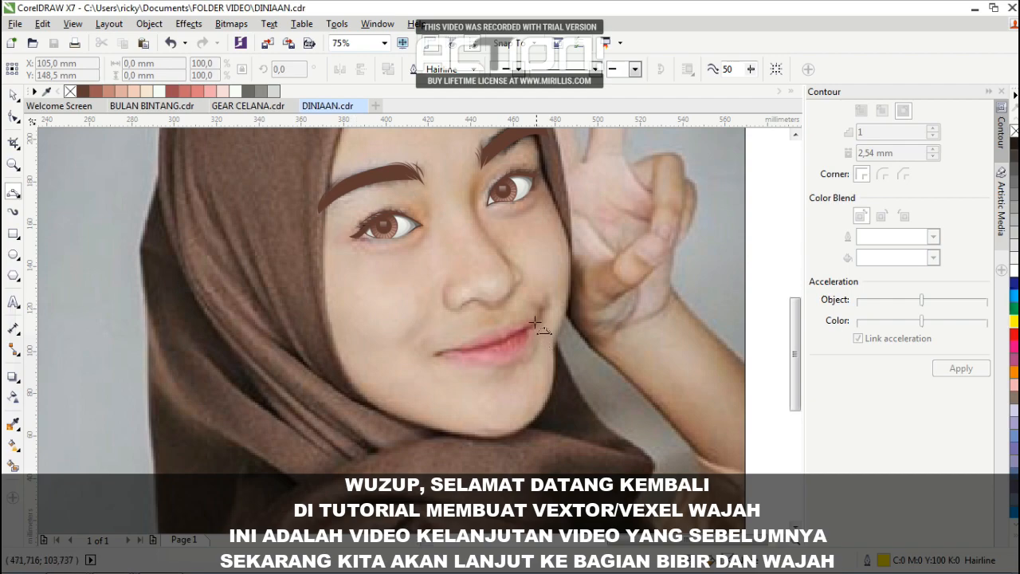
Draw a three-point curve along the dark line between the lips from corner to corner and add a node at its middle.
left_click(341, 390)
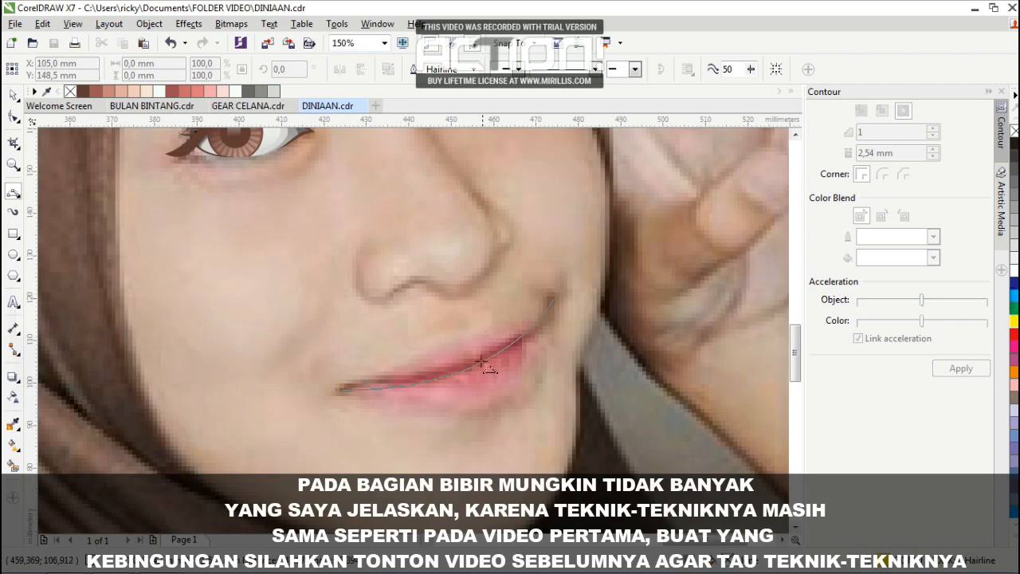
left_click(482, 365)
left_click(14, 116)
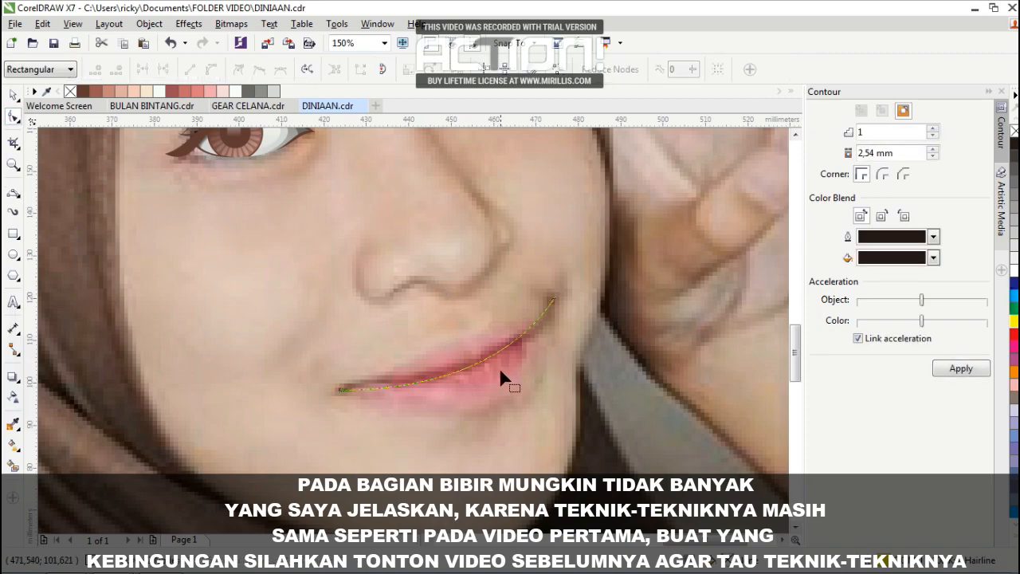
scroll(502, 366, "up", 2)
scroll(460, 352, "up", 1)
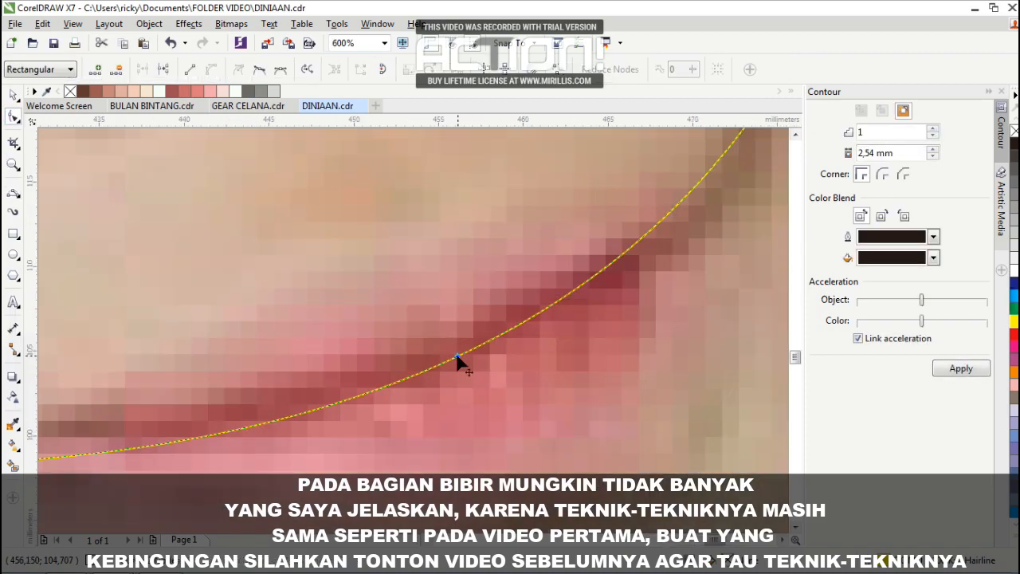
double_click(459, 349)
Bend the left half of the mouth line with its curve handles so it follows the dark crease between the lips.
scroll(460, 354, "down", 2)
scroll(374, 394, "up", 1)
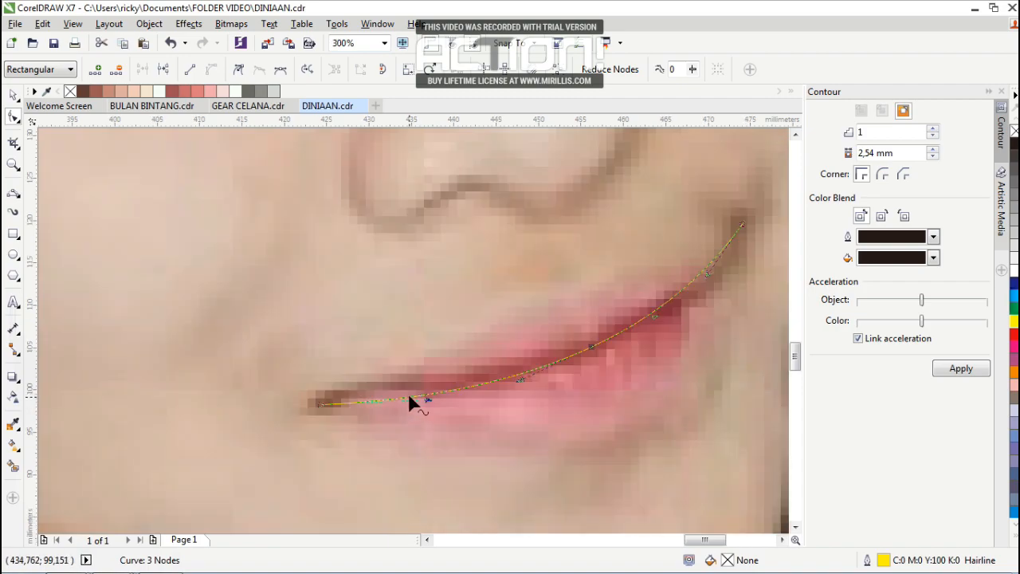
left_click_drag(425, 398, 376, 360)
left_click_drag(514, 376, 441, 411)
left_click_drag(380, 368, 383, 369)
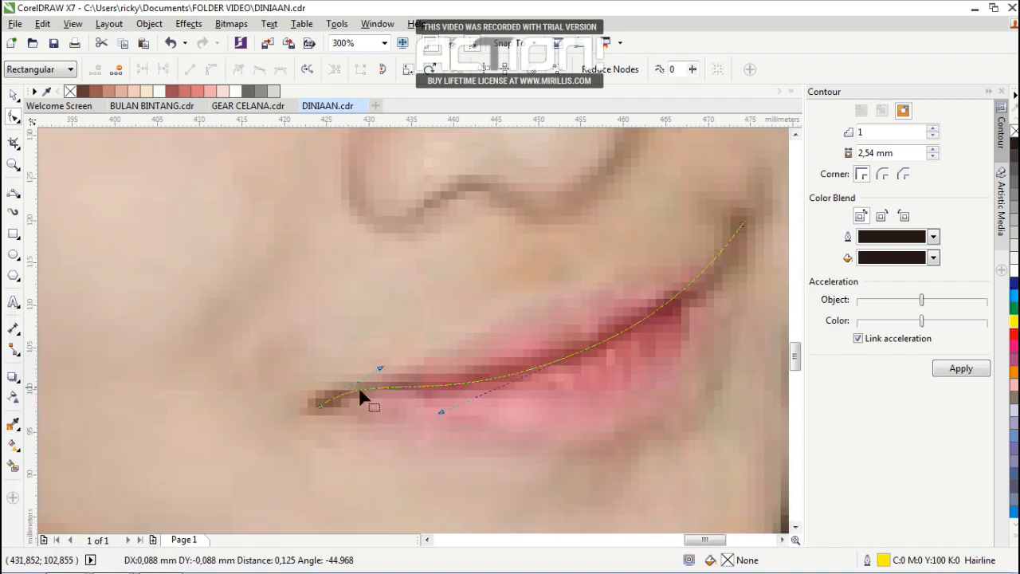
scroll(325, 402, "up", 1)
double_click(317, 403)
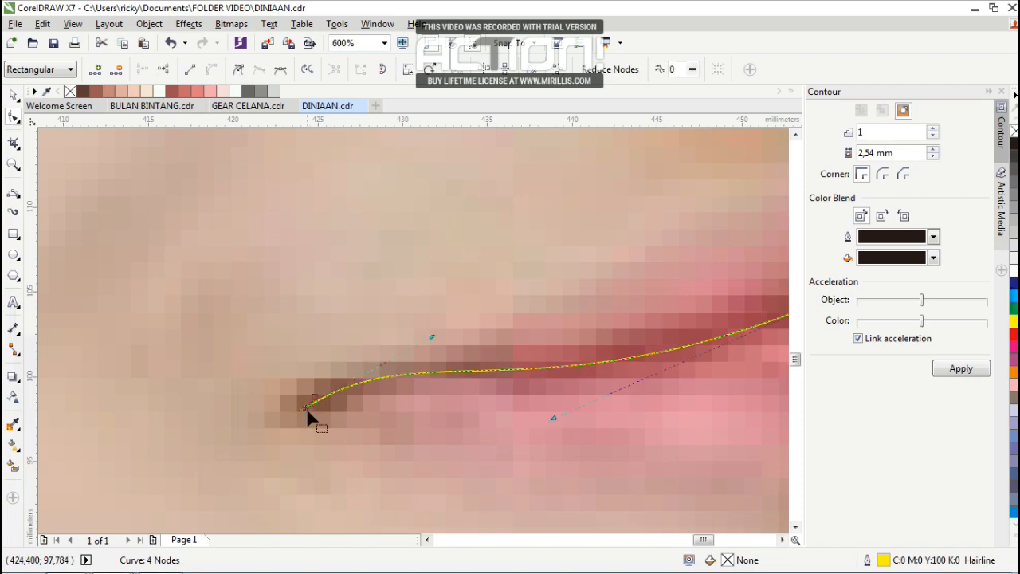
scroll(309, 414, "up", 2)
double_click(312, 406)
scroll(318, 414, "down", 3)
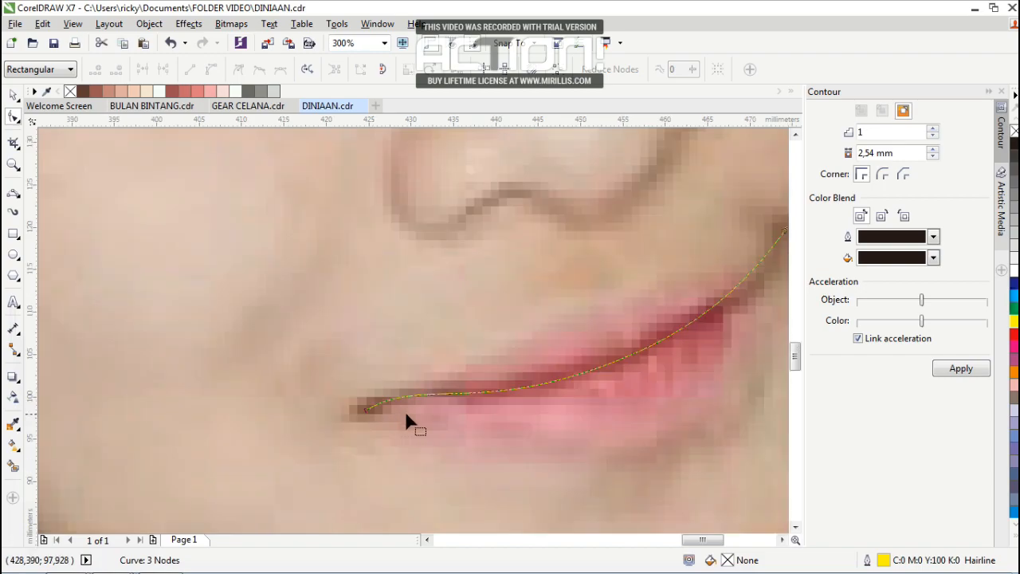
Bend the right half of the mouth line so it follows the lip crease up to the right mouth corner.
scroll(401, 421, "down", 3)
scroll(642, 333, "up", 3)
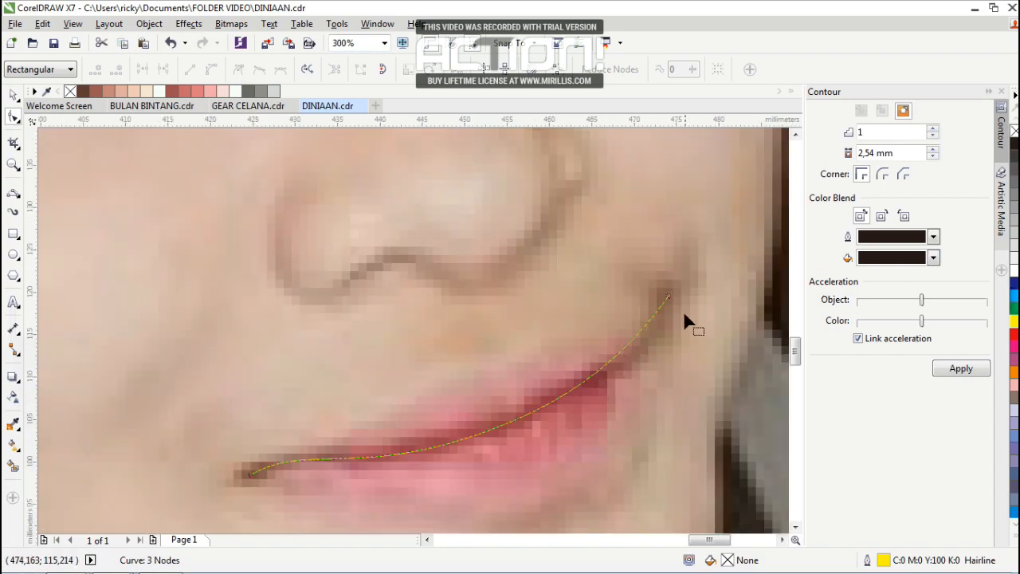
left_click_drag(632, 345, 649, 362)
left_click_drag(580, 390, 581, 385)
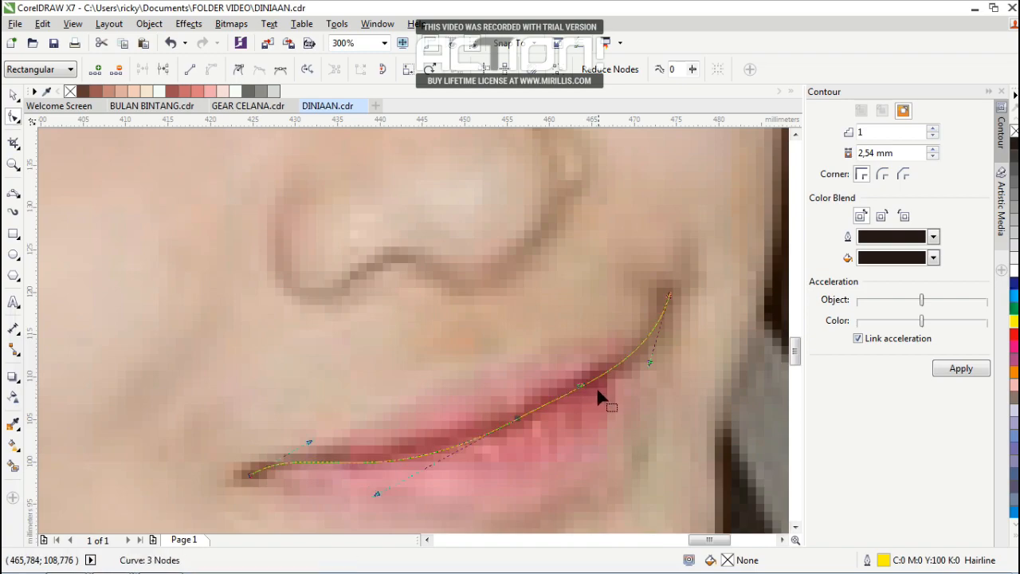
key("ctrl+z")
scroll(531, 423, "up", 1)
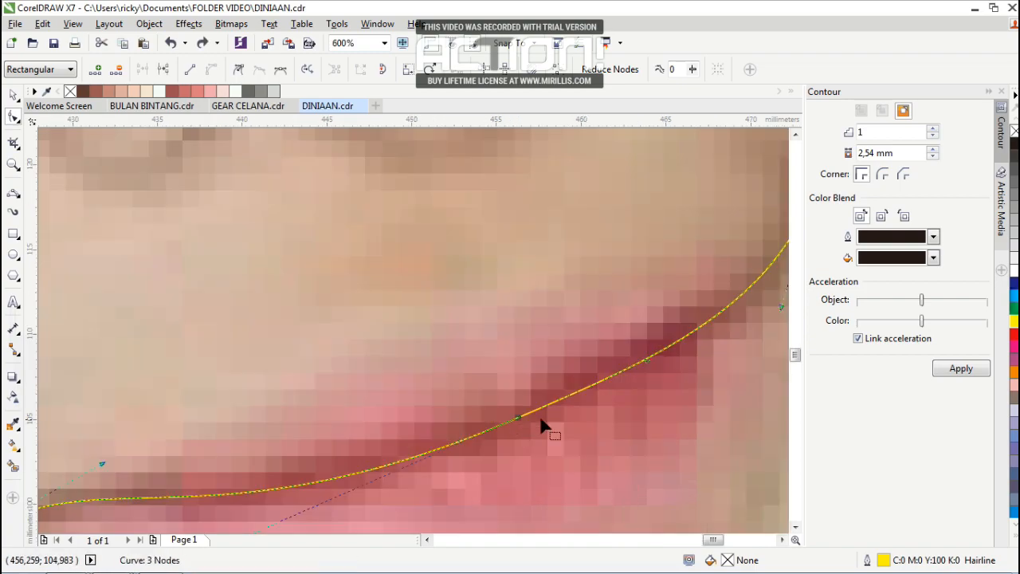
scroll(590, 406, "down", 1)
left_click_drag(685, 357, 690, 349)
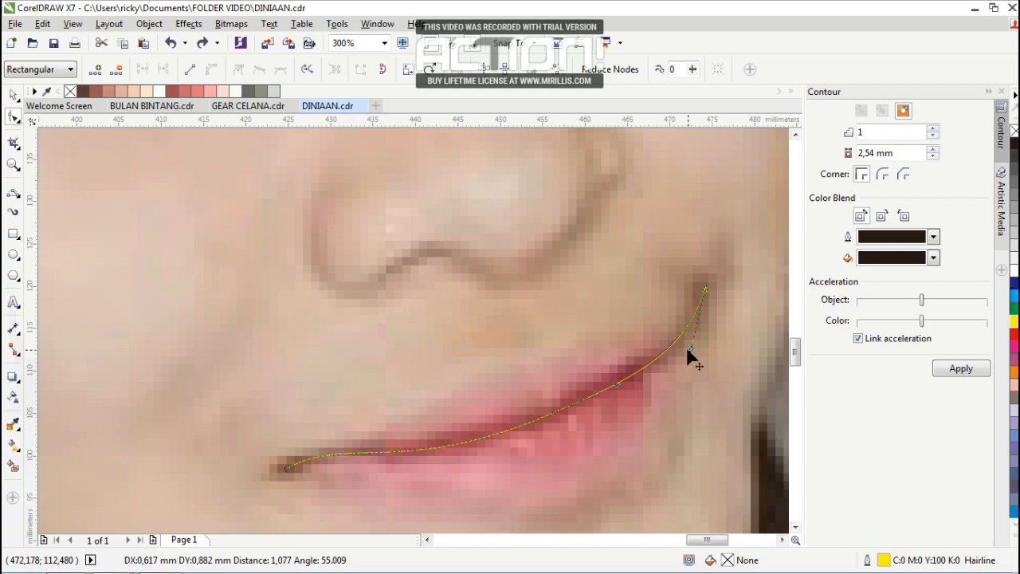
scroll(599, 397, "down", 3)
scroll(604, 400, "up", 3)
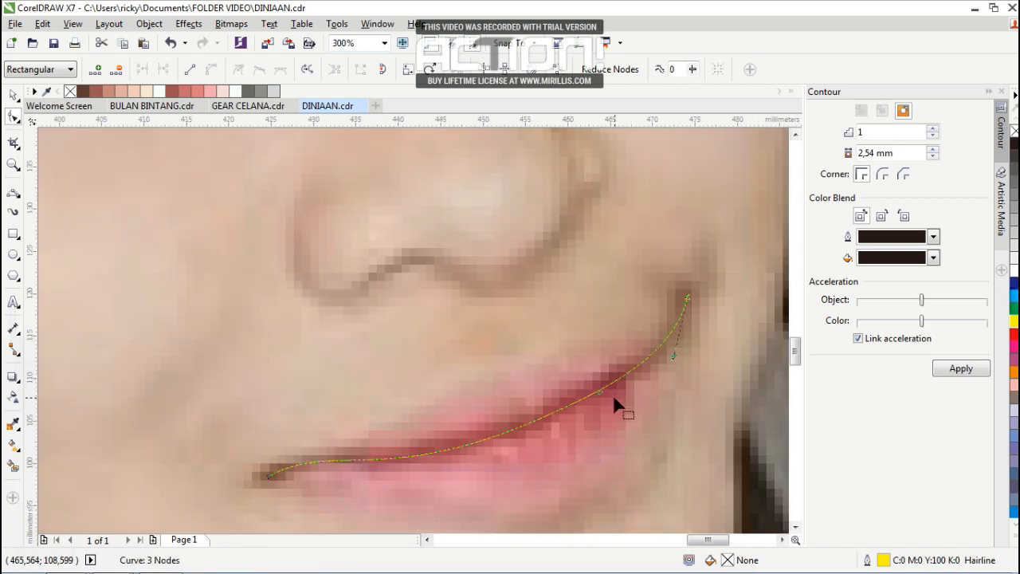
Move the right end node of the mouth line slightly down within the dark mouth corner.
left_click(11, 97)
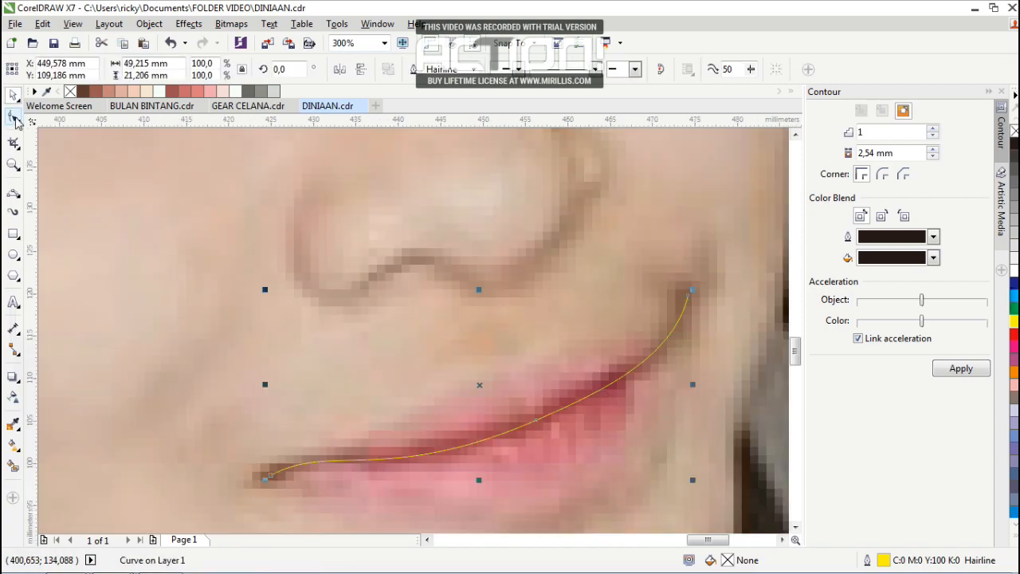
left_click(14, 118)
scroll(685, 293, "up", 2)
left_click_drag(677, 292, 674, 304)
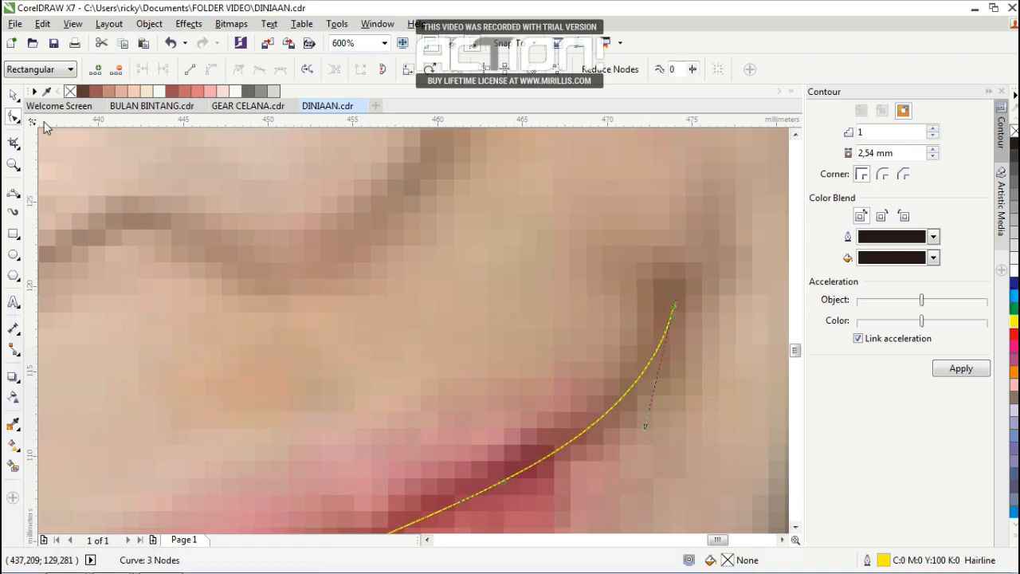
left_click(15, 95)
scroll(546, 249, "down", 2)
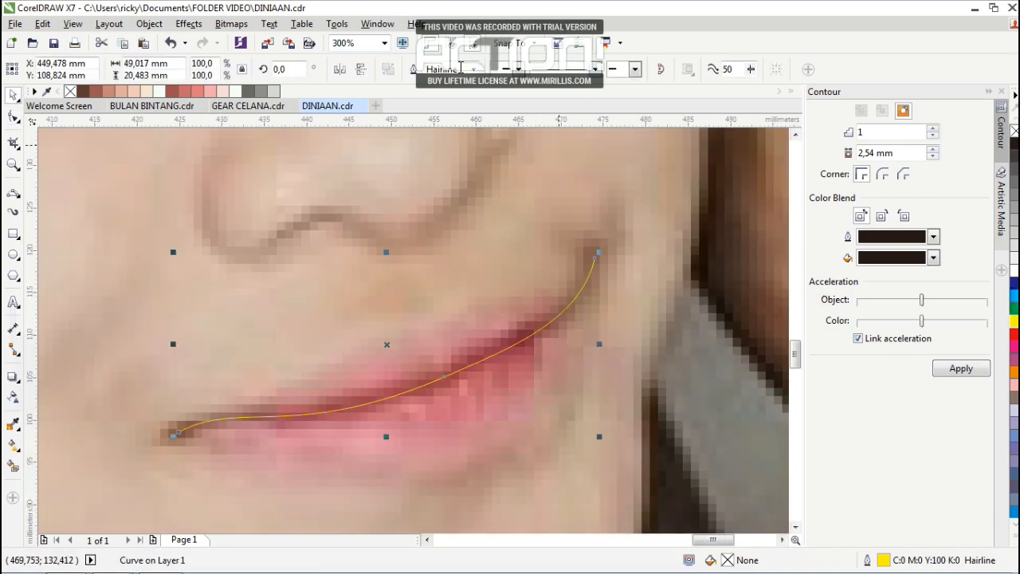
Set the outline width of the mouth line to 0,5 mm.
left_click(473, 70)
left_click(451, 155)
left_click(474, 70)
left_click(451, 139)
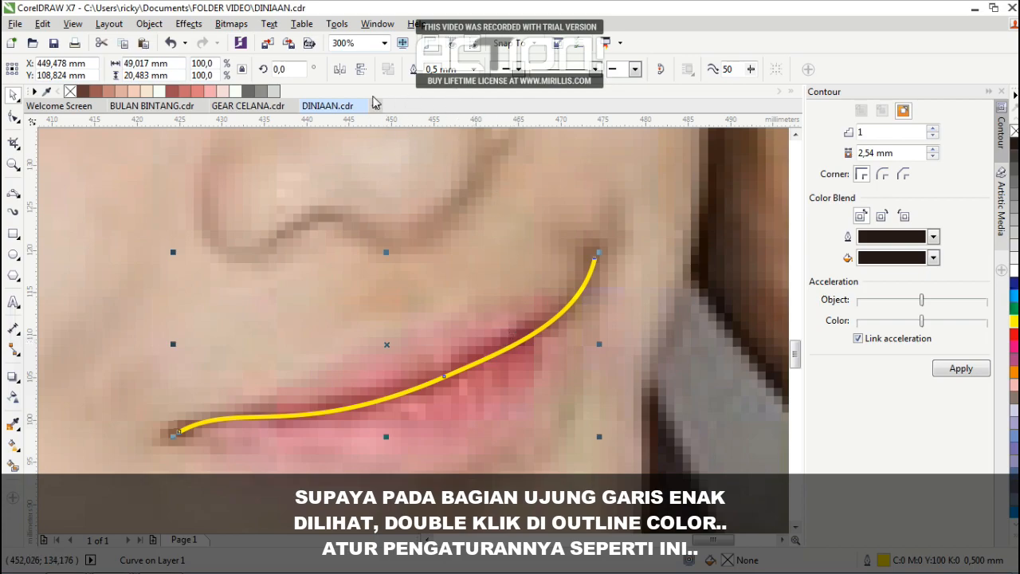
left_click(475, 70)
left_click(560, 226)
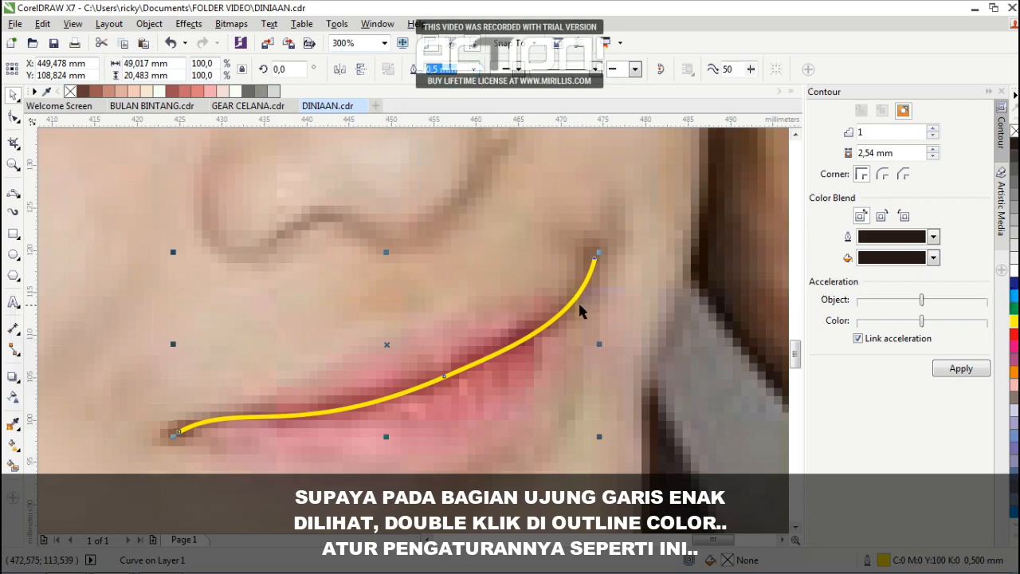
Give the mouth line's outline round corners and round line caps in the Outline Pen settings.
double_click(885, 560)
left_click(462, 300)
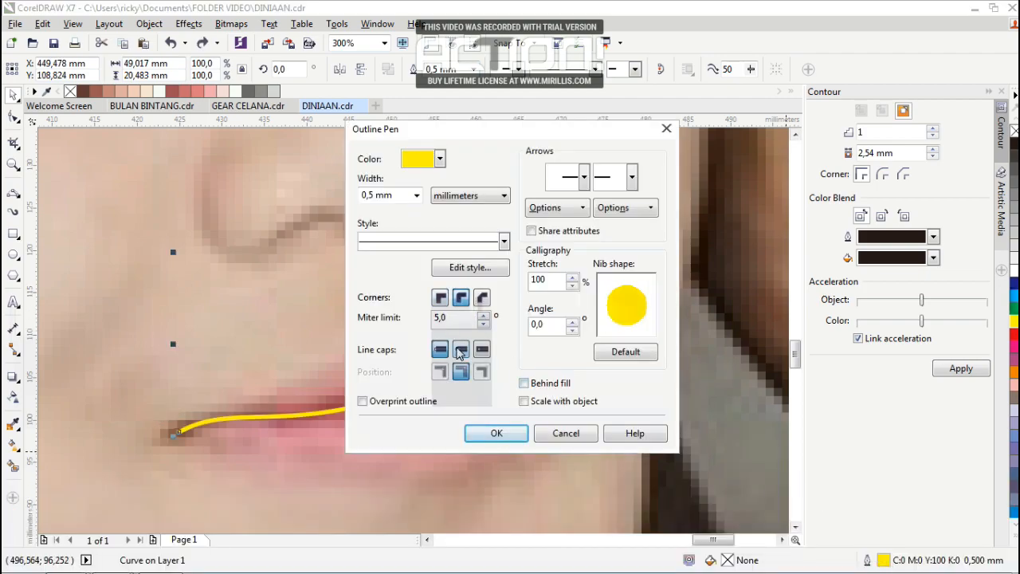
left_click(494, 433)
scroll(180, 434, "up", 4)
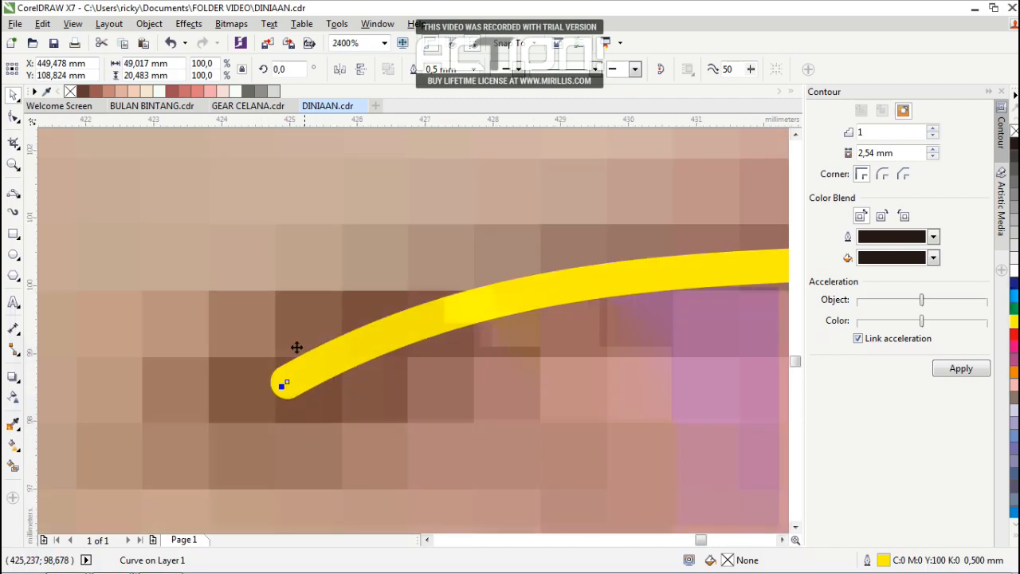
scroll(303, 382, "down", 3)
scroll(372, 357, "up", 2)
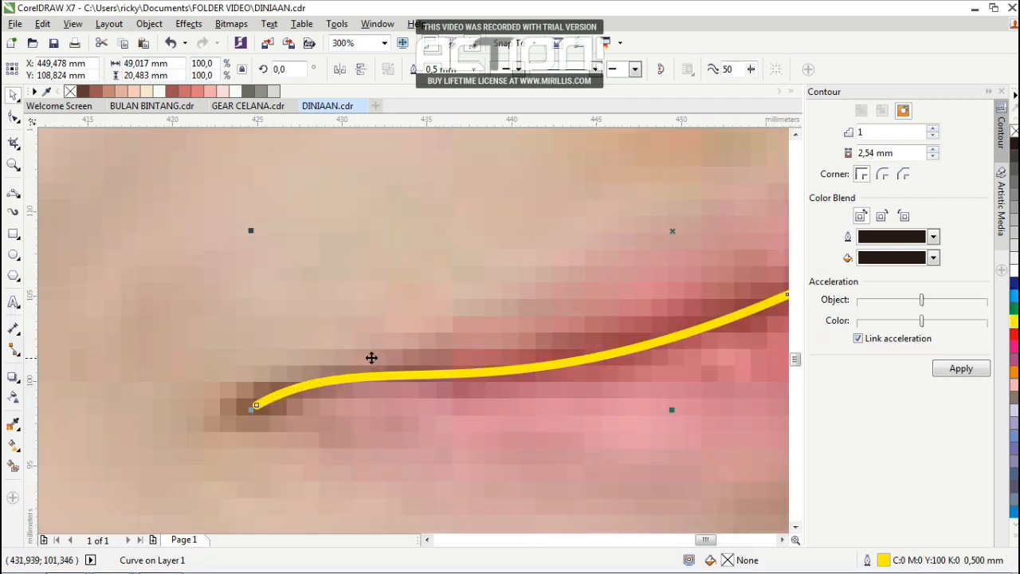
scroll(394, 381, "down", 2)
key("ctrl+z")
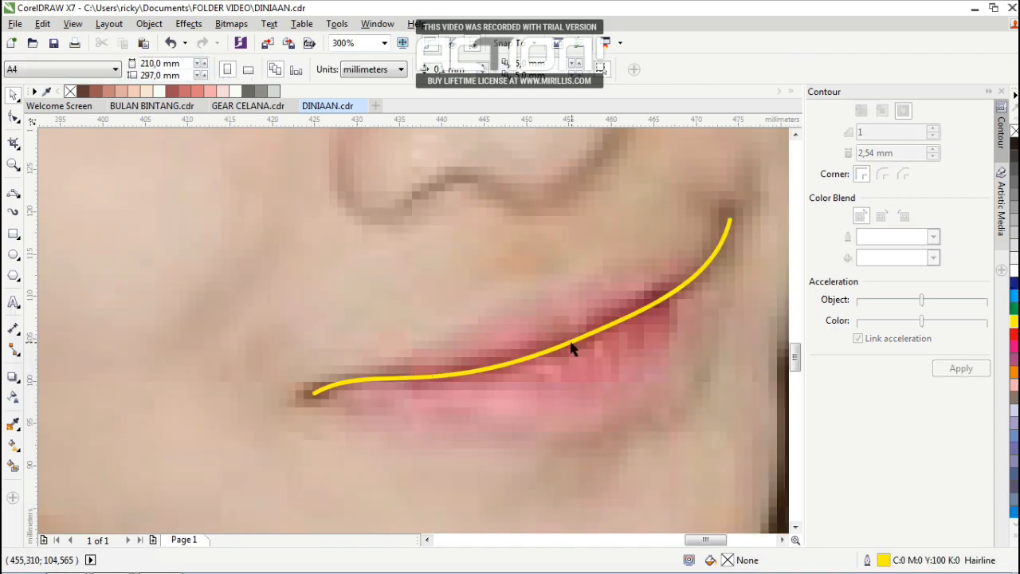
left_click(83, 94)
left_click(172, 92)
key("ctrl+z")
key("ctrl+z")
left_click(668, 336)
Draw two joined three-point curves for the upper lip contour, from the cupid's bow down to the left part of the mouth line.
left_click(14, 193)
left_click_drag(548, 299, 597, 280)
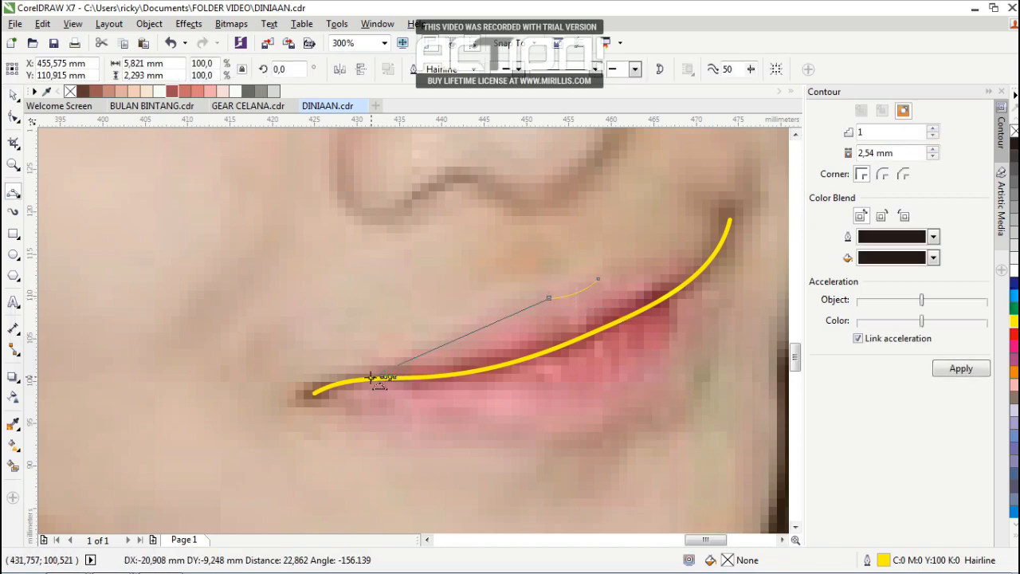
left_click(452, 305)
key("F10")
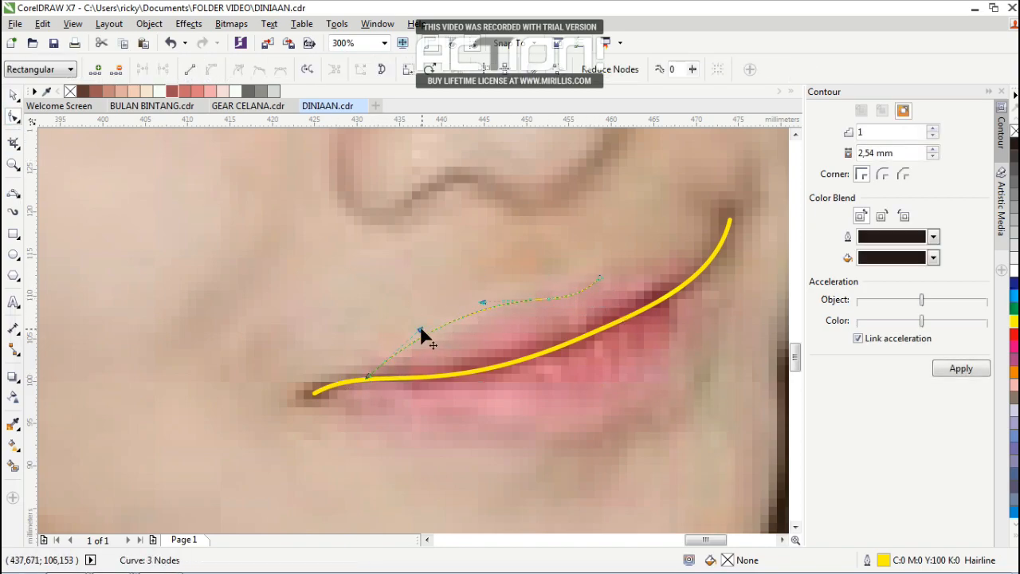
Replace the middle node of the upper lip contour with a new node slightly to its left.
scroll(577, 279, "up", 4)
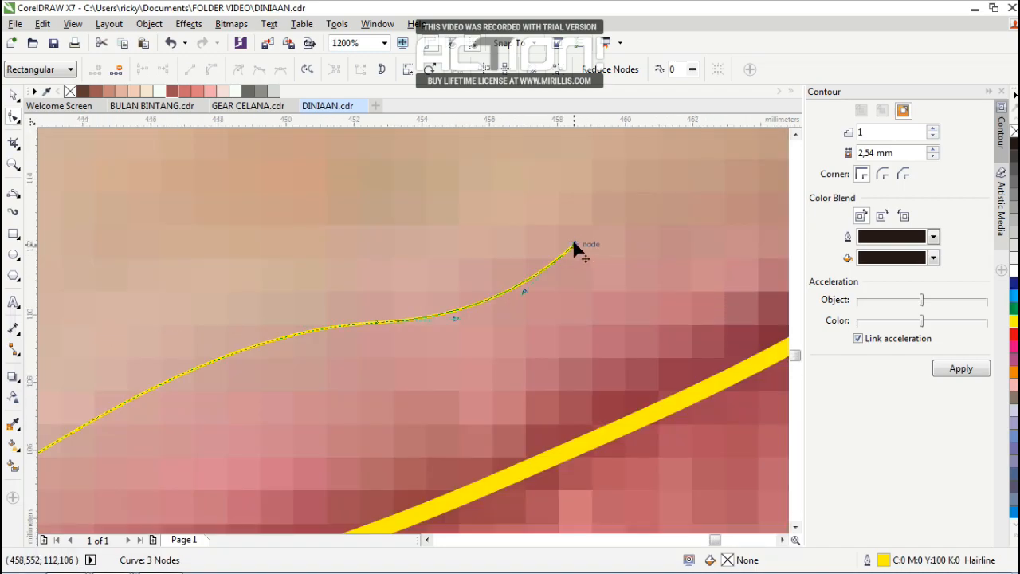
left_click(509, 289)
double_click(333, 326)
double_click(377, 322)
Extend the upper lip contour with a three-point curve from the cupid's bow to the right mouth corner.
left_click(12, 193)
scroll(119, 320, "down", 2)
scroll(273, 258, "up", 1)
mouse_move(181, 343)
left_mouse_down()
mouse_move(433, 278)
mouse_move(434, 261)
left_mouse_up()
left_click(246, 290)
Shape the right part of the upper lip contour into the right lip peak and adjust the cupid's bow node.
left_click(13, 118)
left_click(433, 259)
left_click_drag(297, 262, 353, 306)
left_click_drag(212, 291, 244, 306)
double_click(147, 372)
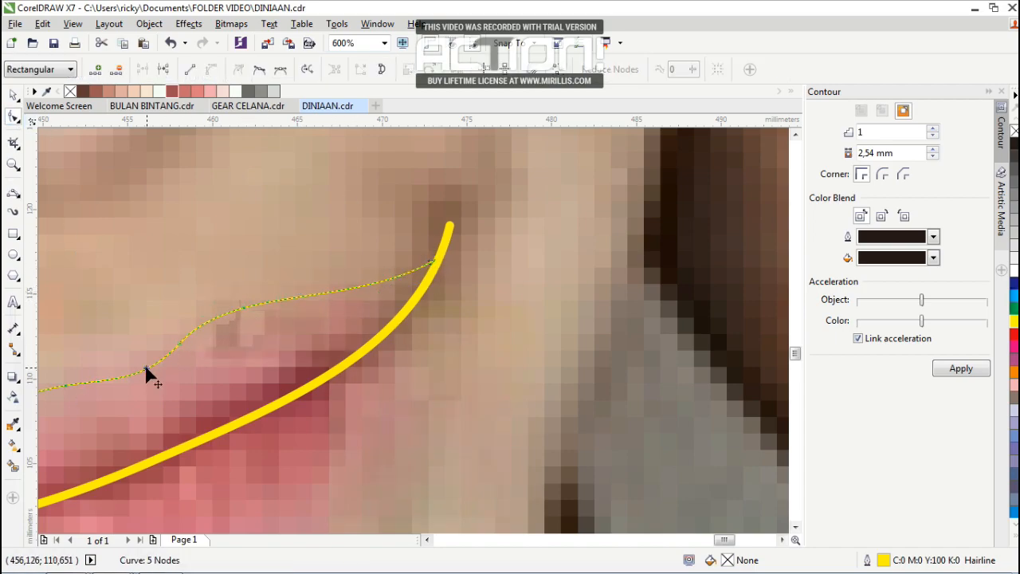
Refine the cupid's bow transition by adding a node on the rise to the right peak and removing the neighbouring one.
scroll(178, 346, "down", 1)
scroll(189, 355, "up", 2)
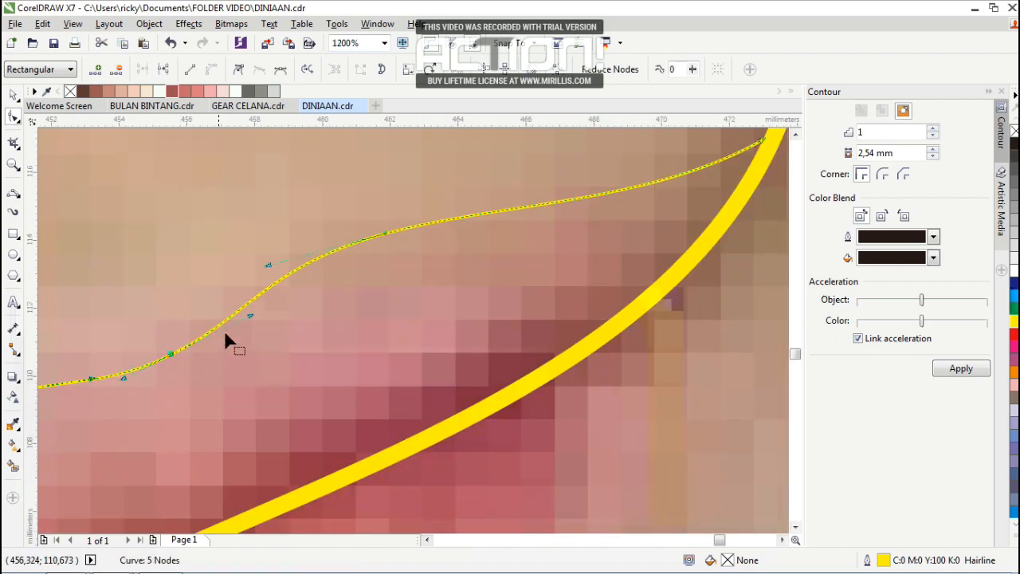
scroll(263, 314, "down", 1)
scroll(234, 330, "up", 1)
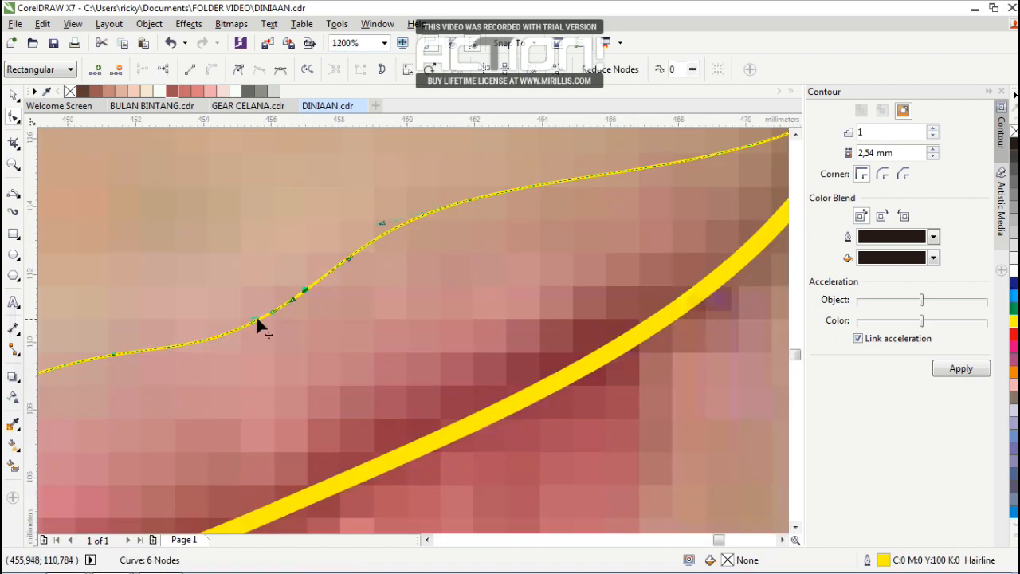
scroll(311, 289, "down", 2)
scroll(446, 255, "up", 1)
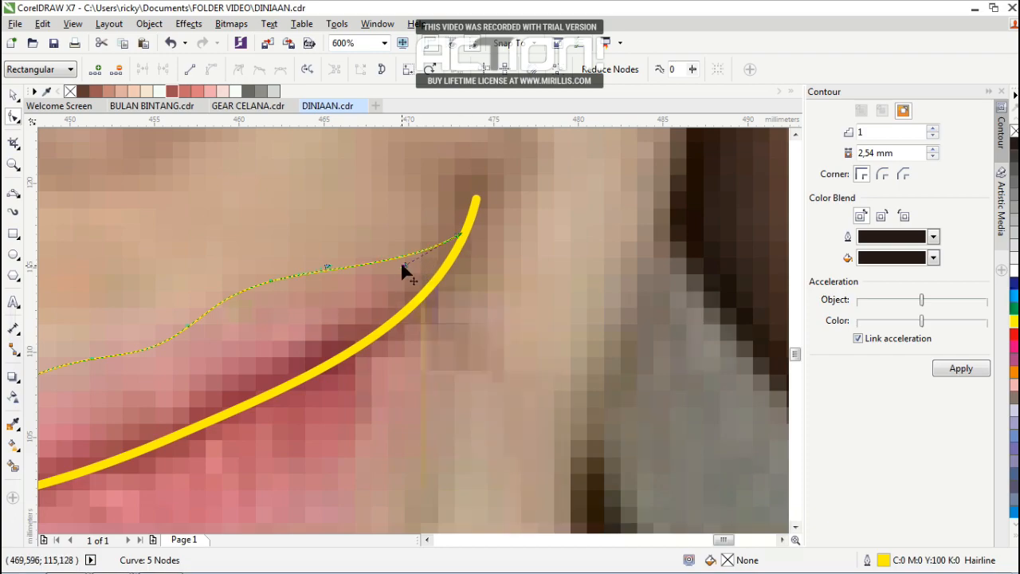
Continue the lip contour with a three-point curve along the lower lip, from the left end of the mouth line to the right corner.
key("F5")
scroll(269, 284, "down", 1)
scroll(84, 379, "up", 1)
scroll(224, 324, "down", 1)
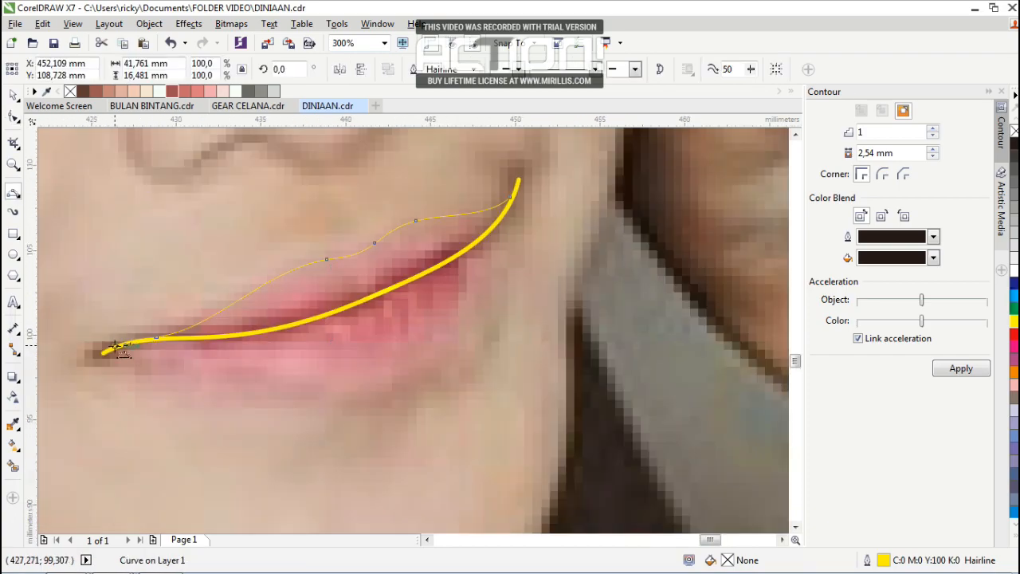
scroll(118, 349, "up", 2)
left_click_drag(273, 304, 540, 209)
left_click(171, 333)
scroll(172, 333, "down", 2)
left_click(467, 351)
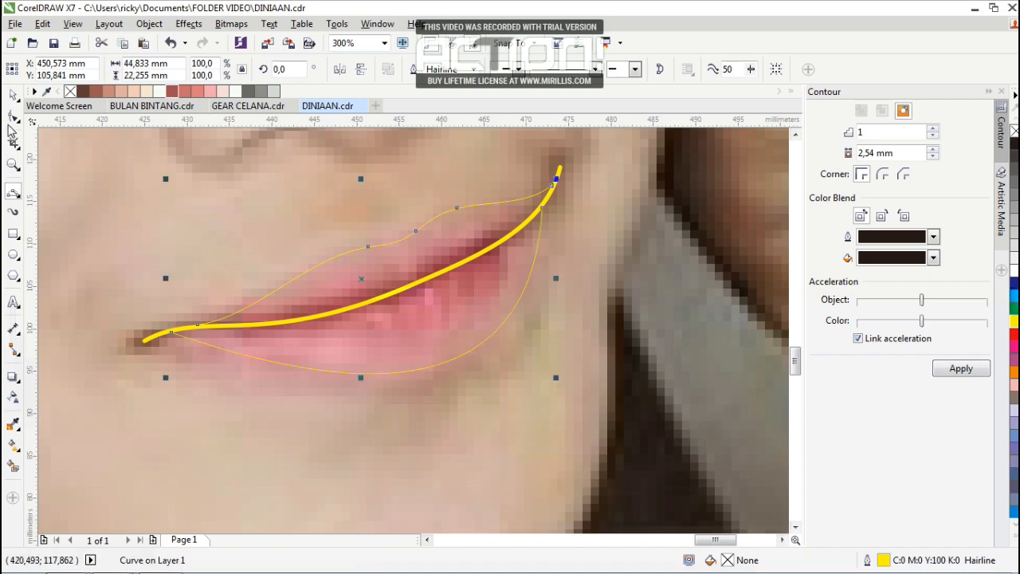
Adjust the left corner node and the handles of the lower lip contour so it follows the lower lip's edge.
key("F10")
scroll(184, 330, "up", 1)
left_click_drag(189, 319, 158, 329)
scroll(187, 320, "up", 1)
scroll(387, 380, "down", 2)
left_click_drag(444, 408, 419, 376)
left_click_drag(534, 418, 497, 427)
left_click_drag(703, 325, 709, 327)
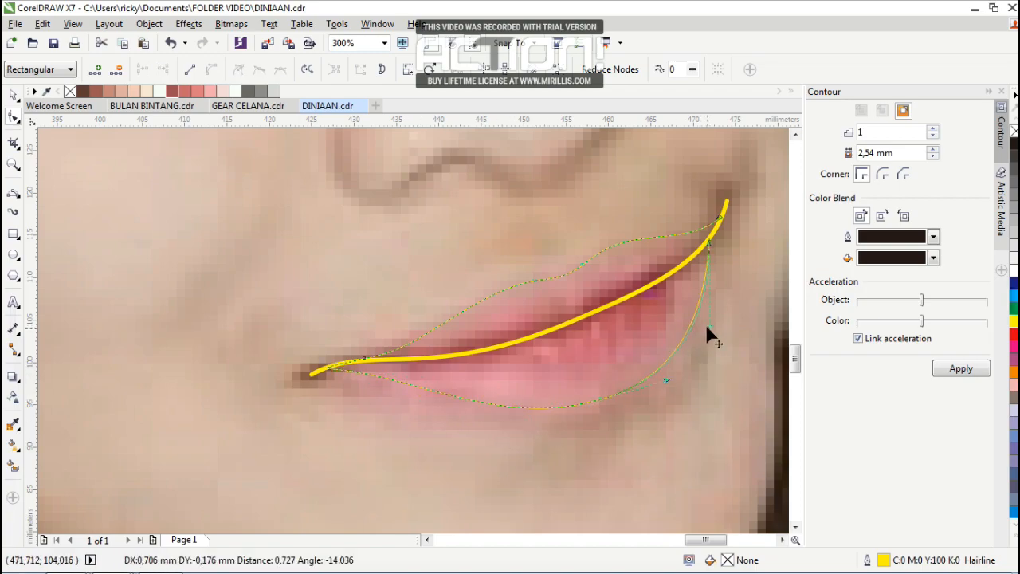
Close the lip outline at the right mouth corner with a short three-point curve.
left_click(11, 194)
scroll(381, 299, "down", 1)
scroll(553, 266, "up", 4)
left_click_drag(374, 361, 450, 177)
left_click(444, 220)
scroll(423, 260, "down", 2)
Give the mouth line a dark brown fill, R96 G57 B50 (#603932), with no outline.
left_click(13, 94)
scroll(523, 229, "down", 1)
left_click_drag(487, 322, 483, 358)
key("ctrl+z")
left_click(609, 177)
left_click(515, 173)
left_click(607, 174)
left_click(82, 92)
left_click(270, 204)
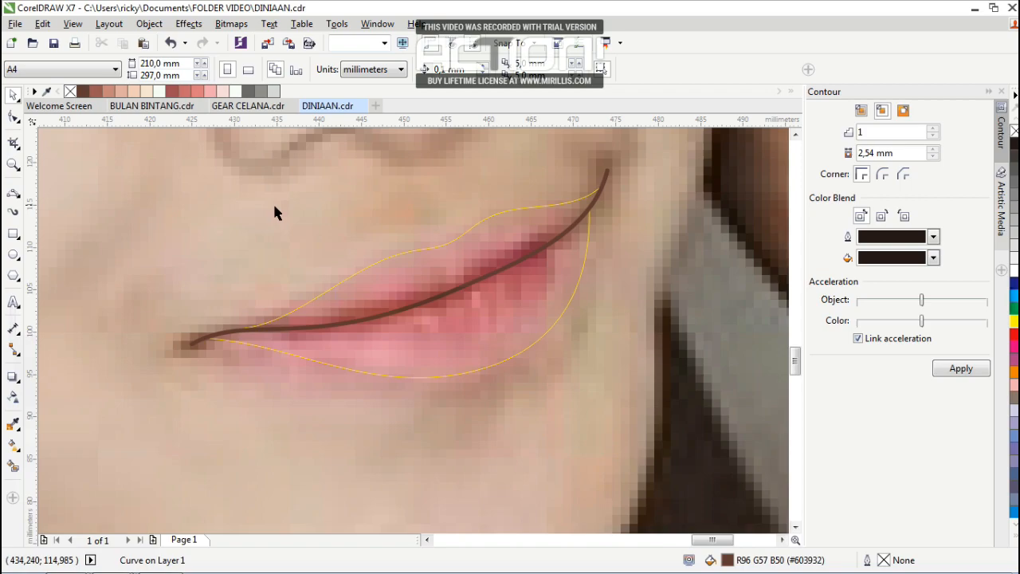
Draw a three-point curve across the upper lip, from its left contour to the right part of the mouth line.
left_click_drag(396, 269, 364, 289)
key("ctrl+z")
key("space")
scroll(314, 264, "up", 1)
mouse_move(196, 326)
left_mouse_down()
mouse_move(628, 214)
mouse_move(650, 220)
left_mouse_up()
left_click(343, 248)
Bend the inner upper lip curve down toward the mouth line so it follows the edge of the dark shadow.
key("F10")
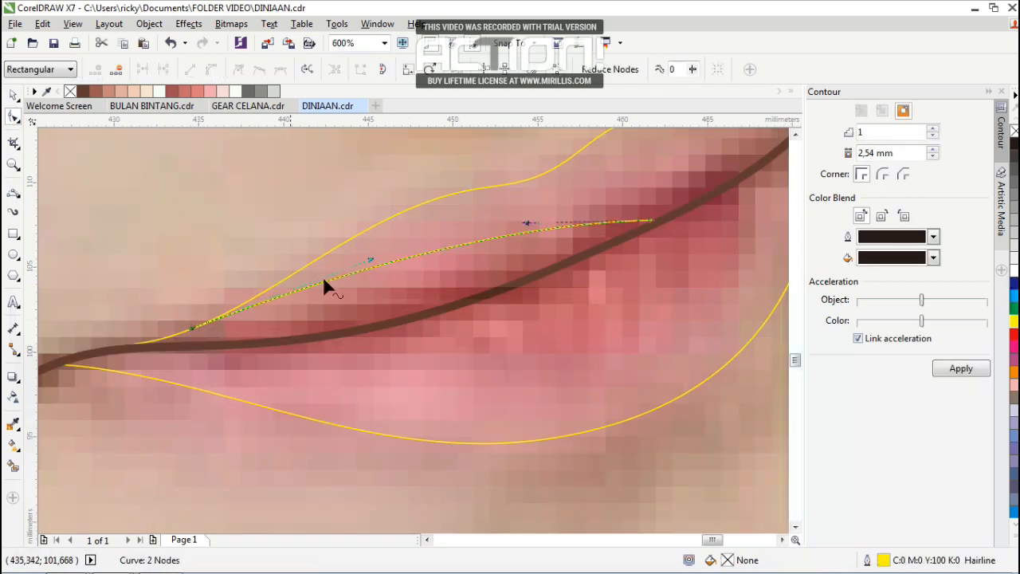
left_click_drag(376, 299, 376, 322)
left_click_drag(526, 222, 502, 254)
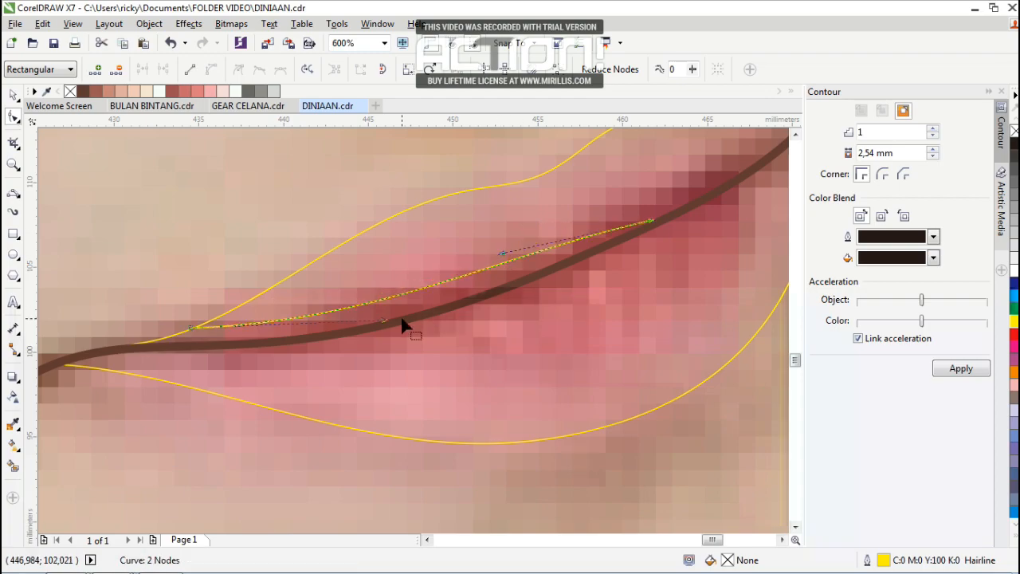
left_click_drag(177, 331, 491, 251)
Draw the lower edge of the upper lip shadow shape along the mouth line, from its right end back to the left.
left_click(13, 192)
scroll(618, 259, "up", 1)
left_click_drag(685, 180, 353, 328)
left_click(557, 253)
scroll(588, 236, "down", 2)
scroll(460, 275, "up", 2)
Round off the shadow shape's left end with two three-point curves that extend past the lip contour and return to its upper edge.
left_click_drag(711, 218, 108, 319)
left_click(414, 301)
scroll(619, 282, "down", 1)
scroll(364, 310, "up", 1)
left_click_drag(364, 310, 180, 297)
left_click(315, 265)
scroll(263, 291, "down", 2)
scroll(277, 289, "up", 2)
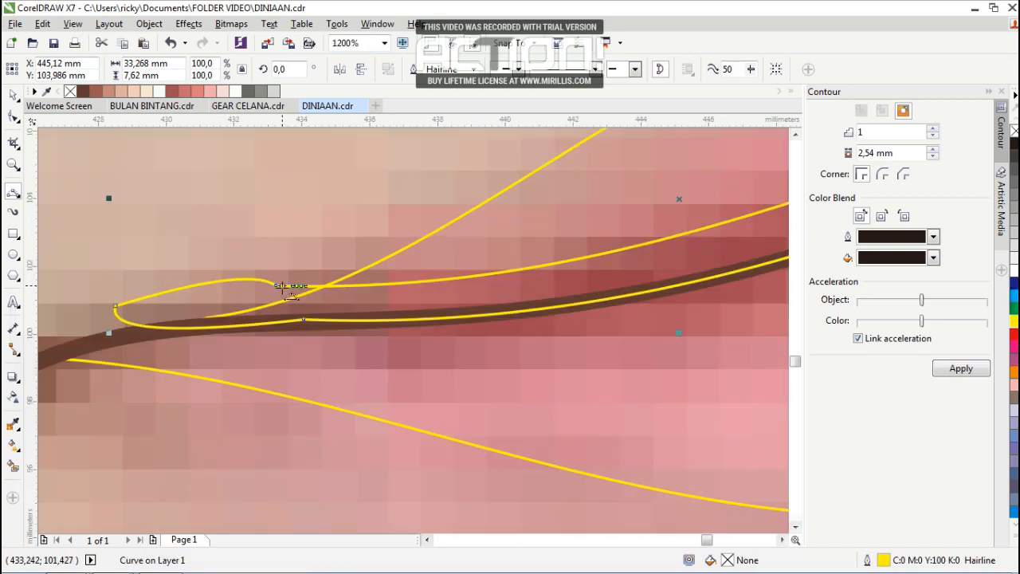
Reshape the left end of the upper lip shadow shape by adjusting its nodes and curve handles.
left_click(12, 119)
left_click_drag(278, 287, 236, 279)
scroll(202, 275, "down", 3)
scroll(310, 246, "up", 2)
scroll(125, 329, "up", 1)
left_click_drag(125, 329, 125, 335)
scroll(151, 299, "down", 1)
Draw a three-point curve from the right mouth corner across the upper lip to the mouth line, overlapping the first shadow shape.
left_click(13, 192)
scroll(510, 279, "down", 1)
scroll(545, 190, "up", 1)
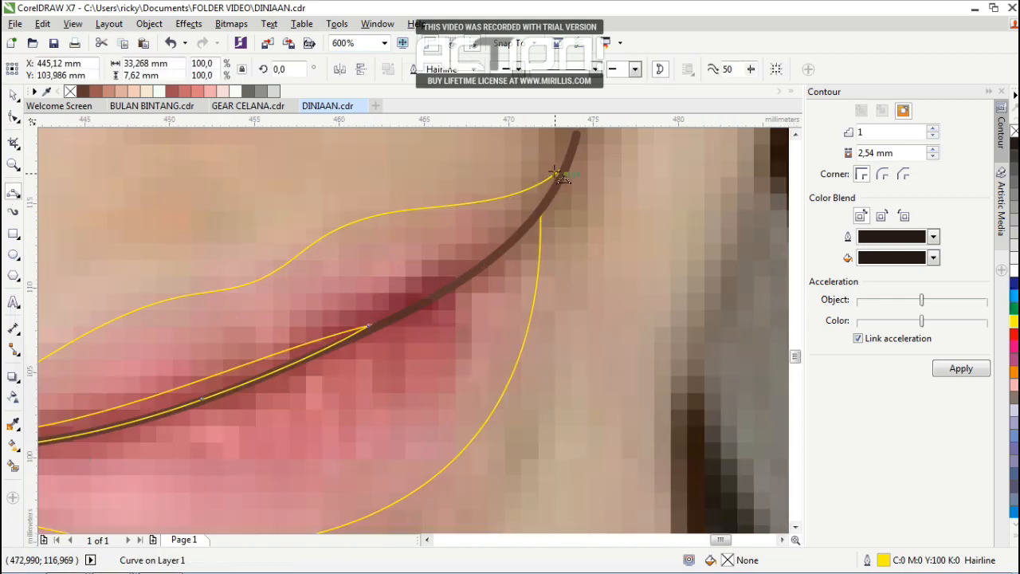
left_click_drag(555, 173, 234, 386)
left_click(315, 317)
Bend the new curve down toward the mouth line and adjust its end so it follows the dark shadow on the right side.
key("F10")
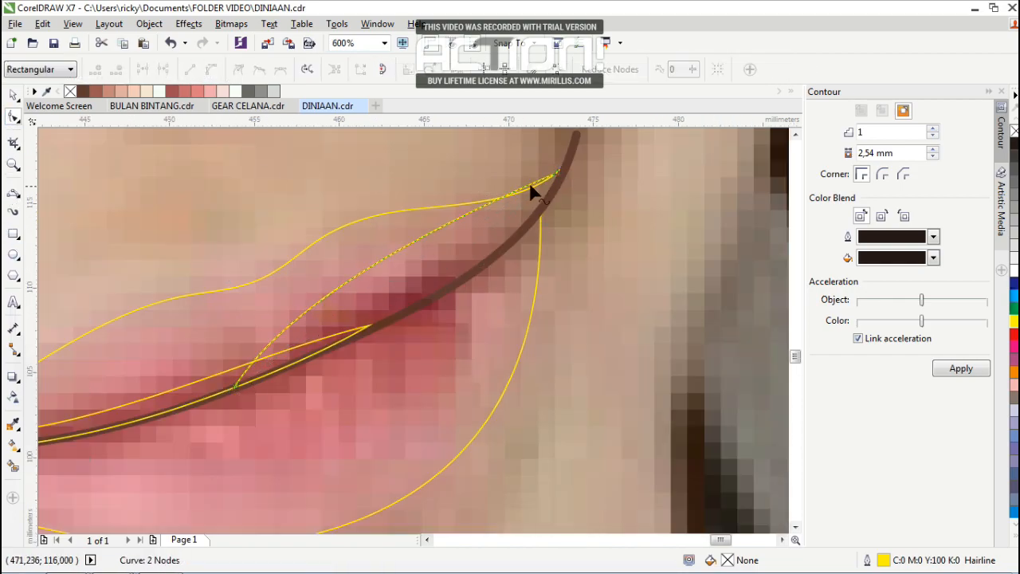
left_click_drag(386, 247, 444, 300)
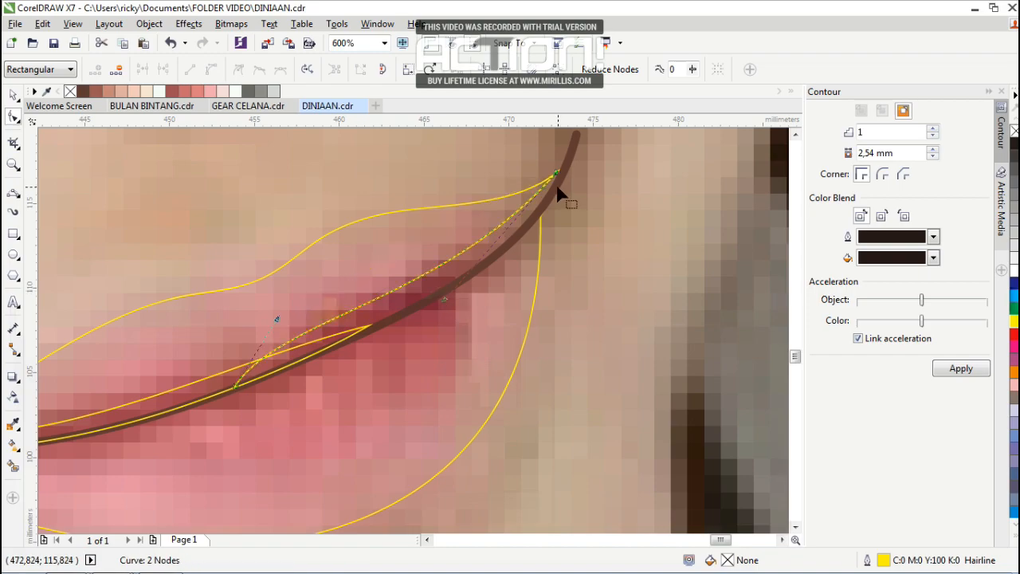
scroll(559, 175, "up", 1)
left_click_drag(551, 170, 552, 161)
scroll(391, 333, "down", 2)
scroll(409, 325, "up", 1)
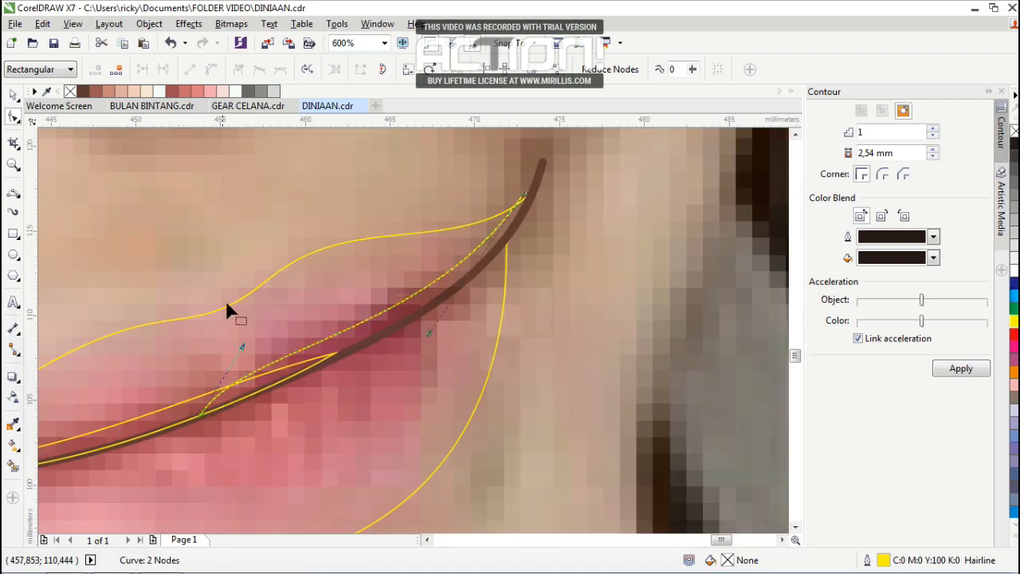
left_click_drag(241, 345, 257, 345)
Draw the second shadow shape's lower edge along the mouth line and close its upper end with a curve past the lip contour.
left_click(13, 193)
mouse_move(199, 414)
left_mouse_down()
mouse_move(545, 167)
mouse_move(543, 156)
left_mouse_up()
left_click_drag(485, 267, 462, 279)
left_click(13, 116)
scroll(456, 285, "up", 1)
scroll(428, 316, "down", 1)
left_click(10, 194)
left_click_drag(514, 204, 537, 160)
scroll(470, 255, "down", 1)
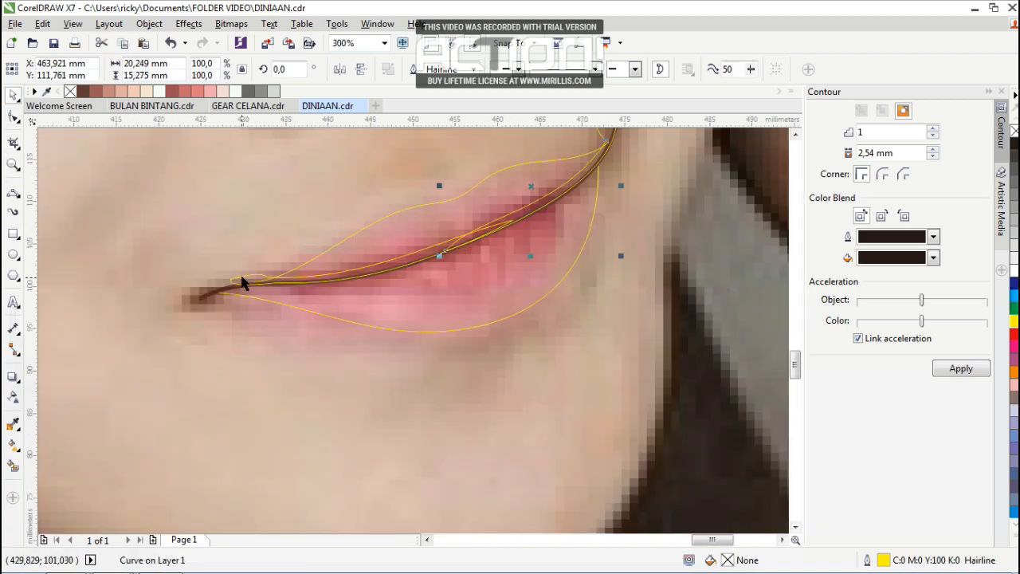
Group the two upper lip shadow shapes, cut them to the lip contour and delete the leftover outside it.
left_click(243, 283, "shift")
key("ctrl+g")
left_click(316, 191)
left_click_drag(256, 274, 235, 241)
key("Delete")
Fill the mouth line with dark red #A04E52 and the cut shadow shapes with the next lighter red, without an outline.
left_click(208, 297)
left_click(172, 92)
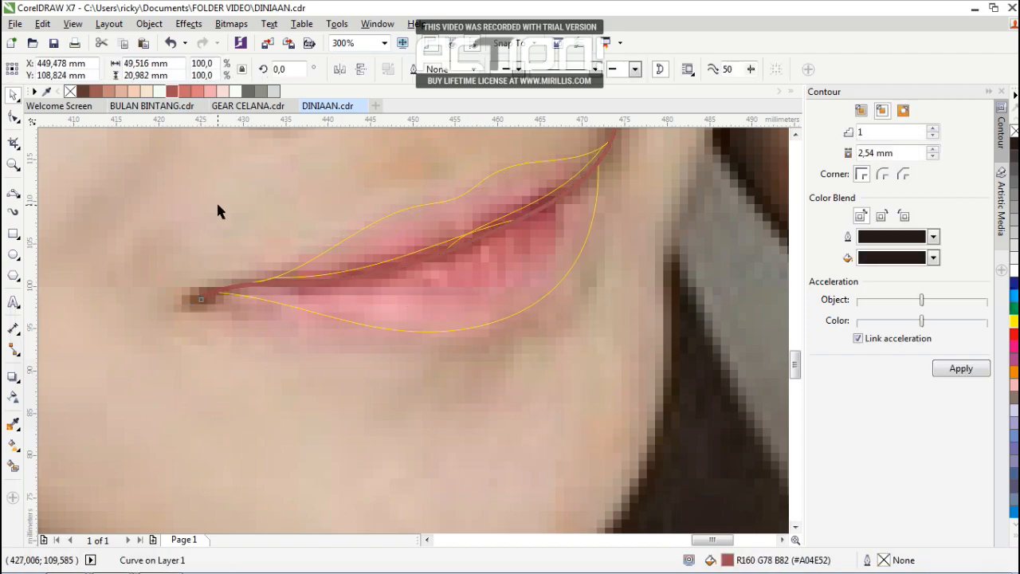
left_click(358, 257)
left_click(184, 92)
right_click(70, 92)
left_click(257, 204)
Draw a three-point curve about 26 mm wide across the upper lip, from its left contour to the right part of the mouth line.
key("space")
scroll(352, 256, "up", 1)
scroll(223, 288, "down", 1)
left_click_drag(223, 289, 440, 241)
left_click(348, 243)
Extend the curve's left end past the lip contour and flatten its bend just above the filled shadow.
key("F10")
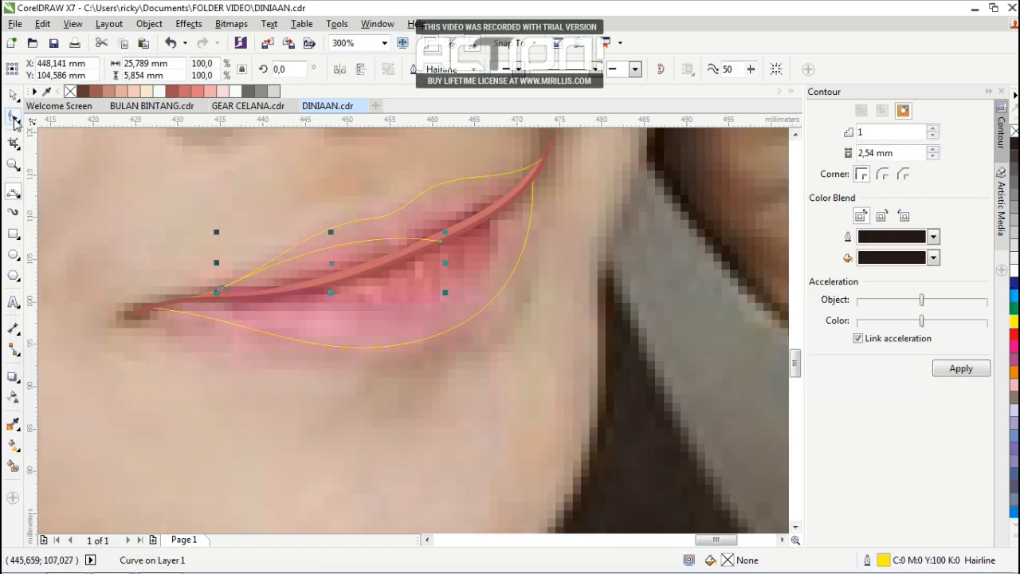
scroll(234, 267, "up", 1)
left_click_drag(213, 309, 190, 304)
left_click_drag(360, 226, 368, 273)
left_click_drag(648, 218, 634, 219)
left_click_drag(367, 272, 375, 287)
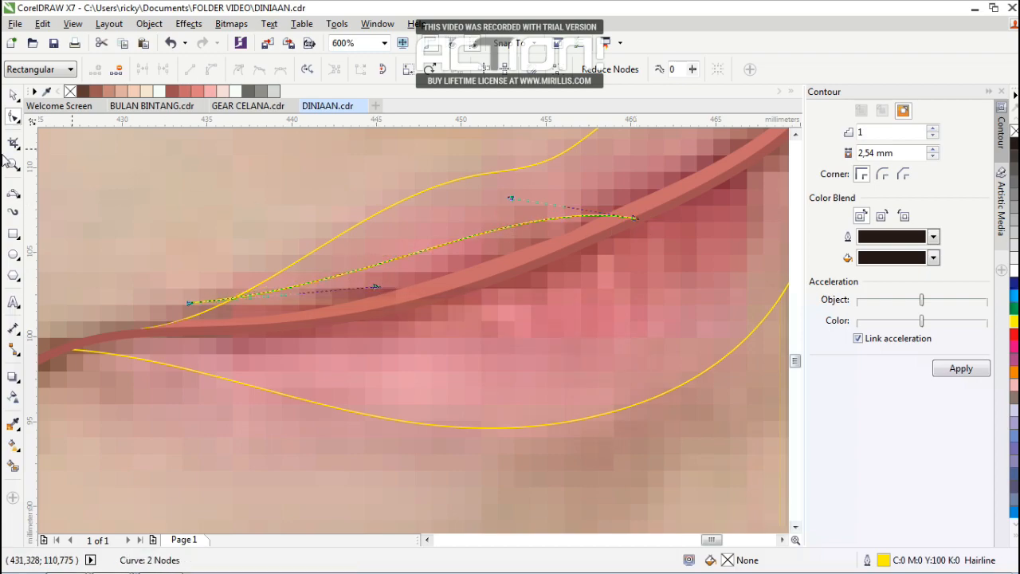
Close the left midtone shape with a lower edge along the mouth line and a rounded left end past the contour.
left_click(12, 193)
left_click_drag(635, 218, 128, 332)
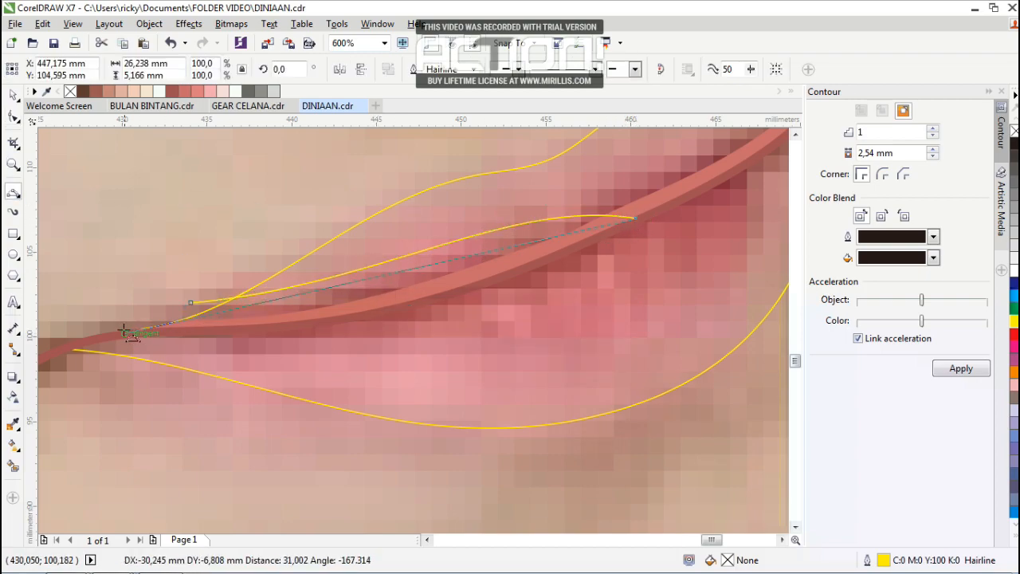
left_click(406, 307)
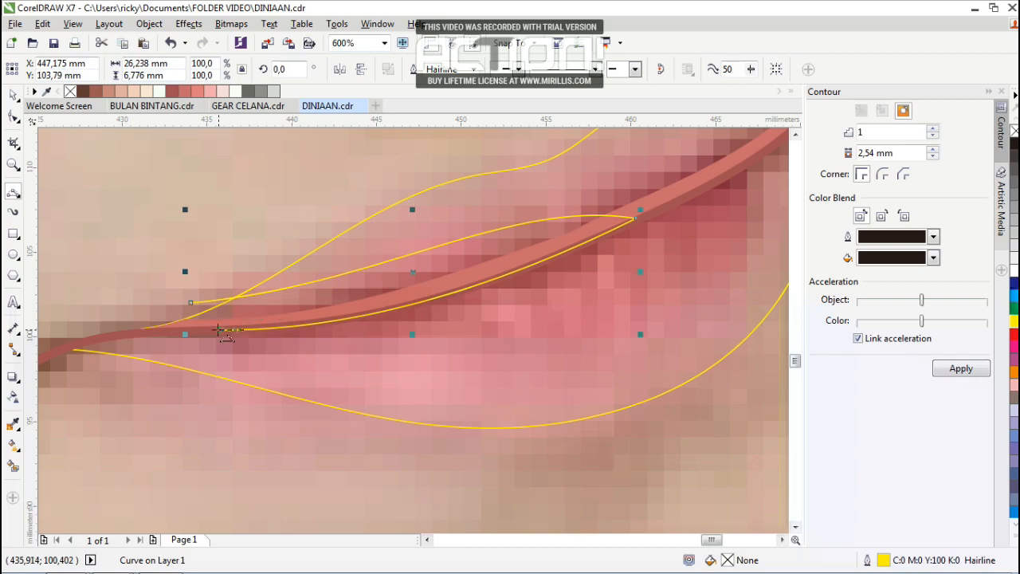
mouse_move(221, 329)
left_mouse_down()
mouse_move(90, 312)
mouse_move(191, 303)
mouse_move(190, 319)
mouse_move(172, 327)
left_mouse_up()
left_click(84, 322)
left_click(191, 303)
left_click(14, 117)
scroll(215, 289, "up", 1)
scroll(199, 307, "down", 2)
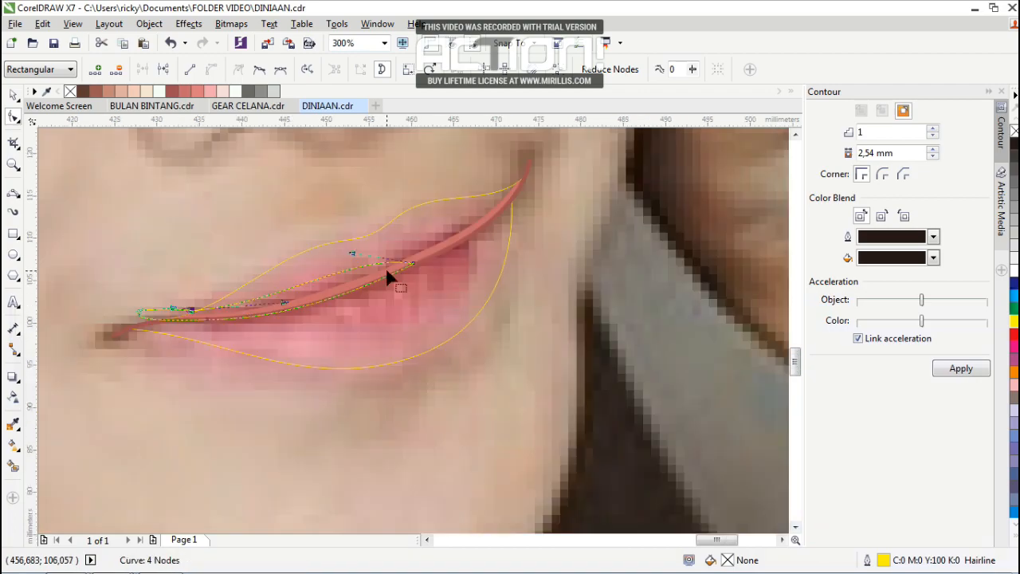
Draw a second midtone shape from two three-point curves between the right mouth corner and the middle of the mouth line.
scroll(383, 265, "up", 1)
left_click(14, 193)
scroll(339, 317, "down", 1)
scroll(468, 258, "up", 1)
left_click_drag(534, 171, 259, 370)
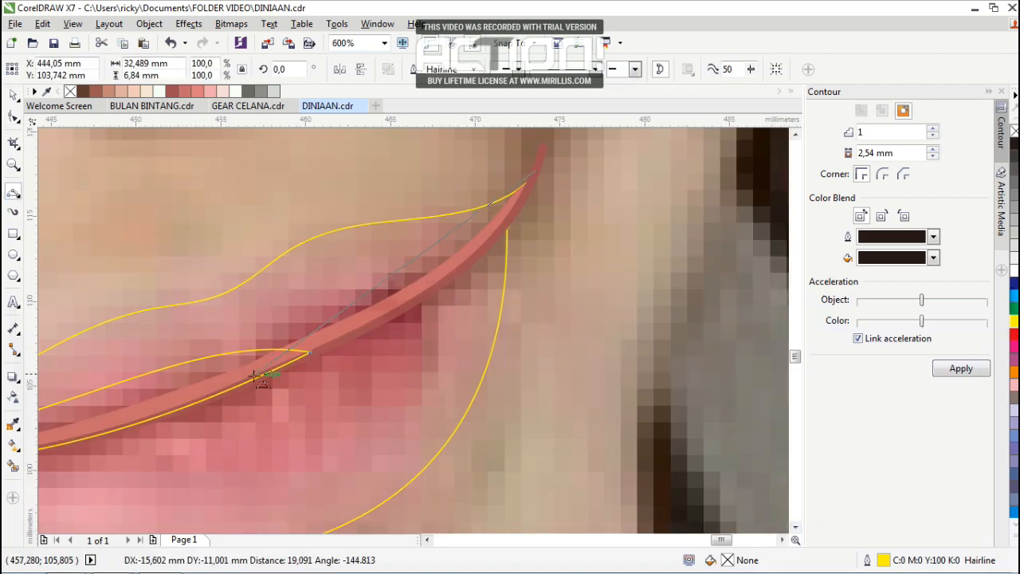
left_click(466, 273)
mouse_move(210, 396)
left_mouse_down()
mouse_move(443, 226)
mouse_move(538, 171)
left_mouse_up()
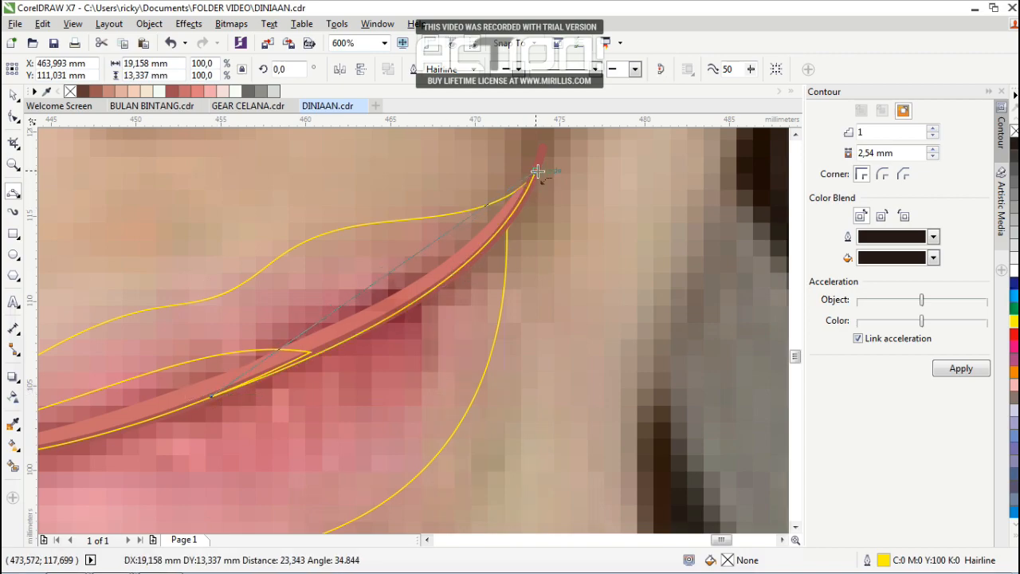
left_click(324, 256)
Pull the second midtone shape's upper edge down toward the shadow and bulge its end beyond the right mouth corner.
key("F10")
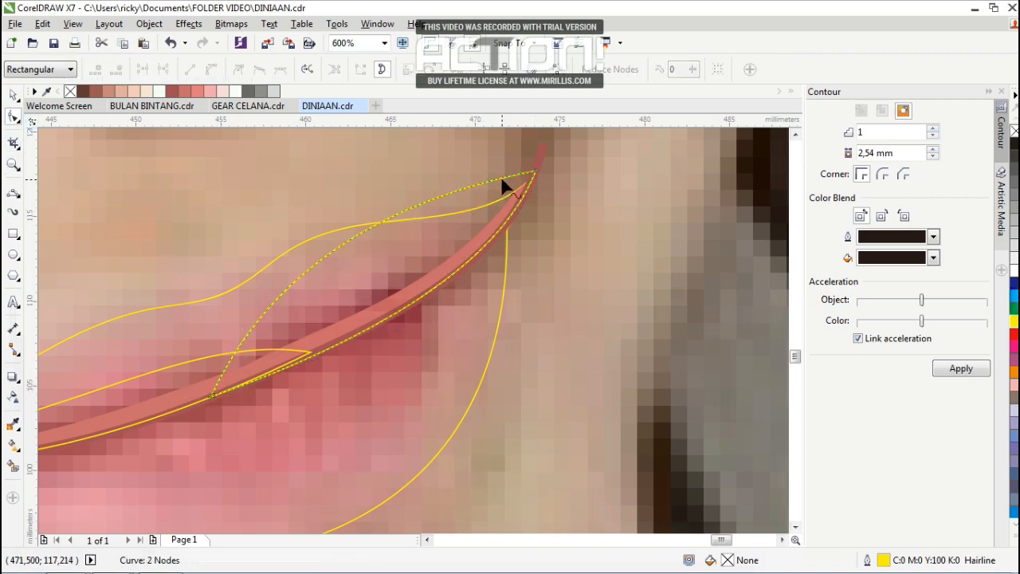
left_click_drag(362, 218, 449, 287)
left_click_drag(502, 178, 508, 184)
left_click_drag(262, 286, 268, 275)
scroll(272, 270, "down", 1)
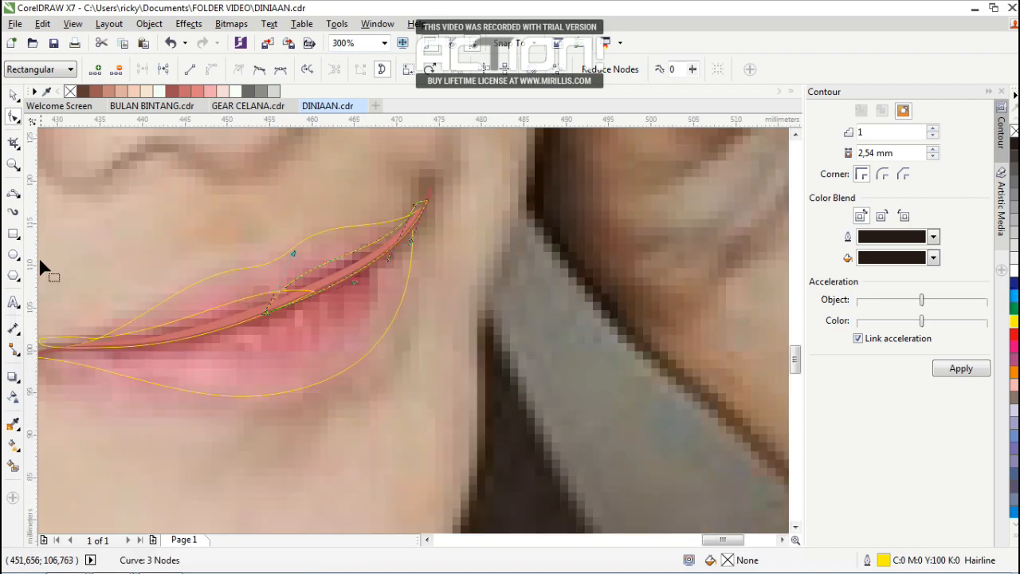
Draw a three-point curve below the mouth line, from its left part to the lower lip contour on the right.
left_click(13, 192)
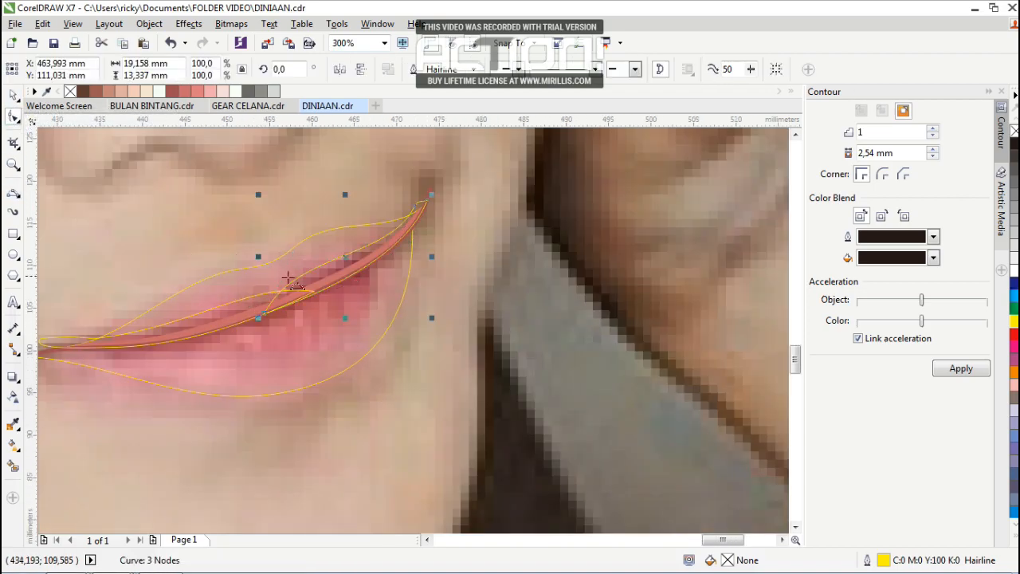
scroll(275, 288, "down", 1)
scroll(223, 311, "up", 1)
left_click_drag(115, 324, 466, 211)
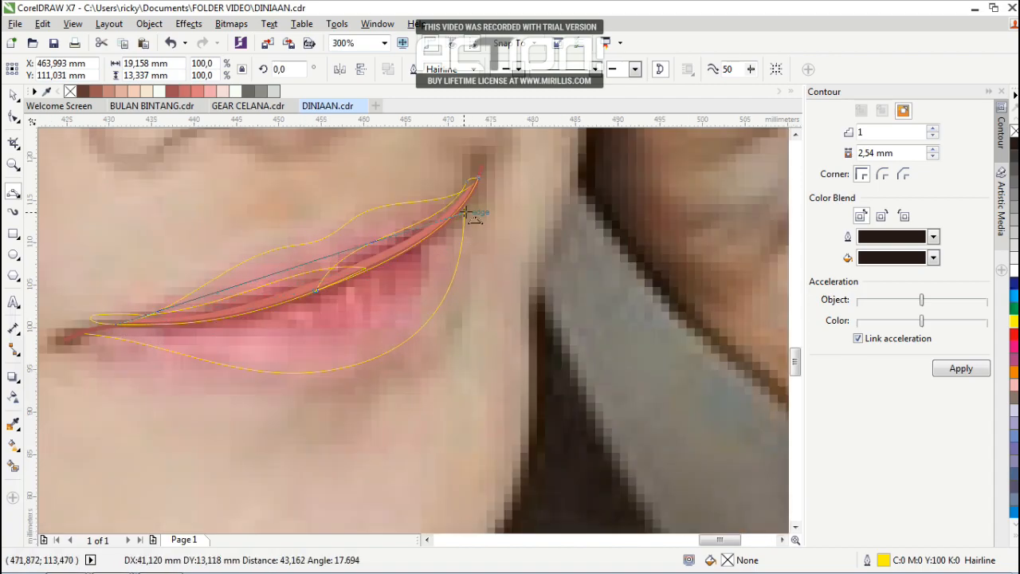
left_click(342, 299)
Close the lower lip midtone shape with a bulge past the right contour and an upper edge along the mouth line.
scroll(462, 207, "up", 2)
left_click_drag(483, 229, 122, 439)
left_click(556, 193)
scroll(469, 202, "down", 1)
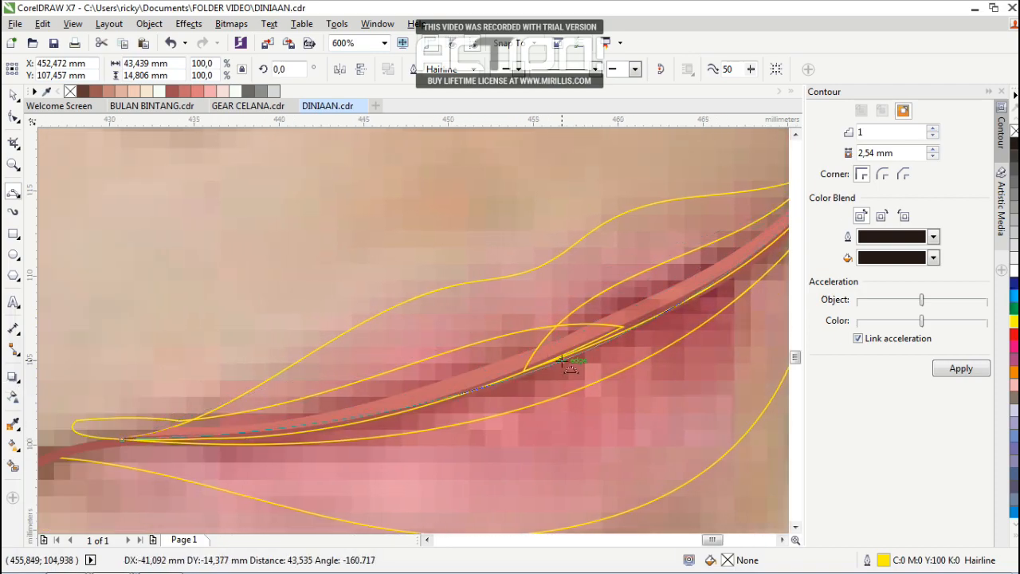
left_click(519, 359)
Add a node to the lower lip midtone shape's upper edge and adjust its curve to fit along the mouth line.
key("F10")
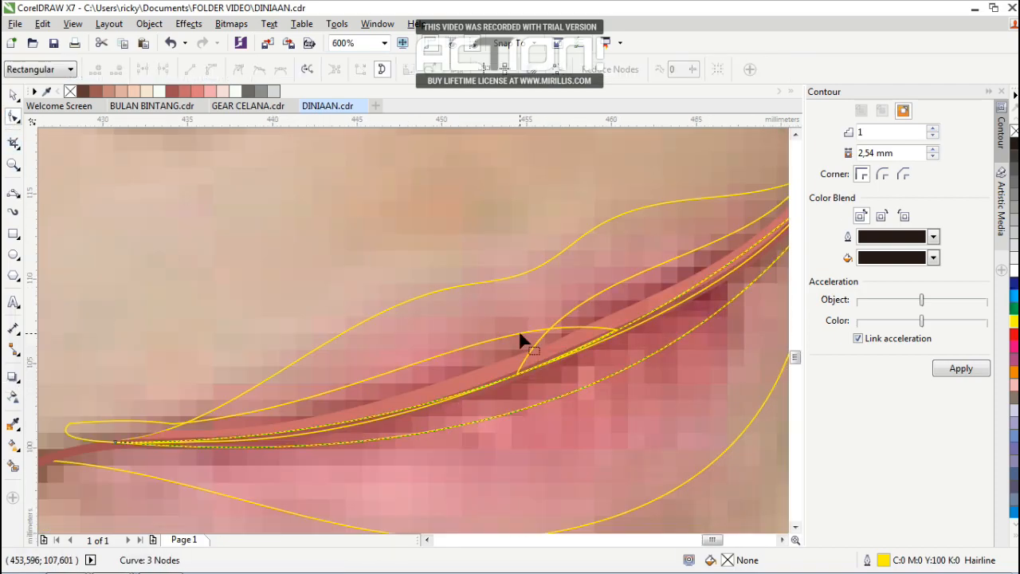
double_click(547, 361)
scroll(550, 359, "down", 1)
scroll(655, 301, "up", 3)
scroll(661, 256, "down", 2)
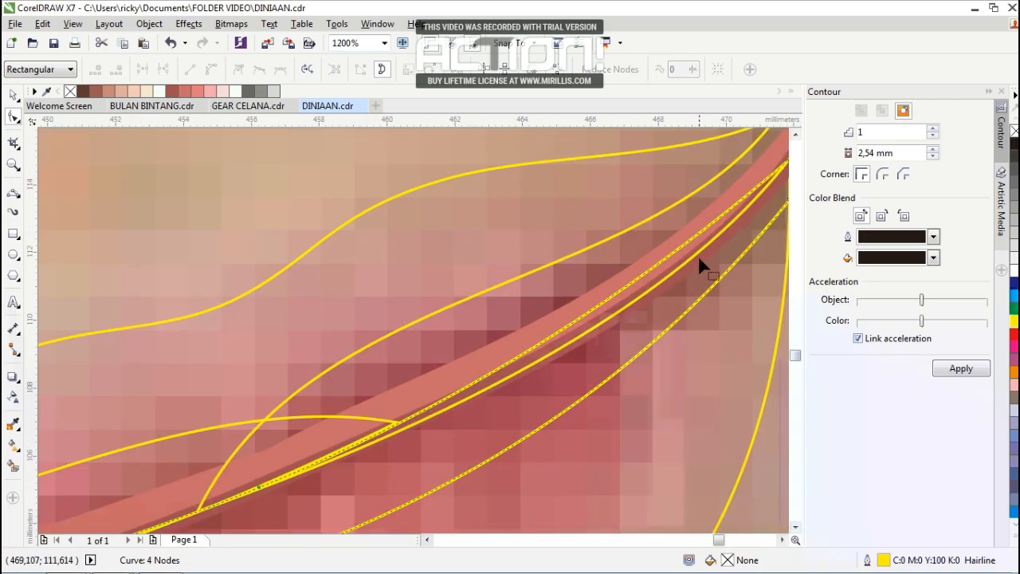
scroll(698, 251, "up", 1)
left_click(702, 228)
left_click_drag(548, 369, 572, 390)
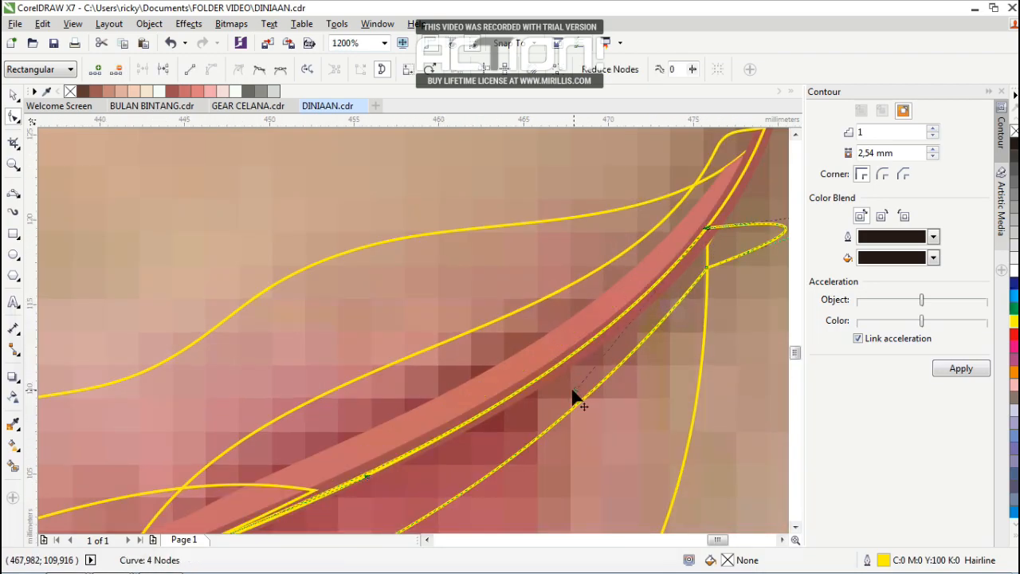
scroll(622, 357, "down", 2)
Select the midtone shapes with the lip outline, cut them to the contour and delete the pieces left outside.
left_click(15, 98)
scroll(518, 411, "up", 1)
left_click(539, 381, "shift")
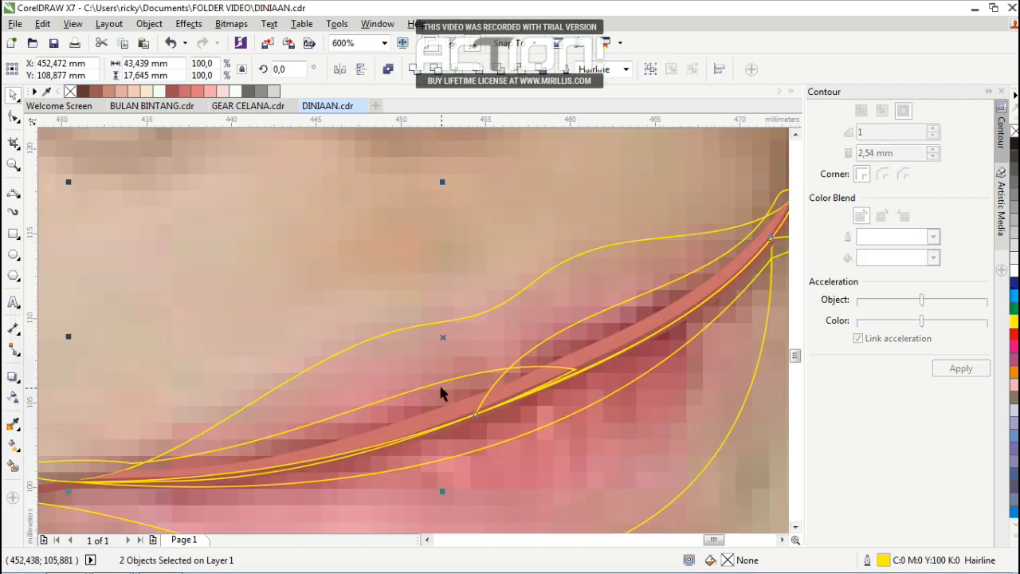
left_click(440, 384, "shift")
scroll(440, 386, "down", 1)
left_click(453, 355, "shift")
left_click(447, 74)
left_click_drag(246, 430, 239, 364)
key("Delete")
Fill the cut group of midtone shapes with light red #DE7C7E and remove its outline.
left_click(476, 405)
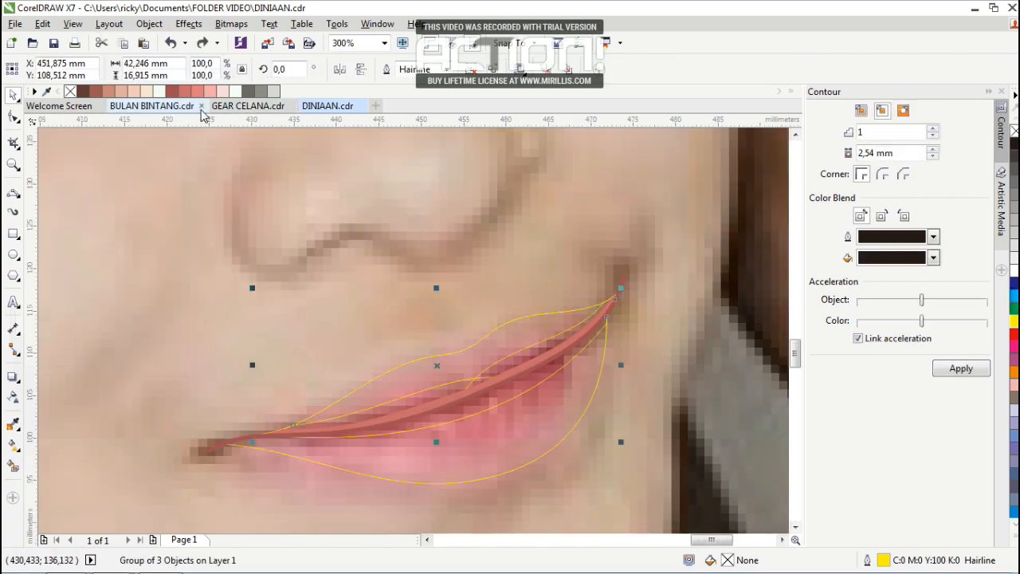
left_click(198, 91)
right_click(69, 92)
scroll(317, 261, "down", 1)
key("Escape")
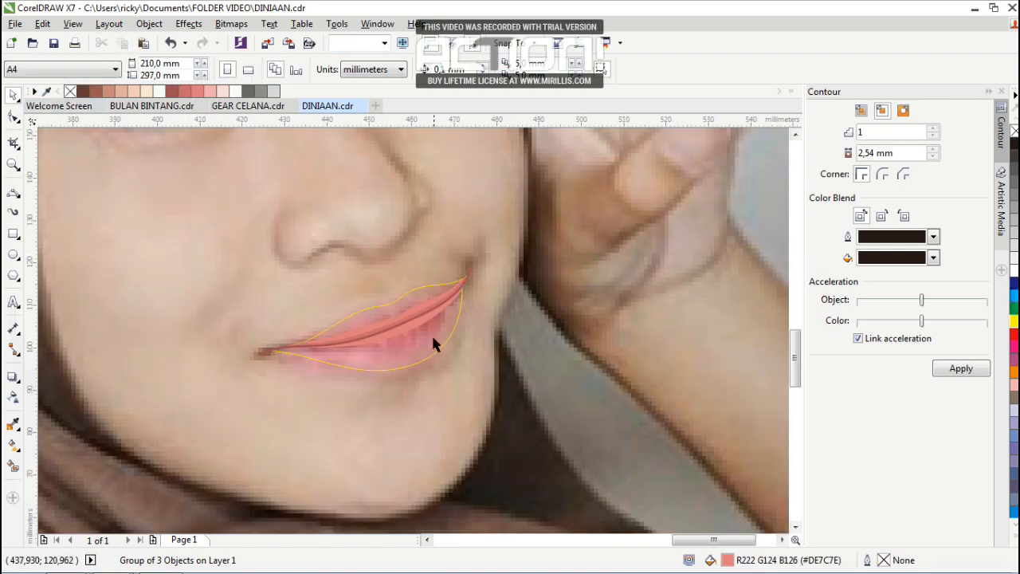
scroll(374, 341, "up", 1)
left_click(13, 193)
left_click_drag(433, 338, 495, 315)
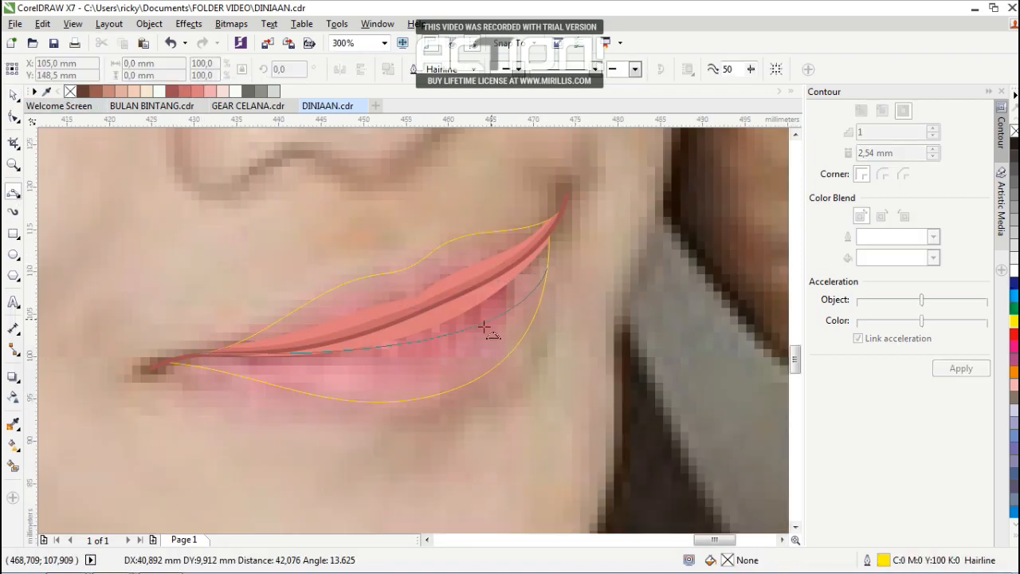
left_click(492, 333)
key("ctrl+z")
Draw a curve through the lower lip from the mouth line's left part to beyond the right contour, and adjust its bend.
left_click_drag(231, 353, 468, 408)
left_click(469, 317)
left_click(13, 116)
left_click(539, 304)
left_click_drag(538, 303, 554, 289)
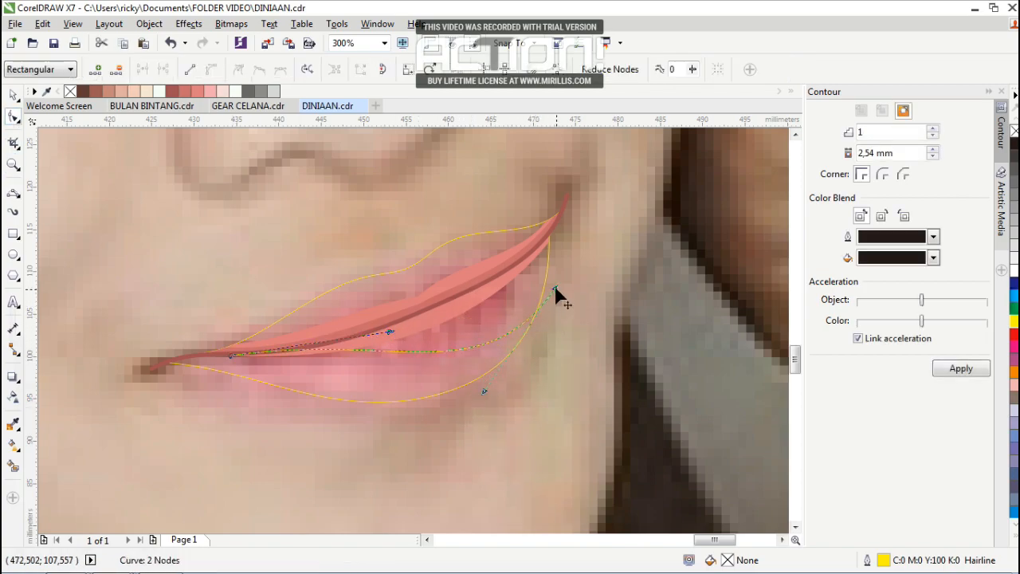
left_click_drag(484, 390, 496, 405)
Continue the lower lip shape with a wide curve below the lip and a straight segment up to the left mouth corner.
left_click(13, 192)
mouse_move(552, 276)
left_mouse_down()
mouse_move(389, 465)
mouse_move(214, 419)
left_mouse_up()
left_click(435, 462)
scroll(262, 375, "up", 1)
left_click_drag(168, 462, 117, 357)
left_click(117, 356)
scroll(224, 340, "up", 1)
Close the lower lip shape with a three-point curve along the mouth line from the left mouth corner to its starting point.
left_click(14, 118)
double_click(357, 321)
double_click(299, 331)
left_click(14, 193)
scroll(206, 279, "down", 1)
scroll(238, 319, "up", 1)
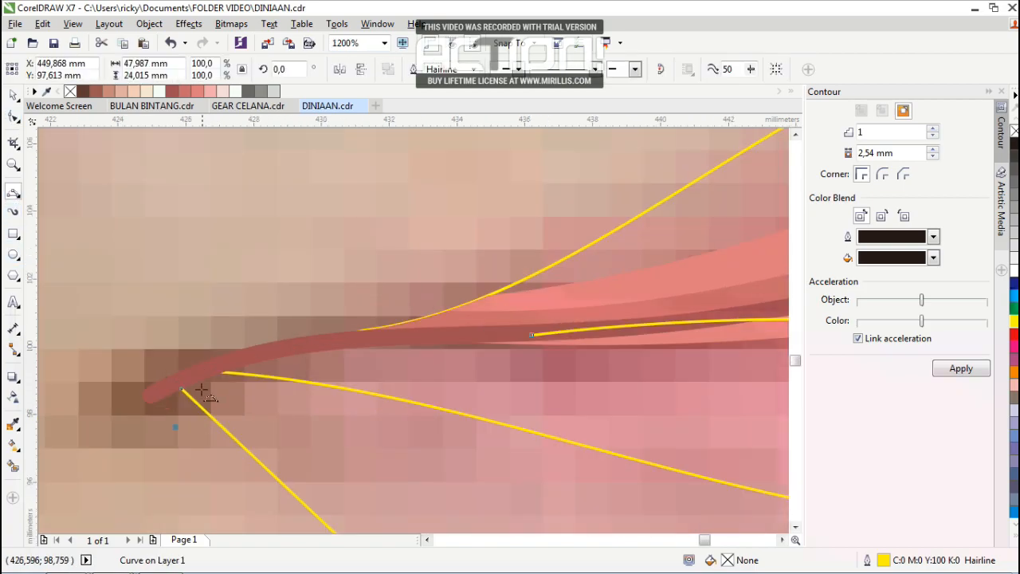
left_click(261, 348)
scroll(455, 375, "down", 2)
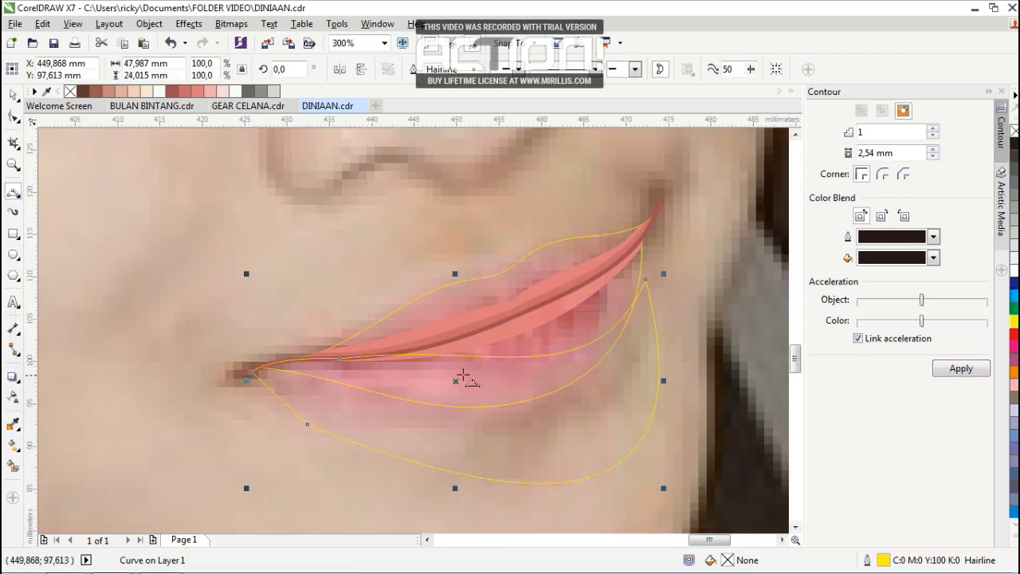
Draw a three-point curve about 23 mm wide inside the upper lip, from its left contour to the contour right of the dip.
scroll(396, 320, "up", 1)
left_click_drag(253, 381, 433, 339)
left_click_drag(576, 254, 646, 196)
left_click(565, 276)
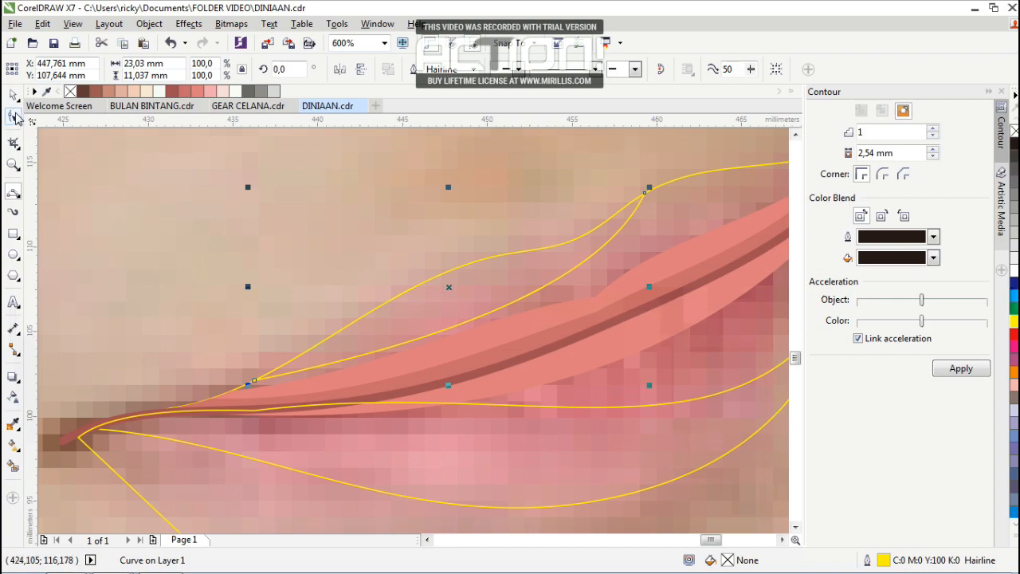
Add a node to the upper lip curve and adjust nodes and handles so it runs just below the lip contour.
left_click(15, 117)
left_click(481, 282)
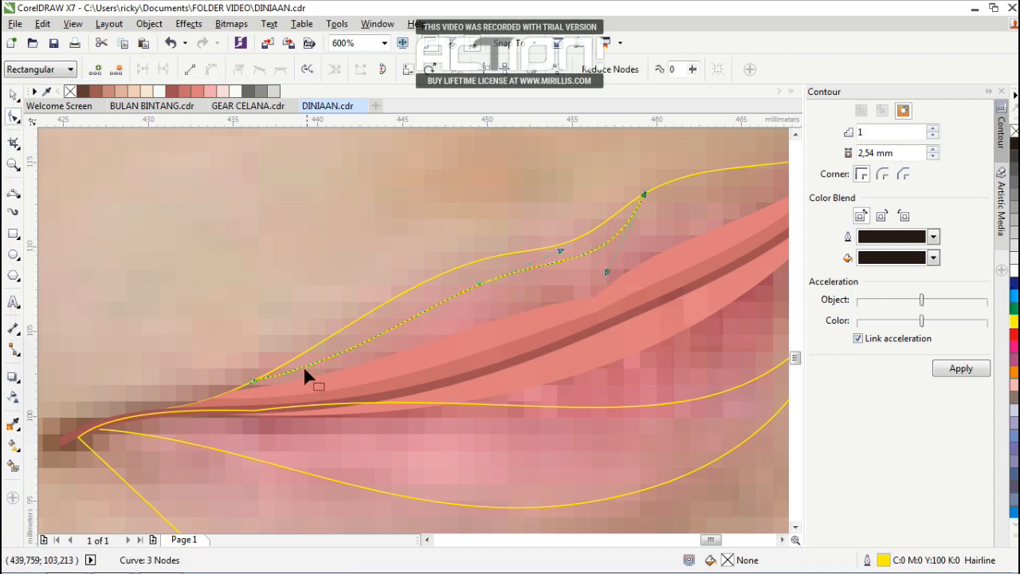
left_click_drag(356, 334, 357, 334)
scroll(248, 380, "up", 1)
left_click_drag(260, 381, 241, 383)
left_click_drag(499, 244, 513, 257)
scroll(516, 254, "down", 1)
scroll(540, 239, "up", 1)
scroll(550, 243, "down", 1)
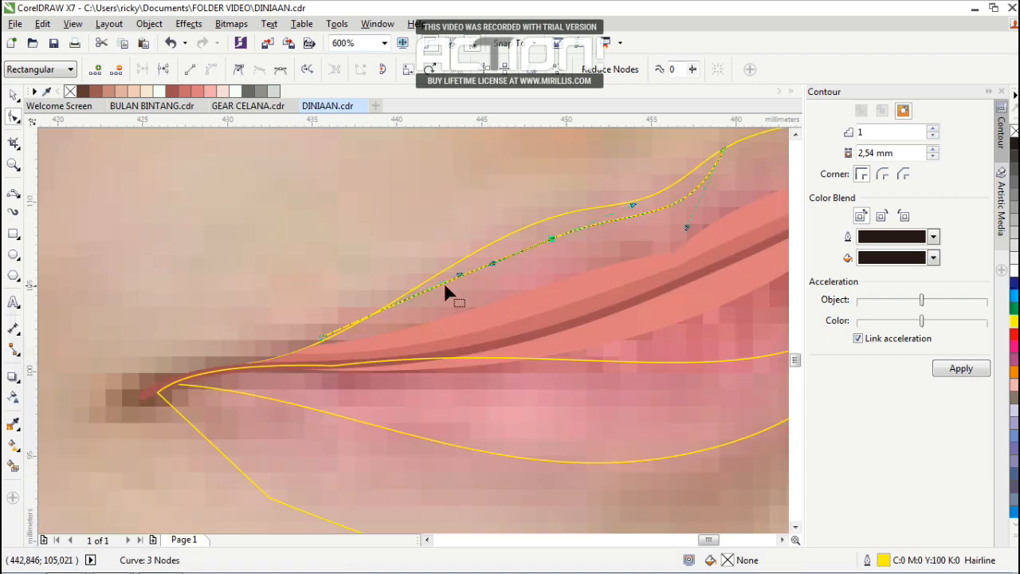
left_click_drag(489, 263, 482, 261)
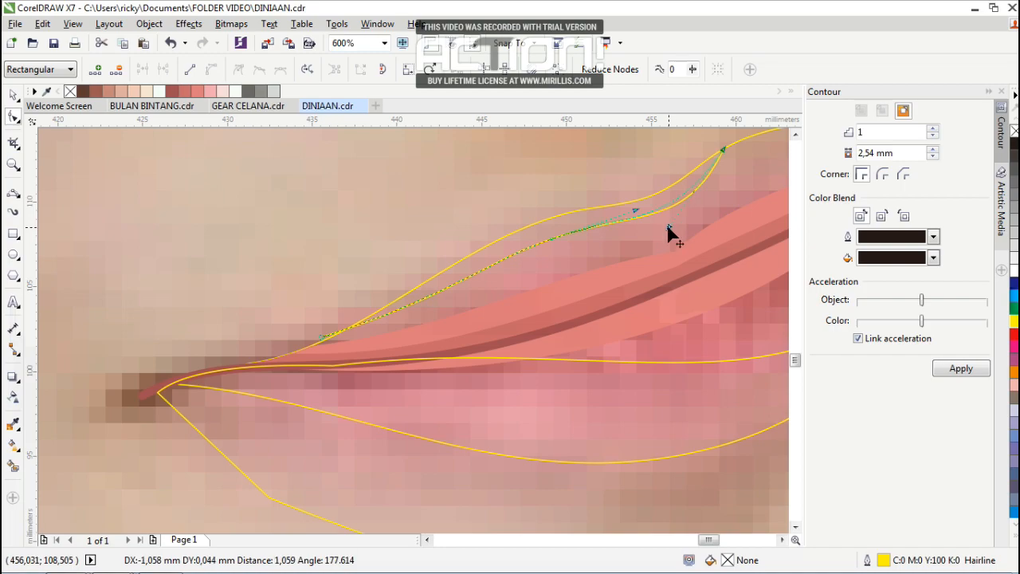
Close the left upper lip edge shape with a three-point curve arching above the lip contour.
left_click(12, 193)
left_click_drag(323, 337, 723, 149)
left_click(490, 161)
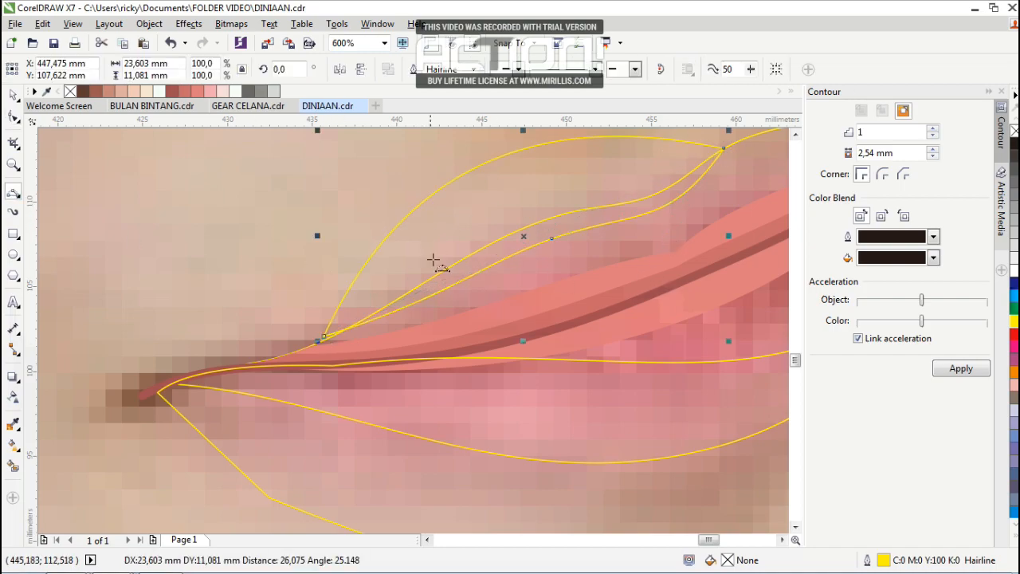
Draw a three-point curve about 17 mm wide below the upper lip's right contour, starting at the dip in the contour.
scroll(426, 259, "down", 1)
scroll(665, 187, "up", 1)
left_click_drag(366, 289, 654, 196)
left_click(519, 267)
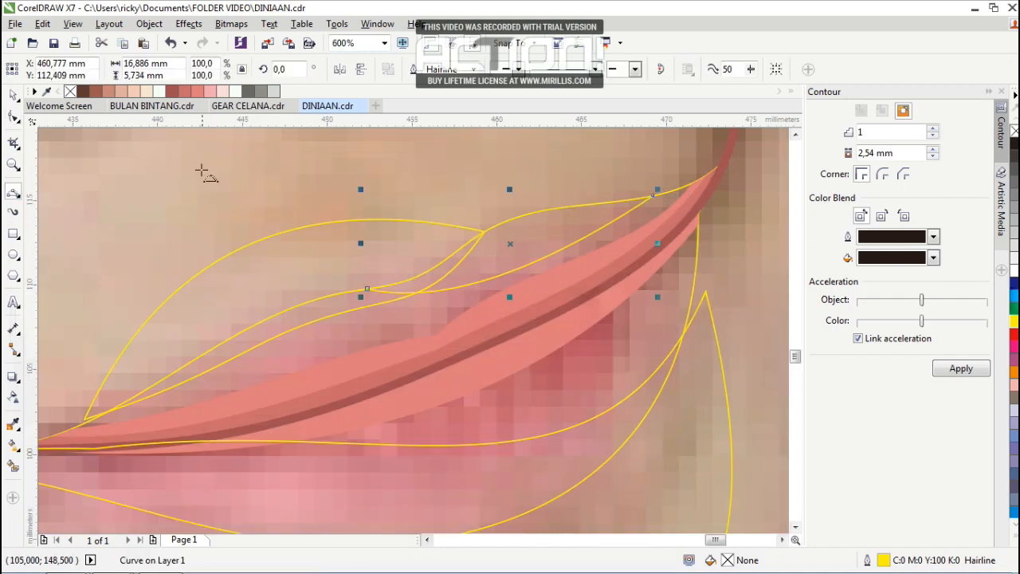
Adjust the curve below the upper lip's right contour and close its edge shape with a three-point curve arching above the contour.
left_click(12, 117)
left_click_drag(537, 272, 524, 216)
left_click_drag(652, 196, 666, 187)
left_click(12, 195)
left_click_drag(367, 289, 666, 187)
left_click(478, 173)
Group the three lip edge shapes, intersect them with the lip contour and delete the original group.
left_click(11, 98)
scroll(397, 232, "down", 1)
left_click(328, 247, "shift")
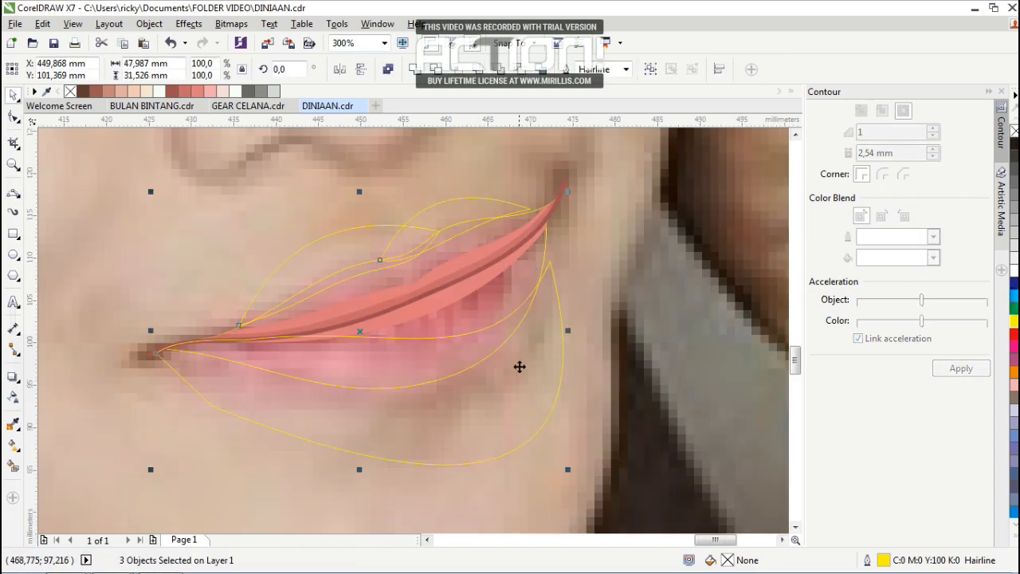
key("ctrl+g")
left_click(499, 297, "shift")
left_click(453, 70)
left_click_drag(552, 374, 503, 428)
key("Delete")
Draw a closed highlight shape across the lower lip with three-point curves, intersect it with the lip contour and delete the original.
left_click(13, 194)
scroll(326, 392, "up", 1)
left_click_drag(76, 315, 616, 346)
left_click(330, 323)
scroll(125, 330, "down", 1)
left_click_drag(128, 328, 395, 343)
left_click(12, 95)
left_click(461, 219, "shift")
left_click(456, 70)
left_click_drag(328, 343, 313, 409)
key("Delete")
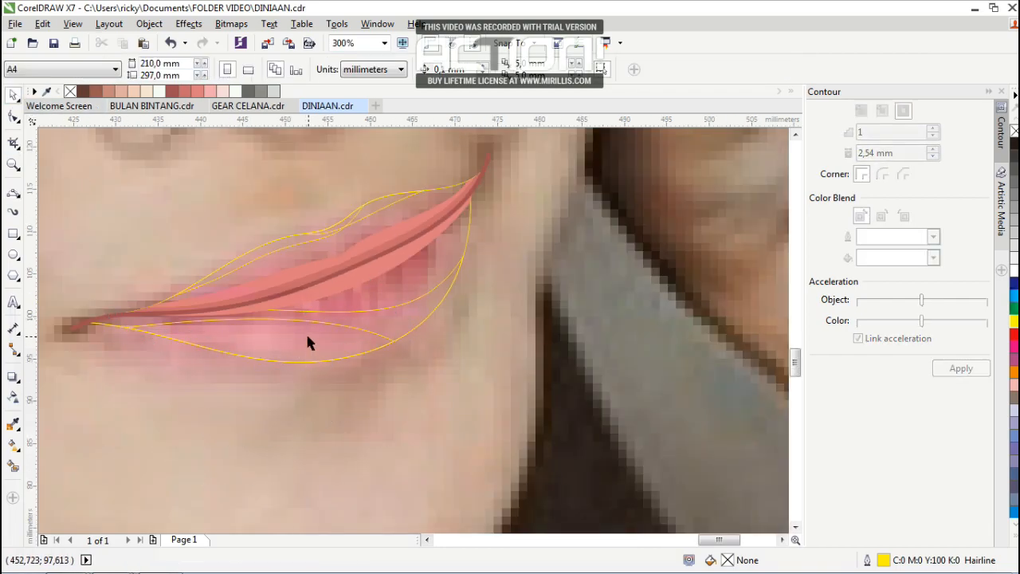
Fill the lower lip highlight with #F4DCD8 and the lip edge shapes with light pink #F1A9AD.
left_click_drag(307, 335, 294, 410)
key("ctrl+z")
left_click(223, 91)
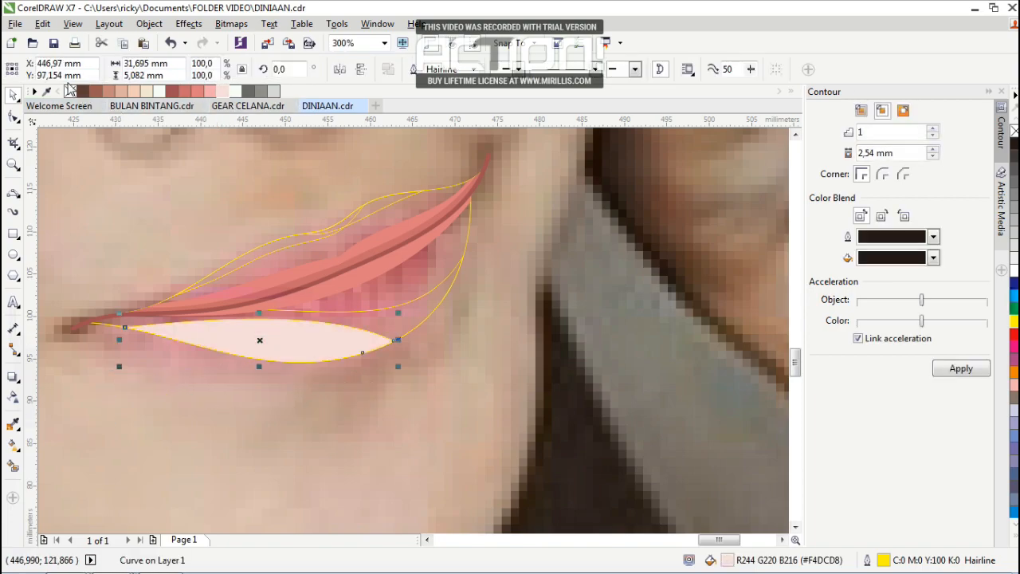
left_click(402, 315)
left_click(201, 93)
Try filling the lip base with #DE7C7E, and undo that fill.
left_click(413, 268)
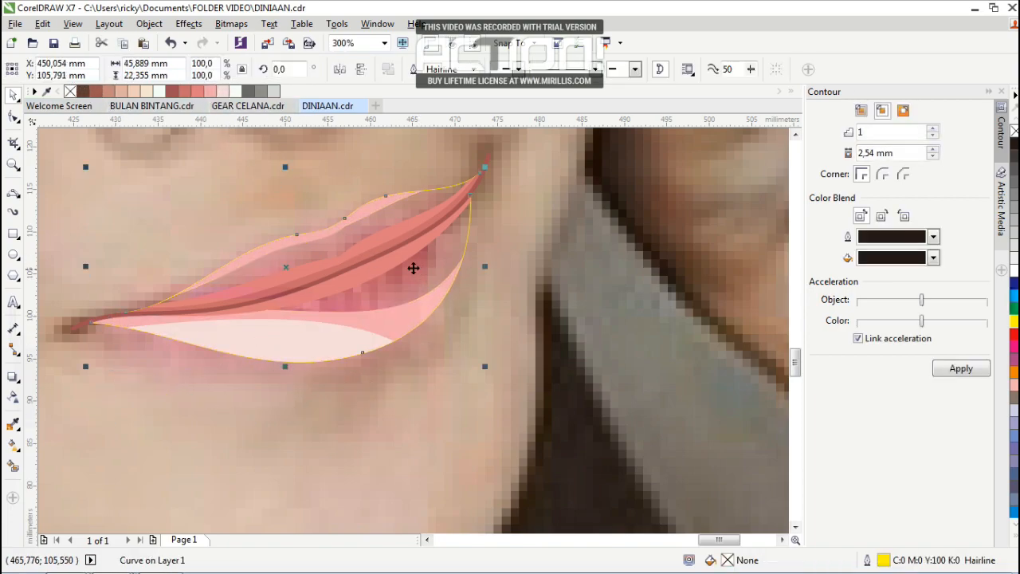
left_click(201, 93)
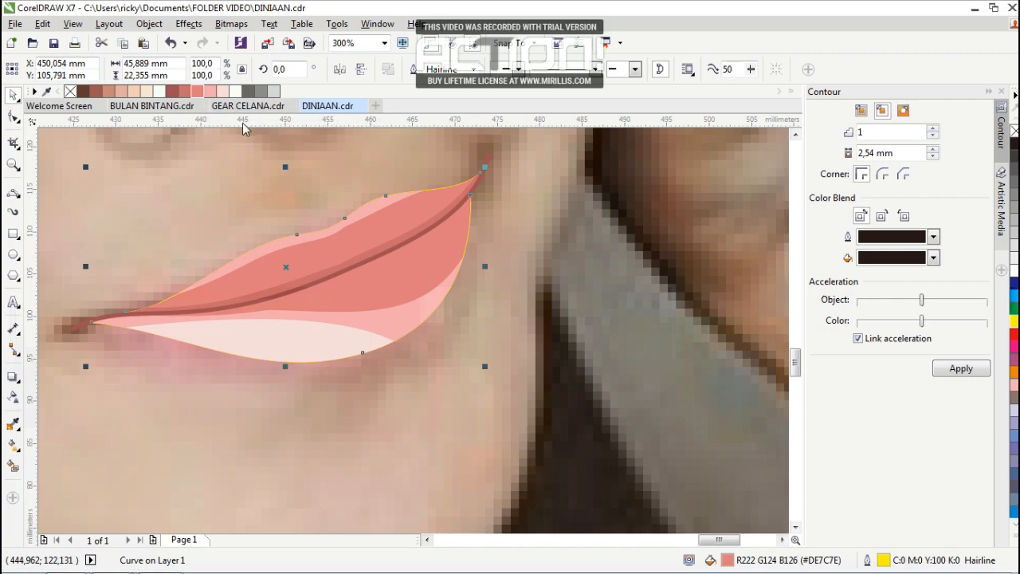
key("ctrl+z")
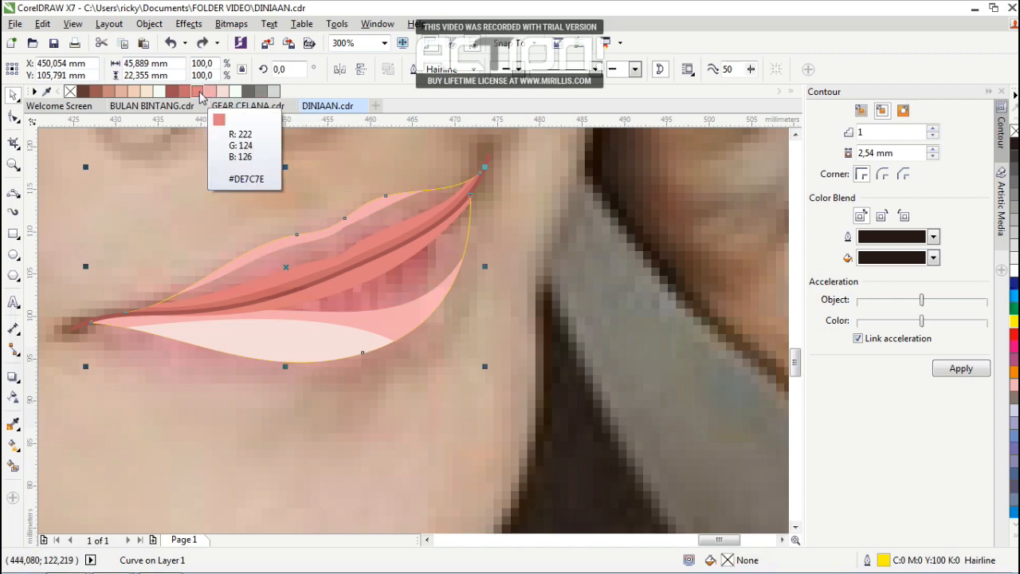
Try a lighter lip scheme: base #F1A9AD, edge shapes #F4DCD8 and the lower highlight near-white.
left_click(209, 92)
left_click(397, 319)
left_click(224, 93)
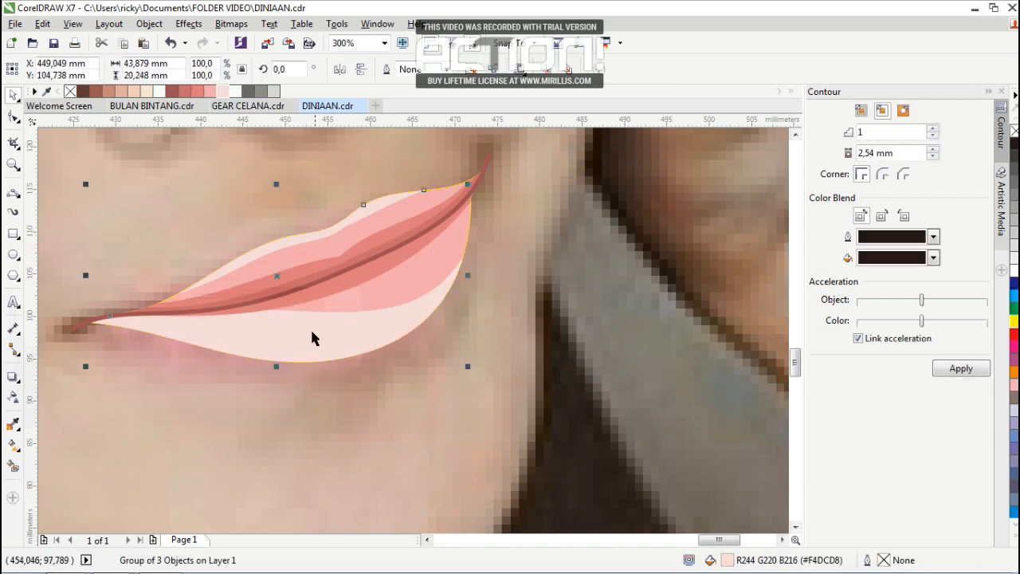
left_click(318, 335)
left_click(238, 93)
scroll(389, 247, "down", 1)
scroll(392, 250, "up", 1)
left_click_drag(411, 280, 409, 320)
key("ctrl+z")
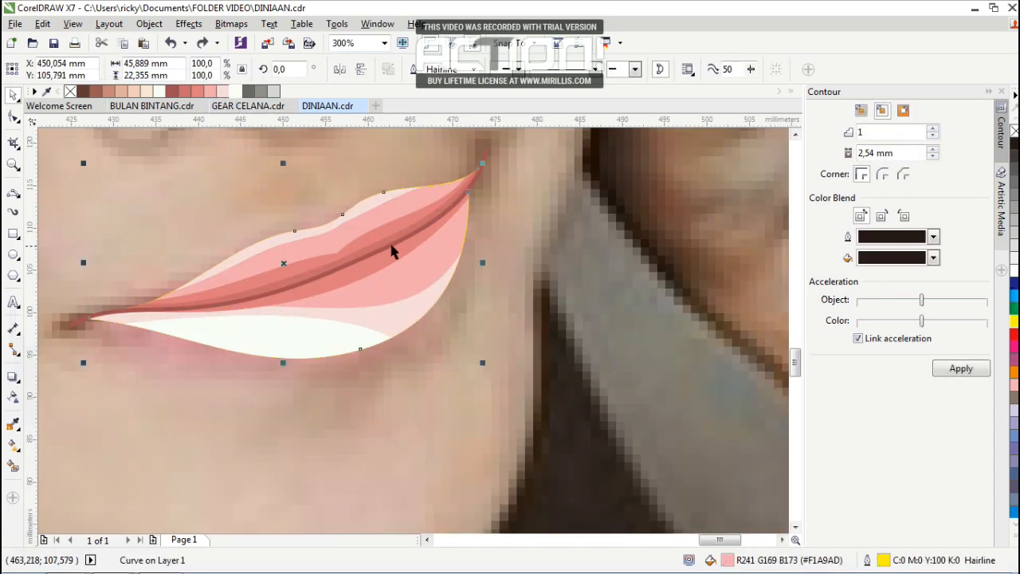
Recolor the mouth line dark brown and the midtone shapes beside it a darker red.
left_click(393, 245)
left_click(83, 93)
key("Escape")
scroll(383, 246, "up", 1)
left_click(350, 241)
left_click(187, 93)
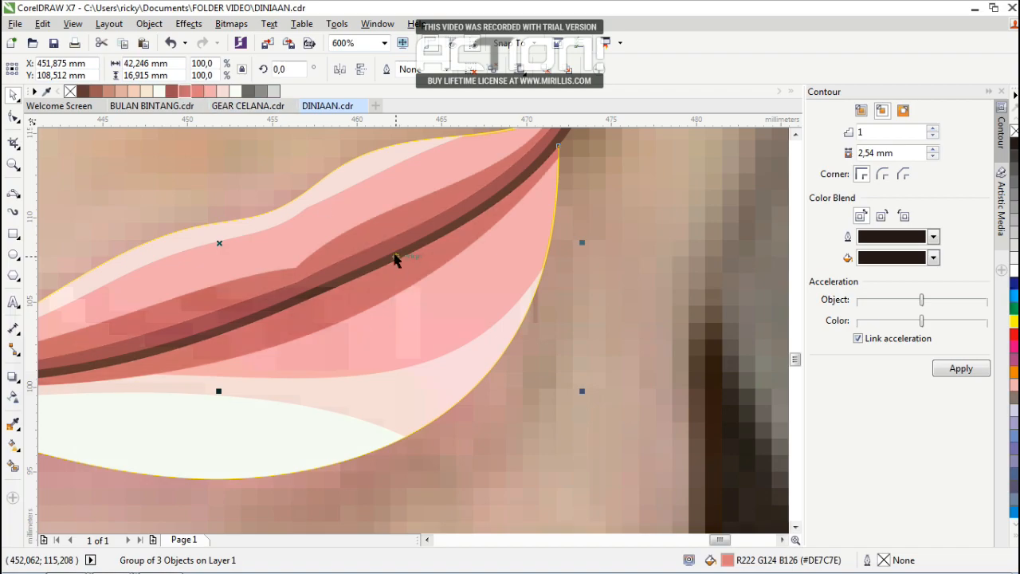
Fill the lip base with #DE7C7E, the edge shapes with #F1A9AD and the lower lip highlight with #F4DCD8.
left_click(411, 293)
left_click(197, 94)
scroll(452, 253, "down", 1)
left_click(446, 329)
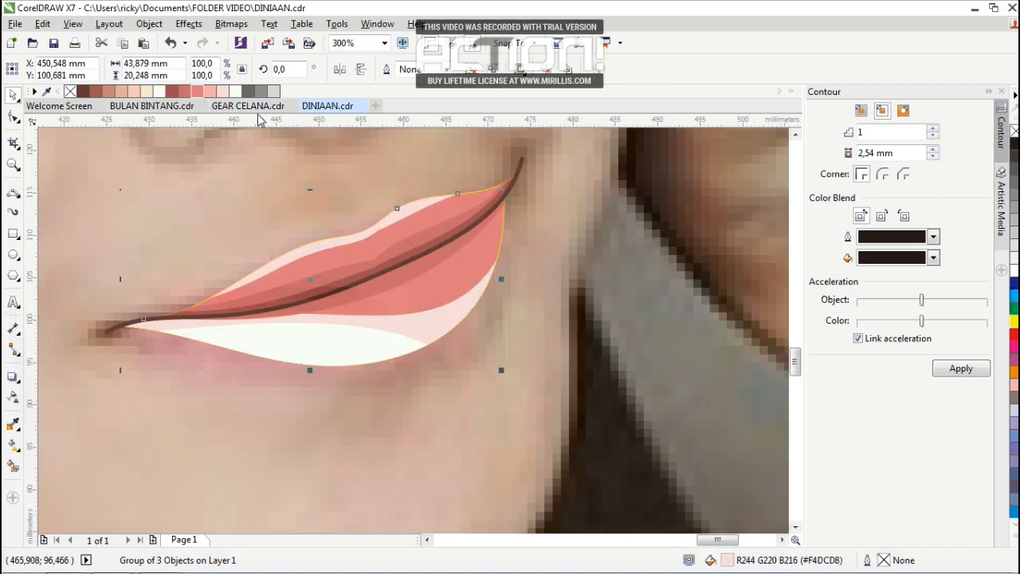
left_click(211, 92)
left_click(333, 341)
left_click(223, 91)
left_click(68, 276)
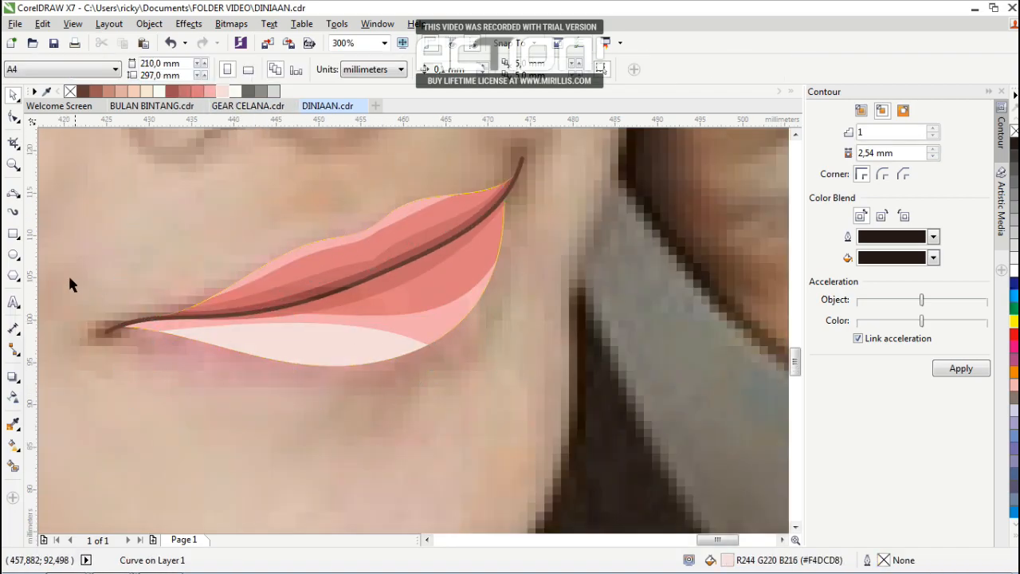
Draw a smaller closed highlight about 20 mm wide and 3 mm high inside the lower lip highlight with two three-point curves.
left_click(14, 193)
scroll(278, 343, "up", 1)
left_click_drag(176, 327, 514, 344)
left_click(417, 314)
mouse_move(177, 327)
left_mouse_down()
mouse_move(487, 356)
mouse_move(514, 342)
left_mouse_up()
left_click(432, 364)
Fill the small lower lip highlight with near-white and remove the outlines from all lip shapes.
left_click(14, 95)
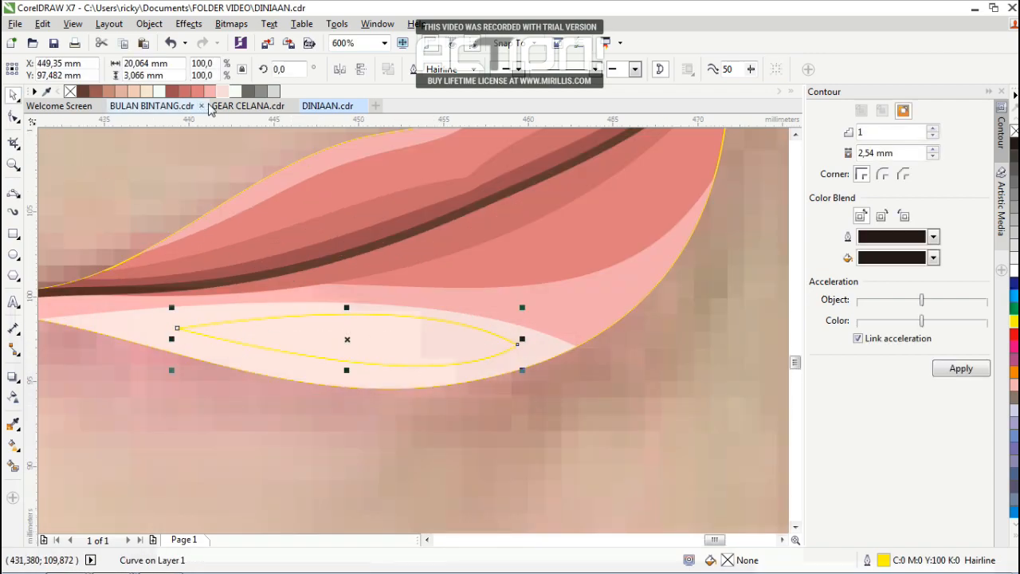
left_click(235, 92)
right_click(70, 92)
scroll(384, 281, "down", 2)
left_click(549, 191)
left_click_drag(505, 196, 151, 404)
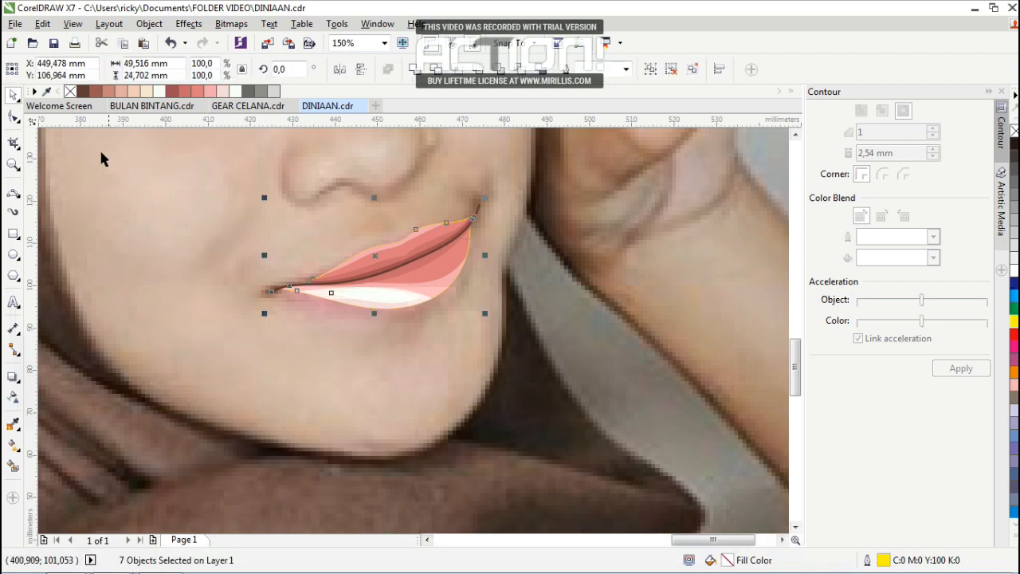
left_click(546, 363)
Apply a gradient transparency to the lower lip's highlight and adjust its direction.
scroll(528, 361, "down", 1)
scroll(475, 310, "up", 2)
left_click(459, 372)
left_click(14, 397)
left_click_drag(371, 348, 375, 434)
left_click(378, 380)
mouse_move(388, 349)
left_mouse_down()
mouse_move(390, 329)
mouse_move(375, 334)
left_mouse_up()
Apply a gradient transparency to the lower lip's edge shape and adjust its start, end and direction.
left_click(464, 380)
left_click(462, 358)
left_click_drag(313, 414, 528, 282)
left_click_drag(527, 282, 562, 231)
mouse_move(398, 400)
left_mouse_down()
mouse_move(466, 268)
mouse_move(400, 434)
left_mouse_up()
left_click_drag(467, 268, 505, 185)
scroll(490, 269, "down", 1)
scroll(431, 260, "up", 2)
Apply gradient transparencies to the upper lip's left and right edge shapes so they fade toward the mouth line.
left_click(430, 260)
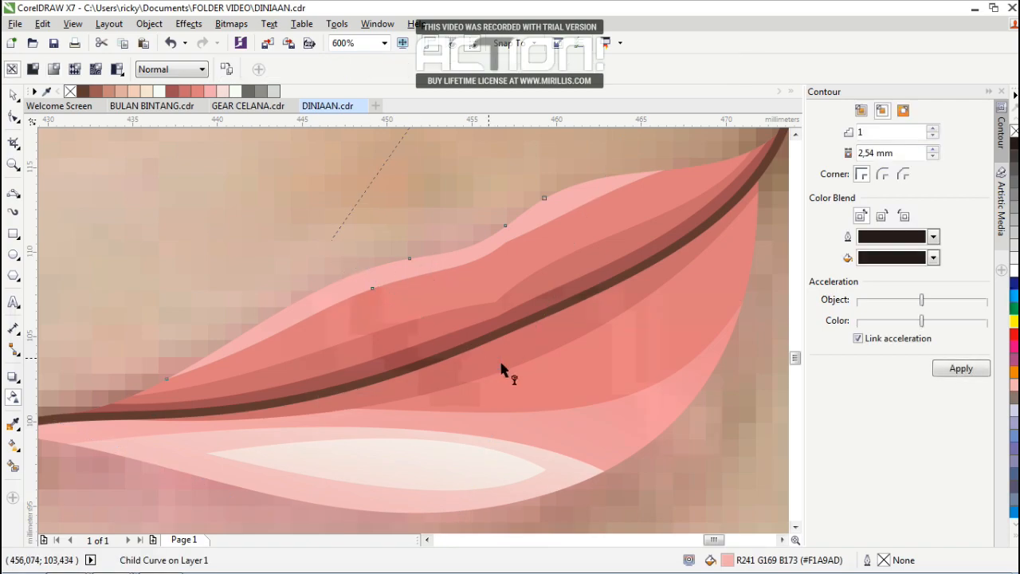
left_click_drag(318, 323, 391, 382)
left_click(559, 209)
left_click_drag(572, 161, 562, 252)
left_click_drag(547, 205, 547, 282)
scroll(523, 248, "down", 2)
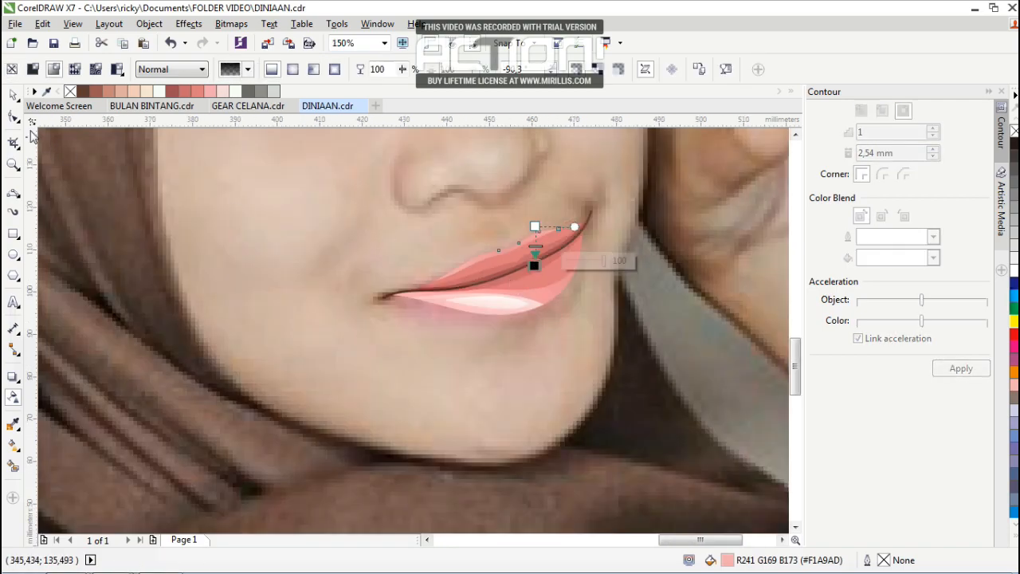
left_click(13, 95)
Soften the lower lip's highlight further by readjusting its gradient transparency.
scroll(336, 318, "down", 2)
scroll(505, 319, "up", 3)
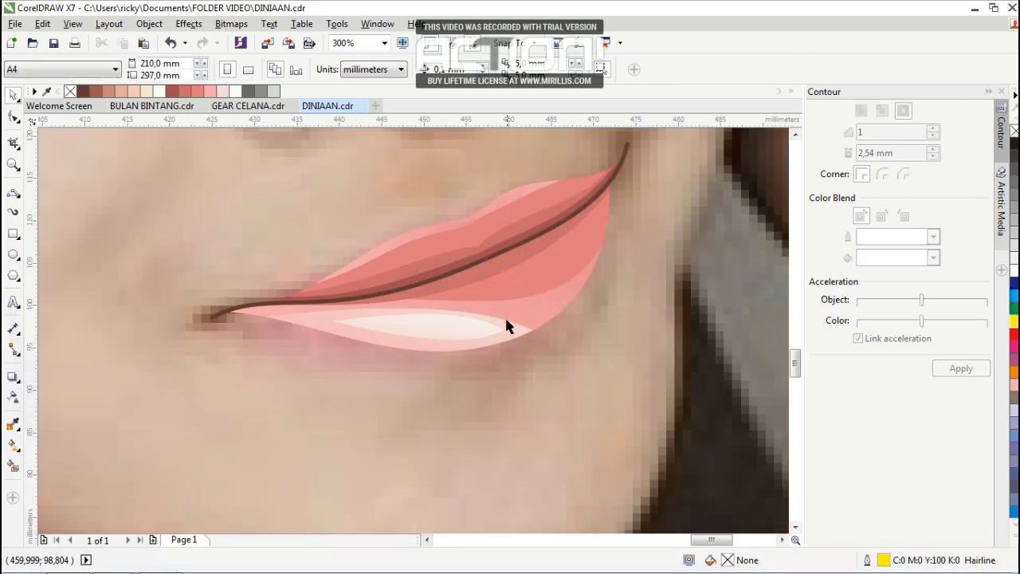
left_click(504, 323)
left_click(13, 396)
mouse_move(419, 285)
left_mouse_down()
mouse_move(392, 387)
mouse_move(428, 228)
mouse_move(422, 385)
mouse_move(443, 222)
left_mouse_up()
left_click(446, 324)
left_click(13, 96)
scroll(470, 299, "down", 3)
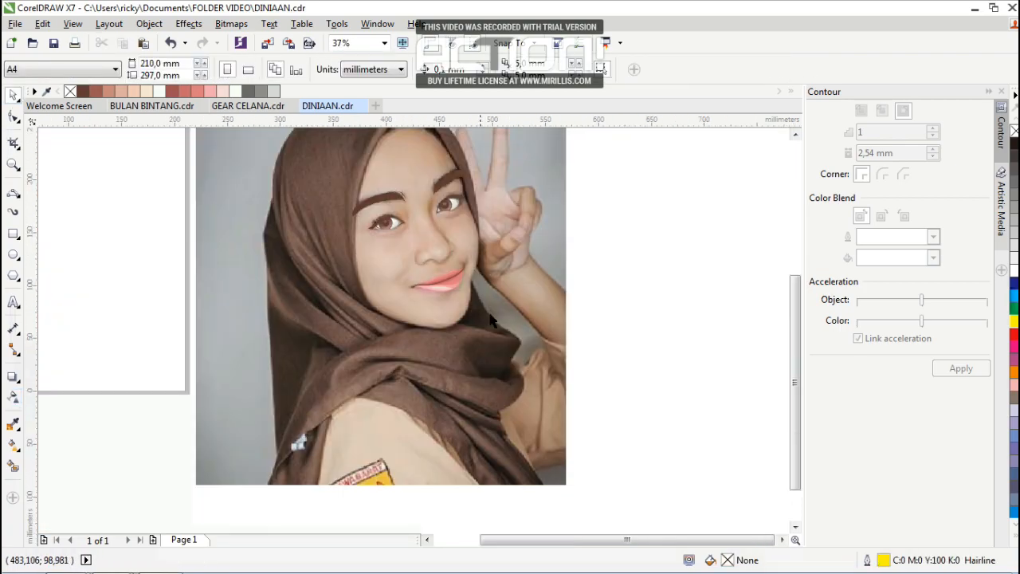
left_click(398, 207)
left_click_drag(397, 203, 608, 206)
left_click(655, 387)
key("ctrl+z")
left_click(661, 392)
scroll(451, 275, "up", 1)
scroll(480, 327, "down", 1)
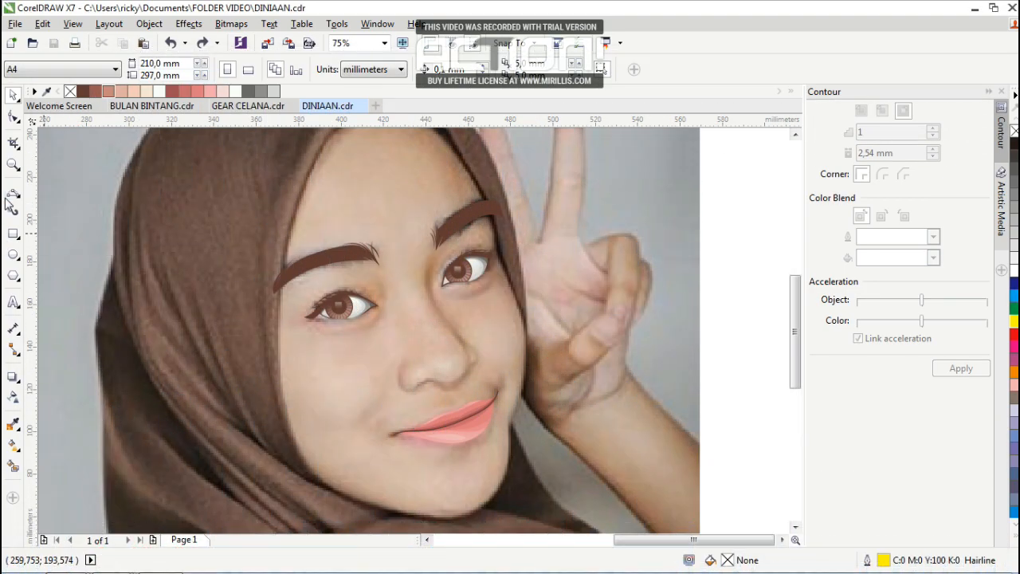
Draw a three-point curve about 88 mm wide and 27 mm high along the chin, from the left jaw to the right jaw.
left_click(12, 197)
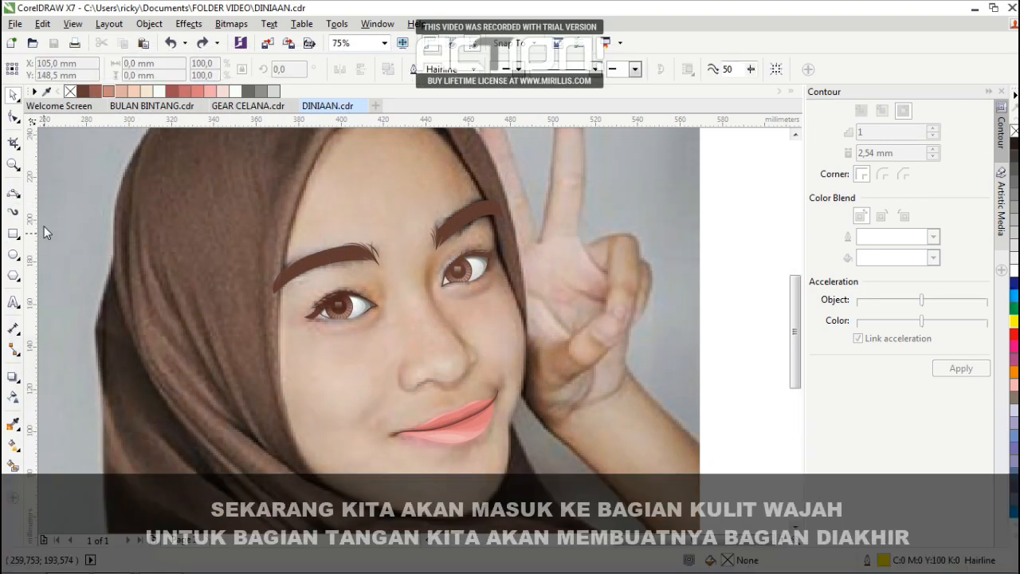
scroll(341, 413, "down", 1)
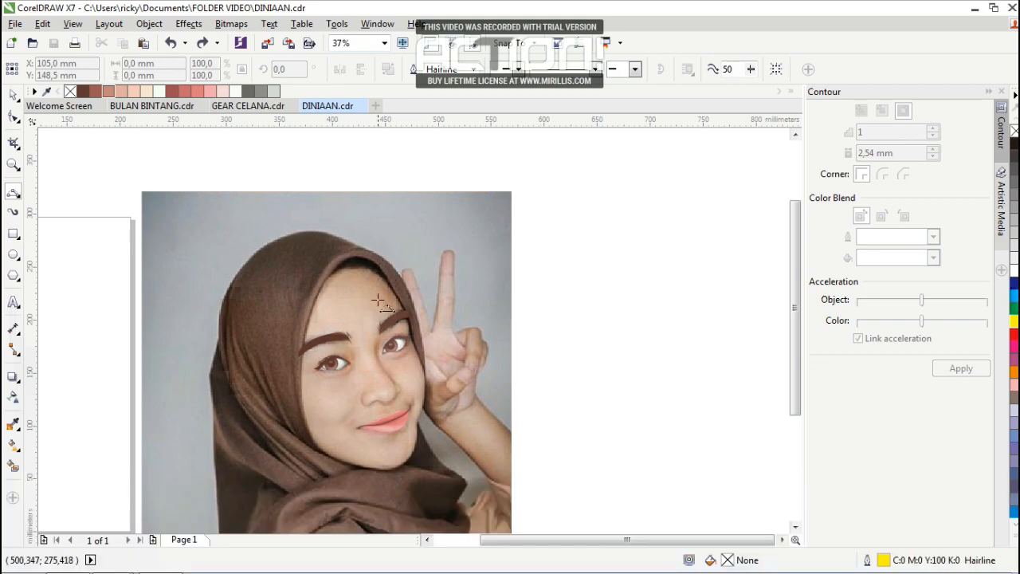
scroll(376, 386, "up", 5)
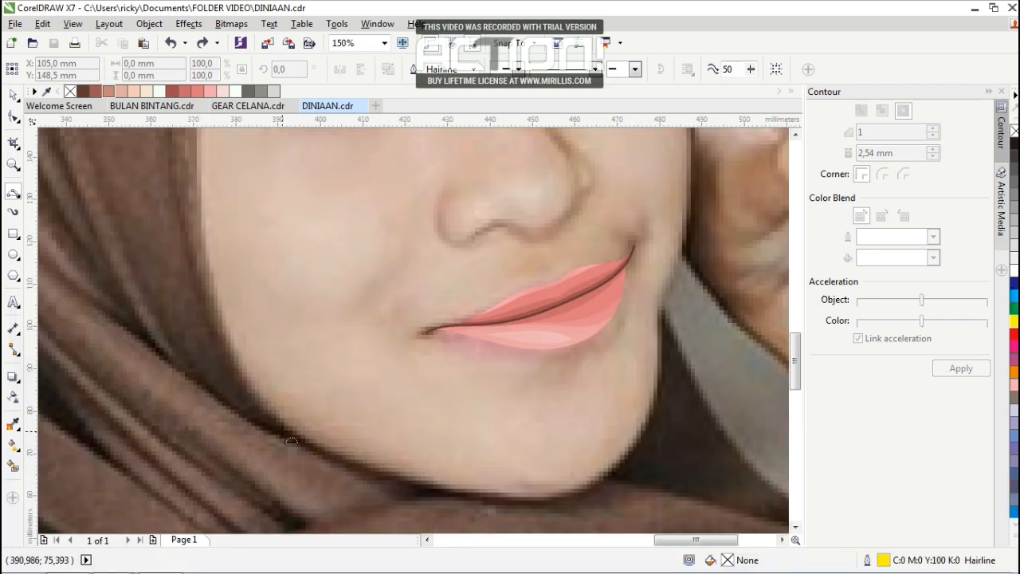
left_click_drag(285, 431, 638, 395)
left_click(480, 470)
scroll(637, 440, "down", 3)
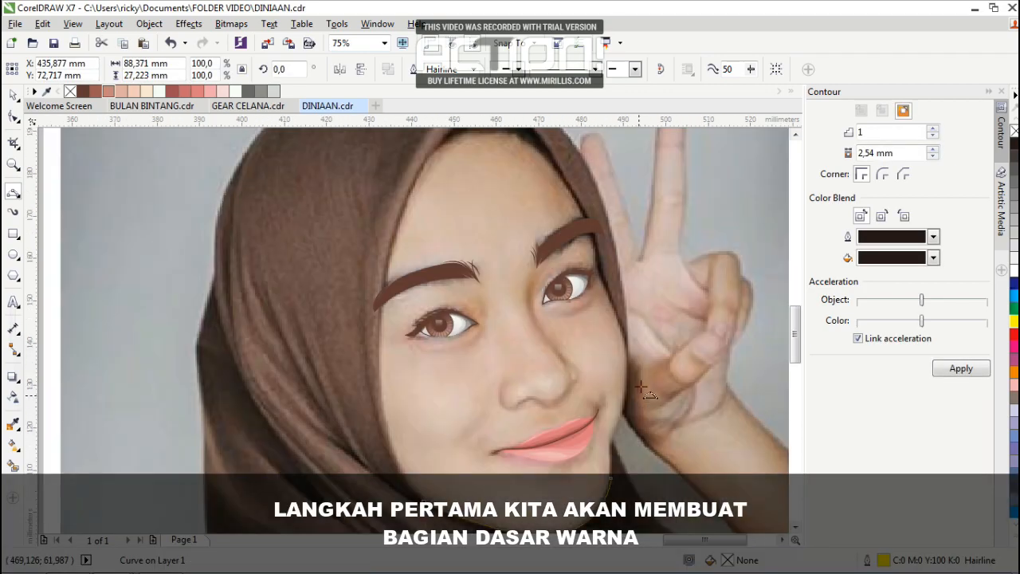
Extend the jaw curve up the right cheek, add a node beside the mouth and shape the segment to the face edge.
scroll(582, 484, "up", 3)
left_click(607, 319)
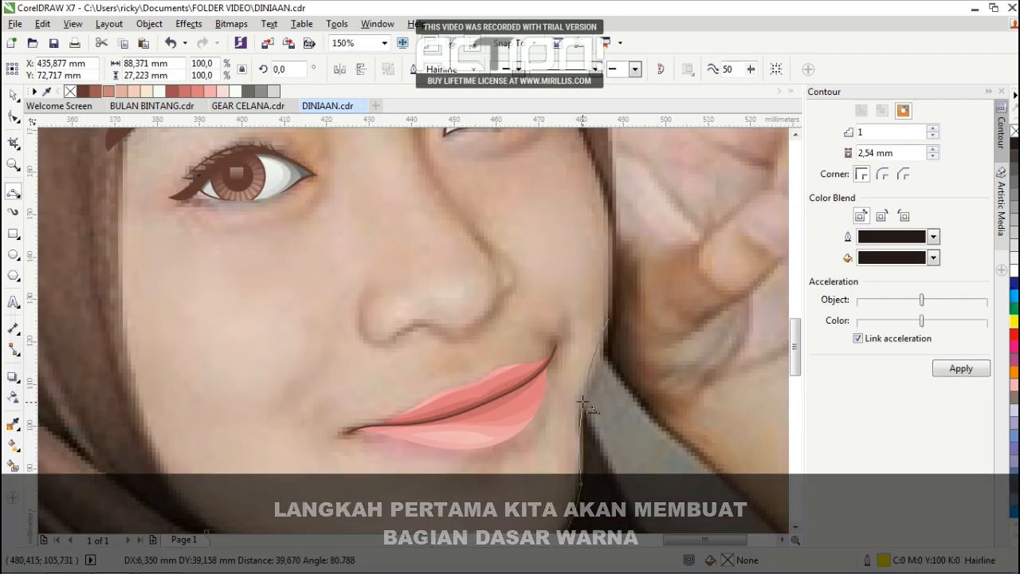
key("F10")
double_click(581, 400)
scroll(586, 454, "up", 1)
left_click_drag(568, 460, 589, 455)
left_click_drag(632, 190, 627, 164)
Adjust the nodes and handles on the right cheek segment so it follows the edge against the scarf.
scroll(613, 285, "down", 2)
scroll(624, 266, "up", 1)
mouse_move(617, 294)
left_mouse_down()
mouse_move(622, 203)
mouse_move(628, 292)
left_mouse_up()
scroll(617, 195, "up", 1)
left_click_drag(609, 188, 606, 197)
scroll(624, 332, "down", 1)
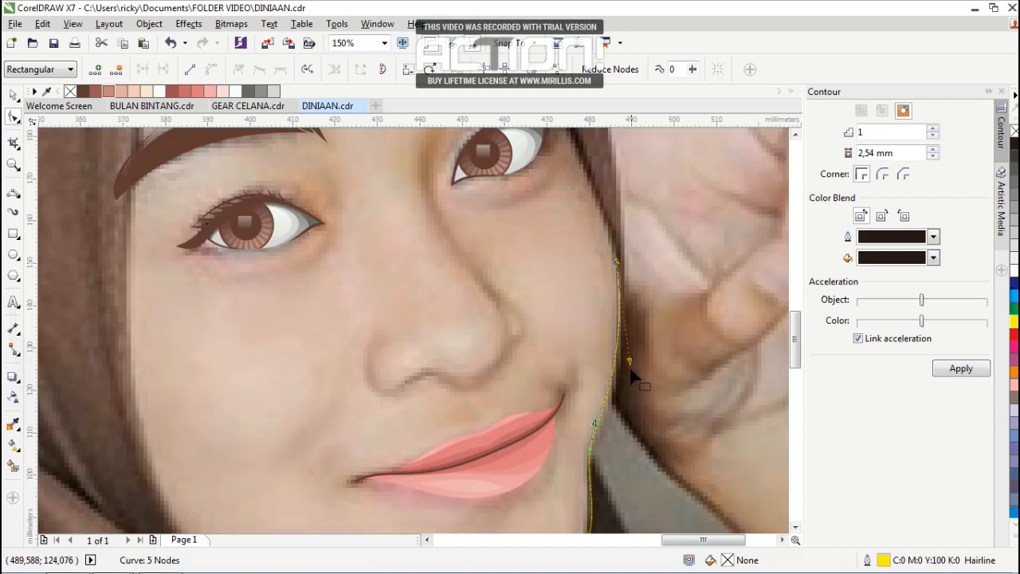
scroll(629, 374, "up", 1)
scroll(599, 371, "down", 3)
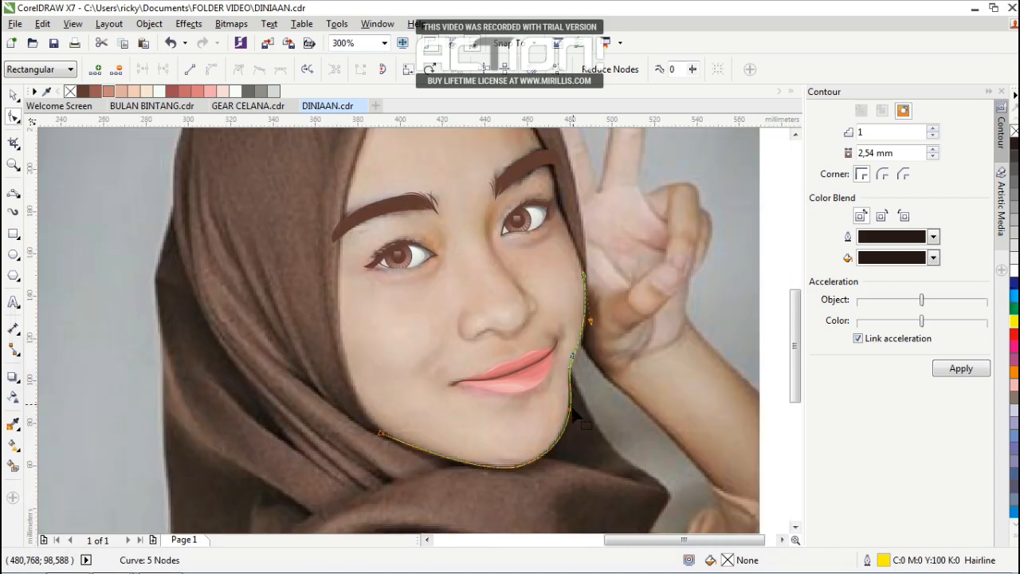
Add a node on the right jaw below the mouth corner and adjust its handles to fit the face edge.
scroll(573, 407, "up", 2)
double_click(590, 299)
scroll(545, 420, "up", 1)
left_click_drag(544, 420, 529, 415)
scroll(561, 405, "down", 3)
scroll(583, 379, "up", 2)
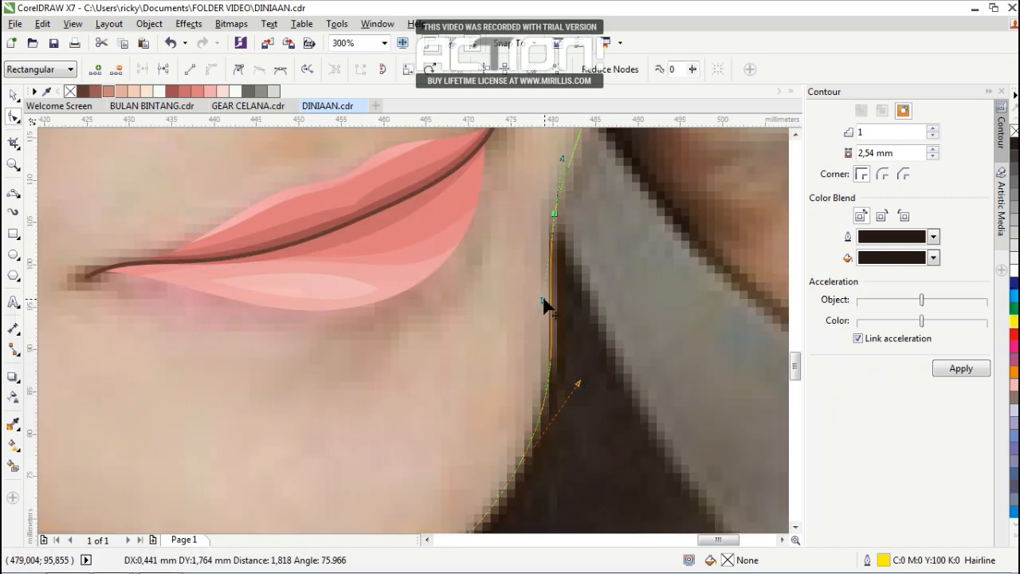
scroll(545, 305, "down", 3)
scroll(538, 293, "up", 3)
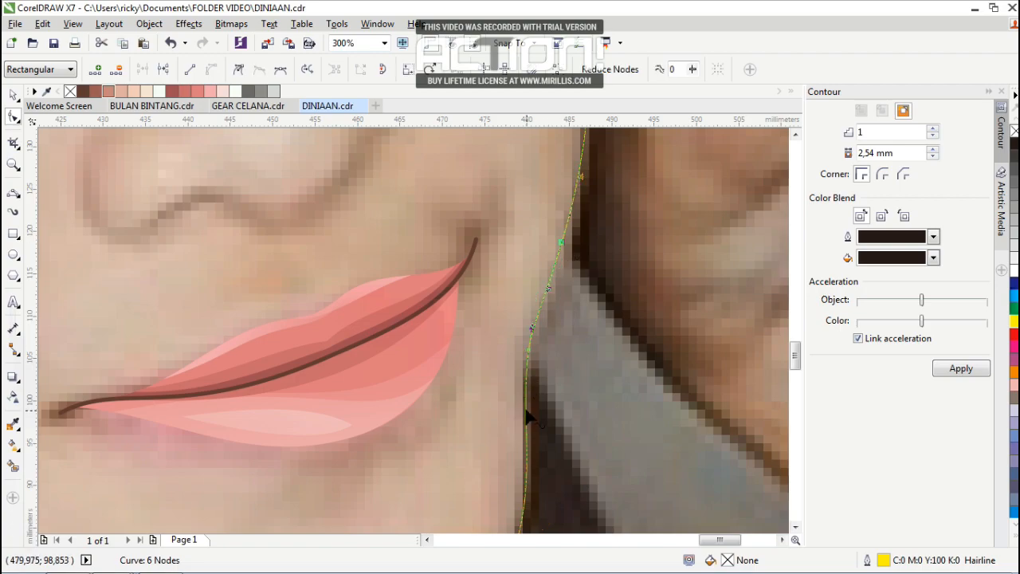
Refine the nodes of the face outline beside the lower lip and under the chin to smooth the curve.
double_click(525, 349)
scroll(526, 348, "down", 3)
scroll(476, 428, "up", 3)
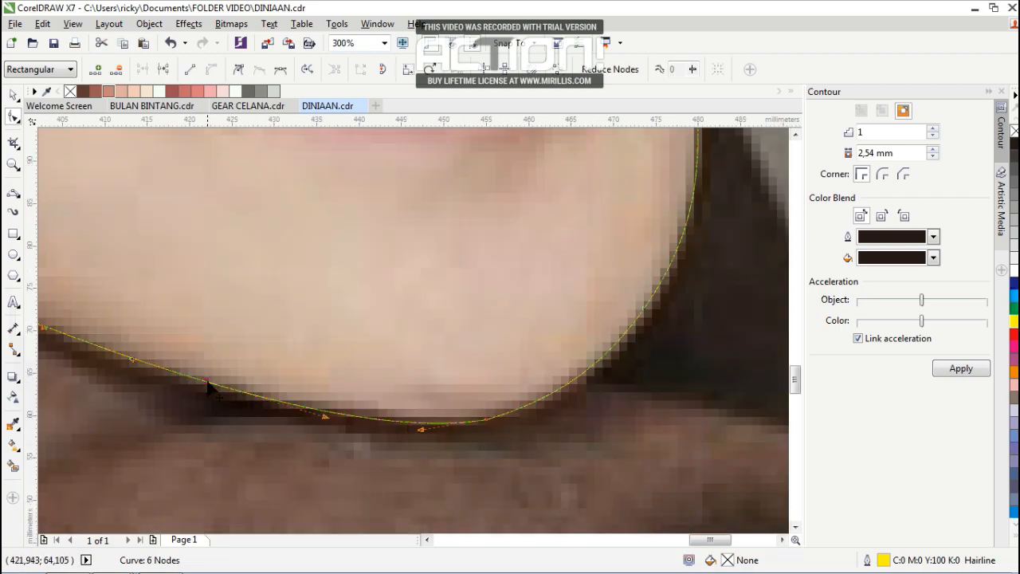
double_click(488, 421)
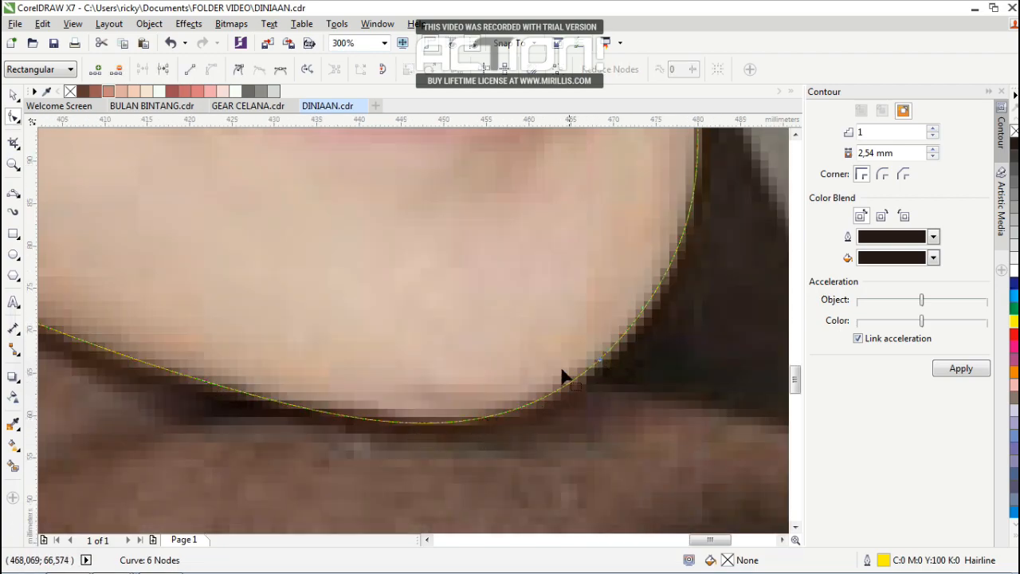
scroll(561, 376, "down", 3)
Extend the face outline about 86 mm from its left jaw end up the left cheek with a three-point curve.
key("F5")
scroll(296, 337, "down", 2)
scroll(362, 490, "up", 4)
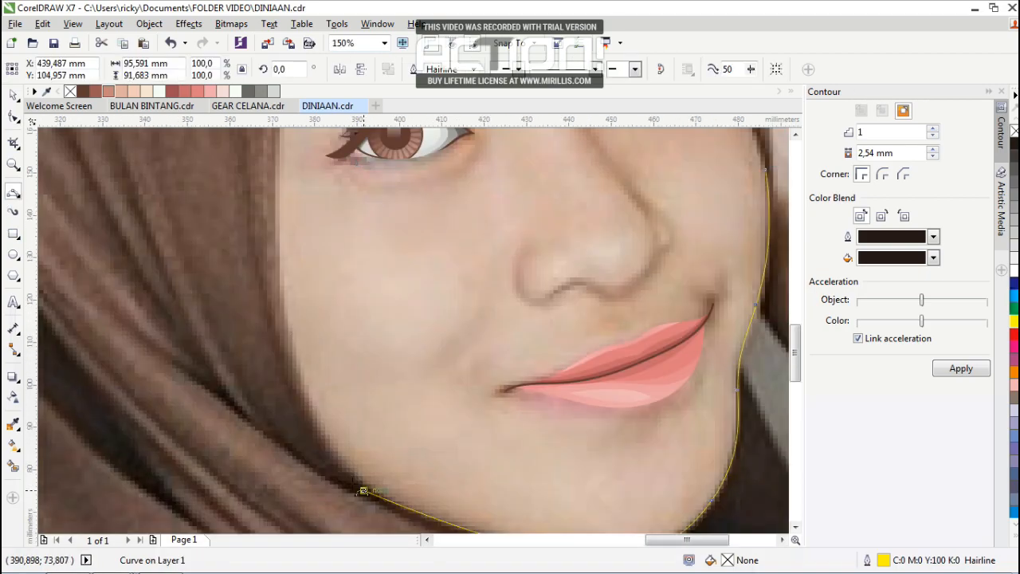
left_click(362, 490)
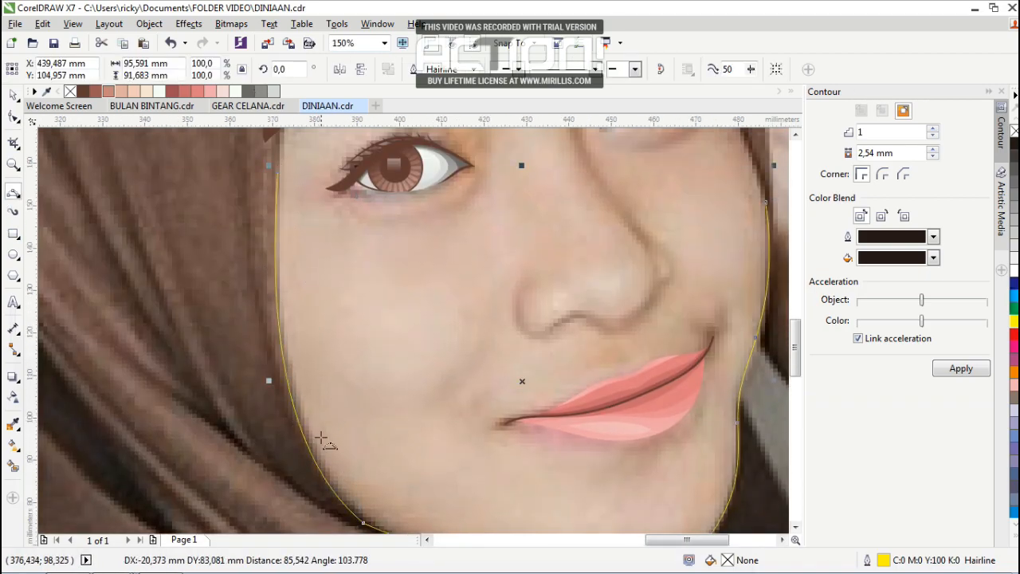
left_click(321, 437)
Continue the face outline up to the top of the forehead, add a node and refine the left side along the scarf edge.
scroll(321, 437, "down", 2)
scroll(305, 328, "up", 2)
left_click_drag(332, 506, 437, 263)
key("F10")
scroll(350, 398, "down", 2)
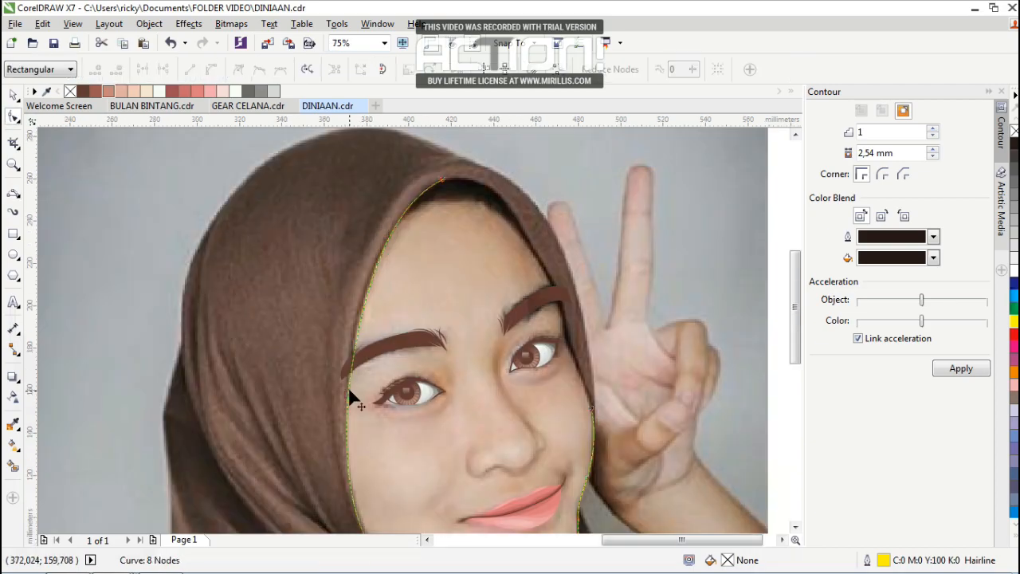
scroll(366, 263, "up", 2)
scroll(359, 275, "down", 2)
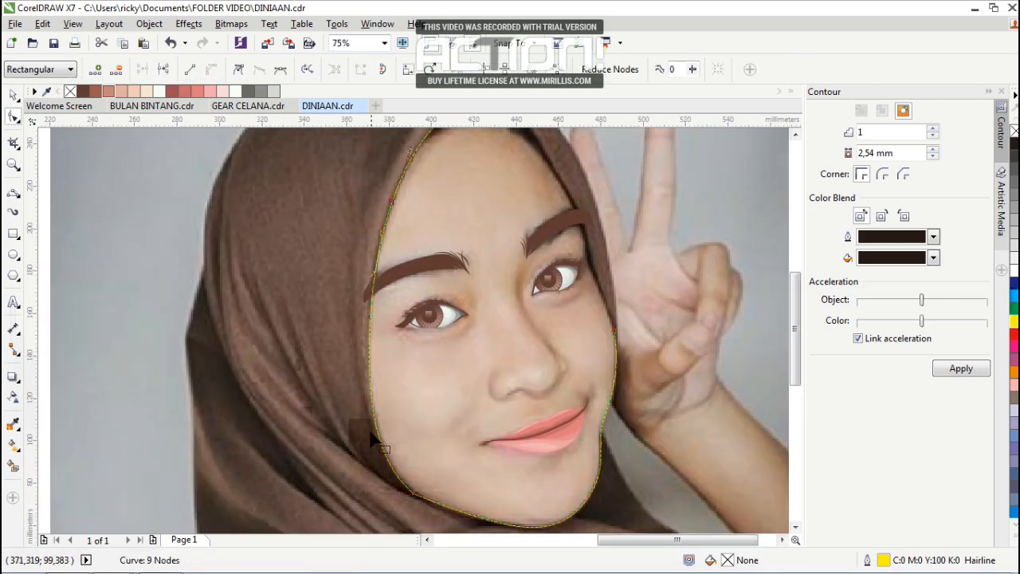
scroll(448, 250, "up", 2)
Extend the face outline about 70 mm with a three-point curve from the top of the forehead down to the right eyebrow.
key("F5")
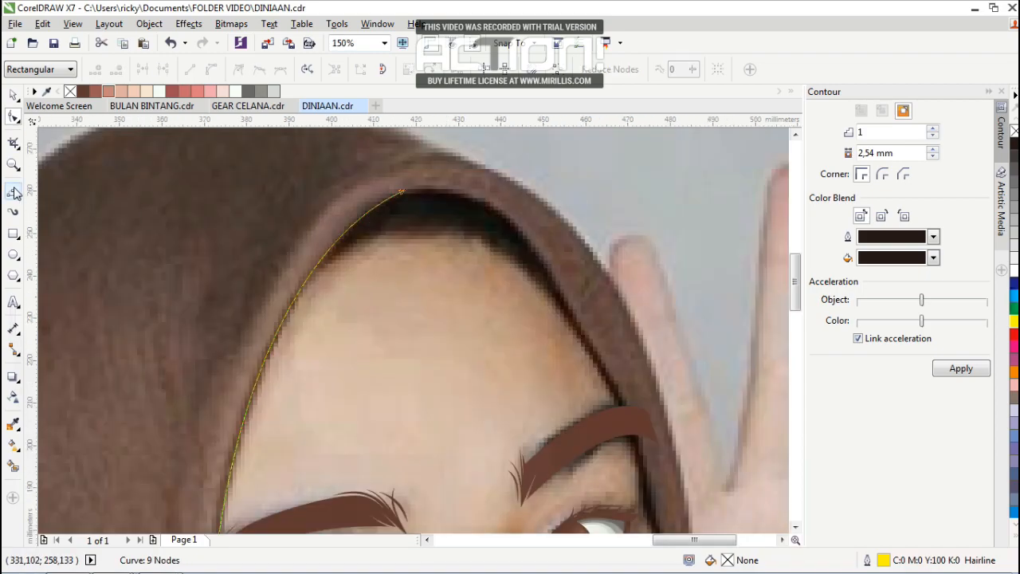
left_click(348, 218)
scroll(478, 303, "down", 2)
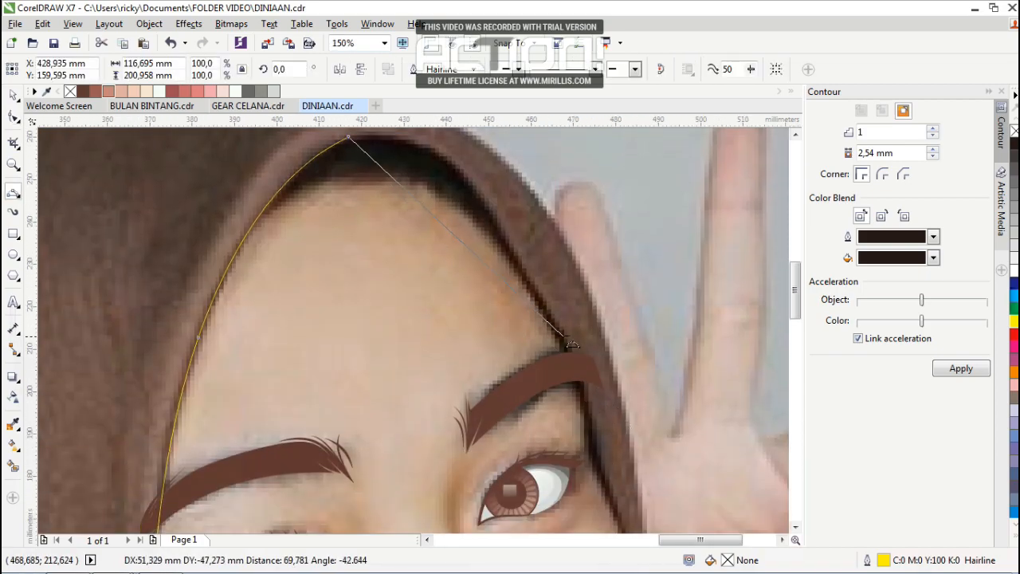
left_click(467, 209)
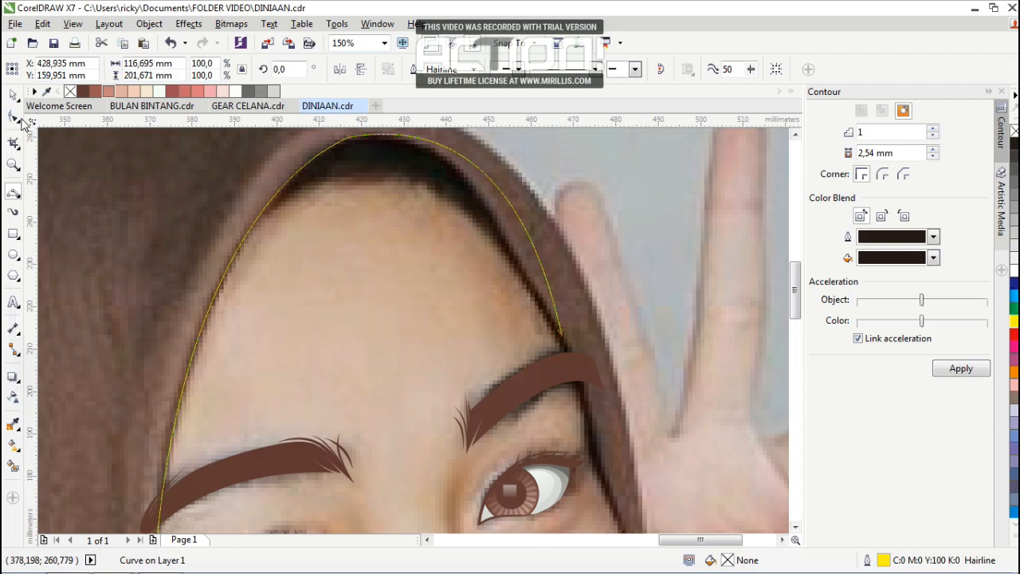
Refine the nodes of the forehead curve so the outline follows the scarf edge across the top and right side.
left_click(14, 117)
scroll(444, 426, "down", 1)
scroll(502, 378, "up", 1)
left_click_drag(465, 232, 424, 257)
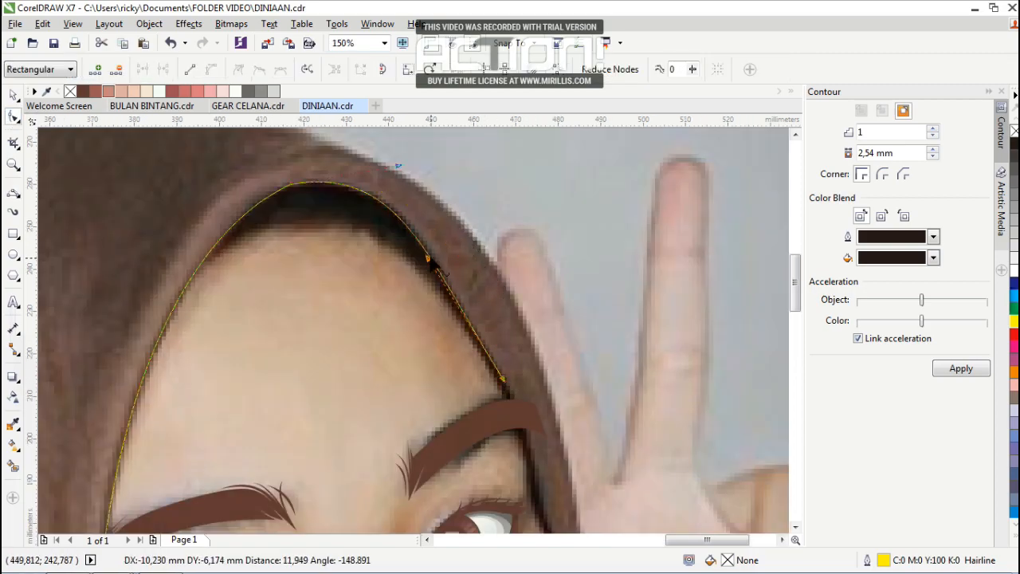
scroll(414, 232, "up", 1)
double_click(387, 212)
left_click_drag(387, 212, 399, 215)
scroll(470, 323, "down", 1)
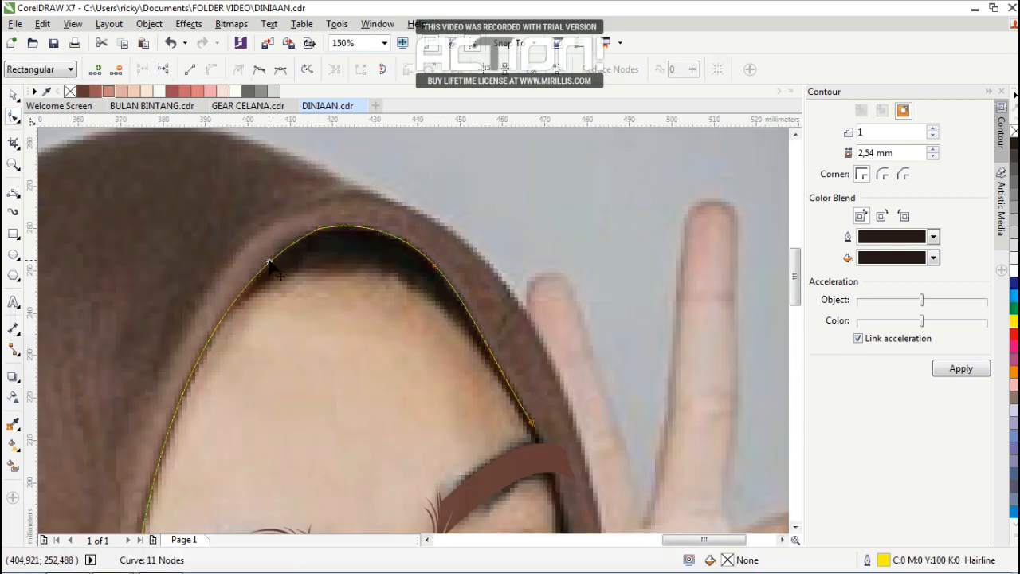
double_click(319, 228)
Close the face outline by joining its end above the right eyebrow to its open end on the right cheek.
left_click(14, 193)
scroll(380, 232, "down", 1)
scroll(470, 401, "up", 1)
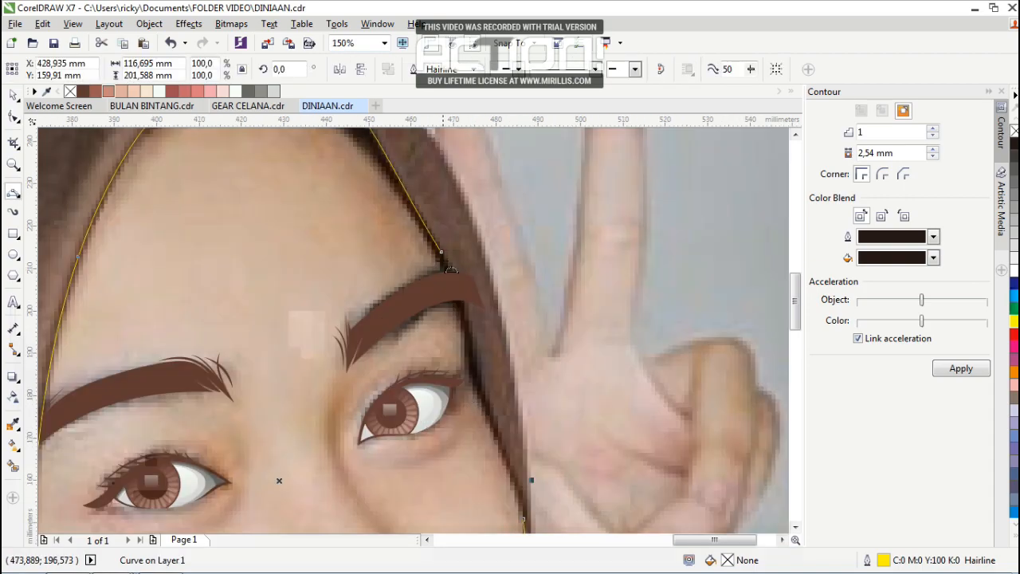
left_click_drag(441, 251, 524, 461)
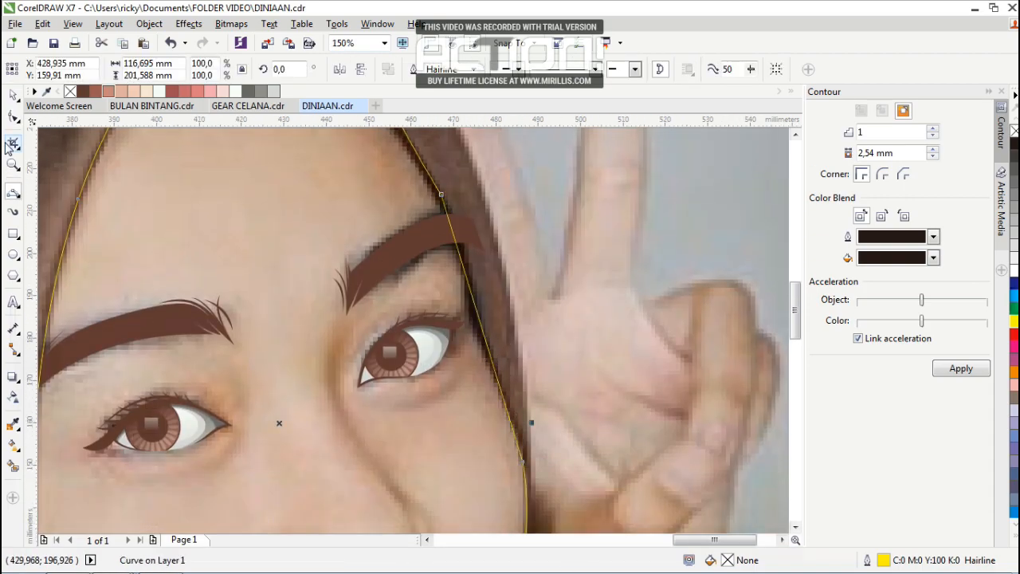
Add a node to the closing segment beside the right eye and bend it to follow the scarf edge.
left_click(13, 118)
scroll(482, 319, "up", 1)
double_click(474, 313)
scroll(480, 331, "down", 1)
scroll(452, 214, "up", 1)
left_click_drag(452, 269, 472, 278)
scroll(467, 273, "down", 2)
scroll(512, 378, "up", 2)
scroll(452, 240, "down", 1)
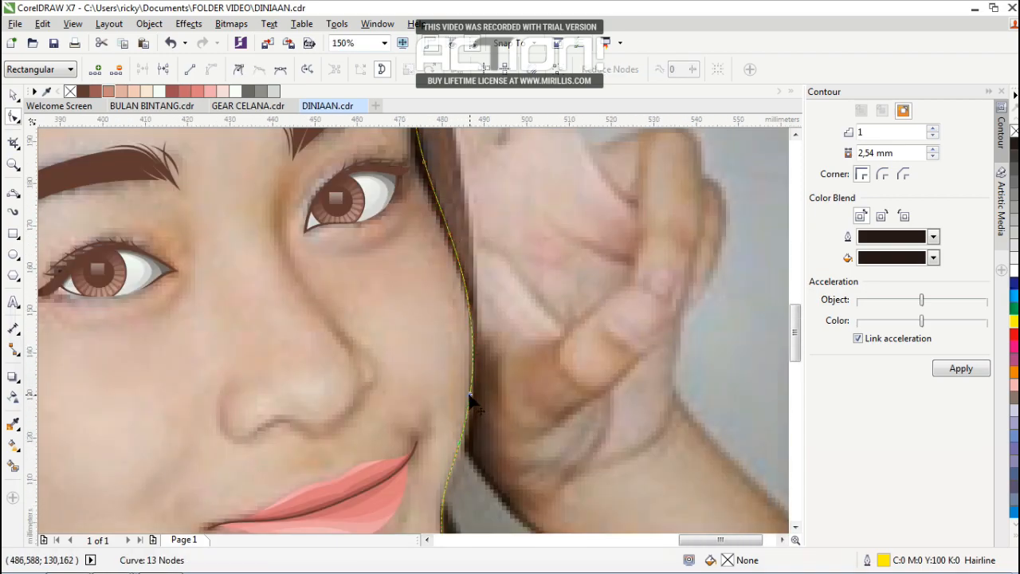
Refine the face outline's nodes on the right cheek and just below the outer end of the right eyebrow.
key("Delete")
scroll(472, 315, "down", 1)
scroll(415, 191, "up", 1)
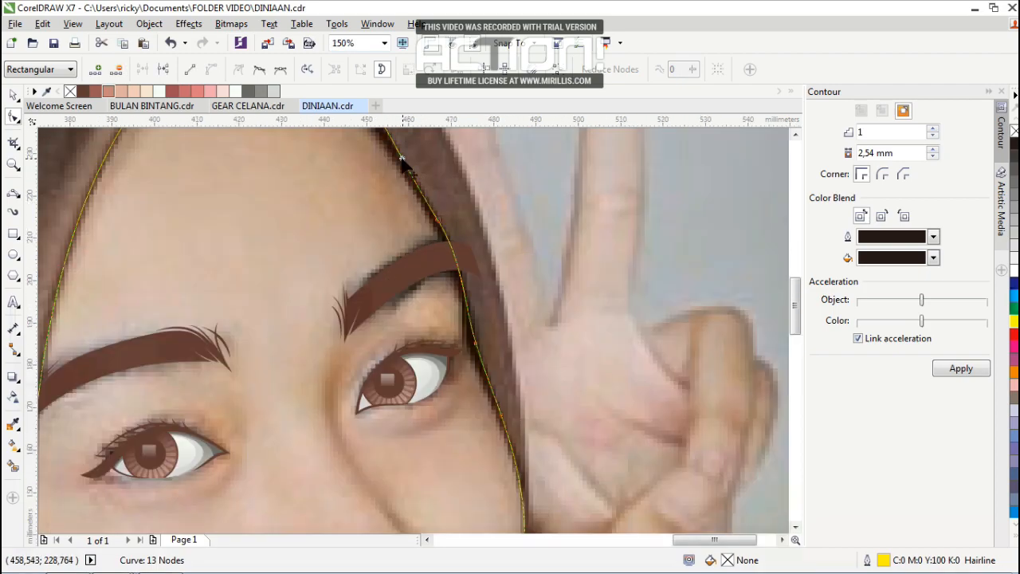
scroll(450, 251, "down", 1)
scroll(469, 329, "up", 1)
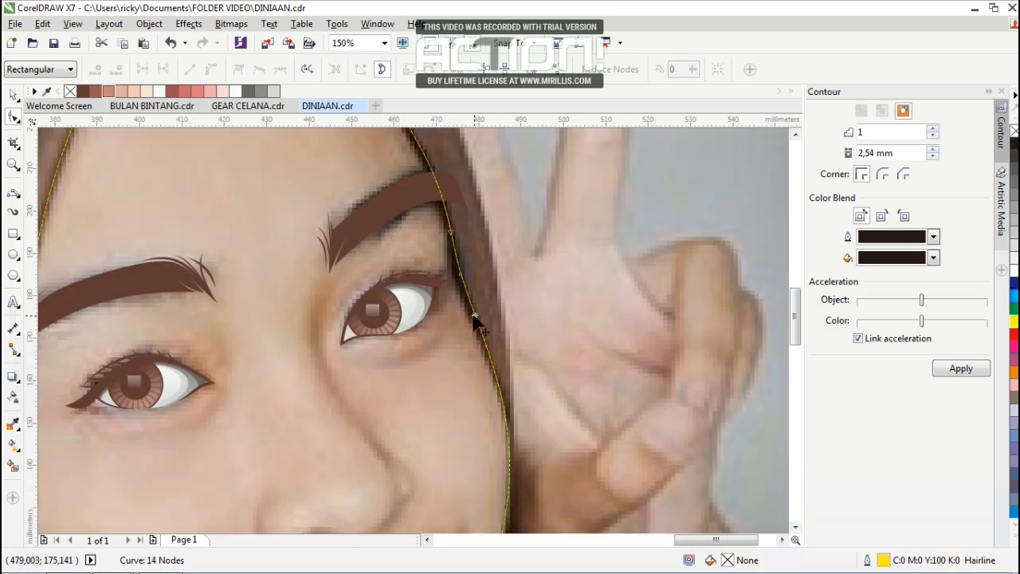
left_click(459, 267)
key("Delete")
key("ctrl+z")
scroll(538, 278, "down", 1)
scroll(428, 300, "down", 1)
scroll(411, 390, "up", 2)
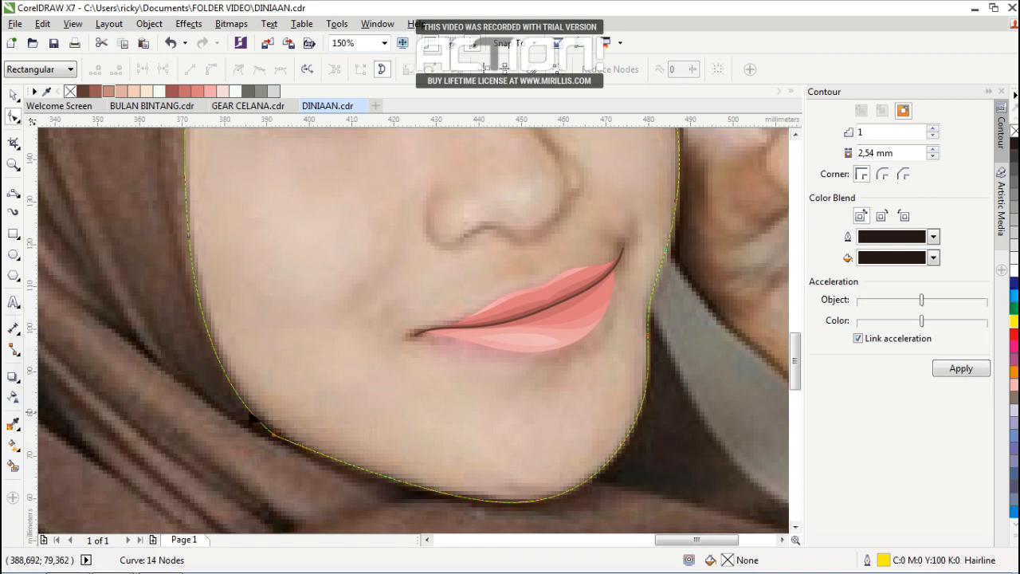
Select the finished eyebrows, eyes and lips inside the face outline and group them.
left_click(13, 94)
scroll(391, 350, "down", 1)
scroll(421, 308, "down", 1)
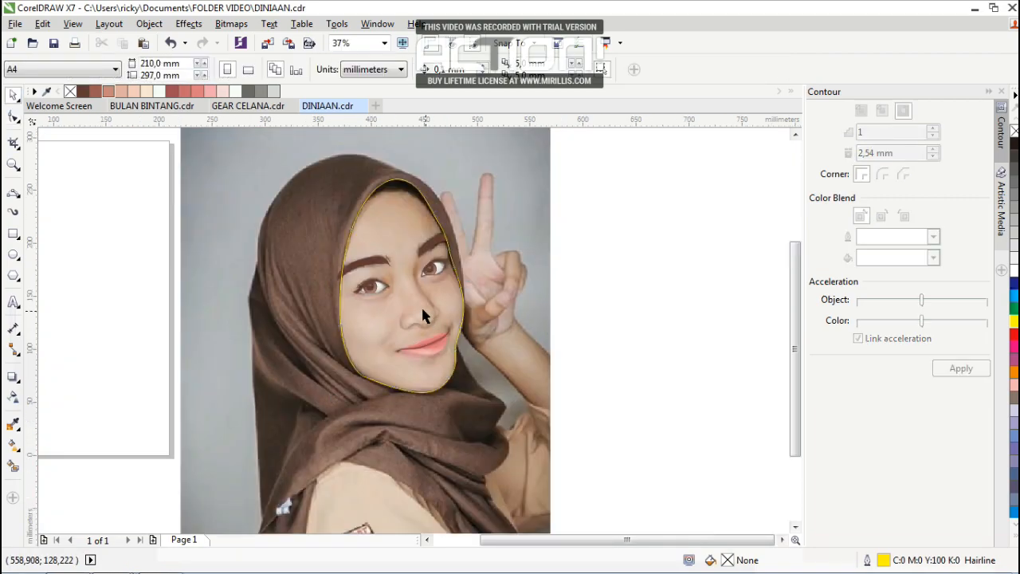
scroll(391, 325, "up", 1)
scroll(383, 279, "up", 1)
scroll(330, 298, "up", 1)
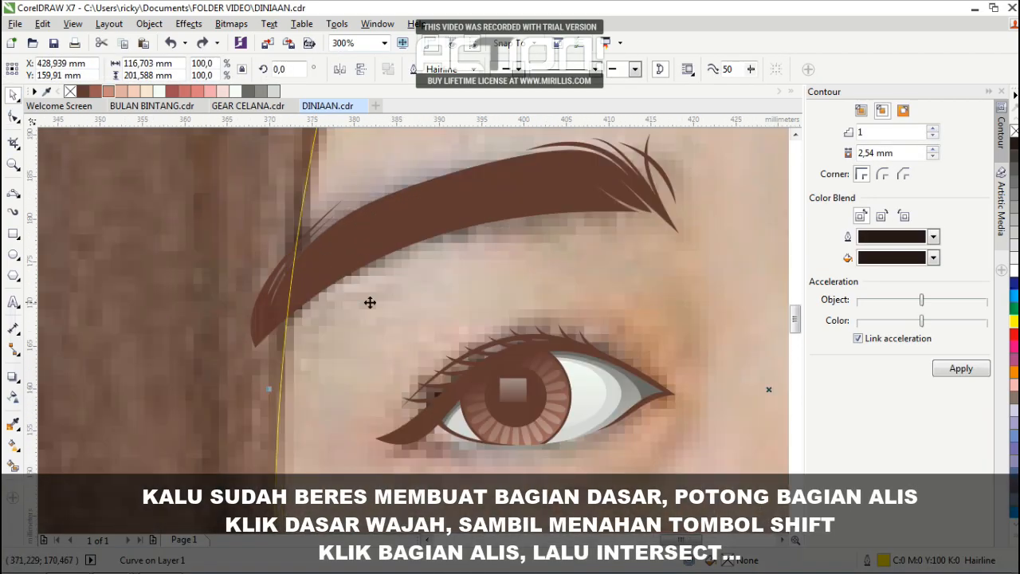
scroll(330, 298, "down", 2)
left_click_drag(636, 189, 372, 392)
left_click_drag(251, 484, 252, 484)
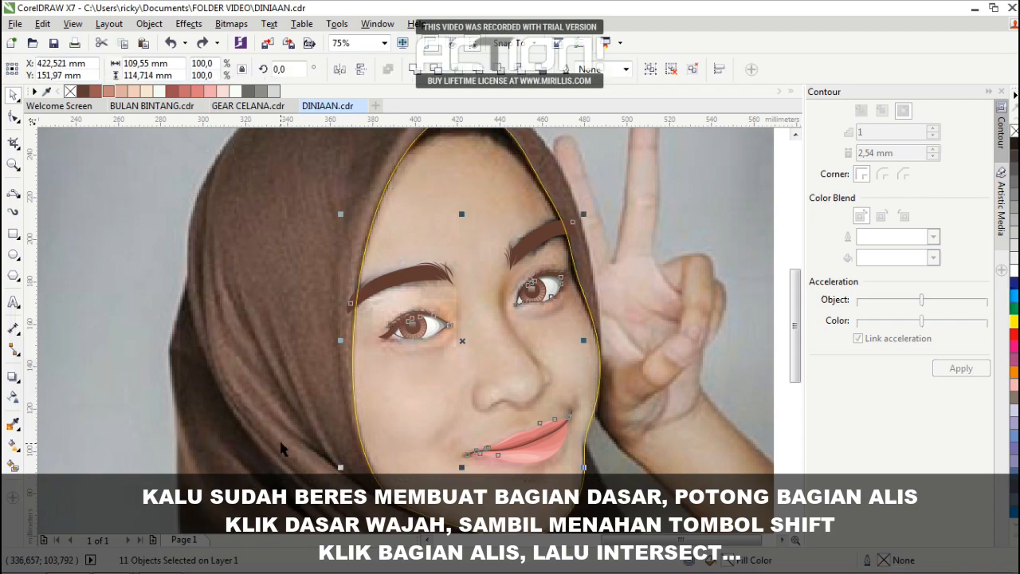
key("ctrl+g")
Intersect the facial features group with the face outline to trim the eyebrows, and delete the original untrimmed group.
left_click(357, 293)
scroll(343, 298, "up", 1)
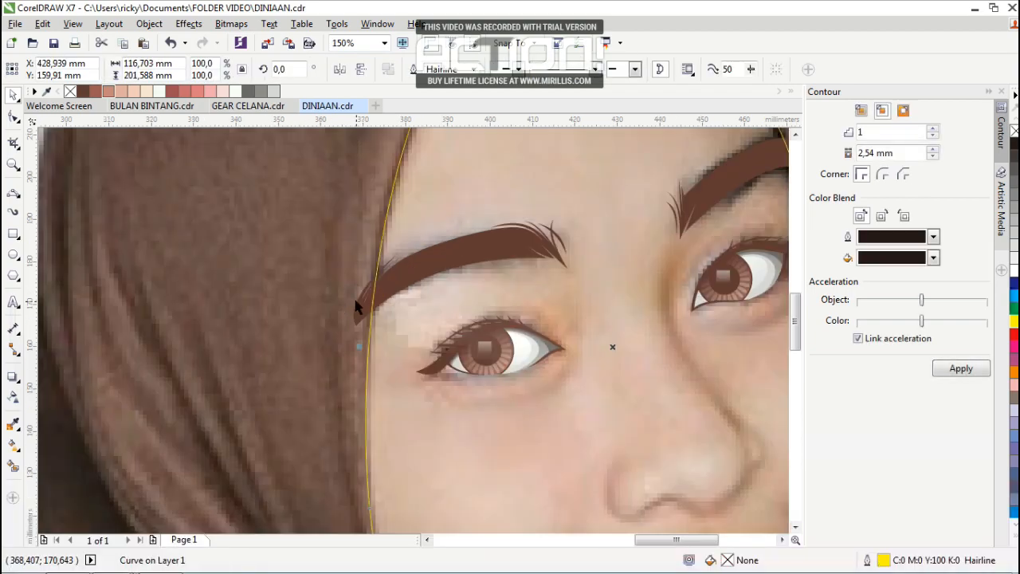
left_click(360, 305, "shift")
left_click(453, 72)
left_click_drag(357, 313, 341, 263)
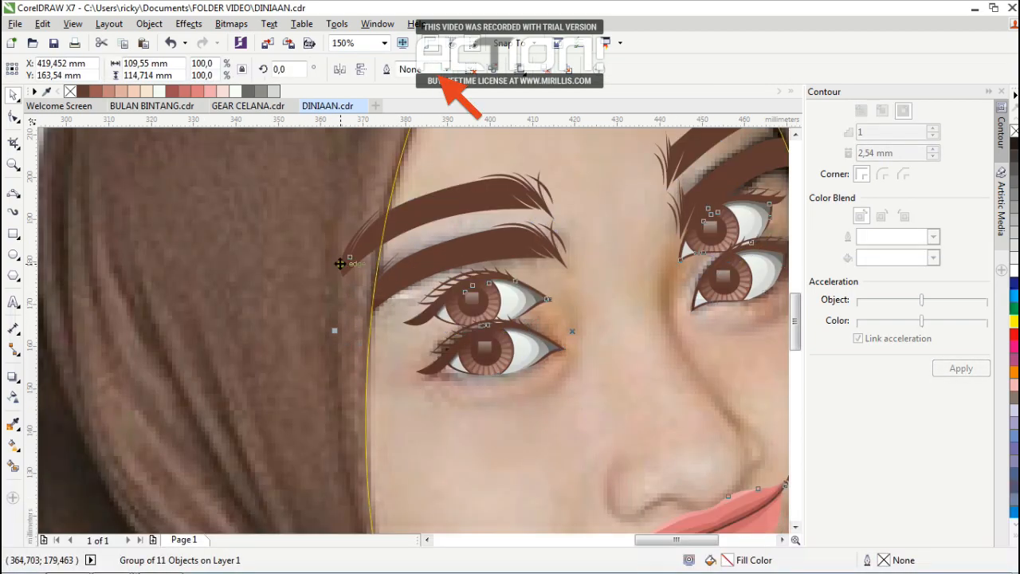
key("Delete")
left_click(392, 264)
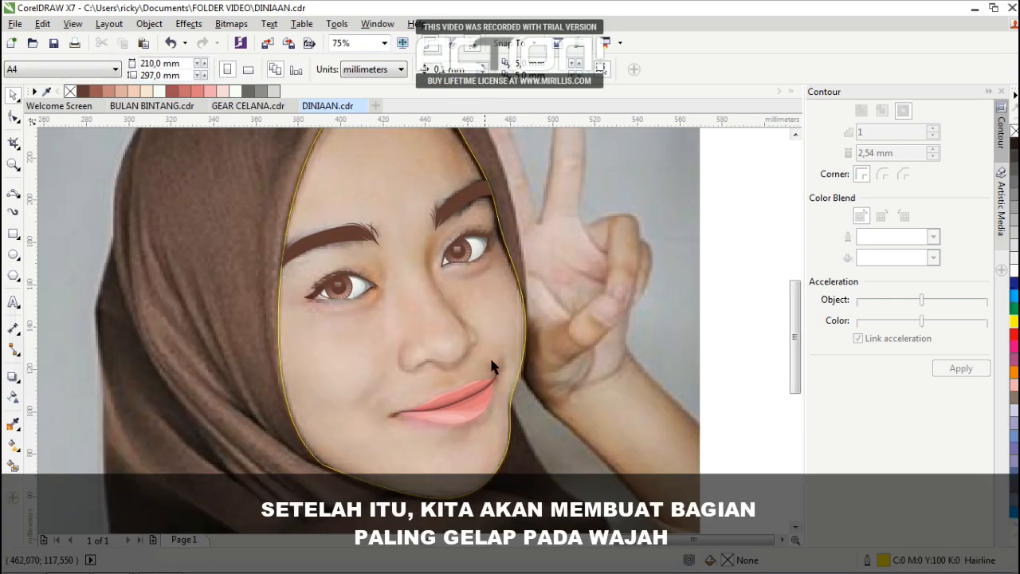
Draw a three-point curve about 57 mm wide along the dark shadow at the top of the forehead.
scroll(398, 318, "down", 1)
scroll(398, 318, "up", 1)
left_click(13, 195)
scroll(348, 239, "up", 1)
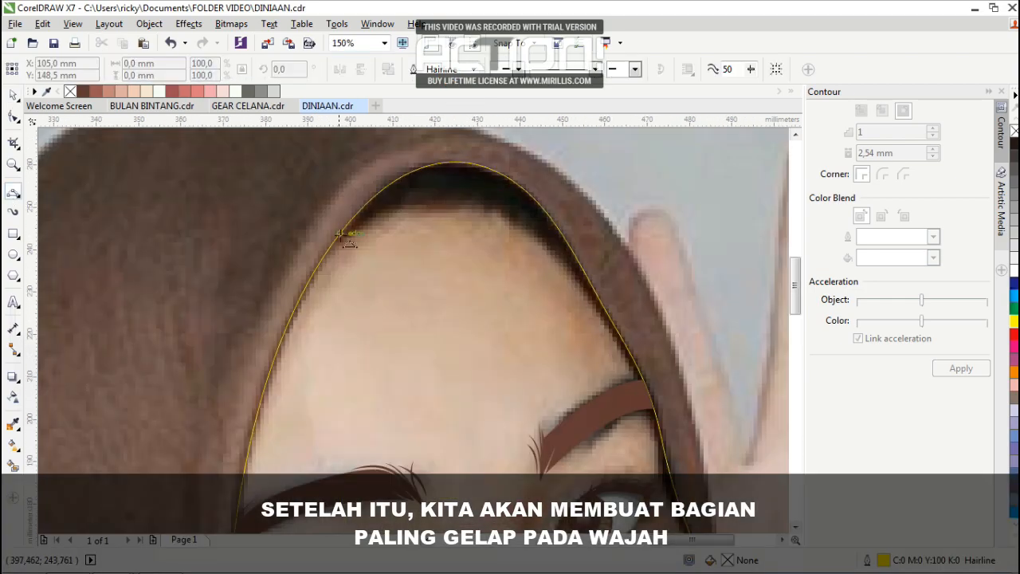
left_click(478, 202)
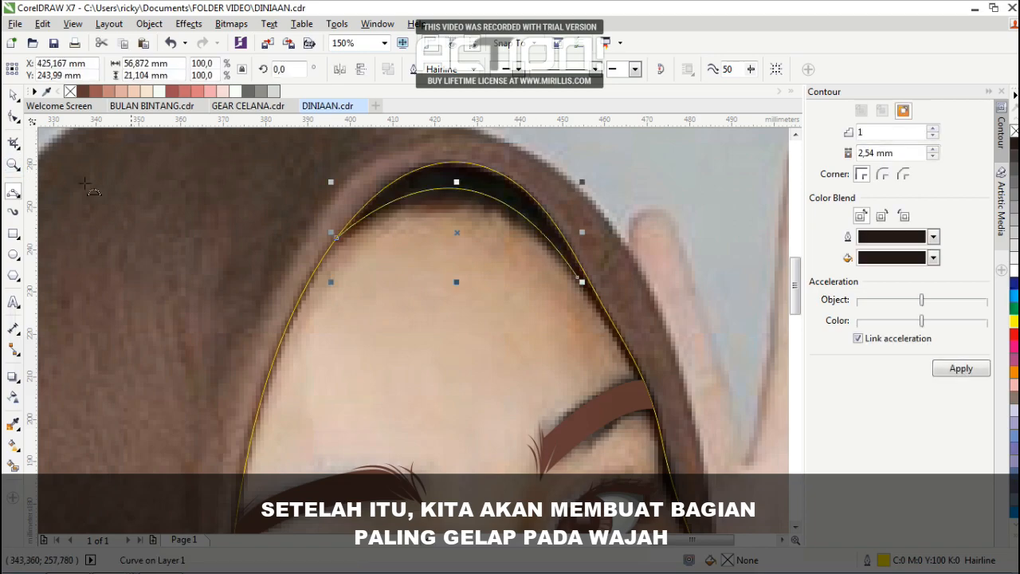
Extend the shadow curve about 39 mm down past the right eyebrow's outer end and shape it along the dark edge.
scroll(205, 176, "down", 1)
scroll(394, 264, "up", 2)
scroll(397, 222, "down", 1)
left_click_drag(396, 165, 471, 310)
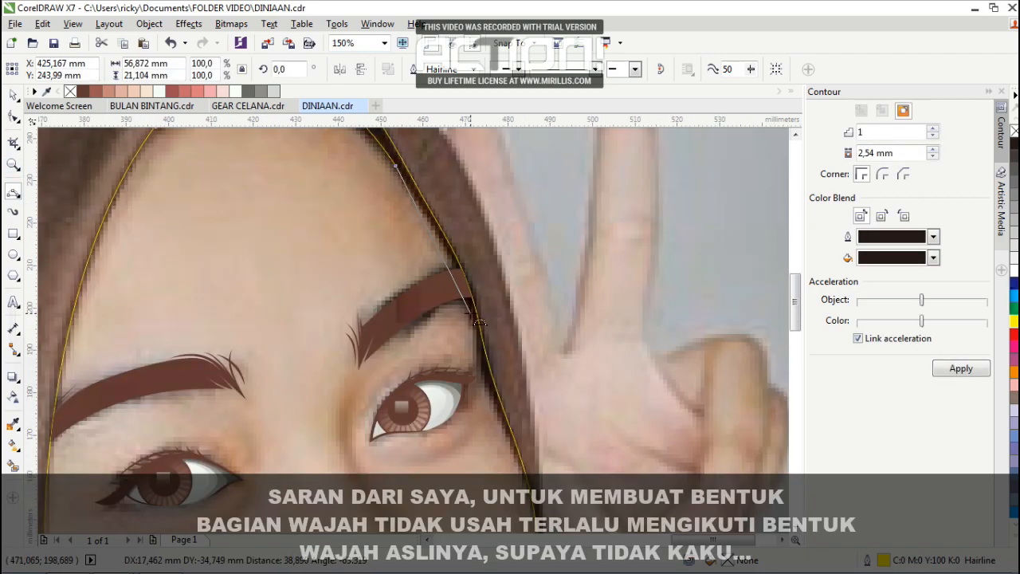
left_click(459, 273)
left_click_drag(465, 299, 467, 301)
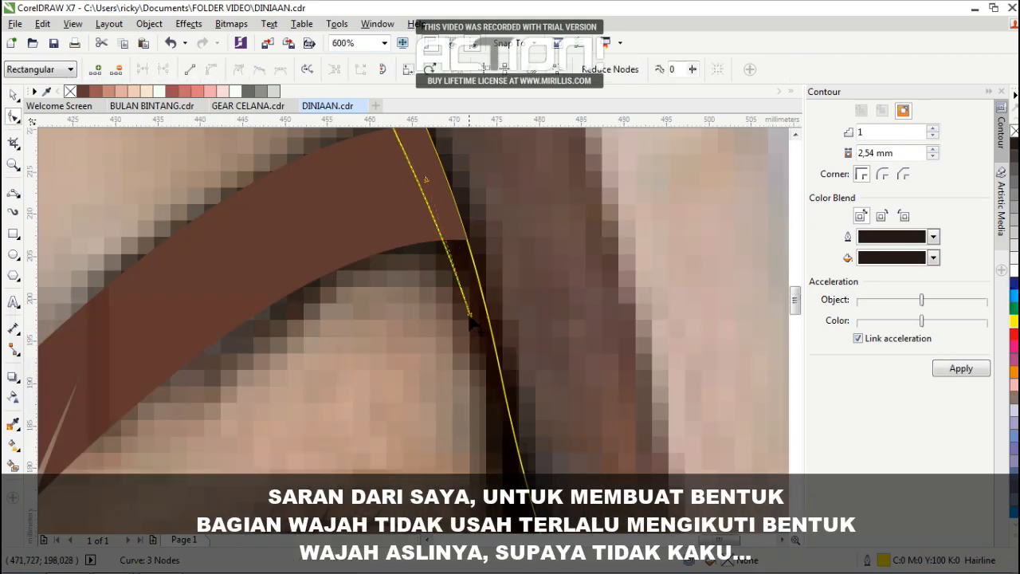
scroll(478, 326, "down", 4)
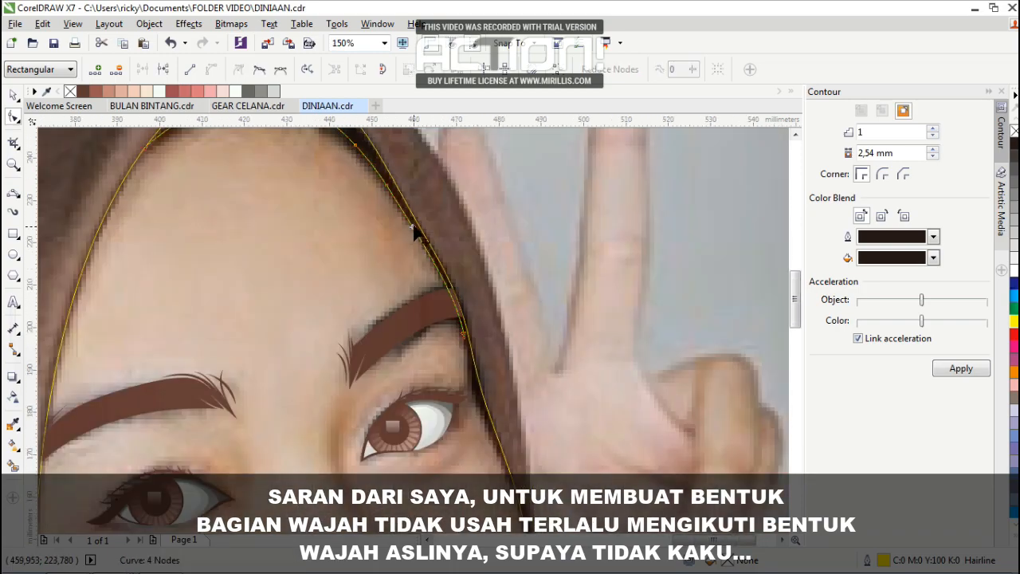
Continue the shadow curve down beside the right eye to the cheek and adjust its nodes along the dark edge.
key("F5")
left_click(433, 388)
key("F10")
scroll(446, 398, "up", 2)
left_click_drag(362, 255, 430, 303)
scroll(439, 405, "up", 2)
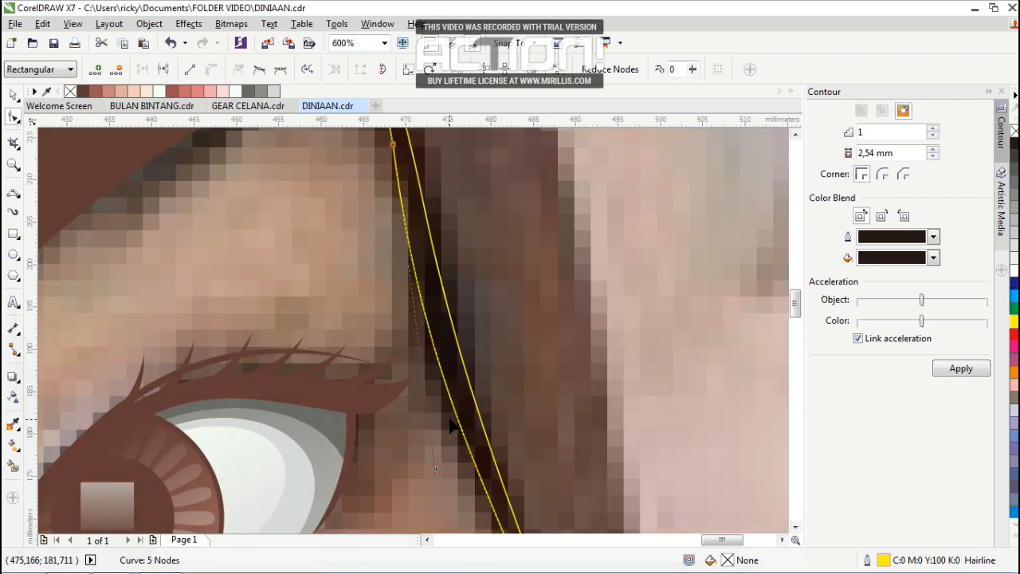
scroll(450, 426, "down", 2)
left_click_drag(479, 529, 480, 531)
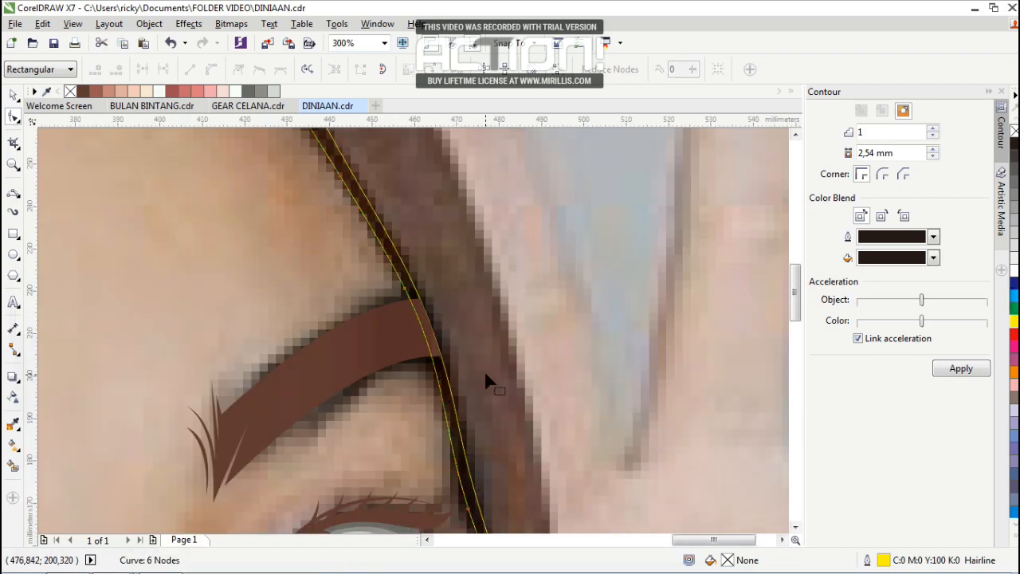
Continue the shadow outline from the right cheek with a loose three-point curve outside the face outline.
scroll(486, 374, "down", 3)
key("F5")
left_click(342, 204)
mouse_move(304, 312)
left_mouse_down()
mouse_move(505, 239)
mouse_move(498, 470)
left_mouse_up()
scroll(412, 432, "up", 2)
left_click_drag(405, 305, 402, 229)
left_click(405, 240)
scroll(407, 263, "up", 1)
key("ctrl+z")
Trace the inner end and upper edge of the right eyebrow with three-point curves, about 22 mm wide and 24 mm high.
left_click(402, 340)
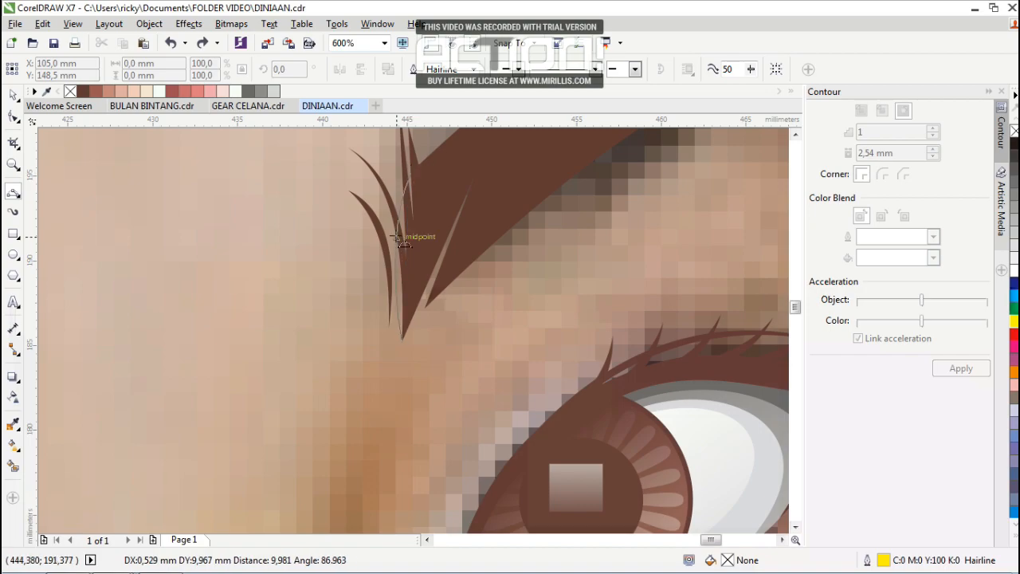
left_click(396, 237)
left_click_drag(477, 138, 455, 230)
mouse_move(388, 261)
left_mouse_down()
mouse_move(450, 133)
mouse_move(695, 168)
left_mouse_up()
left_click(504, 273)
Complete the right eyebrow shape with three-point curves along its lower edge and outer end, about 25 mm wide overall.
scroll(518, 265, "down", 1)
scroll(499, 363, "up", 1)
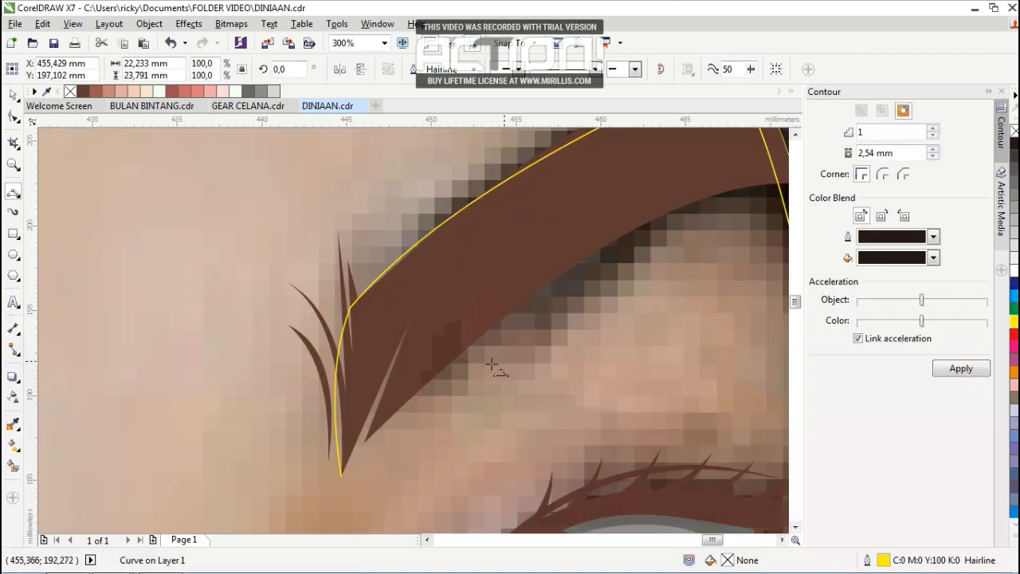
left_click(587, 272)
scroll(590, 273, "down", 1)
scroll(665, 215, "up", 1)
left_click_drag(690, 241, 639, 178)
left_click(640, 197)
Trace a closed shape over the left eyebrow with three-point curves, about 35 mm wide and 14 mm high.
scroll(621, 199, "down", 2)
scroll(392, 308, "up", 2)
left_click_drag(449, 329, 273, 196)
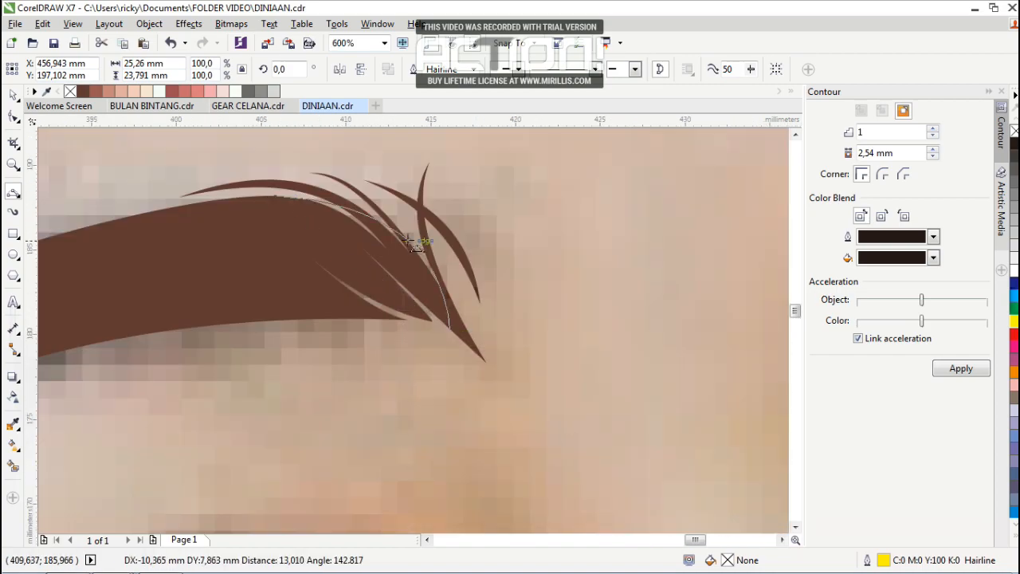
left_click(387, 221)
left_click_drag(385, 333, 547, 300)
mouse_move(610, 297)
left_mouse_down()
mouse_move(91, 403)
mouse_move(385, 316)
left_mouse_up()
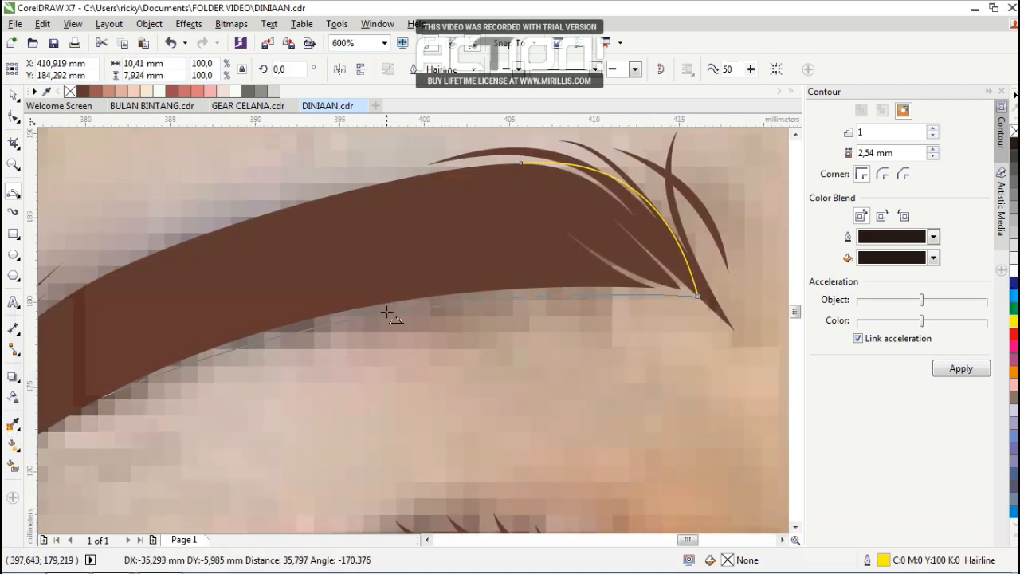
left_click(376, 310)
left_click_drag(102, 396, 521, 163)
left_click(131, 308)
scroll(288, 300, "down", 3)
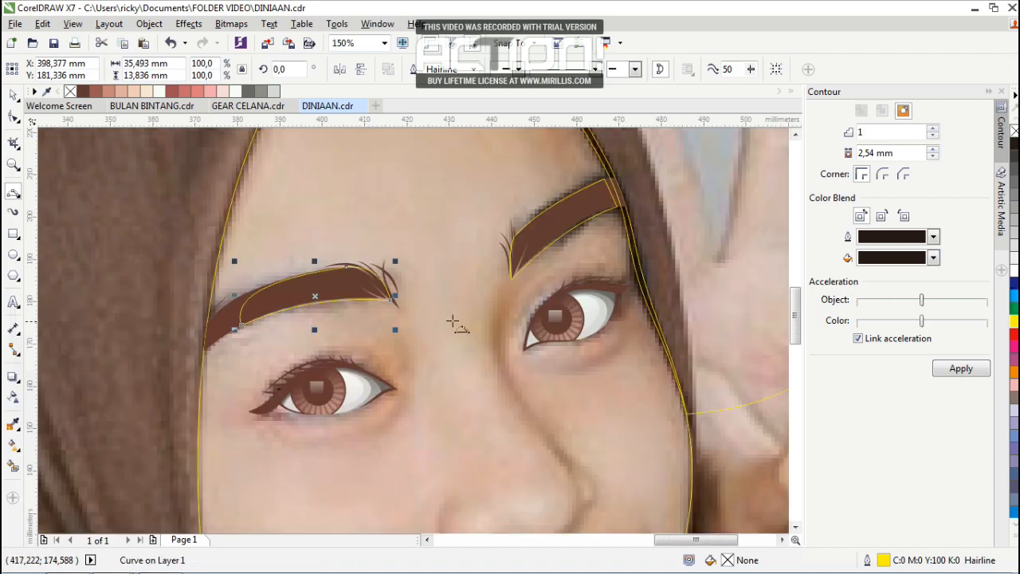
Draw a three-point curve about 30 mm long over the upper lid of the left eye.
scroll(396, 362, "up", 2)
left_click(399, 364)
scroll(399, 364, "up", 1)
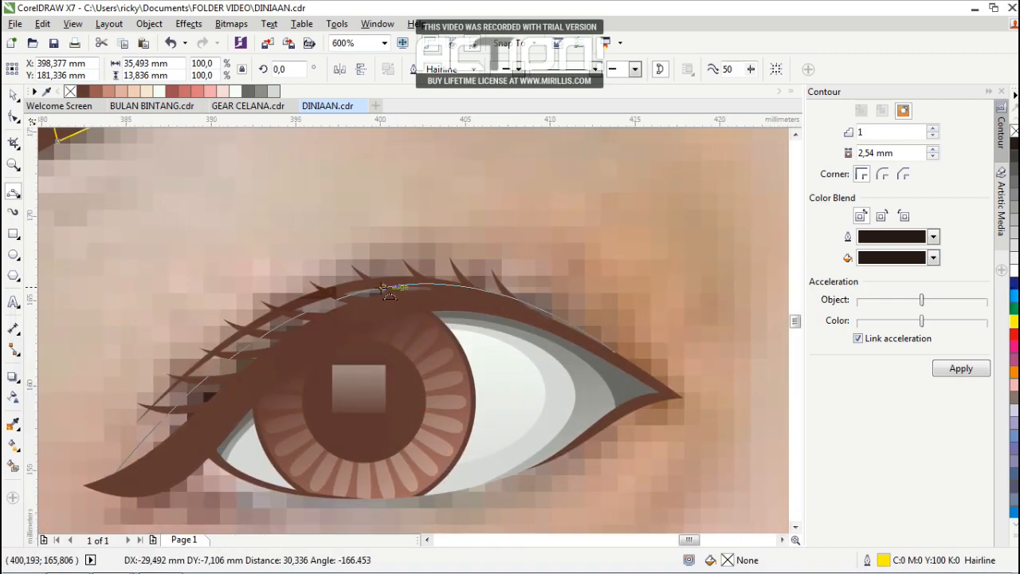
left_click(372, 286)
Add nodes to the left eyelid curve and adjust them so it follows the lashes down to the eyeliner's outer tip.
key("F10")
scroll(369, 287, "up", 1)
double_click(357, 285)
scroll(398, 286, "down", 1)
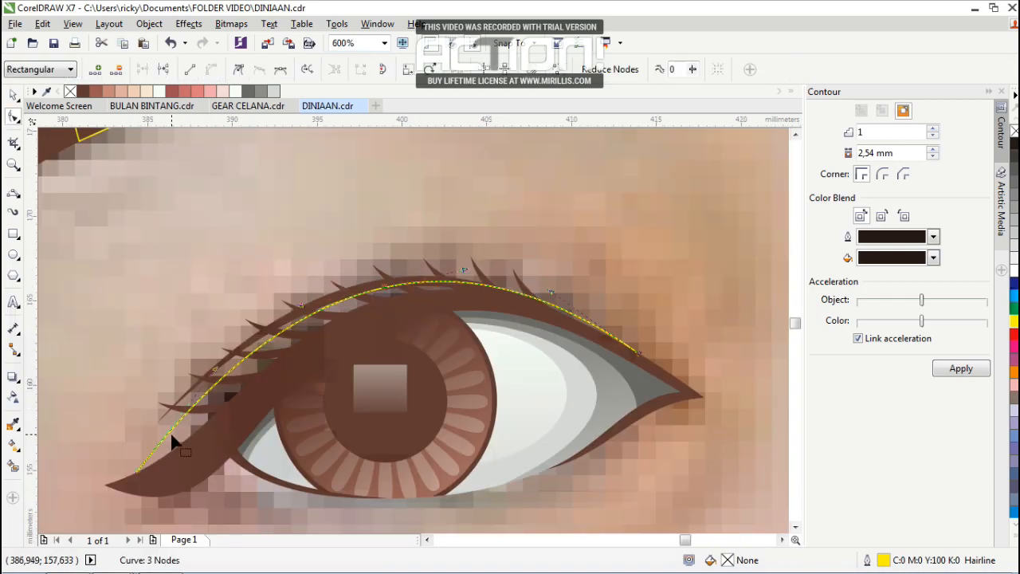
scroll(171, 441, "up", 1)
left_click_drag(177, 419, 113, 445)
left_click_drag(275, 238, 361, 280)
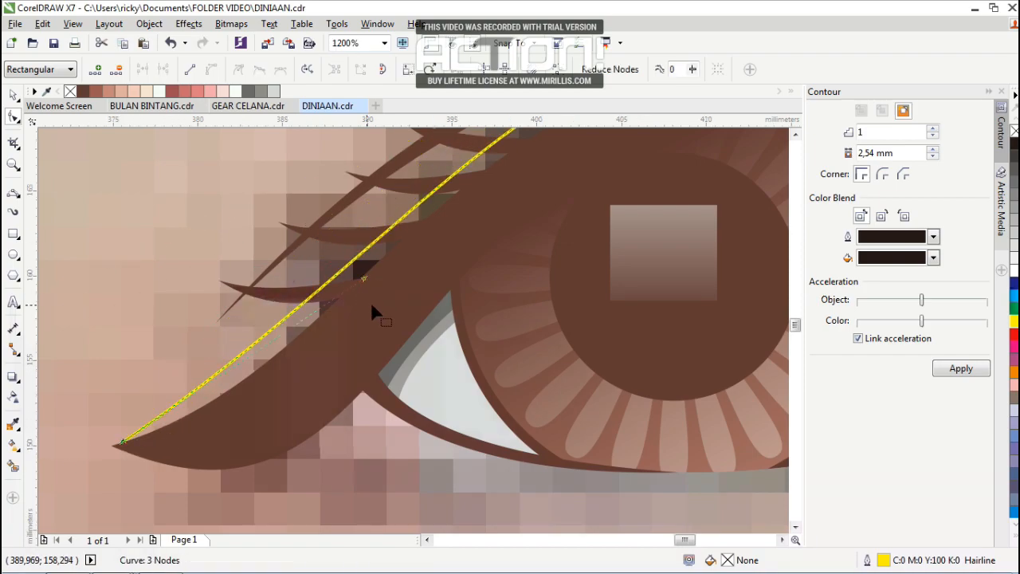
scroll(367, 304, "down", 1)
left_click_drag(433, 198, 431, 224)
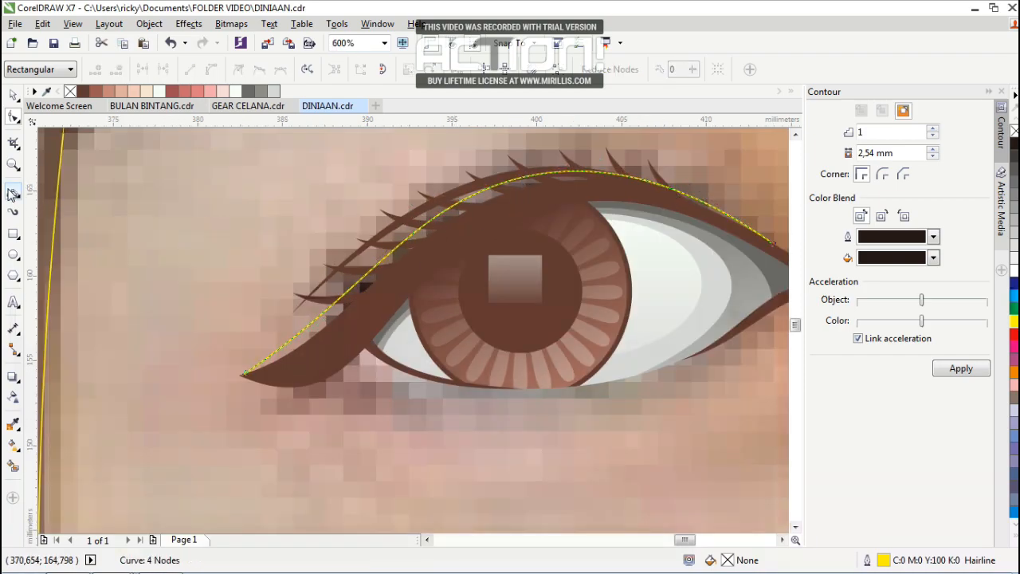
Complete the left eye shape with two three-point curves back across the eye, about 31 mm wide and 13 mm high.
left_click(12, 194)
scroll(261, 398, "up", 1)
left_click_drag(225, 351, 527, 287)
left_click(402, 365)
scroll(418, 338, "down", 2)
left_click_drag(445, 324, 598, 293)
left_click(543, 278)
Draw a three-point curve over the right eye's upper lid, from above the iris to the lashes' outer tip.
scroll(535, 310, "down", 2)
scroll(646, 281, "up", 2)
scroll(652, 270, "down", 2)
scroll(686, 244, "up", 3)
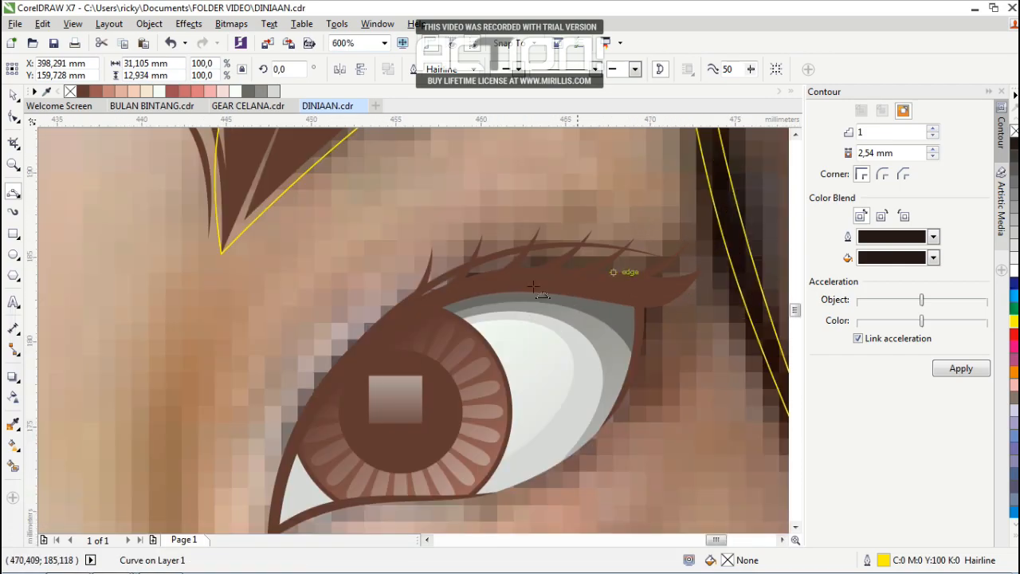
left_click_drag(369, 329, 704, 267)
left_click(529, 251)
left_click(13, 117)
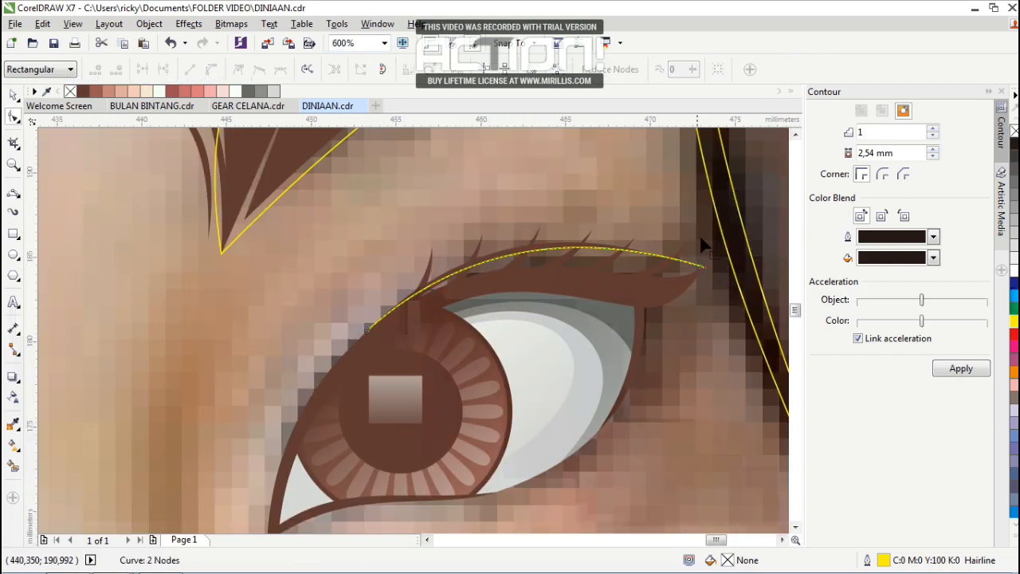
Adjust the curvature of the right eye's upper-lid curve so it follows the lash line.
scroll(604, 241, "up", 1)
left_click_drag(542, 209, 615, 292)
scroll(613, 289, "down", 1)
scroll(579, 272, "up", 1)
left_click_drag(350, 267, 402, 200)
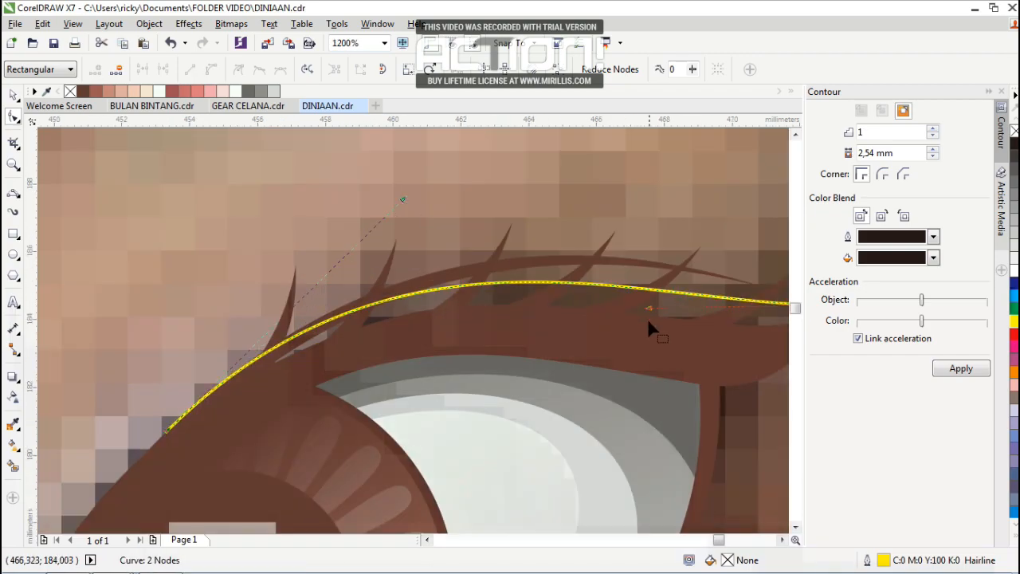
scroll(353, 317, "down", 1)
Close the right eye's upper-lid shape with three-point curves, about 20 mm wide and 8 mm high.
left_click(12, 193)
scroll(616, 377, "up", 1)
left_click_drag(577, 242, 281, 454)
left_click(387, 450)
scroll(341, 421, "down", 1)
Draw a small closed shadow shape under the nose tip with three-point curves, about 9 mm wide.
scroll(353, 405, "down", 3)
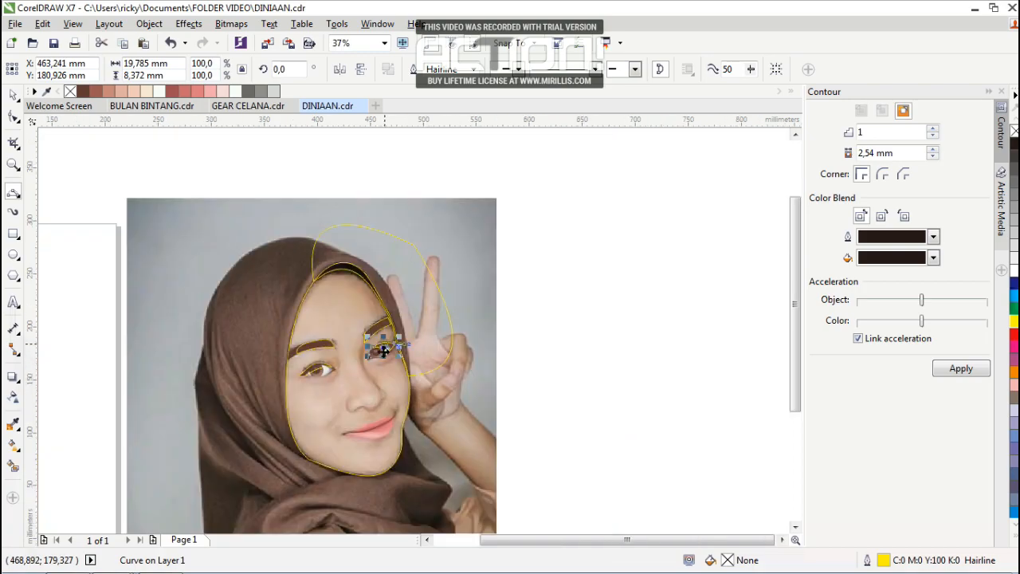
scroll(319, 390, "up", 3)
scroll(295, 414, "up", 1)
left_click_drag(251, 417, 394, 387)
left_click(330, 368)
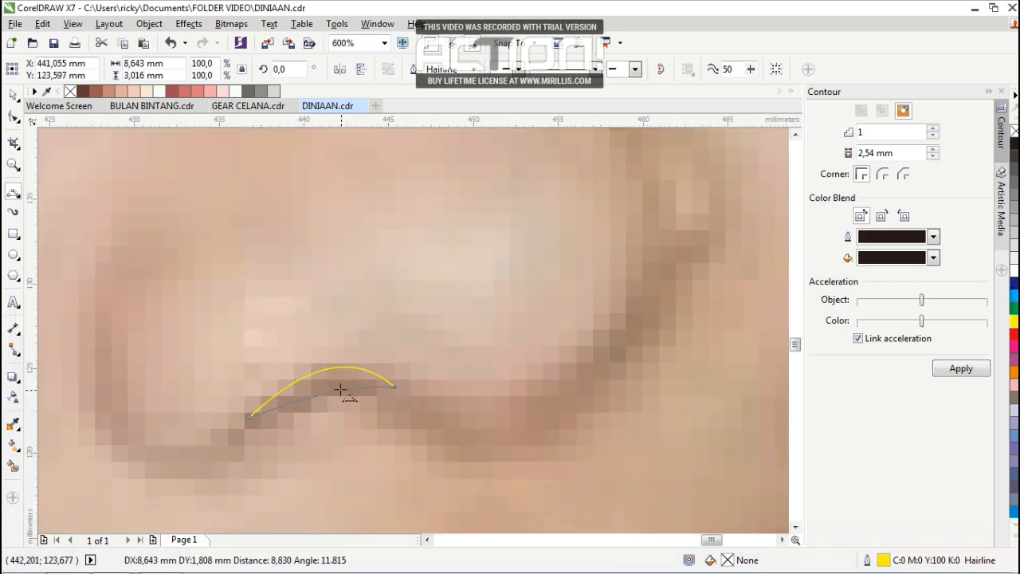
Trace the shadow around the right corner of the mouth with three-point curves.
scroll(446, 373, "down", 3)
scroll(478, 358, "up", 3)
left_click_drag(382, 353, 451, 244)
left_click(481, 283)
scroll(558, 287, "down", 3)
scroll(351, 368, "up", 1)
left_click_drag(427, 430, 189, 199)
left_click(215, 285)
key("ctrl+z")
Draw a closed three-point-curve shape over the lower-left jaw edge, about 72 mm wide and 57 mm high, extending beyond the face.
left_click_drag(474, 445, 169, 245)
left_click(213, 308)
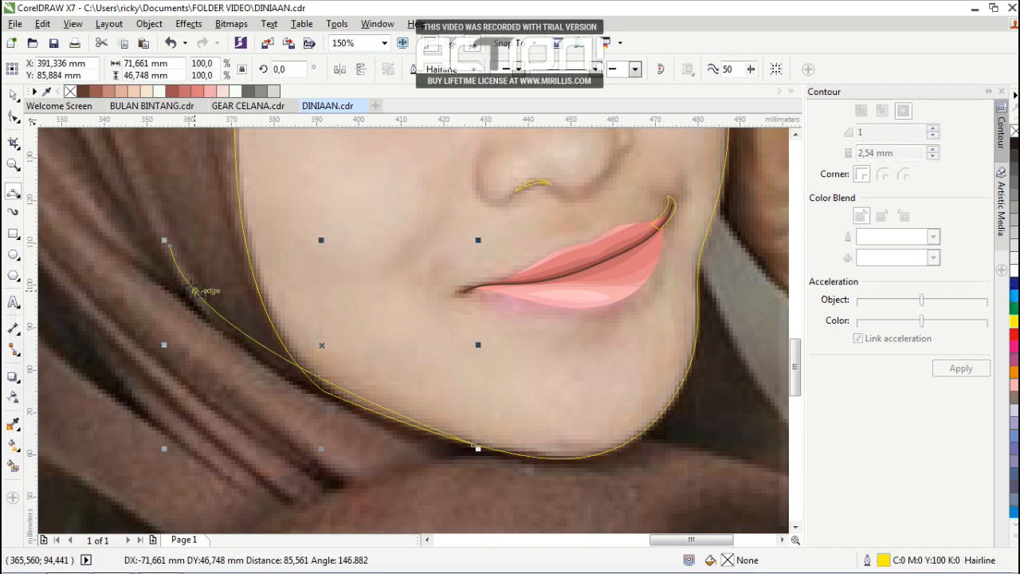
scroll(476, 270, "down", 4)
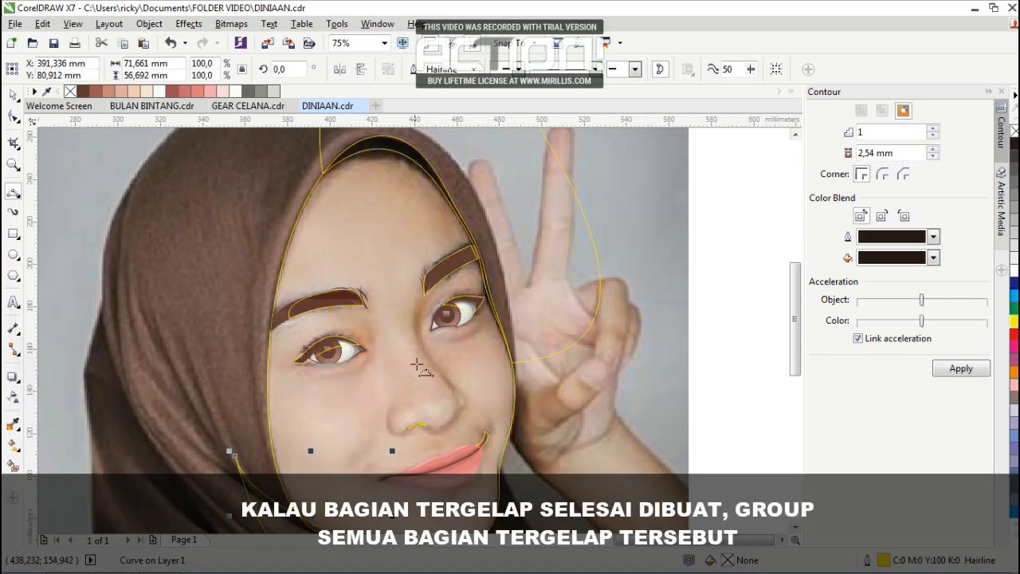
scroll(478, 408, "up", 1)
scroll(451, 387, "down", 2)
scroll(443, 349, "up", 1)
Select the eight traced darkest-area shapes and group them.
left_click(13, 95)
scroll(363, 265, "down", 1)
scroll(408, 314, "up", 2)
left_click(392, 304)
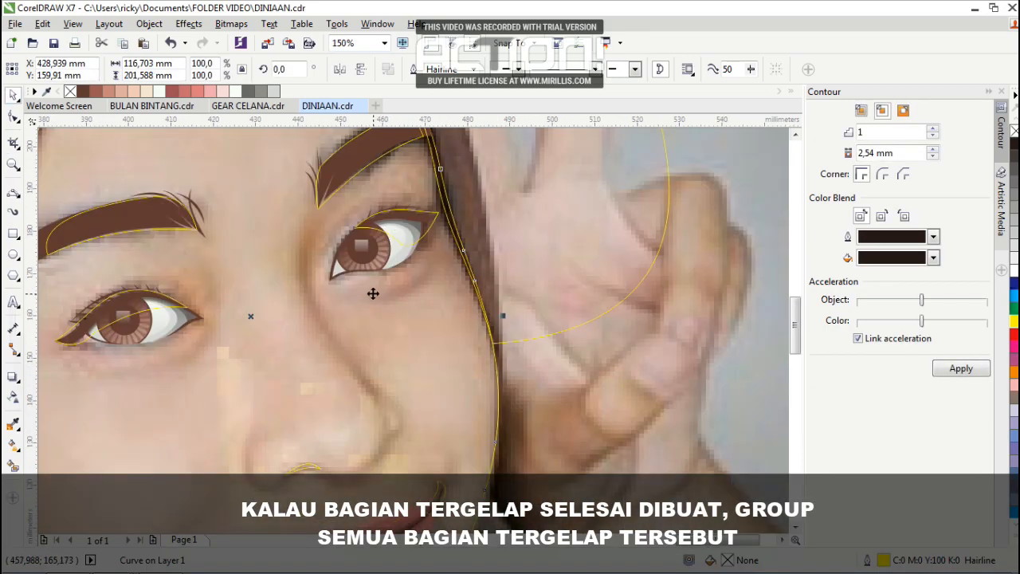
left_click(362, 272, "shift")
scroll(389, 321, "down", 2)
left_click_drag(614, 149, 248, 466)
left_click_drag(446, 270, 686, 275)
key("ctrl+z")
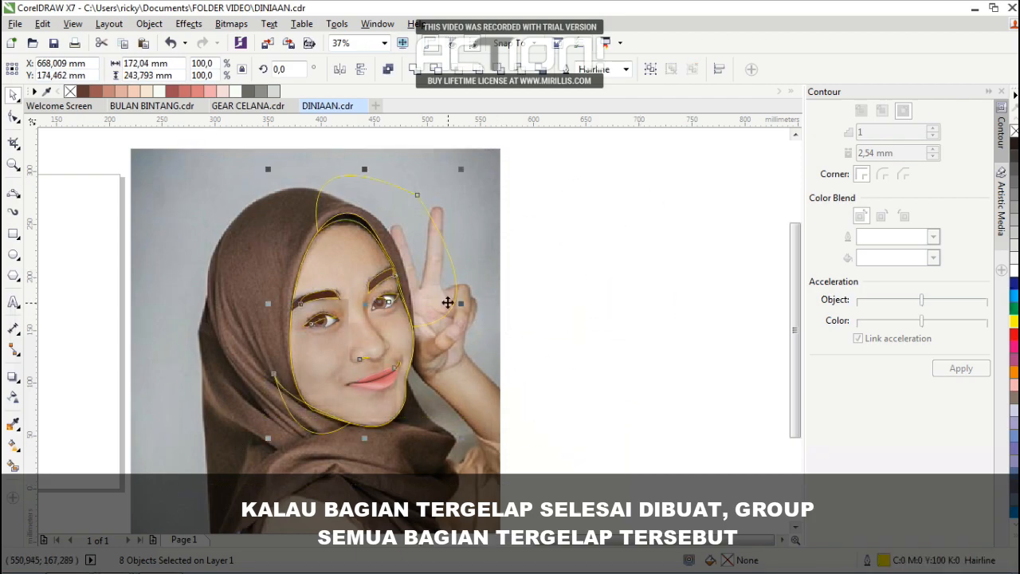
scroll(438, 304, "up", 1)
key("ctrl+g")
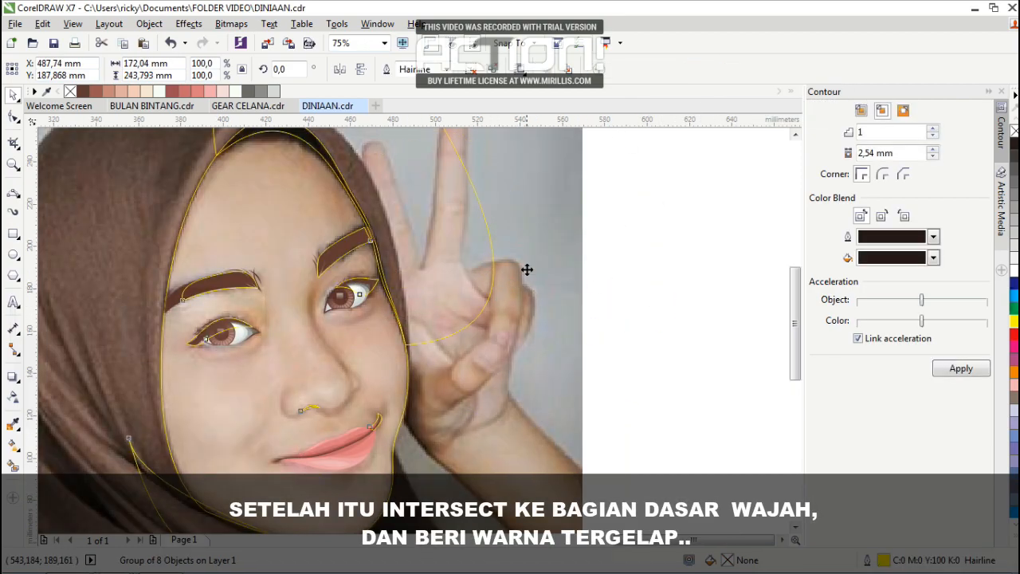
key("ctrl+z")
Try a cyan fill on the grouped dark shapes and undo it.
scroll(419, 169, "down", 1)
scroll(395, 266, "up", 1)
left_click(1015, 300)
scroll(470, 355, "down", 1)
scroll(435, 234, "up", 1)
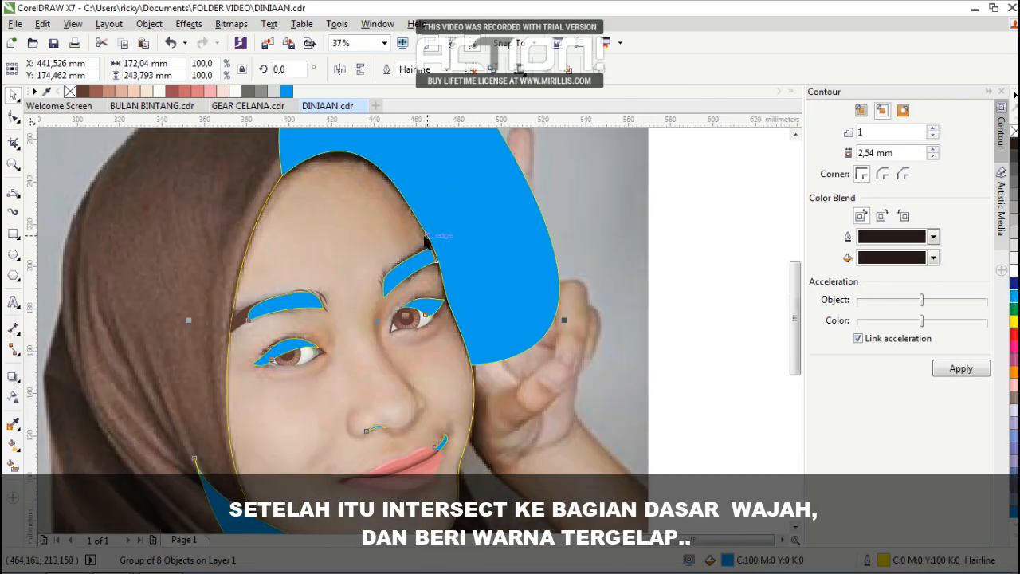
key("ctrl+z")
Intersect the grouped dark shapes with the face base shape and delete the original group.
left_click(422, 231, "shift")
left_click(454, 72)
left_click(508, 277)
key("Delete")
left_click_drag(388, 430, 443, 387)
key("ctrl+z")
Fill the intersected dark shapes with reddish brown R153 G89 B80 and remove their outline.
left_click(95, 92)
right_click(70, 91)
scroll(407, 206, "down", 1)
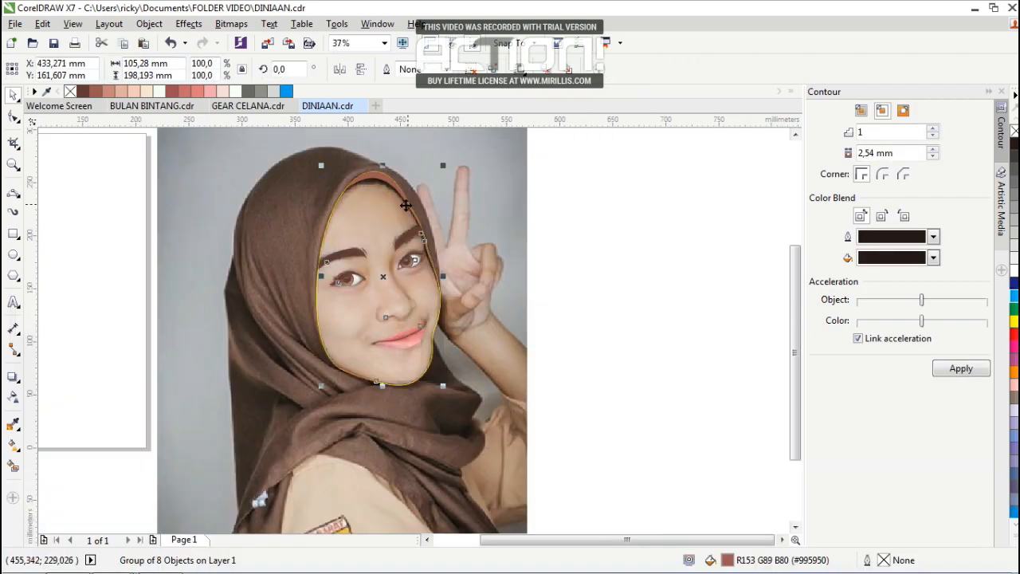
Try moving the filled shapes off the photo, and undo the moves.
left_click_drag(406, 204, 672, 194)
left_click(736, 322)
key("ctrl+z")
scroll(365, 182, "up", 1)
left_click_drag(375, 173, 351, 217)
key("ctrl+z")
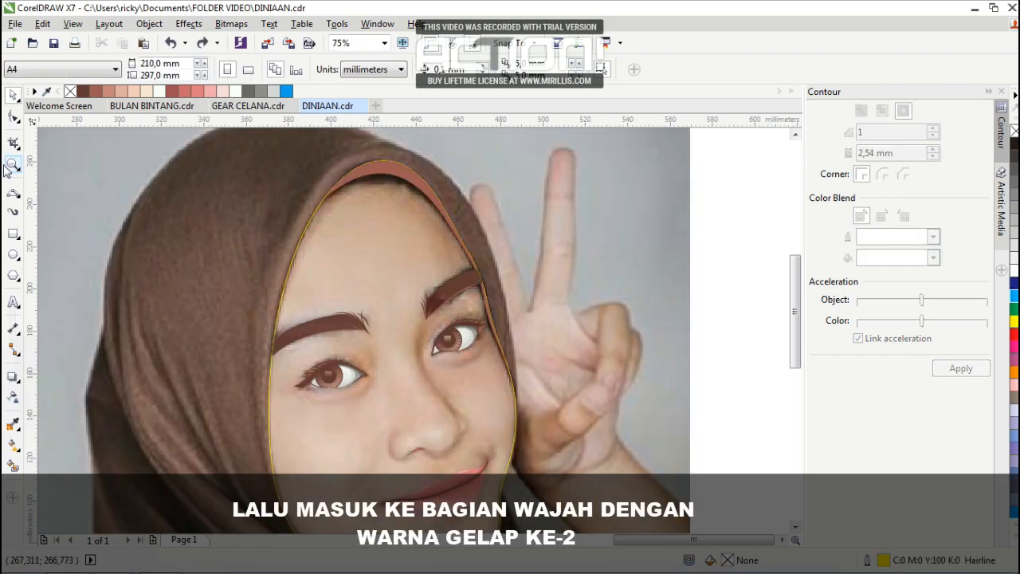
Apply the reddish-brown palette colour to the dark face shapes again and deselect them.
left_click(393, 178)
left_click(96, 91)
left_click(326, 184)
Draw a closed second-tone shape above the forehead's hijab edge with three-point curves, about 86 mm wide and 56 mm high.
left_click(13, 193)
scroll(376, 188, "up", 1)
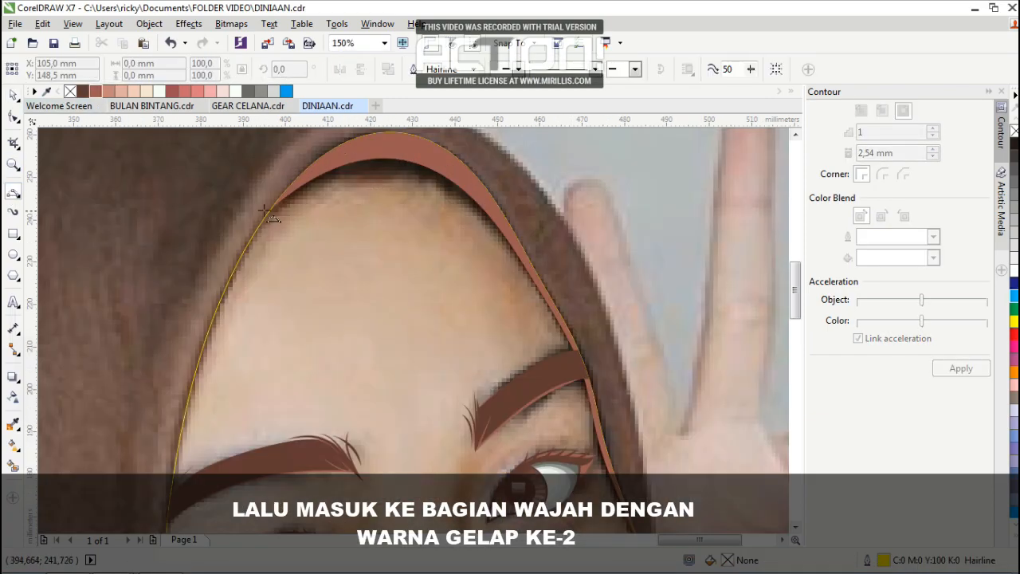
left_click(408, 168)
scroll(342, 286, "down", 1)
scroll(316, 201, "up", 1)
left_click(337, 166)
mouse_move(293, 298)
left_mouse_down()
mouse_move(596, 190)
mouse_move(578, 381)
left_mouse_up()
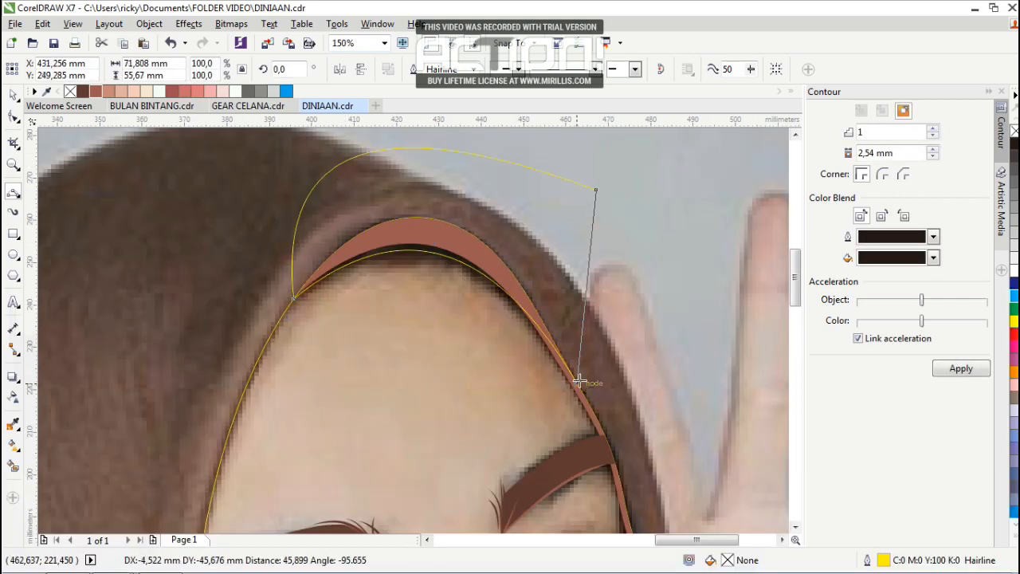
Draw a crescent of three-point curves about 18 mm high from the right eyebrow's inner end down beside the inner eye corner.
scroll(578, 381, "down", 2)
scroll(437, 384, "up", 1)
scroll(437, 384, "up", 2)
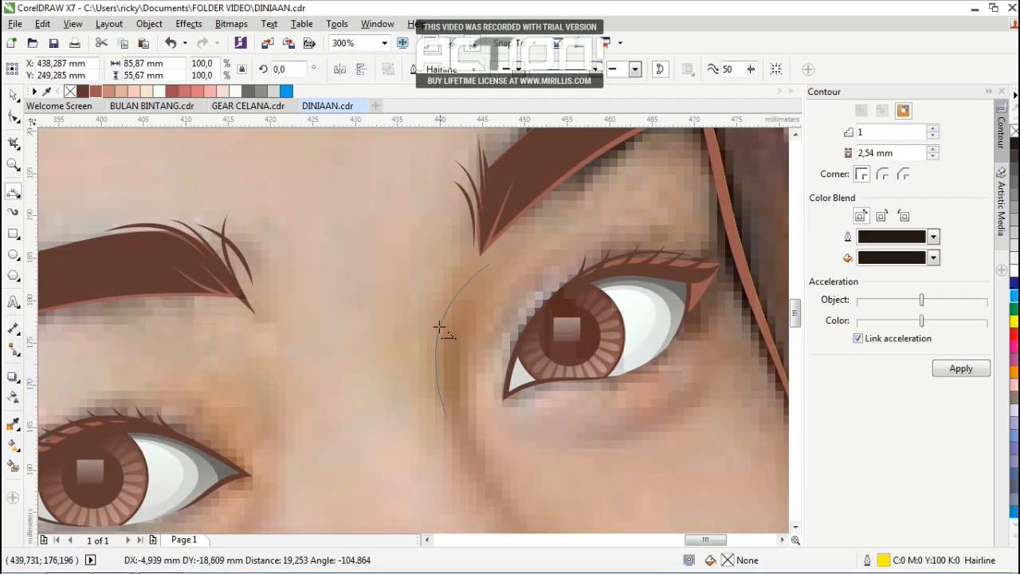
left_click(458, 363)
Adjust the crescent's inner curve and end nodes so it follows the shadow beside the nose bridge.
key("F10")
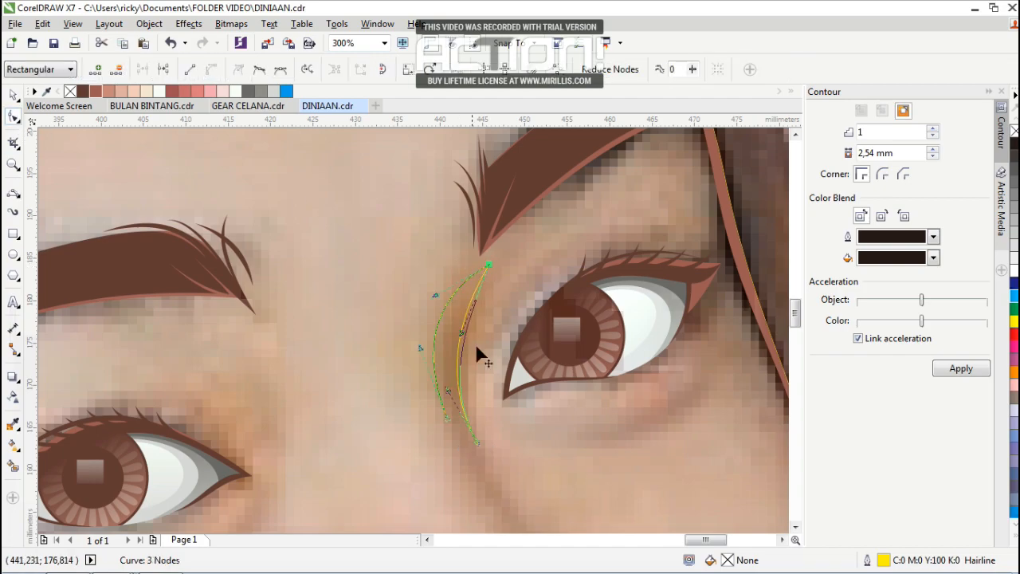
scroll(467, 341, "up", 1)
left_click_drag(367, 340, 448, 270)
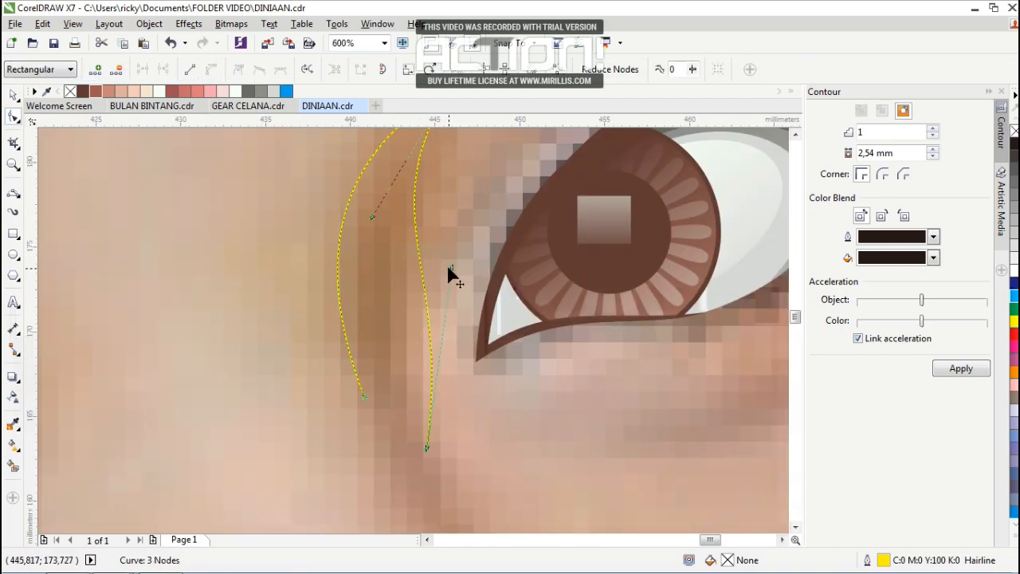
left_click_drag(422, 214, 428, 219)
scroll(427, 219, "down", 1)
scroll(420, 177, "up", 1)
left_click_drag(436, 263, 427, 252)
Extend the crescent with a three-point curve along the side of the nose down to the right nostril wing.
left_click(12, 193)
scroll(241, 199, "down", 1)
scroll(241, 201, "down", 1)
scroll(298, 278, "up", 1)
left_click(249, 241)
scroll(250, 240, "down", 1)
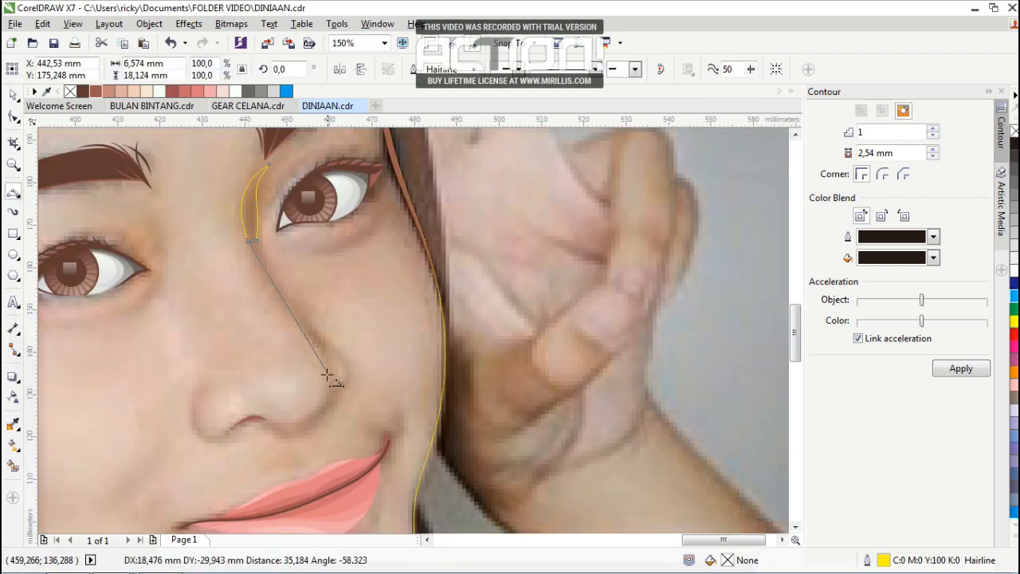
Adjust the nose-side curve's bend and edit the node where it meets the crescent's lower end.
left_click(14, 117)
scroll(312, 311, "up", 1)
left_click_drag(364, 411, 369, 389)
scroll(369, 388, "down", 1)
scroll(344, 279, "up", 1)
double_click(200, 292)
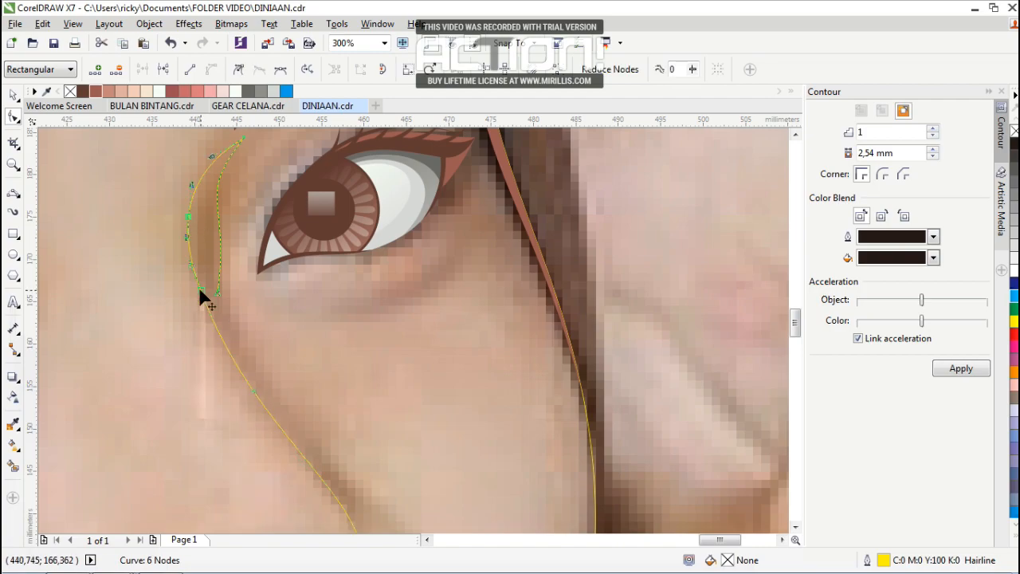
Close the nose-side shape with a three-point curve from the nostril wing back up to the crescent's inner edge.
scroll(226, 272, "down", 1)
scroll(303, 392, "up", 1)
left_click(13, 193)
mouse_move(281, 489)
left_mouse_down()
mouse_move(152, 169)
mouse_move(138, 175)
left_mouse_up()
left_click(299, 374)
Refine the closed nose-side shape's inner edge and its joint near the inner eye corner to follow the shadow.
left_click(14, 117)
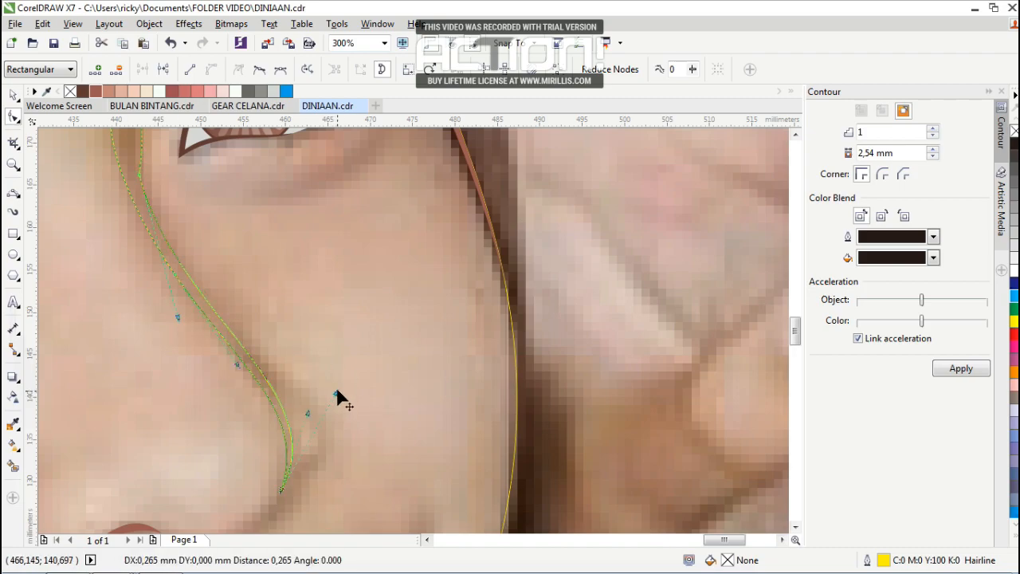
scroll(336, 390, "down", 1)
scroll(326, 350, "up", 1)
scroll(223, 350, "down", 1)
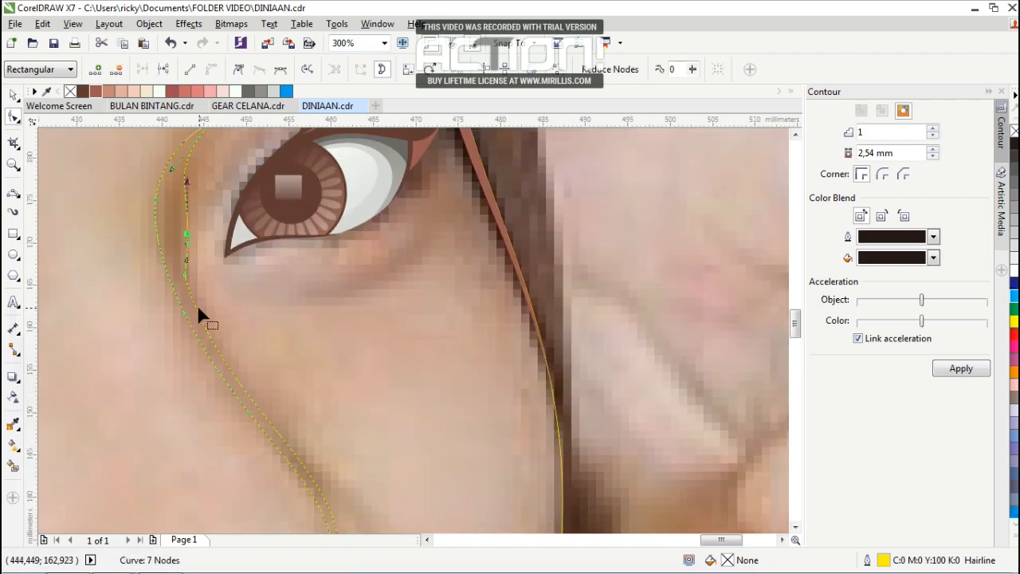
double_click(184, 274)
scroll(191, 280, "down", 1)
scroll(269, 270, "down", 1)
scroll(255, 313, "up", 1)
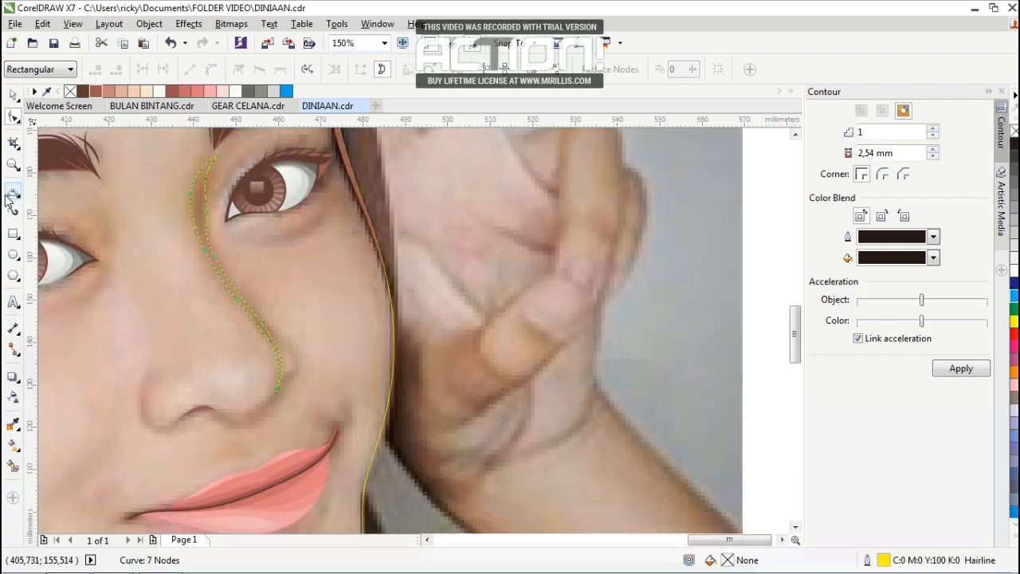
Draw a three-point curve around the left nostril, about 9 mm wide and 6 mm high, and bend it to the shadow.
left_click(13, 194)
scroll(165, 423, "up", 2)
scroll(184, 310, "down", 1)
scroll(130, 314, "up", 1)
left_click_drag(131, 309, 271, 411)
left_click(145, 394)
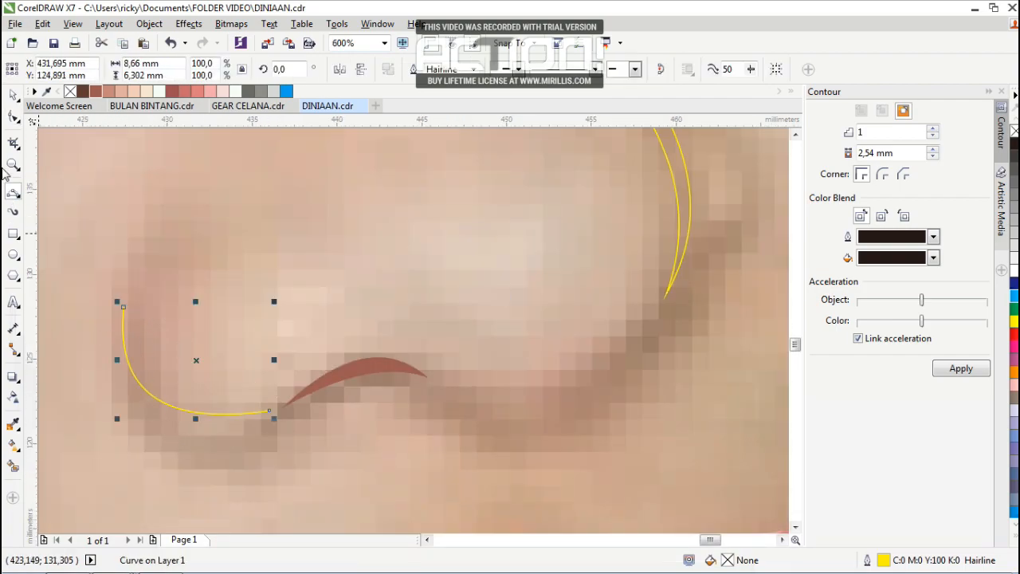
key("F10")
left_click_drag(123, 306, 138, 301)
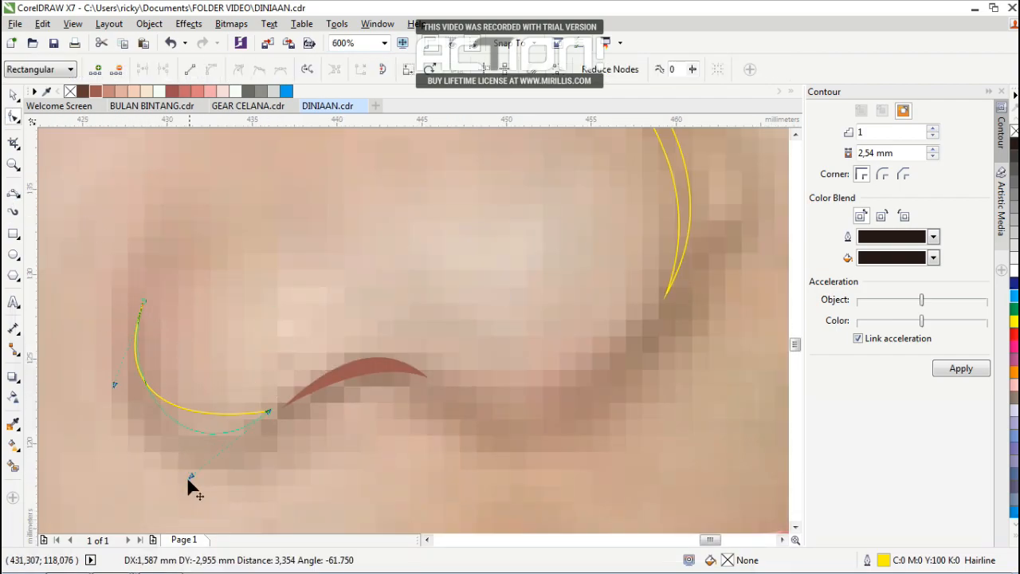
Extend the nostril curve with three-point curves over the nose-tip shadow and around the right nostril to the nose-side shape.
left_click(12, 198)
scroll(123, 237, "down", 1)
scroll(197, 324, "up", 1)
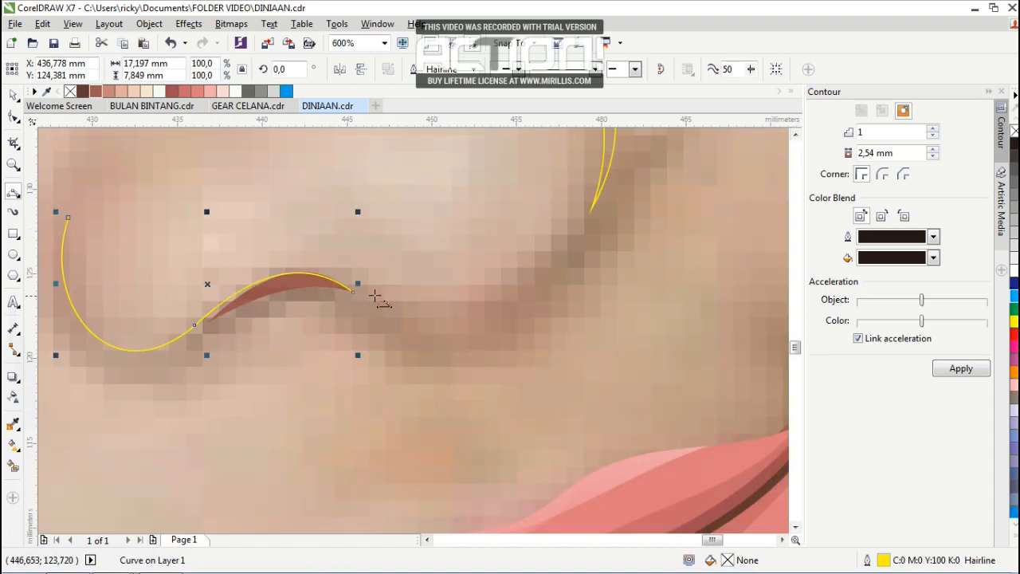
left_click(460, 317)
scroll(460, 317, "down", 1)
Add and edit nodes on the nose-base curve so it runs smoothly over the nose-tip shadow and right nostril.
key("F10")
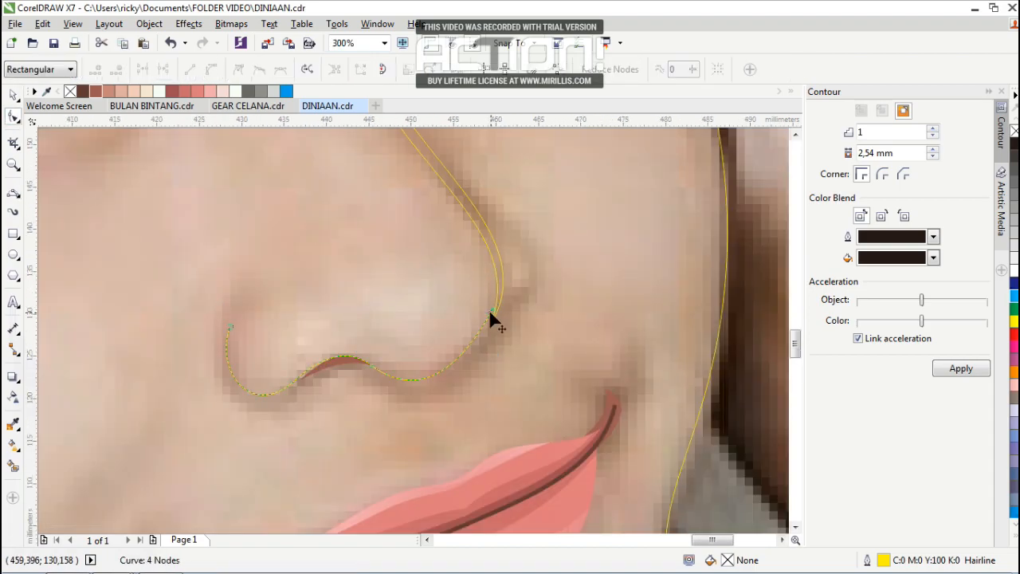
scroll(322, 377, "up", 1)
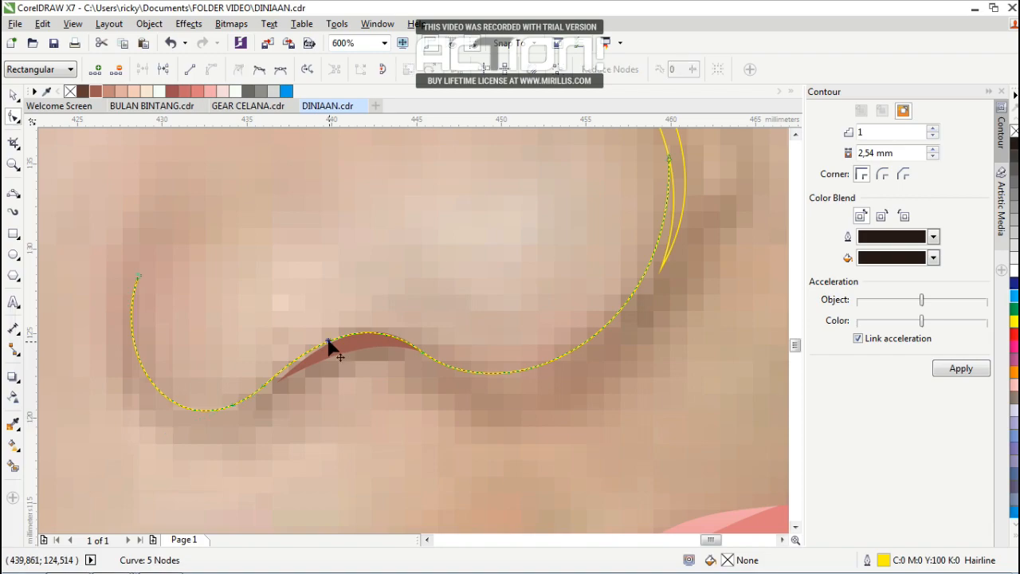
double_click(462, 371)
double_click(386, 334)
double_click(422, 351)
scroll(422, 351, "down", 1)
scroll(555, 287, "up", 1)
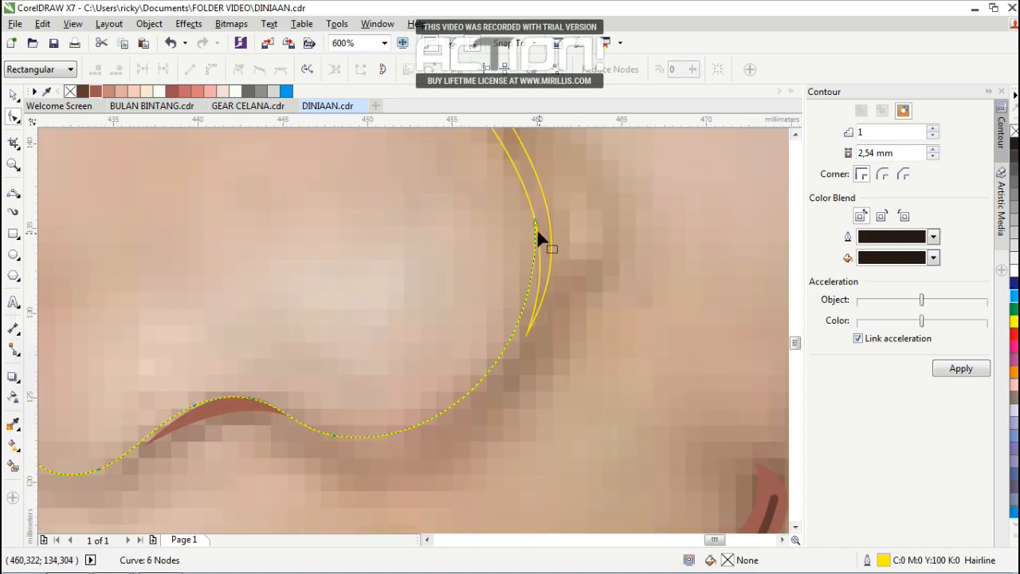
Draw a three-point curve from the nose-base curve's upper right end back beneath the right nostril.
key("space")
scroll(553, 361, "down", 1)
scroll(478, 198, "up", 1)
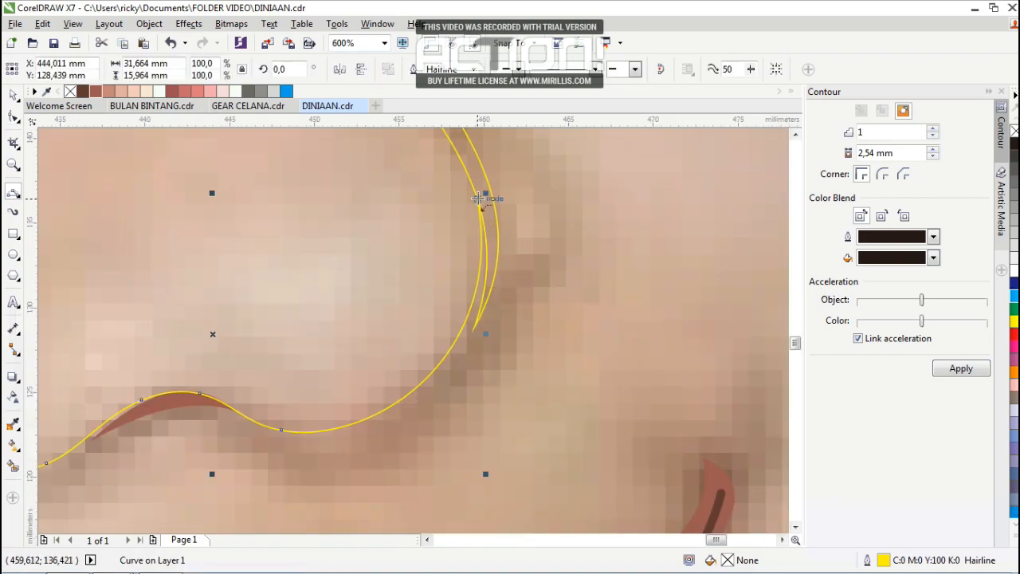
left_click_drag(355, 463, 266, 462)
left_click(371, 443)
Adjust the returning curve beneath the right nostril to follow the outer edge of the shadow.
key("F10")
scroll(458, 252, "down", 1)
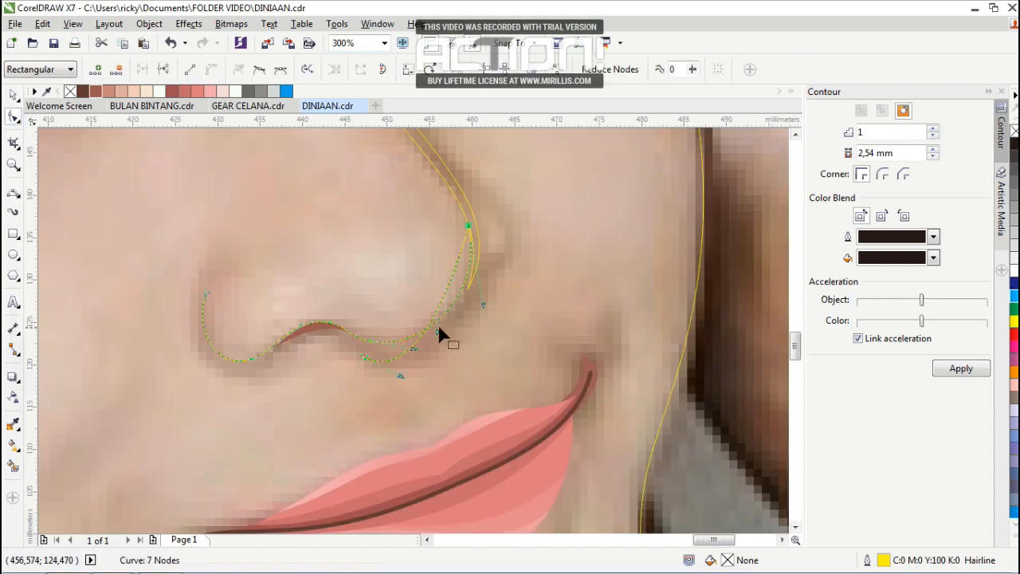
scroll(370, 351, "up", 1)
scroll(564, 291, "down", 1)
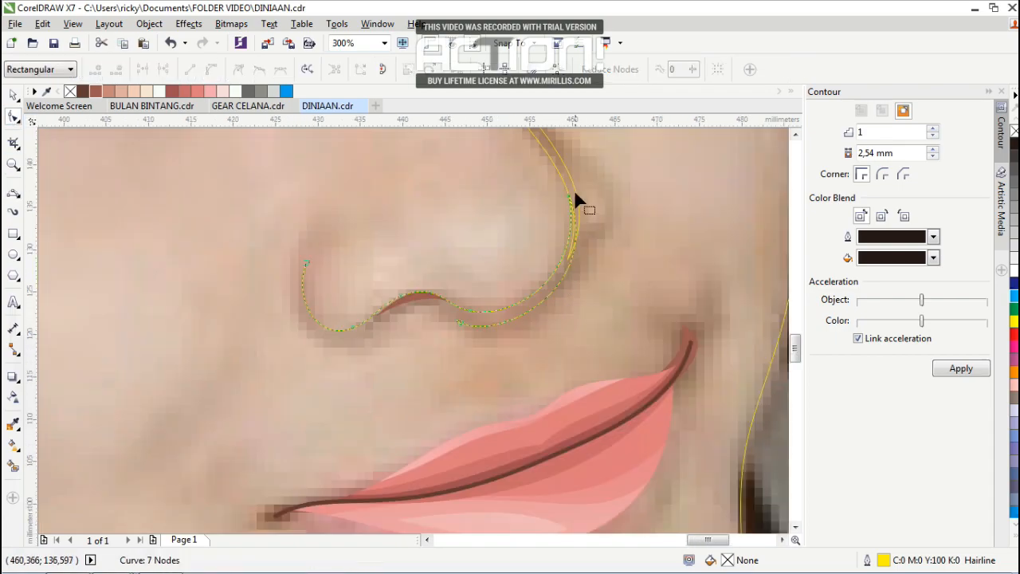
scroll(604, 292, "up", 1)
scroll(500, 368, "down", 1)
Complete the nose-base outline with three-point curves back under the nose tip and around the left nostril.
key("F5")
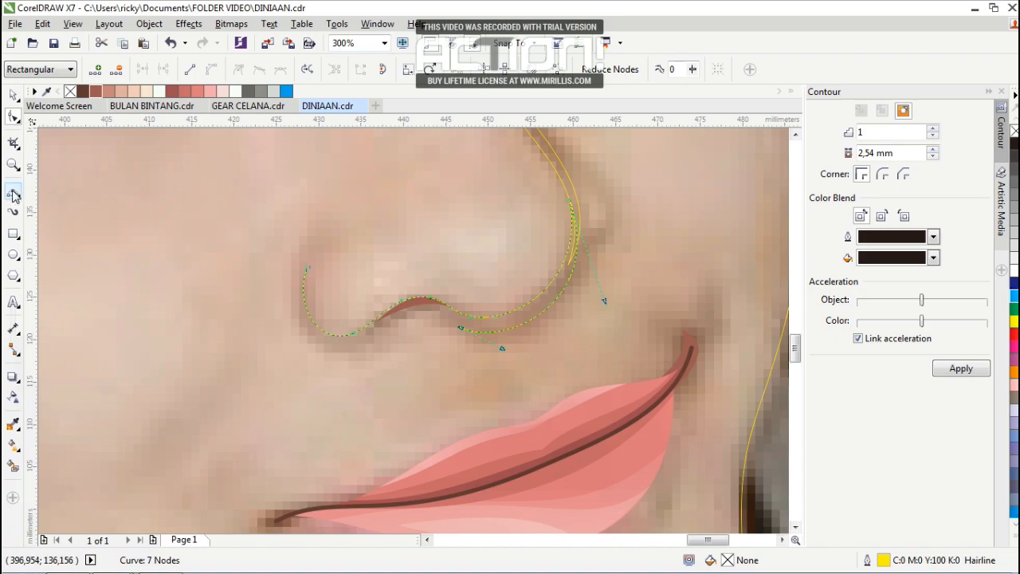
scroll(470, 315, "up", 1)
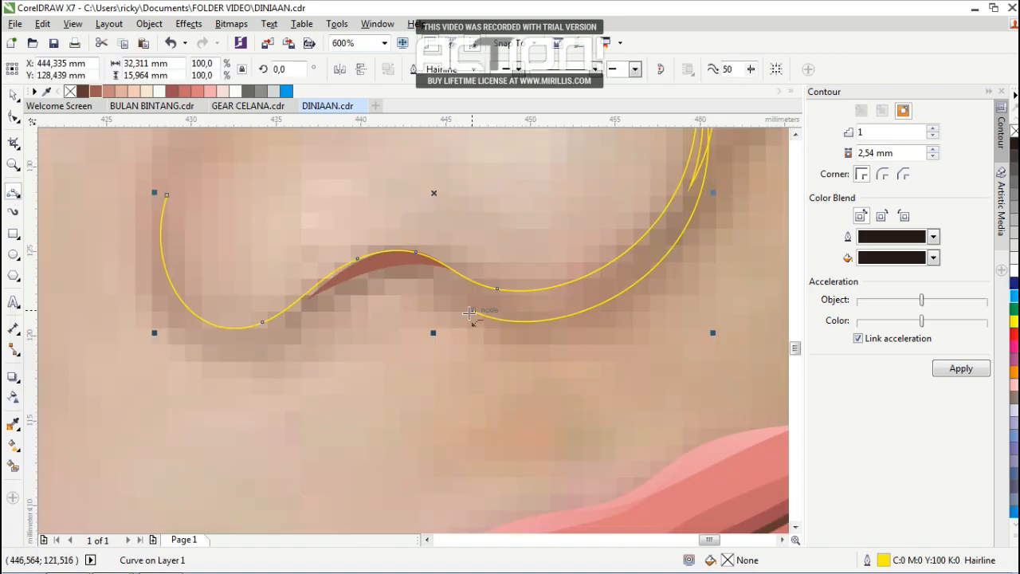
left_click(159, 301)
Adjust the lower-edge nodes of the closed nose-base shape so it follows the shadow beneath the right nostril.
key("F10")
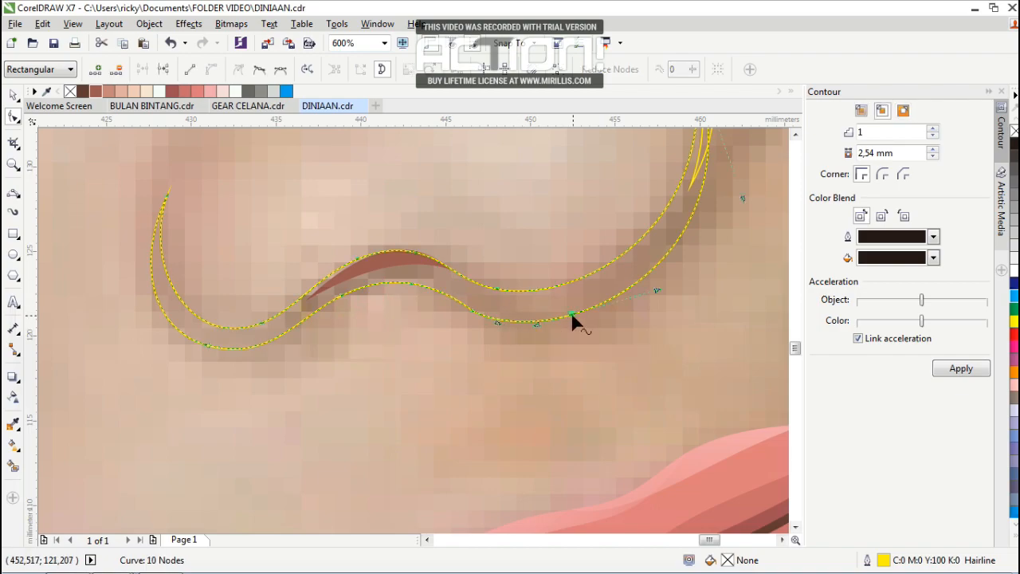
left_click_drag(579, 314, 484, 333)
scroll(550, 339, "down", 1)
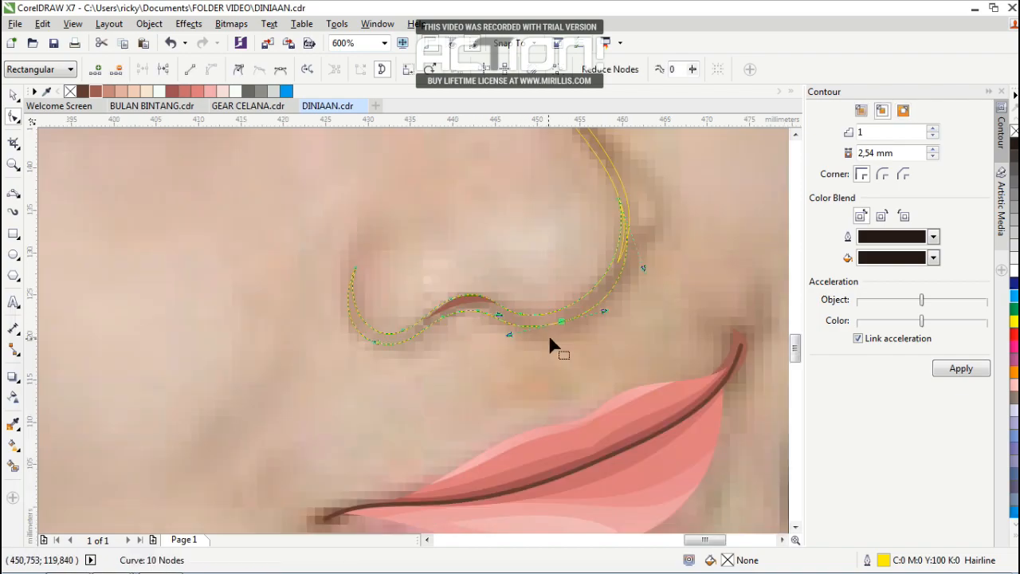
scroll(584, 326, "up", 1)
key("F5")
scroll(478, 334, "down", 1)
scroll(475, 303, "down", 1)
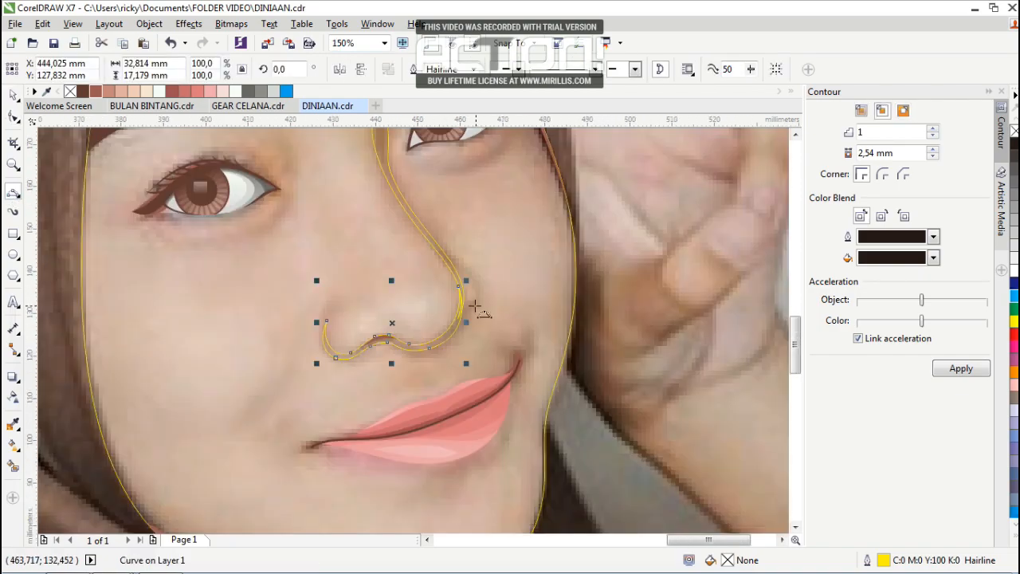
Trace the shadow around the mouth's left corner with three-point curves above and below the lip line.
scroll(482, 298, "up", 2)
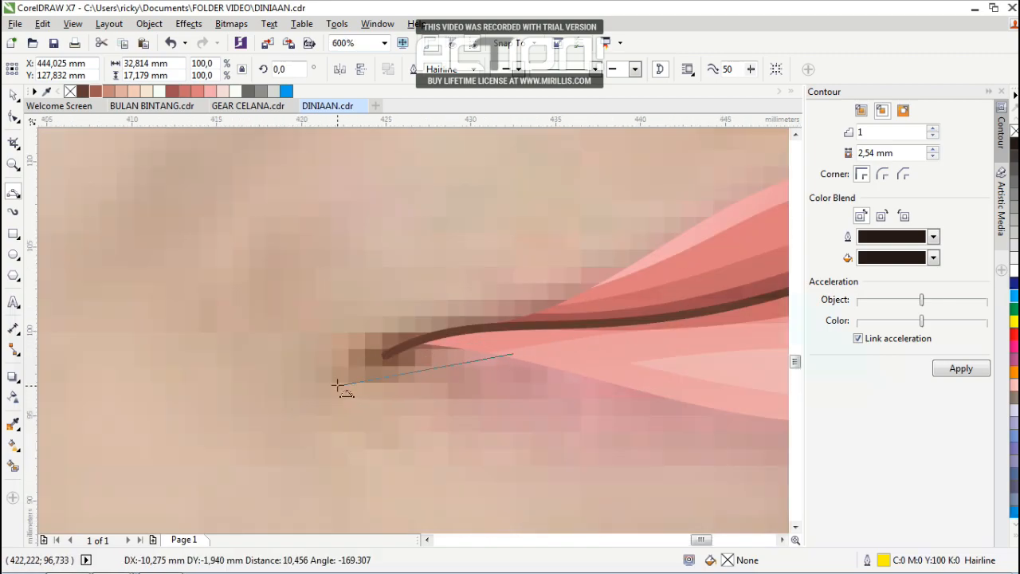
mouse_move(371, 384)
left_mouse_down()
mouse_move(446, 327)
mouse_move(506, 325)
left_mouse_up()
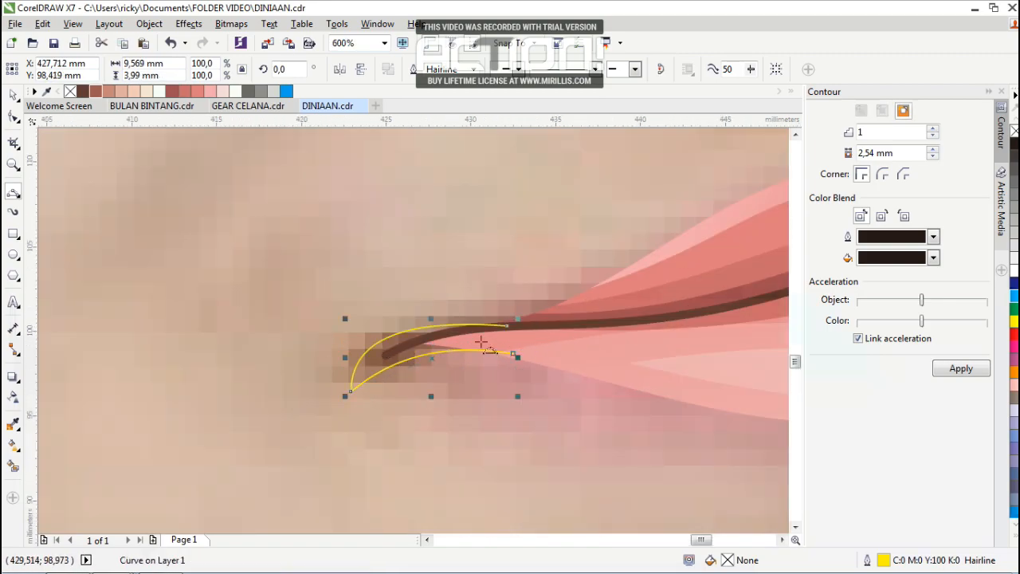
scroll(500, 211, "down", 2)
Outline the jawline shadow from the chin to the left cheek with an outer curve outside the face, and adjust its chin node.
mouse_move(564, 413)
left_mouse_down()
mouse_move(209, 184)
mouse_move(564, 413)
left_mouse_up()
left_click(320, 313)
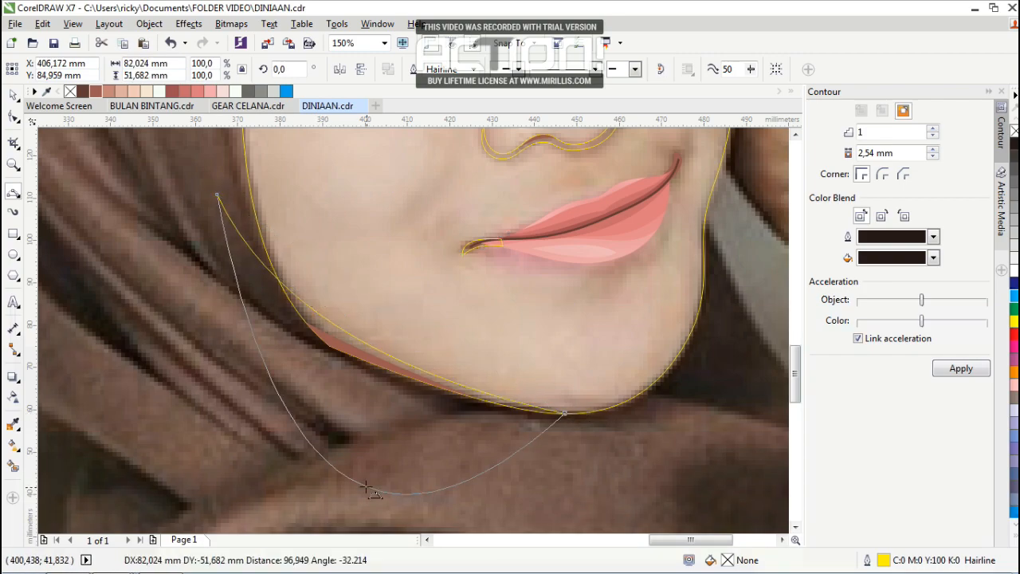
left_click(356, 467)
key("F10")
scroll(458, 402, "up", 2)
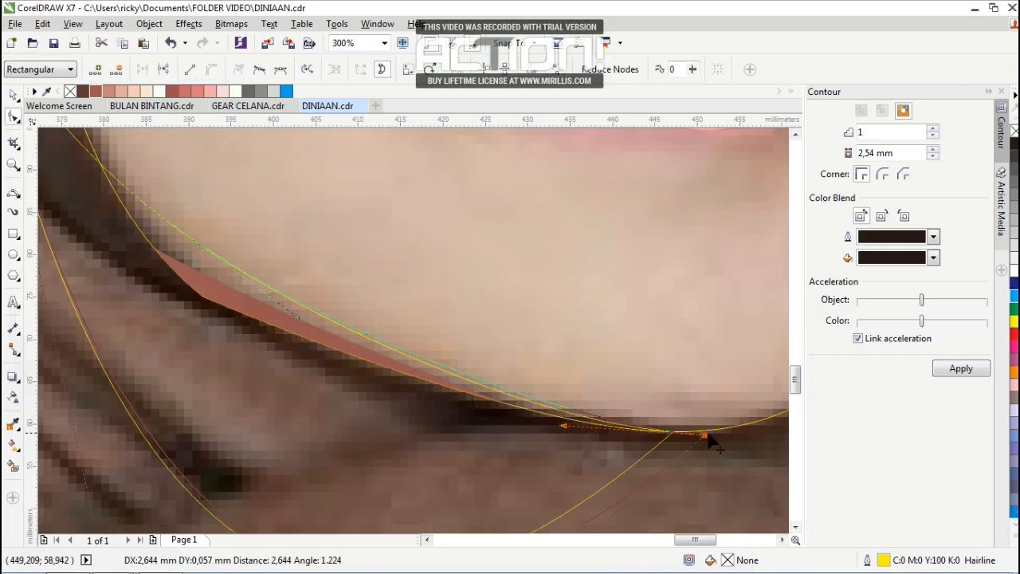
scroll(264, 278, "down", 4)
Draw three-point curves up from the upper lip and back down around the mouth's right corner.
left_click(12, 193)
scroll(492, 234, "up", 1)
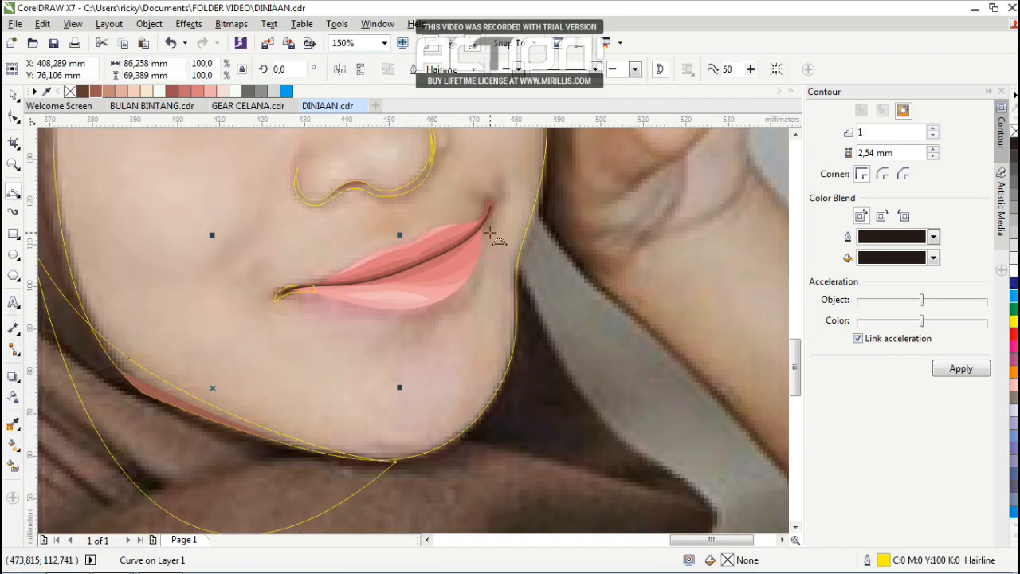
left_click(13, 97)
scroll(282, 295, "up", 1)
left_click(282, 295)
scroll(323, 314, "down", 1)
key("Escape")
left_click(12, 194)
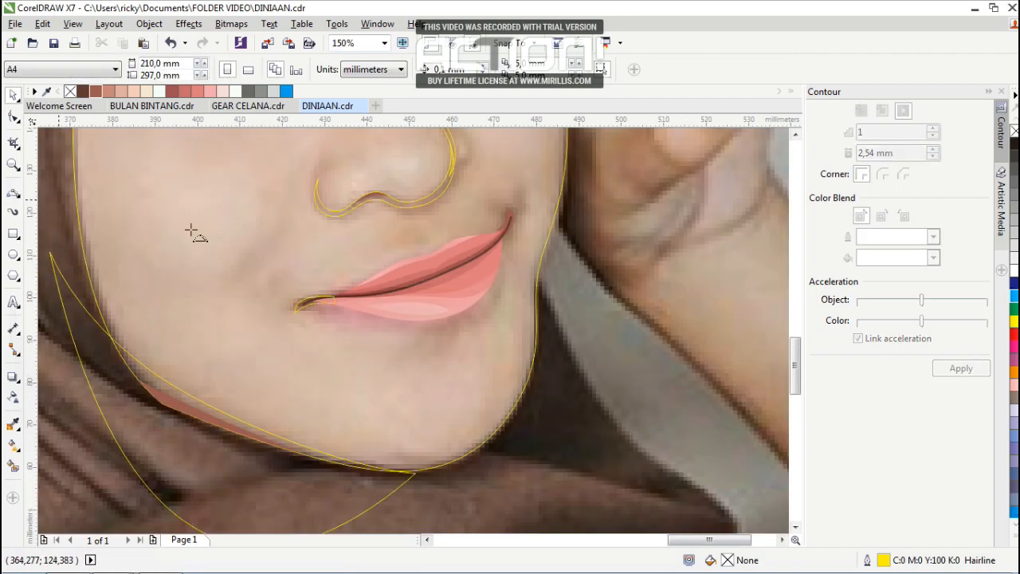
scroll(486, 131, "up", 1)
left_click(532, 301)
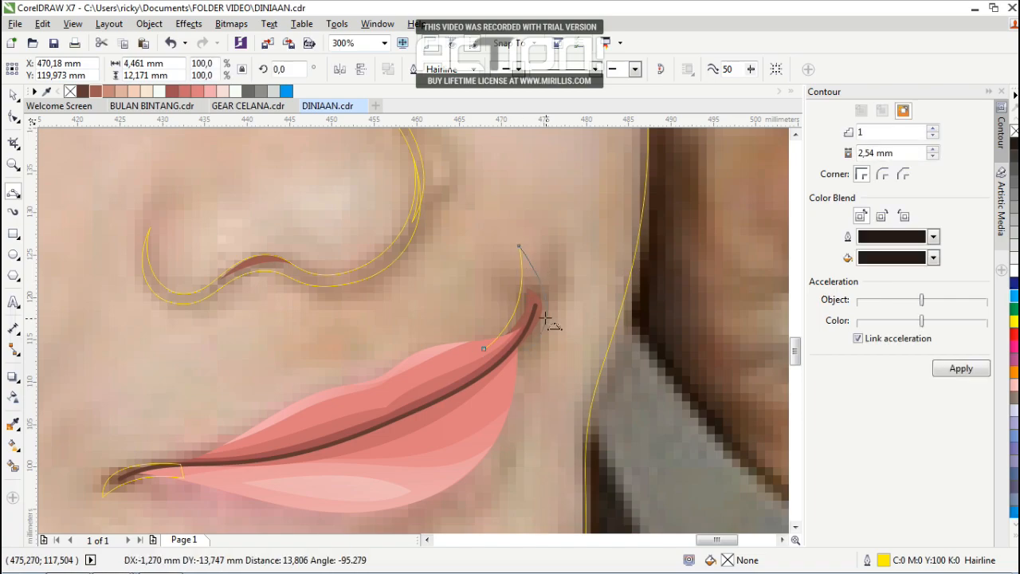
Adjust the nodes of the curve around the mouth's right corner to fit the shadow and close the shape across the lip.
key("F10")
scroll(542, 247, "up", 1)
left_click_drag(500, 257, 503, 269)
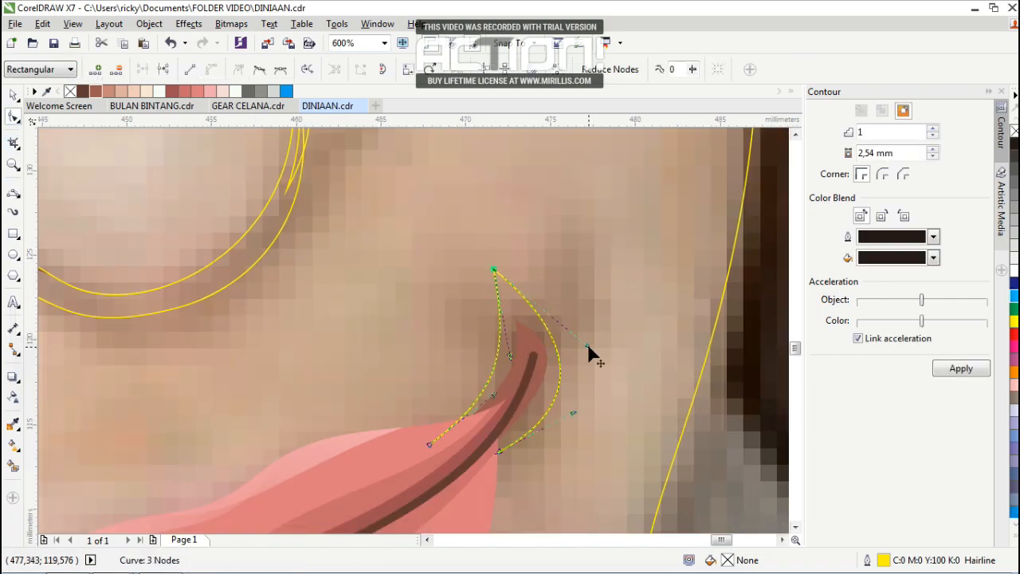
left_click_drag(559, 427, 568, 408)
left_click(14, 193)
left_click_drag(430, 444, 483, 466)
left_click(470, 459)
Outline the shadow along the lower lip's bottom edge with two three-point curves sharing both ends.
scroll(404, 324, "down", 3)
scroll(310, 174, "up", 1)
scroll(415, 319, "up", 2)
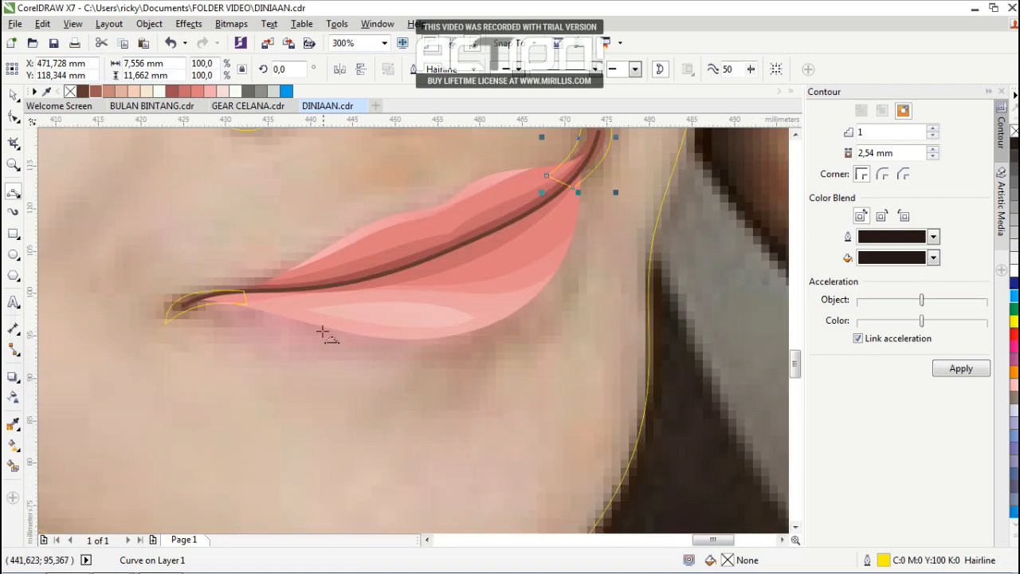
left_click_drag(321, 327, 573, 227)
left_click(508, 328)
left_click_drag(322, 327, 575, 227)
left_click(543, 334)
Outline the shadow around the left eyebrow with three-point curves along its lower edge, around its inner end and back through the brow.
scroll(544, 335, "down", 2)
scroll(382, 172, "up", 1)
scroll(543, 250, "up", 1)
left_click_drag(540, 267, 159, 342)
left_click(514, 203)
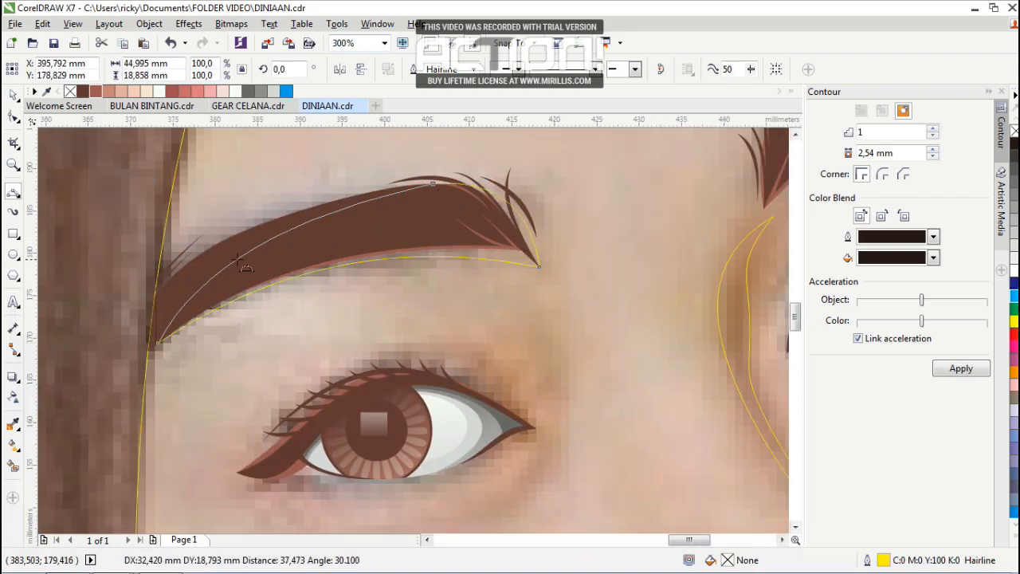
scroll(321, 259, "down", 1)
Outline the crescent shadow between the left eyebrow and the eye's inner corner, and bend its edge to fit.
scroll(414, 343, "up", 1)
left_click(449, 231)
left_click_drag(385, 210, 475, 325)
left_click(408, 286)
left_click(14, 116)
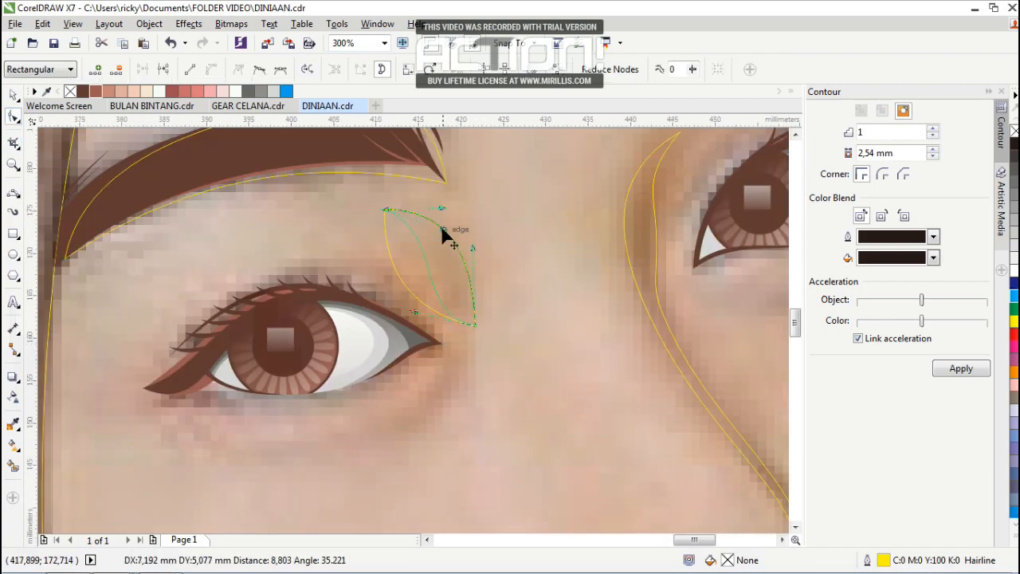
Draw a three-point curve over the left eye's upper lid from the inner corner to the outer lashes.
left_click(13, 193)
scroll(457, 310, "up", 1)
scroll(424, 374, "down", 1)
left_click_drag(424, 374, 154, 383)
left_click(289, 309)
scroll(263, 319, "down", 2)
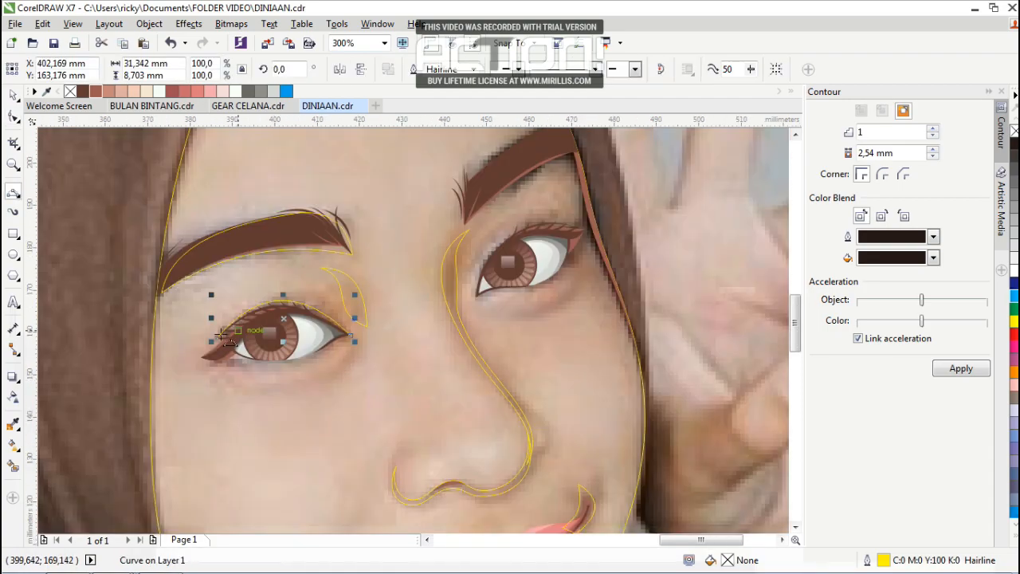
Extend the left eye outline around the outer lash tip and back under the lashes into the iris.
scroll(234, 334, "up", 2)
scroll(301, 310, "up", 2)
left_click(238, 355)
scroll(239, 353, "down", 1)
scroll(240, 384, "up", 1)
mouse_move(173, 357)
left_mouse_down()
mouse_move(432, 349)
mouse_move(420, 301)
mouse_move(596, 306)
left_mouse_up()
left_click(306, 378)
scroll(382, 349, "down", 1)
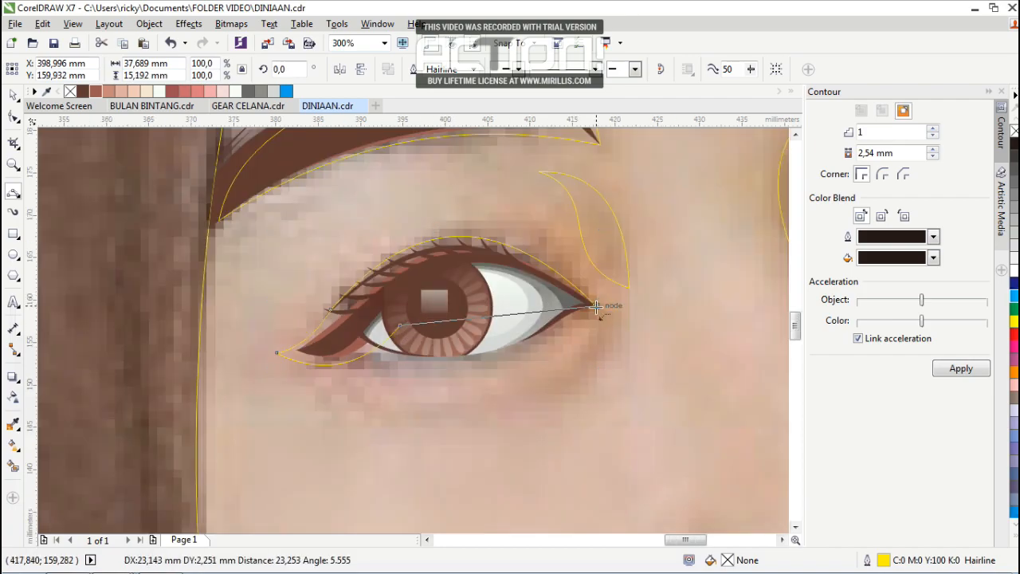
Close the left eye outline with a curve across the iris and along the lower lid to the inner corner.
scroll(455, 364, "up", 2)
left_click_drag(507, 344, 608, 295)
scroll(608, 295, "down", 1)
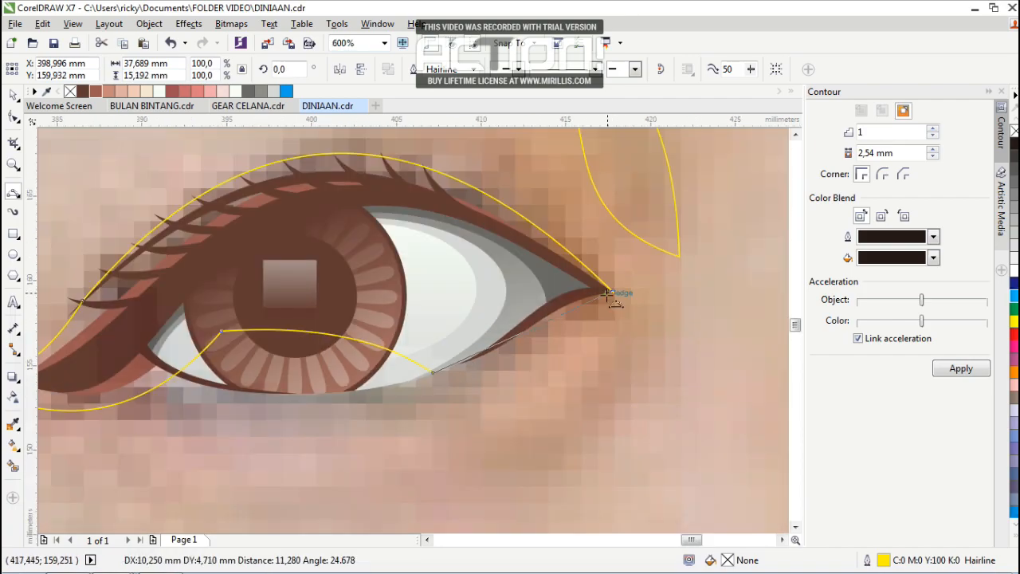
left_click(535, 323)
scroll(419, 270, "down", 1)
Refine the nodes of the closed left eye outline so its upper edge follows the lid shadow.
key("F10")
scroll(323, 226, "up", 1)
double_click(352, 209)
left_click_drag(352, 210, 351, 214)
double_click(174, 346)
scroll(375, 246, "up", 1)
scroll(606, 246, "down", 3)
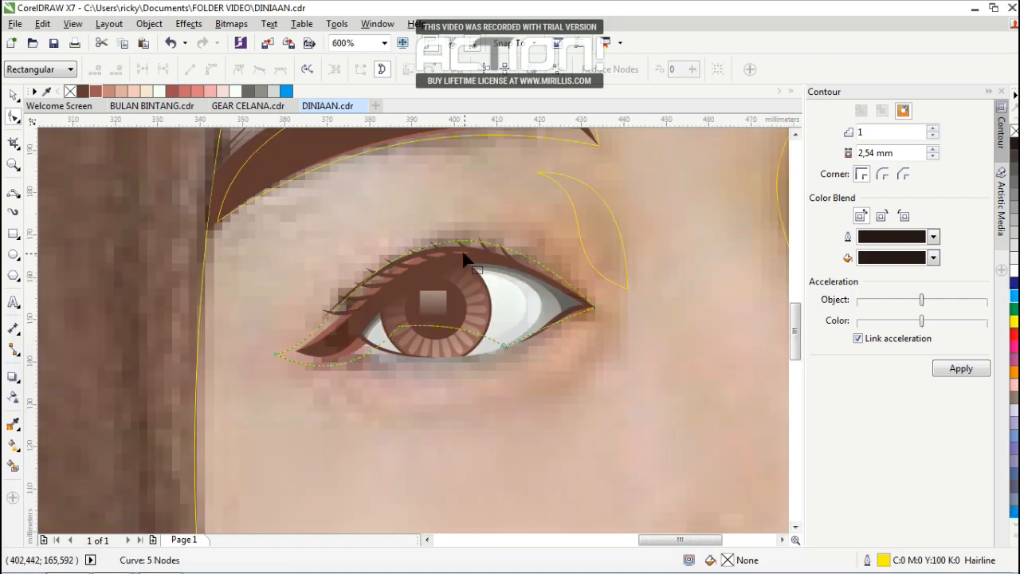
Outline the crease beneath the left eye's inner corner with two three-point curves and shape it into a thin crescent.
left_click(13, 193)
scroll(519, 303, "up", 1)
left_click_drag(556, 280, 393, 371)
left_click(502, 342)
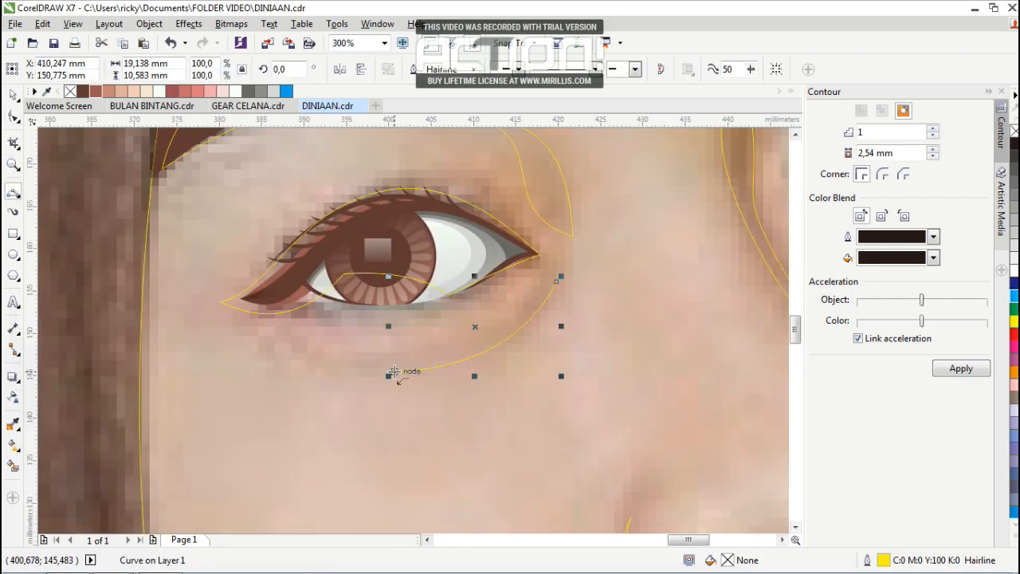
left_click(502, 293)
key("F10")
scroll(458, 303, "up", 1)
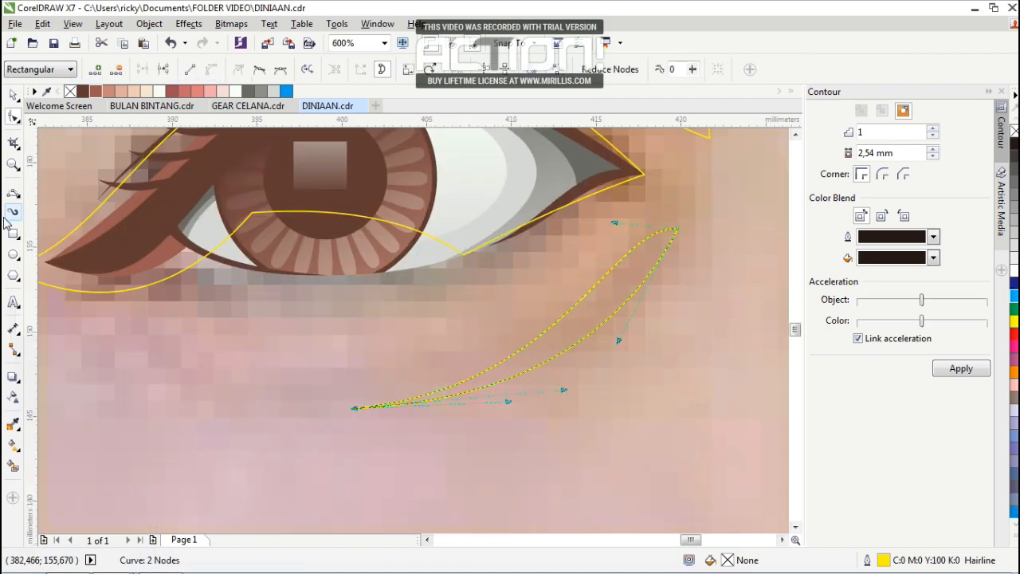
Draw a three-point curve over the right eye's upper lid, extending past the face edge.
left_click(12, 192)
scroll(398, 319, "down", 3)
scroll(303, 295, "up", 2)
left_click_drag(293, 301, 543, 240)
left_click(394, 226)
Adjust the handles and inner end node of the right upper-lid curve so it follows the lid shadow.
key("F10")
scroll(457, 240, "down", 2)
scroll(494, 303, "up", 2)
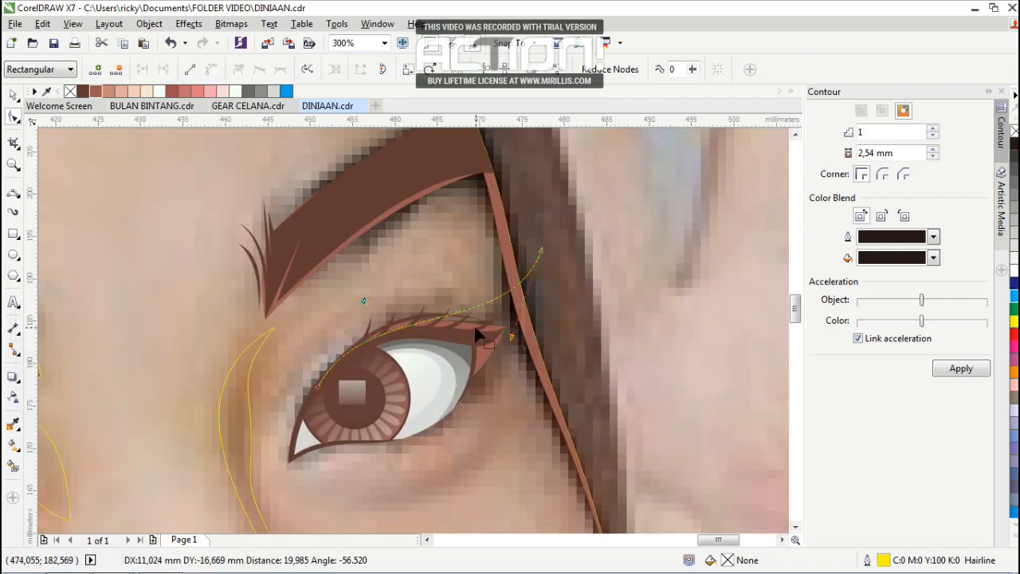
scroll(322, 396, "up", 1)
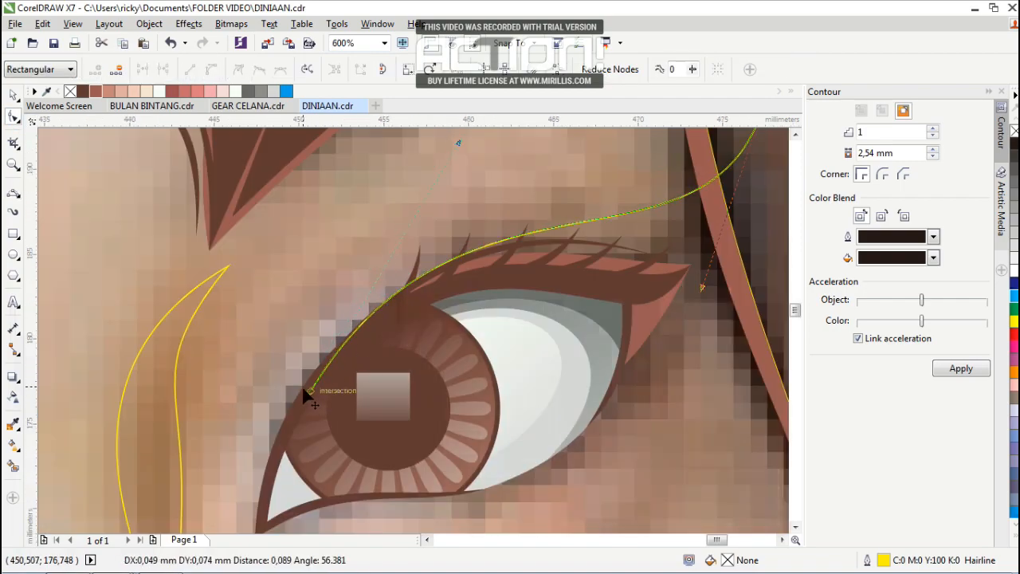
scroll(580, 292, "down", 1)
scroll(430, 333, "up", 1)
Close the right eye outline with a line across the iris, a curve around the outer corner and a short closing segment.
key("space")
left_click_drag(428, 330, 580, 372)
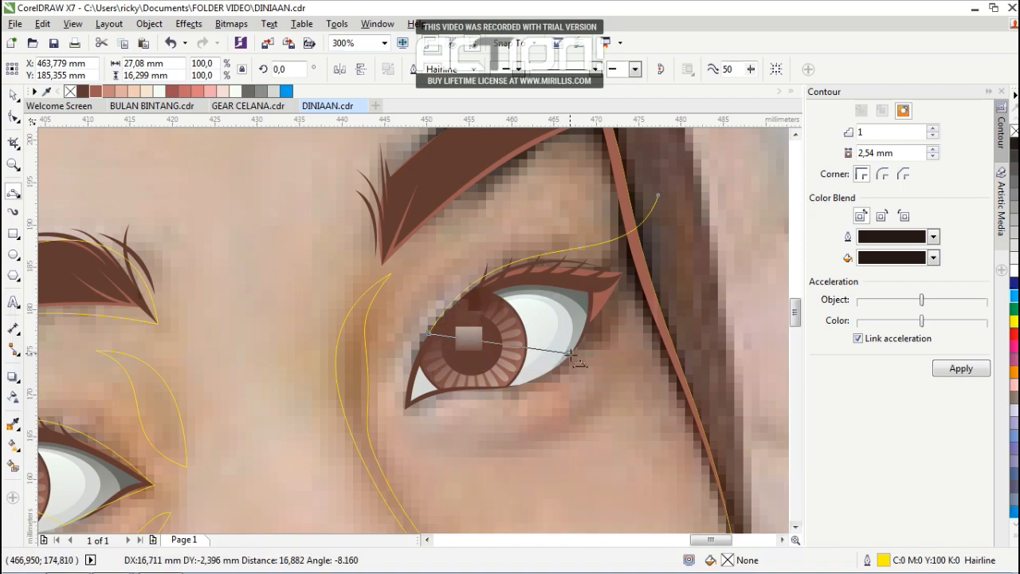
left_click(570, 354)
scroll(570, 358, "up", 1)
scroll(691, 239, "down", 1)
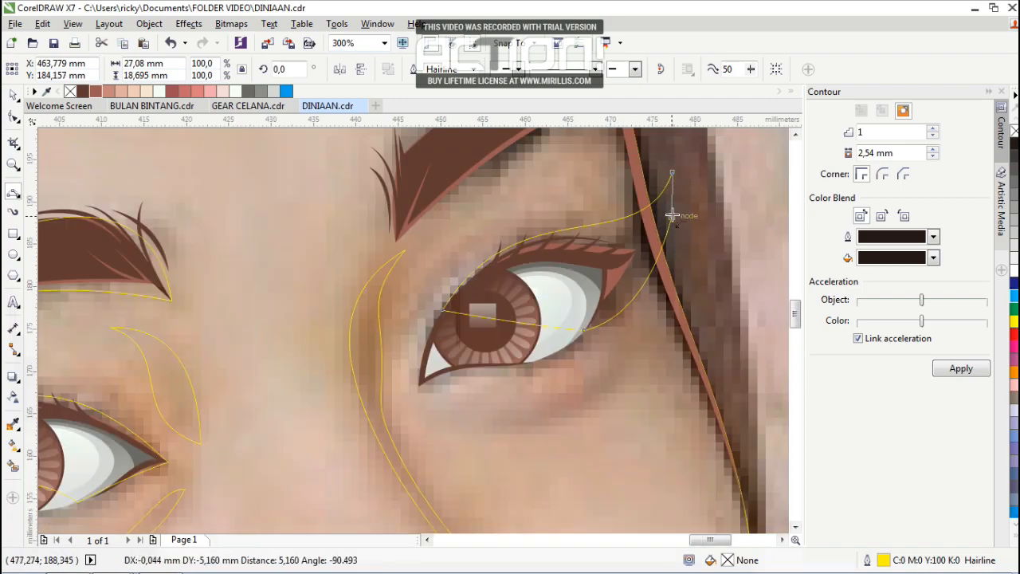
left_click(677, 195)
Outline the crease beneath the right eye with two three-point curves sharing both ends.
left_click_drag(450, 393, 605, 374)
left_click(533, 405)
scroll(533, 405, "up", 1)
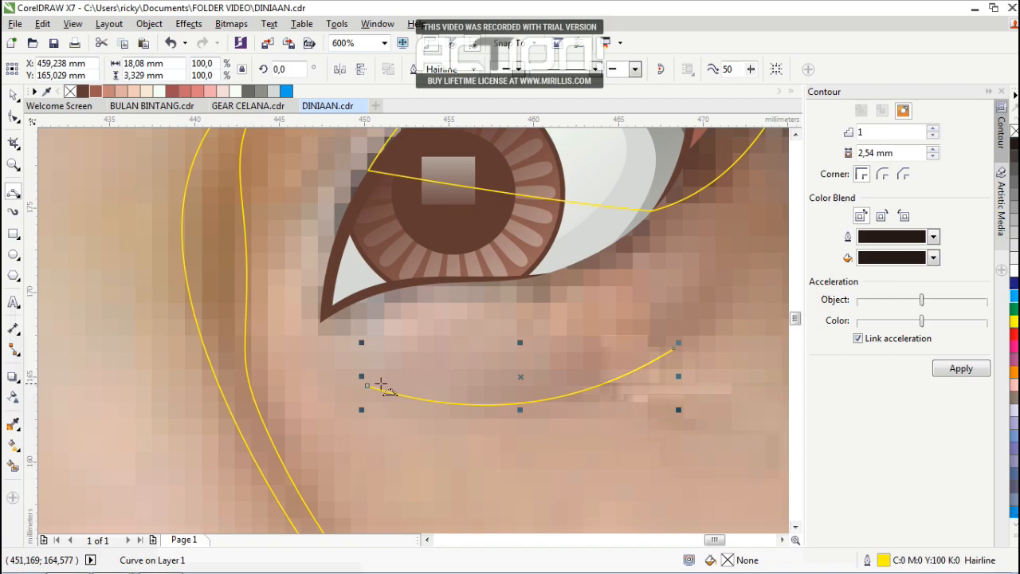
left_click_drag(451, 394, 604, 375)
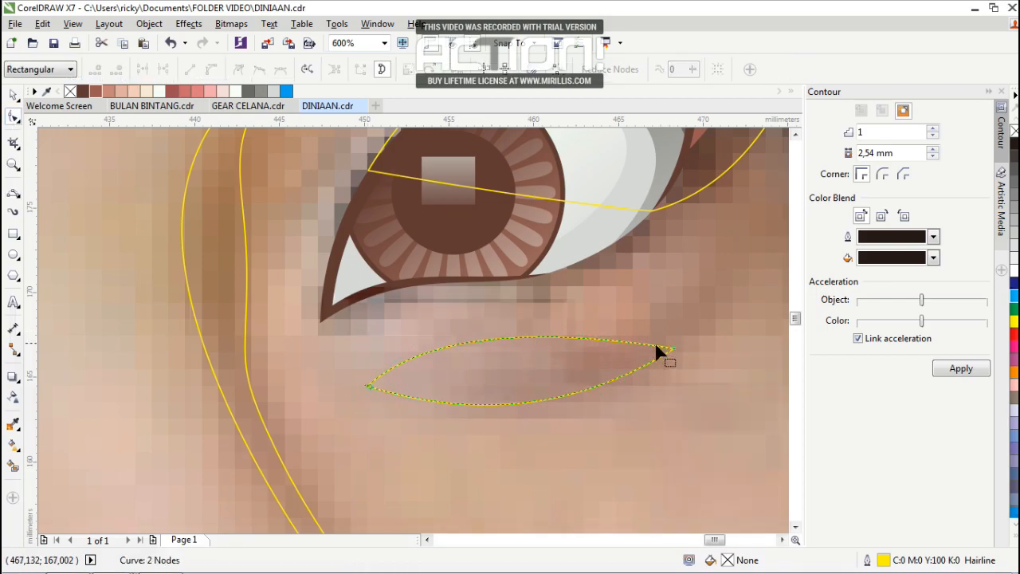
Bend the upper edge of the right under-eye shape downward and adjust its nodes to form a thin curved crease.
left_click_drag(417, 347, 447, 363)
scroll(581, 391, "up", 1)
left_click_drag(538, 420, 570, 413)
scroll(438, 393, "down", 1)
scroll(376, 384, "up", 1)
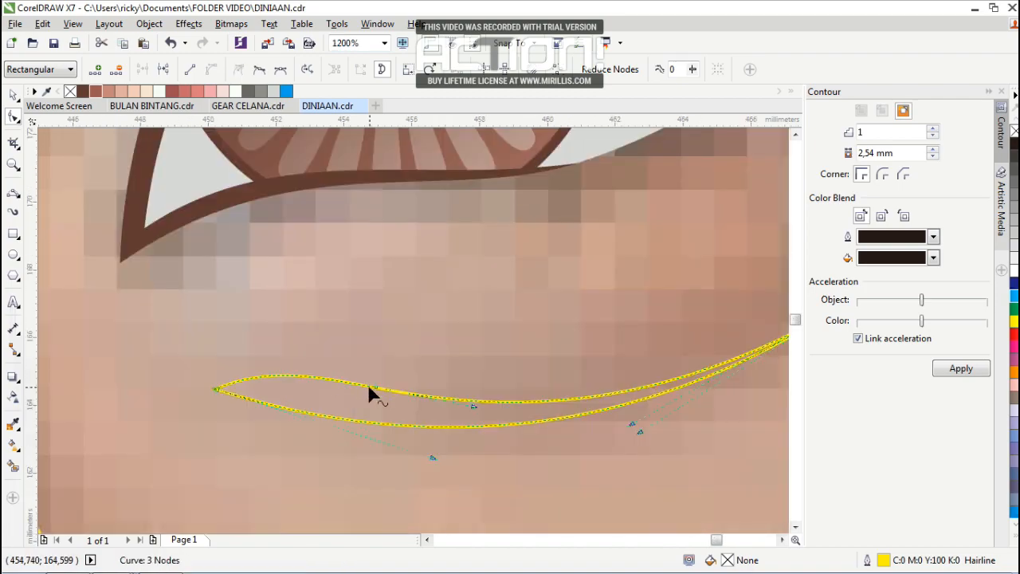
Draw a three-point curve along the inner end of the right eyebrow.
left_click(13, 191)
scroll(291, 342, "down", 4)
scroll(326, 405, "down", 1)
scroll(325, 405, "up", 1)
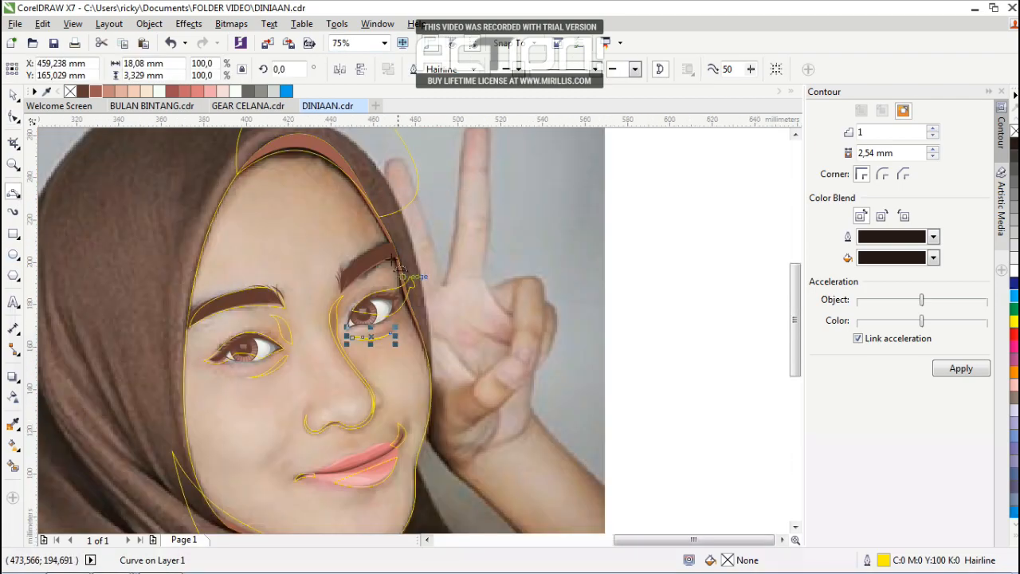
scroll(348, 277, "up", 3)
left_click_drag(280, 411, 325, 201)
left_click(279, 293)
Complete the right eyebrow outline with three-point curves below the brow and back through its top, and undo the last edit.
scroll(307, 291, "down", 1)
mouse_move(294, 352)
left_mouse_down()
mouse_move(487, 209)
mouse_move(527, 200)
left_mouse_up()
left_click(459, 226)
left_click_drag(317, 247, 529, 200)
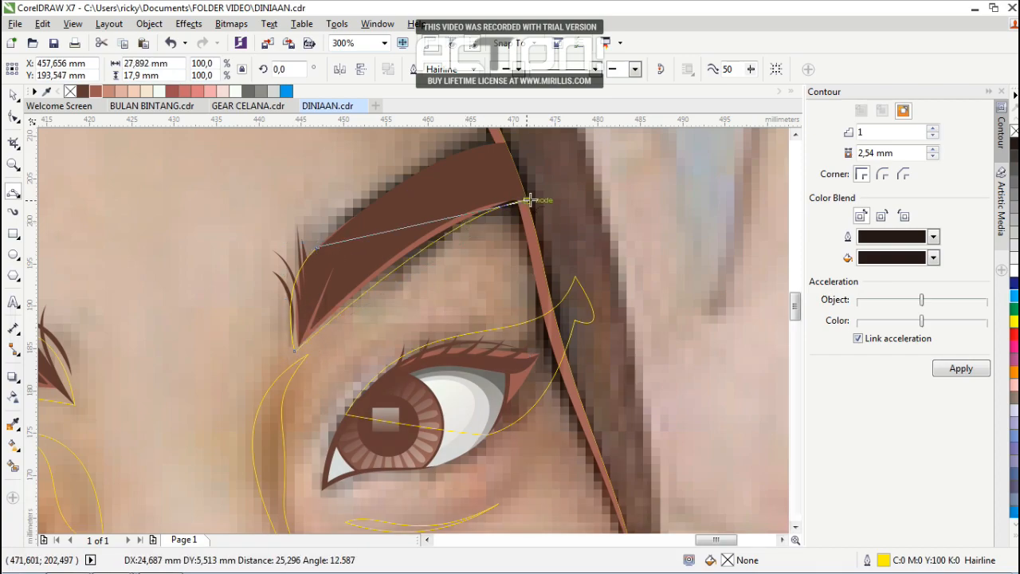
left_click(502, 163)
scroll(448, 244, "up", 2)
scroll(383, 246, "down", 4)
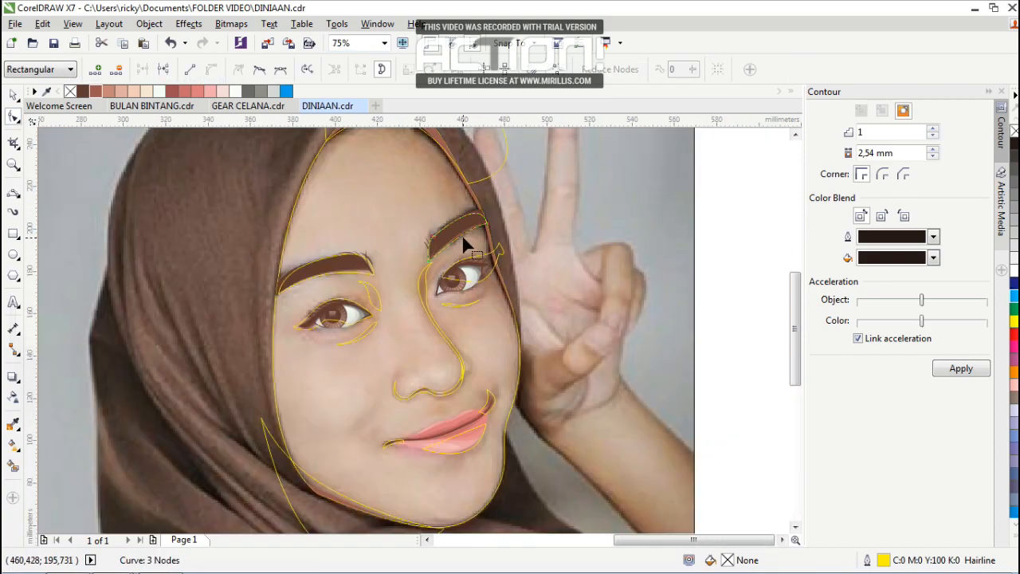
key("ctrl+z")
Select all the traced second-tone shadow outlines on the face and group them.
scroll(334, 263, "down", 1)
scroll(395, 290, "up", 1)
left_click(396, 292)
scroll(296, 294, "up", 1)
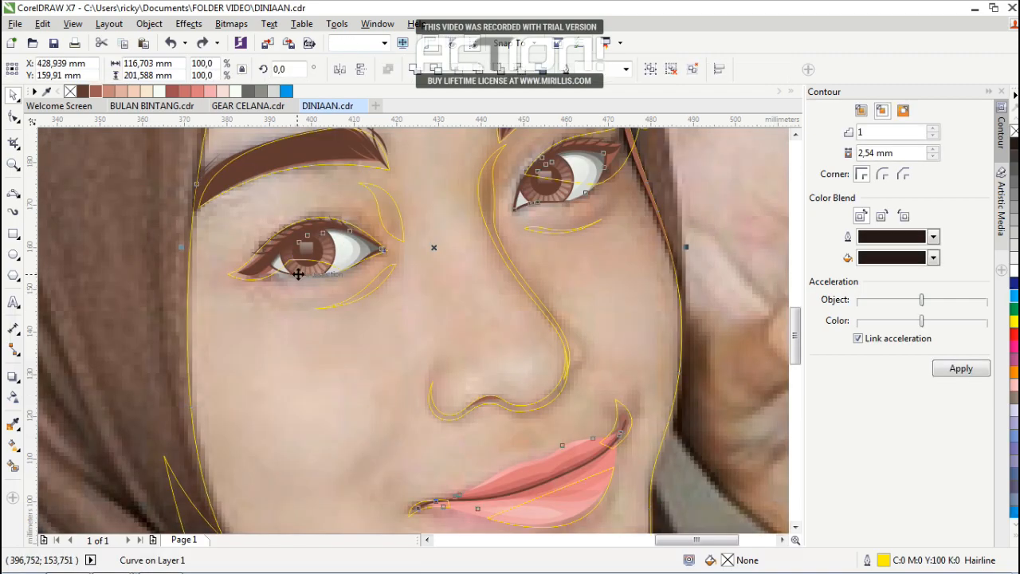
left_click(292, 294, "shift")
scroll(287, 295, "up", 3)
left_click(413, 255, "shift")
scroll(415, 255, "down", 6)
left_click_drag(573, 152, 322, 355)
scroll(454, 230, "up", 1)
left_click_drag(469, 191, 681, 192)
key("ctrl+z")
scroll(446, 258, "up", 1)
key("ctrl+g")
Try to trim the grouped shadow shapes to the face outline and fill them with R198 G135 B120.
left_click(396, 197, "shift")
left_click(456, 71)
left_click_drag(472, 143, 603, 199)
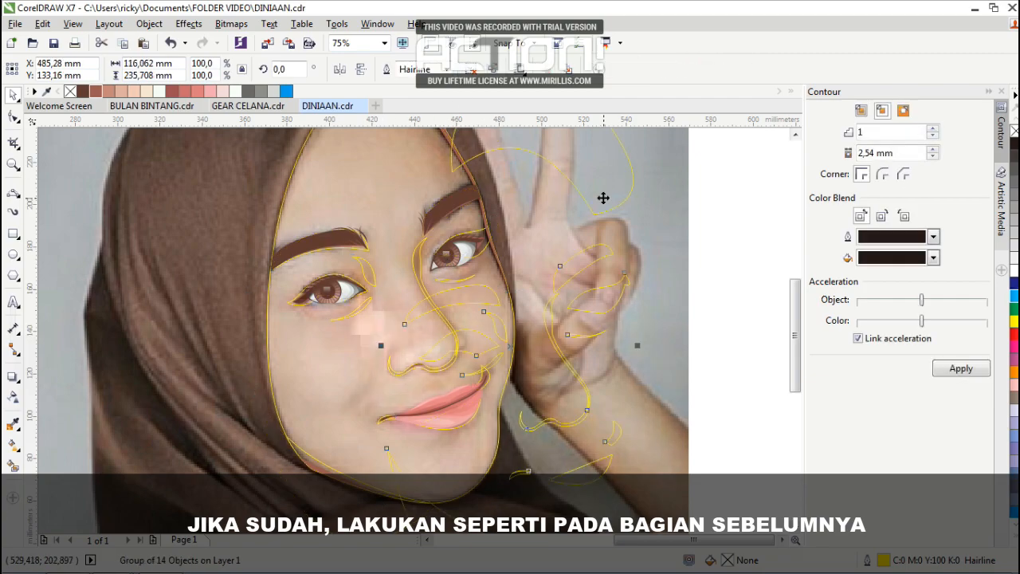
scroll(480, 258, "down", 1)
scroll(455, 198, "up", 1)
scroll(439, 308, "up", 2)
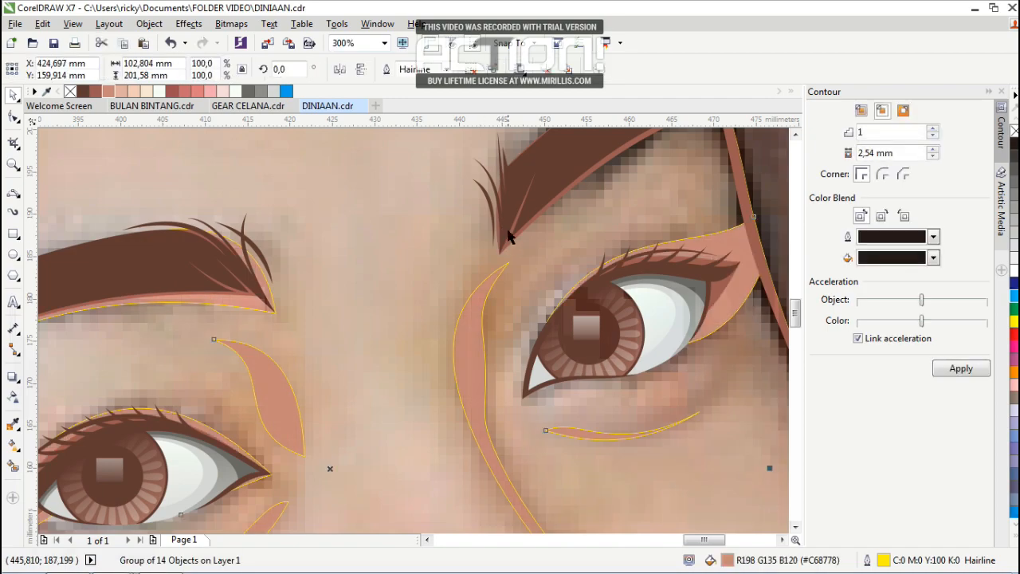
scroll(562, 222, "up", 1)
left_click(537, 197)
scroll(543, 205, "down", 3)
key("ctrl+z")
key("ctrl+z")
Check the grouped shadow outlines and examine the nodes of the right eyebrow outline inside the group.
left_click(635, 191)
left_click_drag(526, 339, 579, 264)
key("ctrl+z")
scroll(519, 231, "up", 2)
left_click(557, 257, "ctrl")
key("F10")
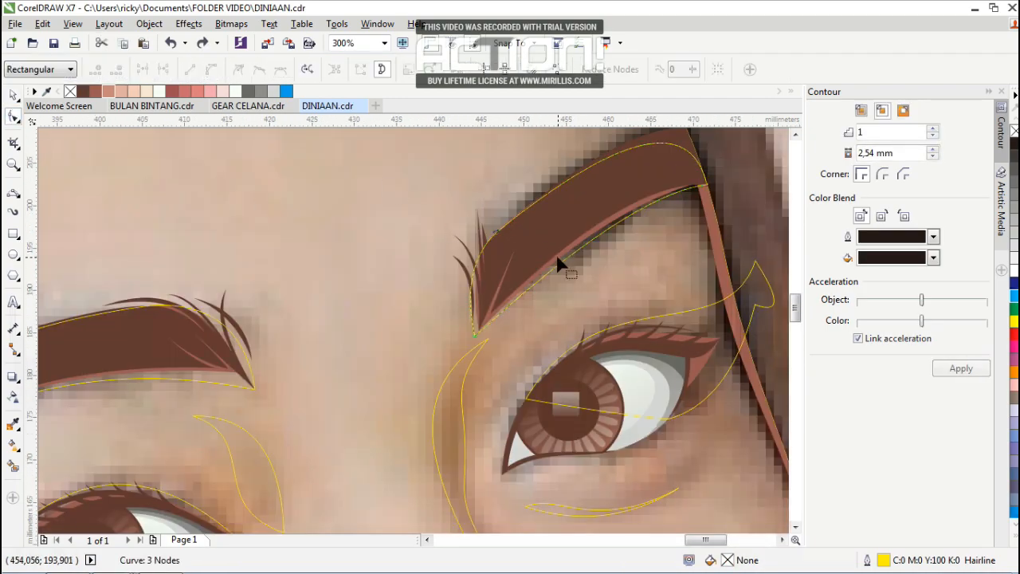
scroll(666, 217, "down", 1)
key("space")
scroll(444, 229, "down", 1)
Intersect the grouped shadow shapes with the face outline and delete the original untrimmed group.
left_click_drag(571, 242, 661, 248)
key("ctrl+z")
left_click(532, 169, "shift")
left_click_drag(567, 163, 617, 175)
key("Delete")
Fill the trimmed shadow group with light brown and remove its yellow outline.
left_click(438, 323)
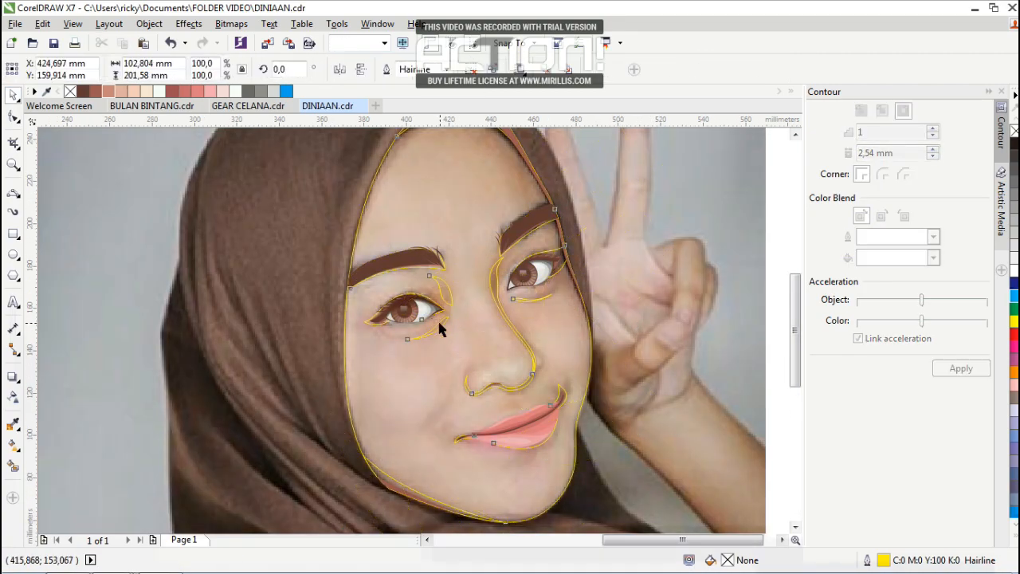
right_click(70, 91)
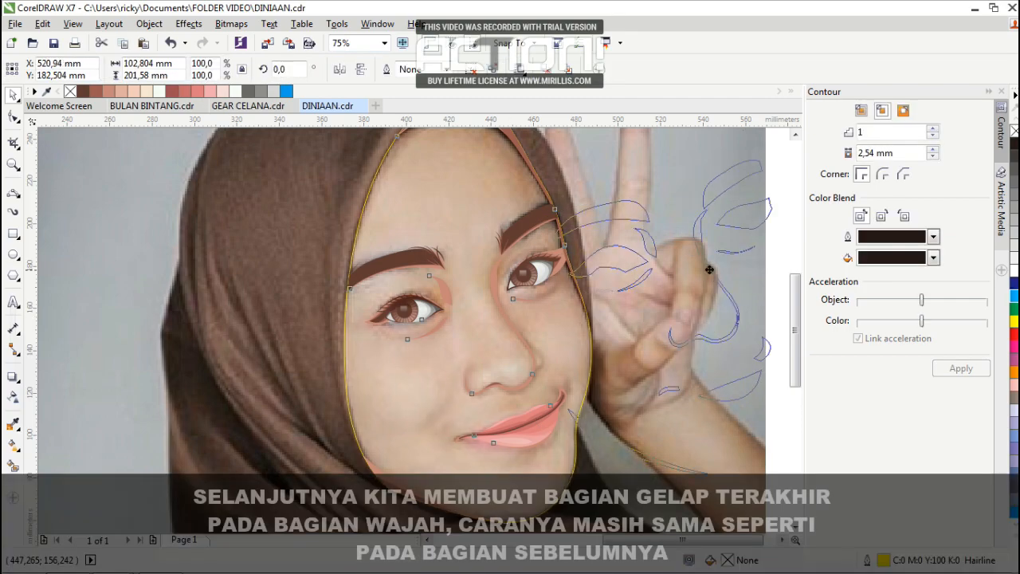
Move the trimmed shadow group off the face to inspect it, undo the move and deselect the group.
scroll(608, 281, "down", 1)
left_click_drag(523, 310, 715, 274)
key("ctrl+z")
scroll(548, 306, "up", 1)
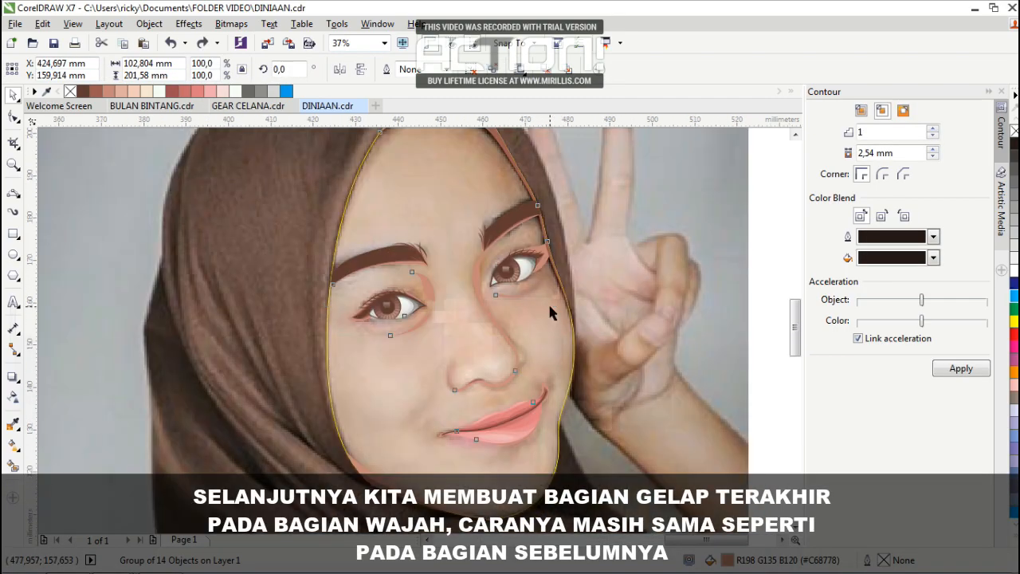
key("Escape")
Draw a curved shadow outline from the top of the left eyebrow down to the nose bridge and refine its bend.
scroll(542, 303, "up", 1)
scroll(446, 272, "down", 2)
scroll(441, 273, "up", 1)
left_click(14, 193)
scroll(410, 205, "up", 1)
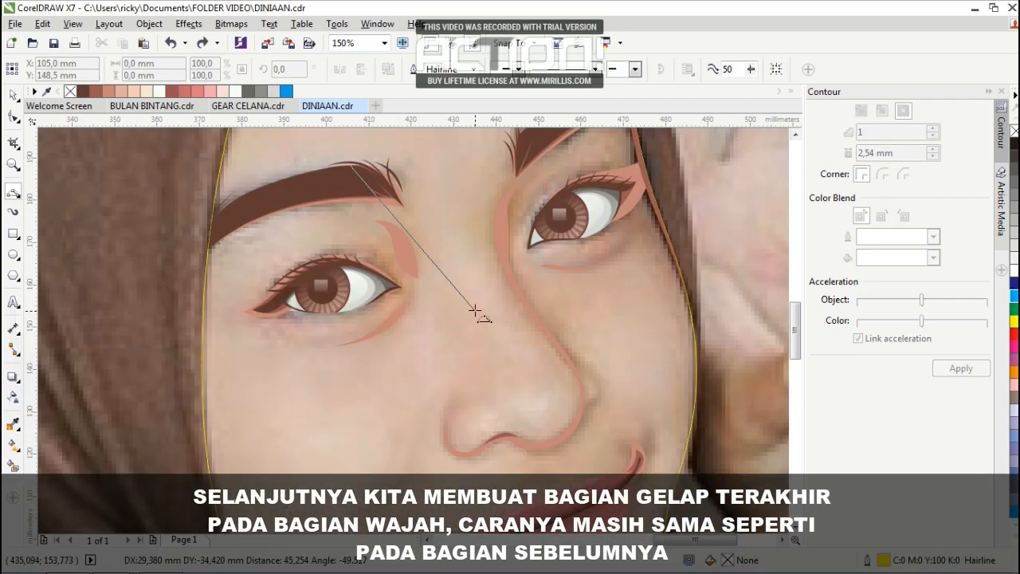
left_click(429, 181)
key("F10")
scroll(473, 308, "up", 1)
left_click_drag(422, 212, 418, 212)
scroll(473, 307, "down", 1)
Extend the shadow outline with a wavy curve from the nose bridge to the inner corner of the left eye.
key("F5")
scroll(448, 292, "up", 1)
left_click_drag(493, 321, 369, 252)
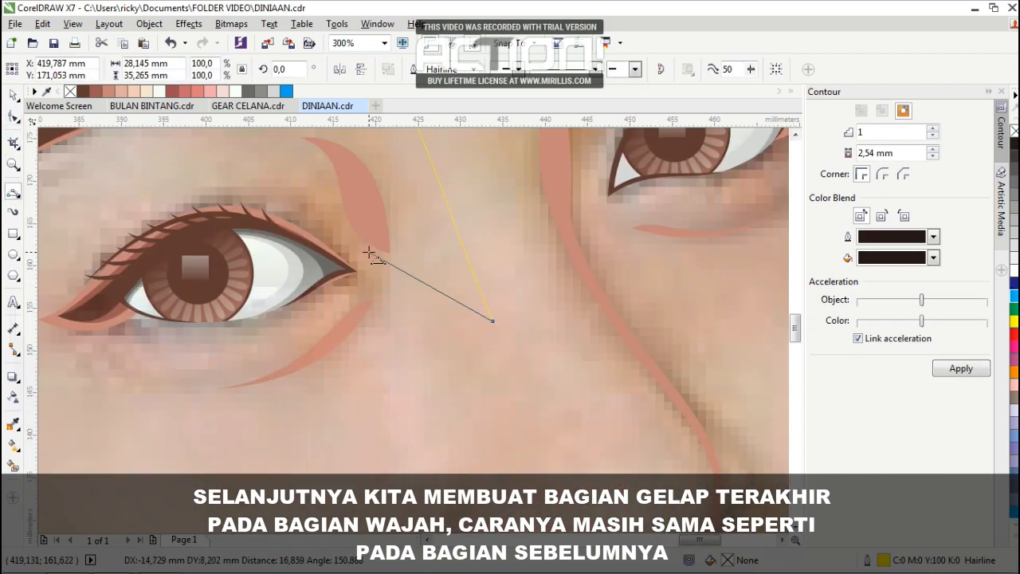
left_click(18, 116)
left_click_drag(451, 324, 443, 251)
Continue the outline beneath the left eye to its outer corner and reshape it along the lower lid.
left_click(14, 191)
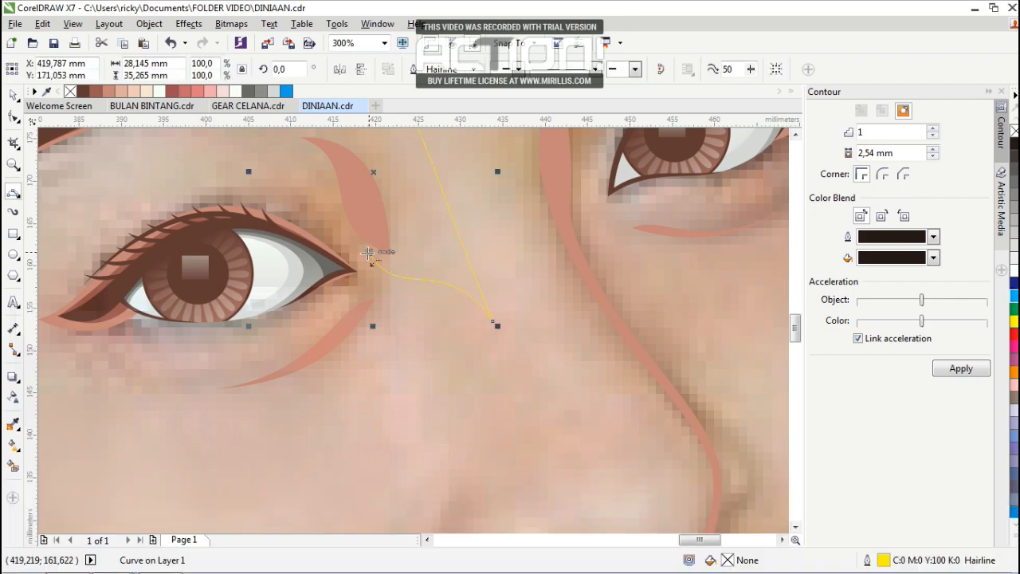
left_click_drag(382, 277, 128, 339)
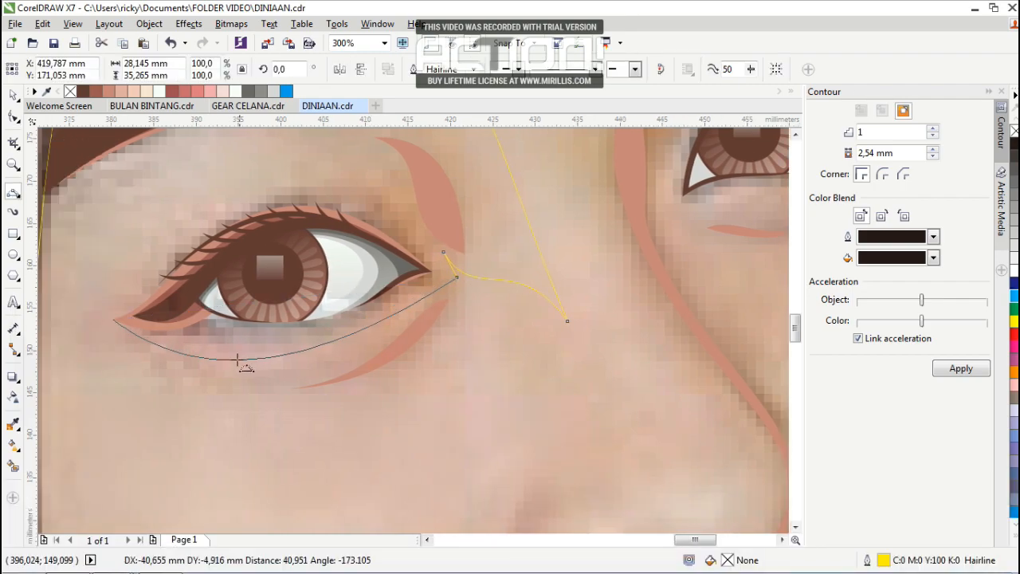
left_click(237, 362)
key("F10")
left_click_drag(305, 313, 307, 311)
left_click_drag(191, 385, 290, 376)
scroll(321, 305, "up", 1)
double_click(317, 310)
left_click_drag(317, 310, 321, 329)
left_click_drag(488, 269, 487, 253)
scroll(429, 300, "down", 1)
scroll(254, 340, "up", 1)
Draw the outline over the left eye's upper lid from the outer corner and fit its curve to the lashes.
left_click(13, 192)
scroll(332, 382, "down", 2)
scroll(280, 301, "up", 1)
left_click_drag(255, 422, 514, 303)
left_click(365, 307)
left_click(13, 116)
left_click(320, 341)
scroll(320, 340, "up", 1)
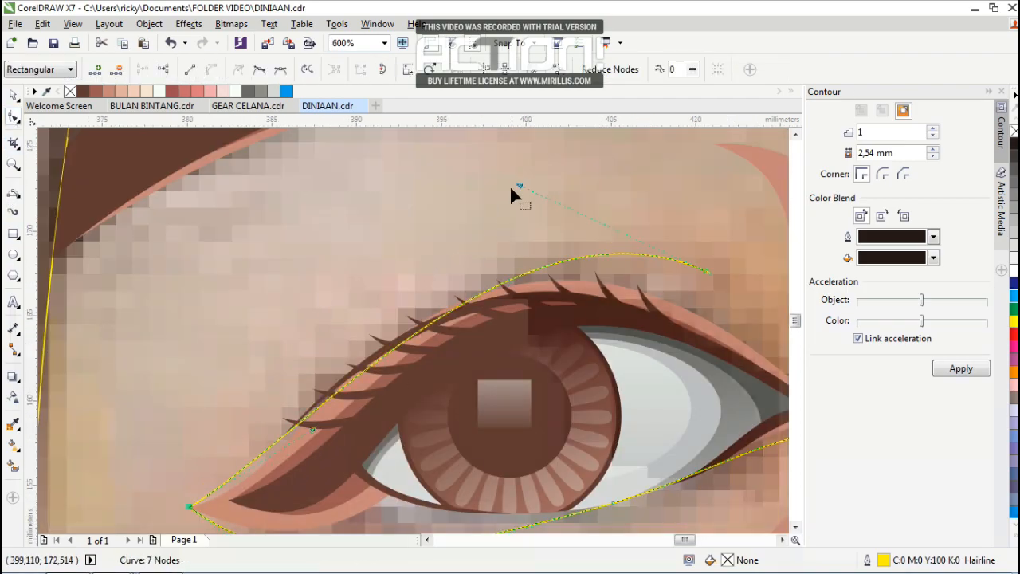
left_click_drag(390, 202, 391, 201)
scroll(407, 341, "down", 1)
scroll(513, 246, "up", 1)
Extend the outline from the upper lid to the underside of the left eyebrow and reshape it as an S-curve.
left_click(14, 193)
scroll(384, 277, "down", 1)
left_click_drag(492, 322, 450, 303)
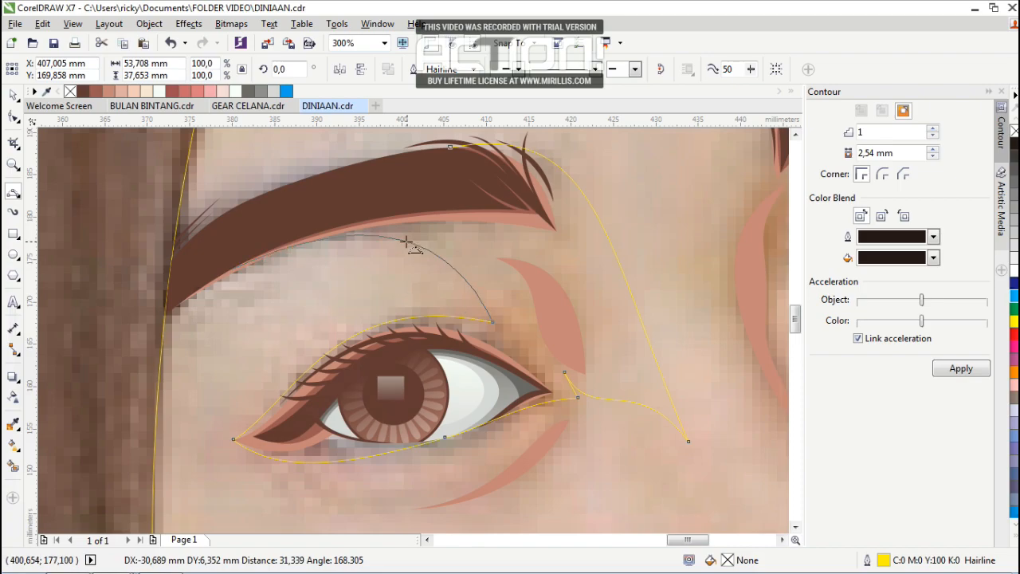
left_click(406, 241)
left_click(14, 116)
scroll(447, 261, "up", 1)
left_click(531, 339)
scroll(484, 327, "down", 1)
left_click_drag(468, 261, 389, 307)
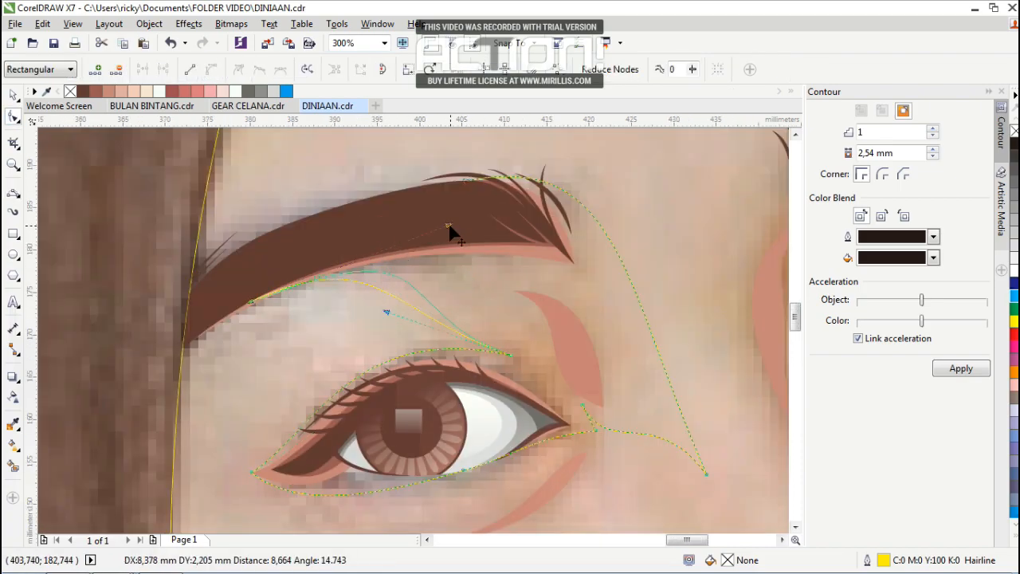
Close the left eye shadow outline with a curve across the eyebrow to its starting point and refine the bend.
left_click(13, 193)
left_click_drag(251, 302, 457, 182)
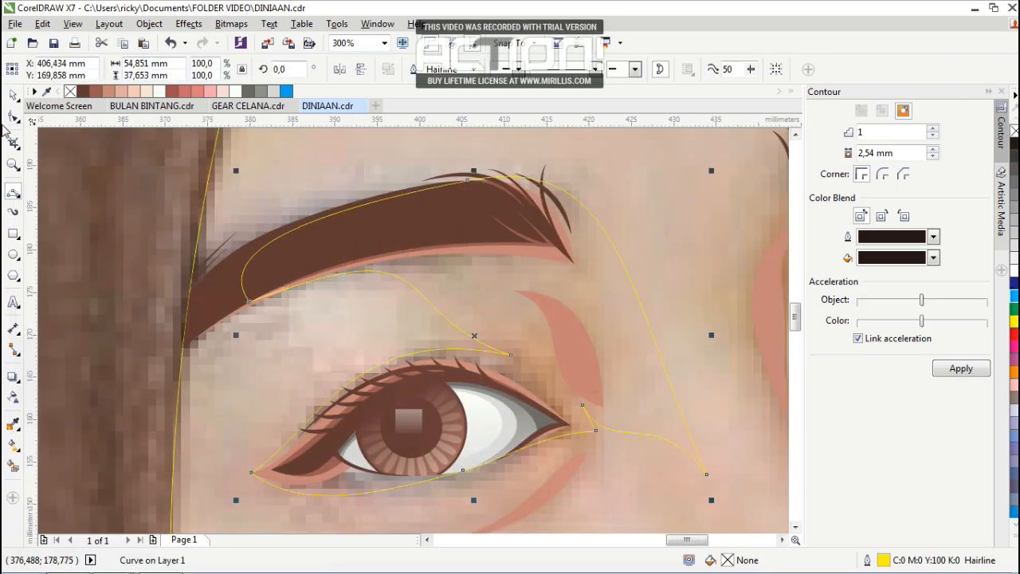
left_click(14, 116)
left_click(450, 197)
scroll(547, 192, "up", 1)
left_click_drag(661, 153, 667, 162)
scroll(523, 210, "down", 2)
Outline the shadow beside the nose bridge from the right eyebrow down and back up to the right eye, and shape its curves.
left_click(14, 193)
scroll(352, 153, "down", 1)
scroll(520, 256, "up", 1)
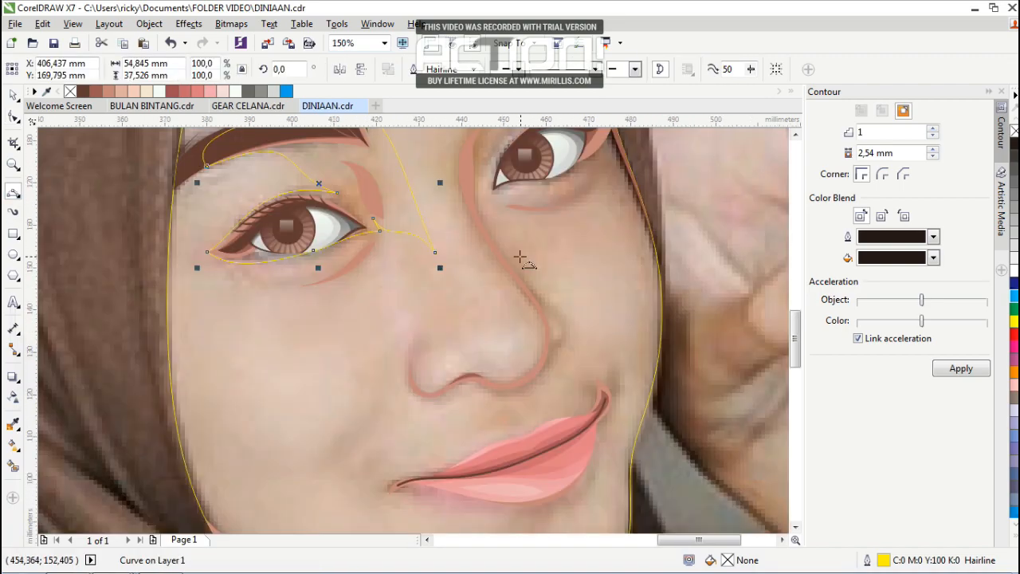
scroll(519, 257, "down", 1)
scroll(482, 199, "up", 1)
scroll(471, 228, "up", 1)
left_click_drag(496, 163, 519, 455)
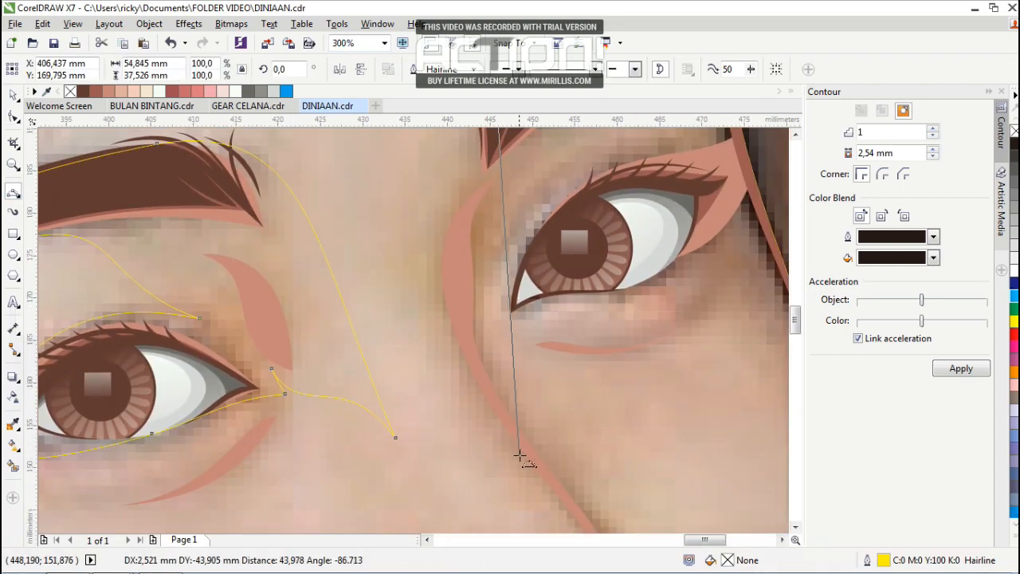
left_click(423, 203)
scroll(431, 227, "down", 1)
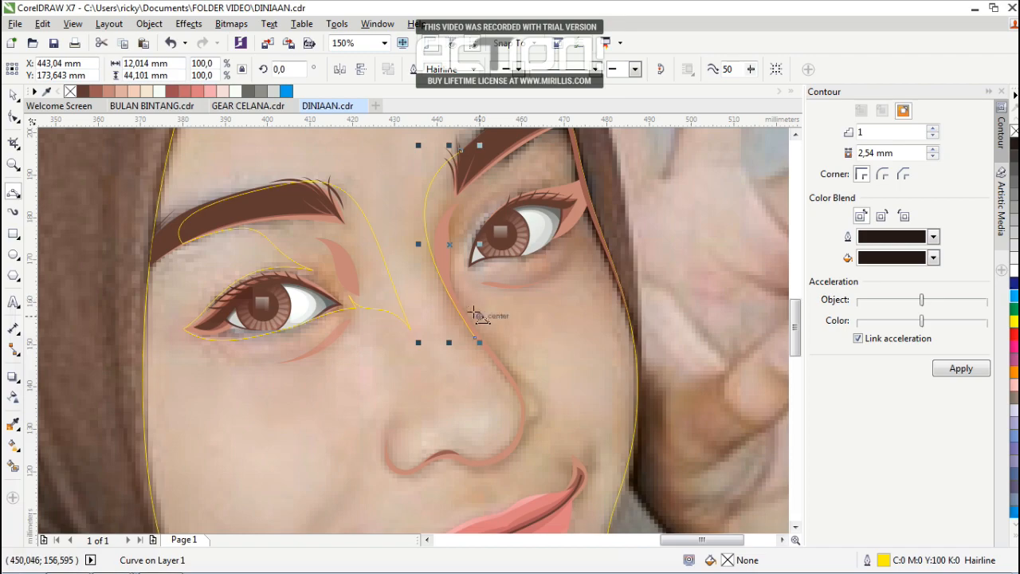
scroll(476, 314, "up", 1)
key("F10")
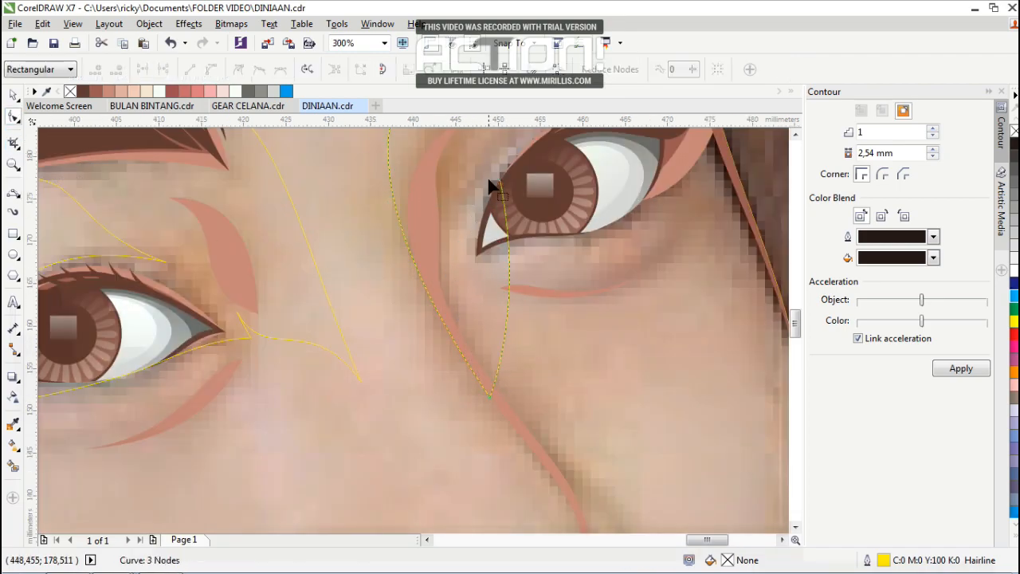
left_click_drag(398, 246, 400, 248)
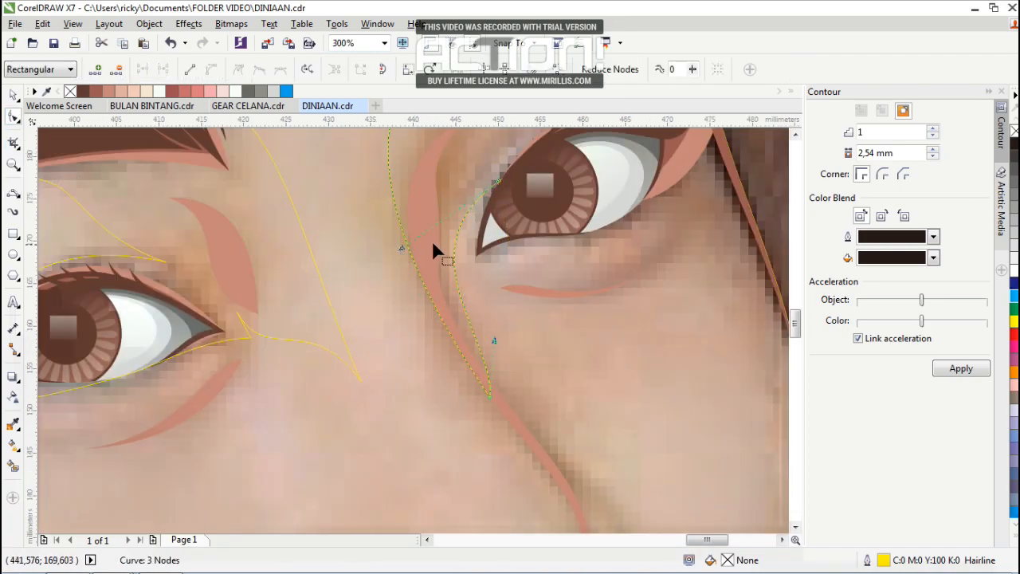
Extend the outline across the right eye and below its outer corner to the face edge, and smooth its nodes.
key("F5")
scroll(430, 243, "down", 1)
scroll(446, 191, "up", 1)
left_click_drag(483, 231, 560, 285)
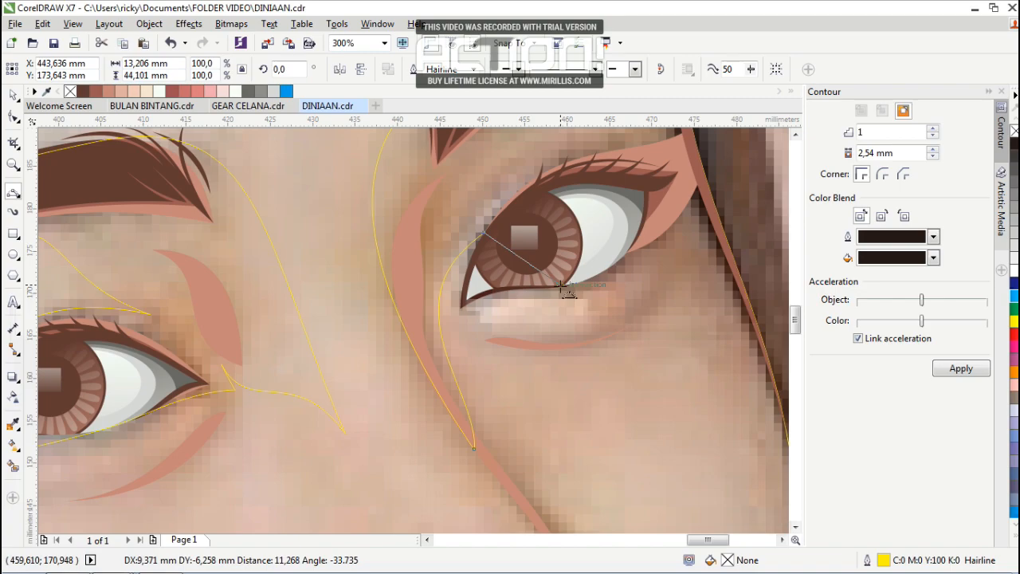
left_click(681, 243)
key("F10")
double_click(675, 255)
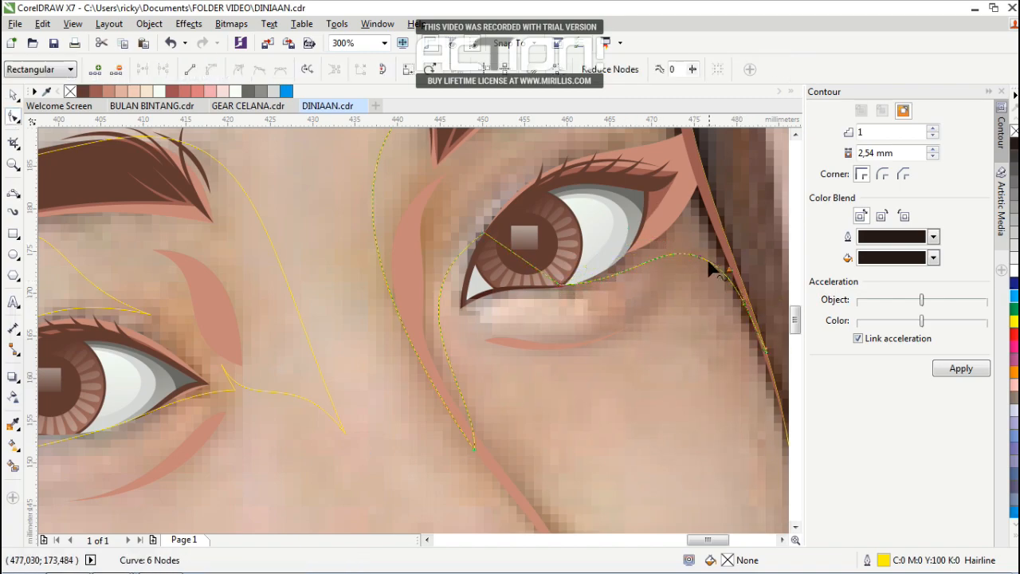
left_click_drag(711, 262, 698, 259)
scroll(697, 260, "down", 1)
scroll(690, 261, "up", 1)
double_click(687, 255)
scroll(682, 253, "down", 1)
Close the right eye shadow outline beyond the face edge and over the right eyebrow, and adjust its curve.
key("F5")
scroll(653, 279, "down", 1)
scroll(633, 299, "up", 1)
left_click_drag(626, 368, 571, 185)
left_click(669, 266)
scroll(474, 209, "up", 1)
left_click_drag(463, 254, 667, 161)
left_click(590, 165)
key("F10")
left_click_drag(390, 345, 394, 345)
scroll(419, 266, "down", 1)
Draw a closed highlight shape between the right eyebrow and upper eyelid and refine its three-node outline.
key("F5")
scroll(519, 262, "up", 1)
mouse_move(361, 410)
left_mouse_down()
mouse_move(505, 234)
mouse_move(550, 226)
left_mouse_up()
left_click(442, 278)
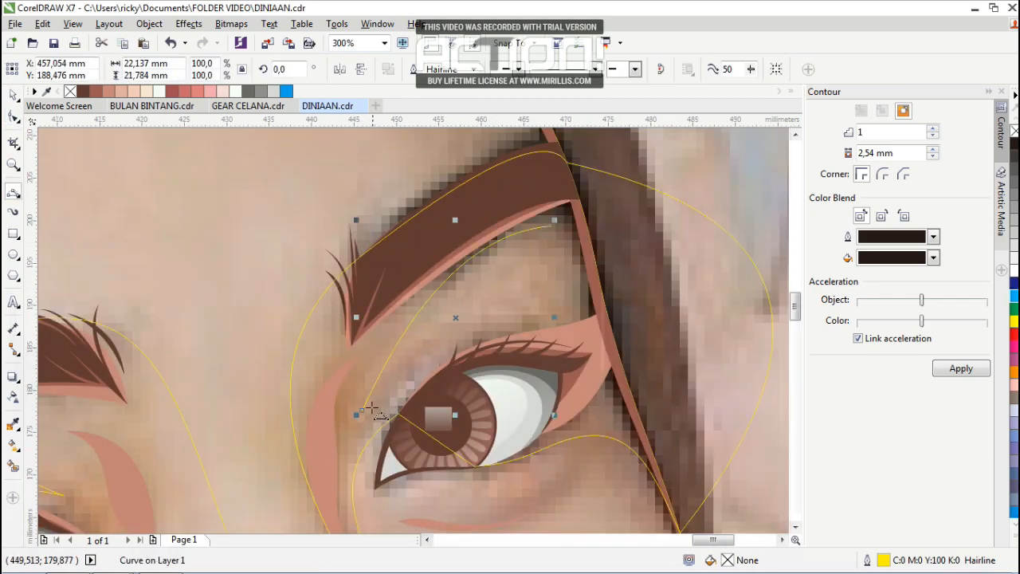
left_click(560, 337)
key("F10")
left_click_drag(562, 231, 564, 231)
left_click_drag(485, 284, 487, 285)
scroll(572, 292, "up", 1)
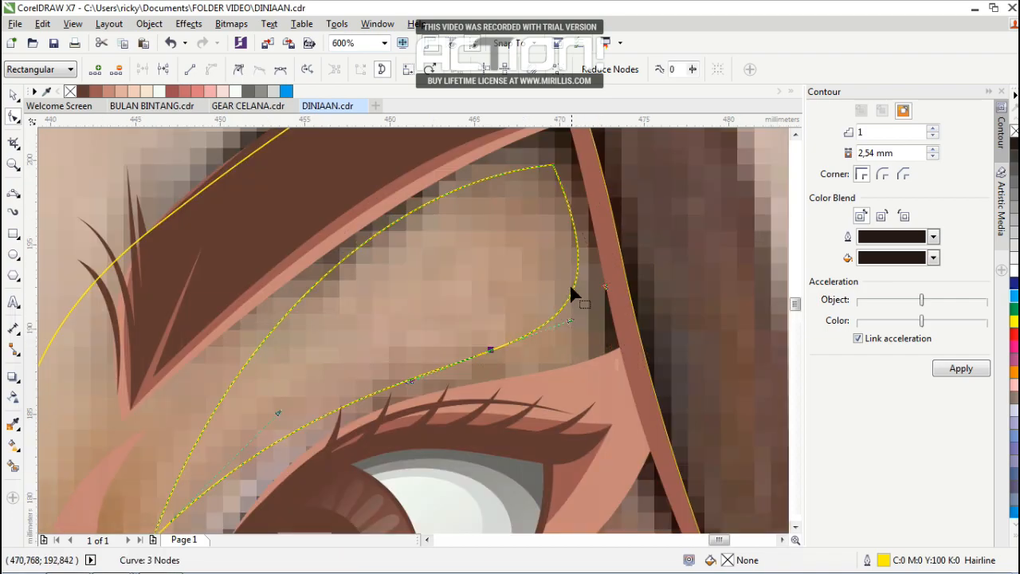
Combine the eyelid highlight shape with the surrounding right eye shadow outline.
left_click(14, 95)
scroll(542, 267, "down", 1)
left_click(281, 340, "shift")
key("ctrl+l")
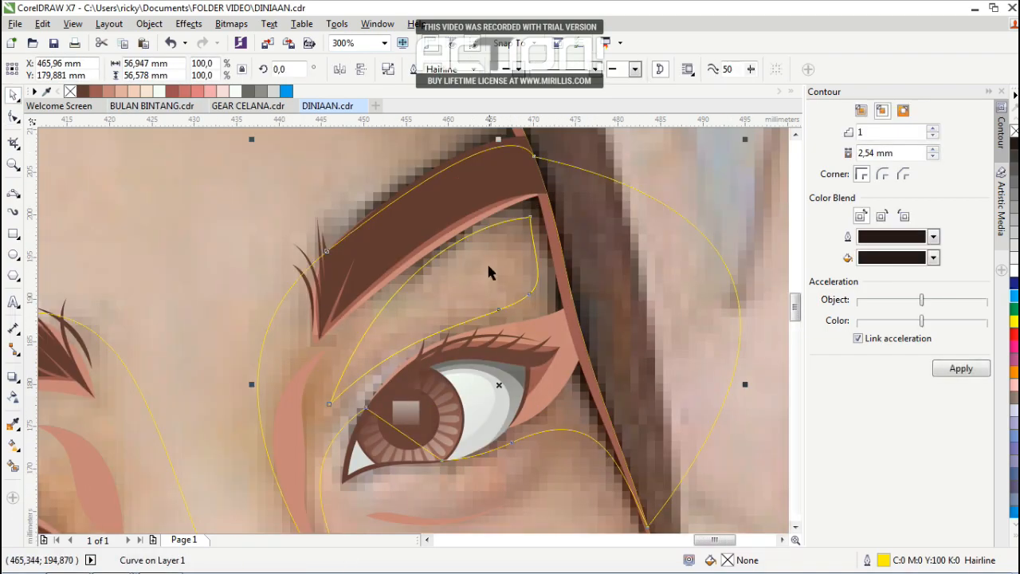
left_click(491, 254)
Draw a curve along the forehead's upper shadow edge from the left hijab edge to the right eyebrow, and fit its nodes.
scroll(518, 223, "down", 2)
left_click(14, 197)
scroll(522, 132, "up", 1)
left_click(265, 211)
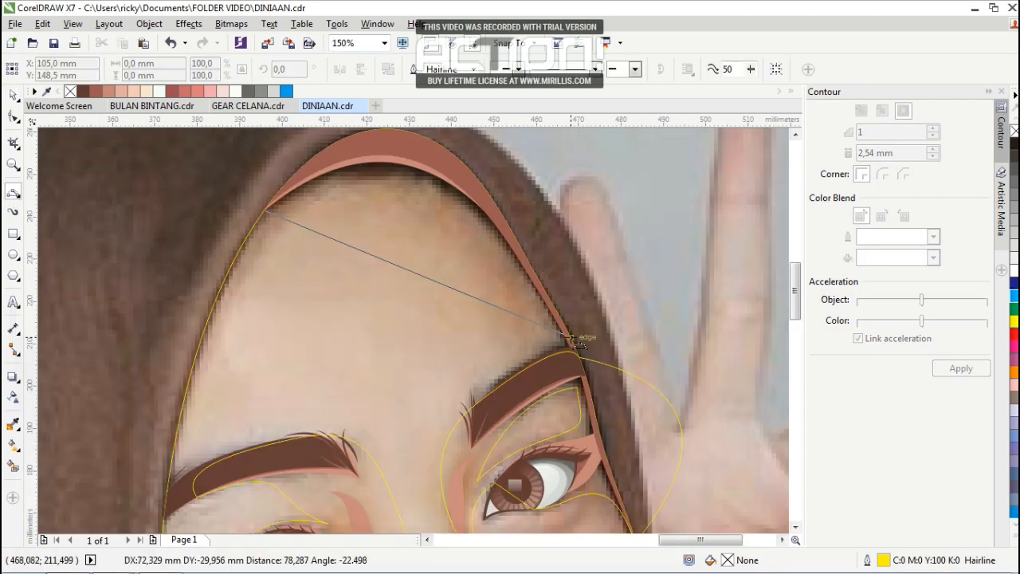
left_click(424, 189)
left_click(14, 116)
left_click_drag(570, 335, 571, 347)
scroll(451, 160, "up", 1)
scroll(514, 257, "down", 1)
left_click_drag(532, 227, 532, 227)
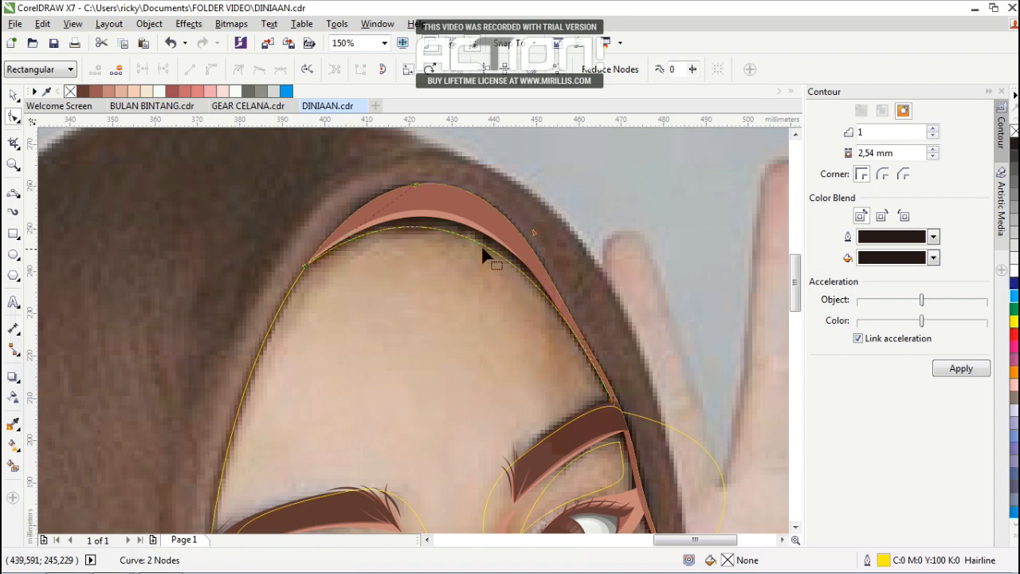
scroll(522, 272, "up", 1)
double_click(510, 269)
scroll(611, 227, "down", 1)
scroll(636, 343, "up", 1)
left_click_drag(620, 294, 609, 309)
scroll(613, 216, "down", 1)
Close the upper forehead shadow outline with curves over the hijab, outside the face edge.
left_click(15, 194)
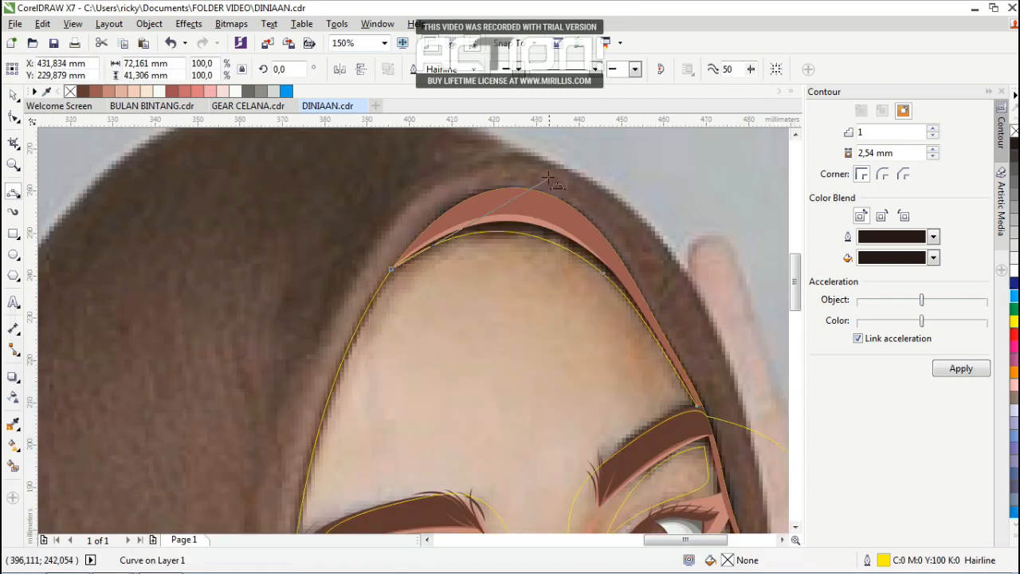
left_click_drag(397, 268, 635, 187)
left_click(522, 149)
scroll(612, 208, "down", 1)
left_click_drag(624, 197, 658, 308)
left_click(677, 267)
scroll(670, 313, "up", 2)
left_click(13, 116)
scroll(616, 296, "up", 1)
scroll(607, 271, "down", 3)
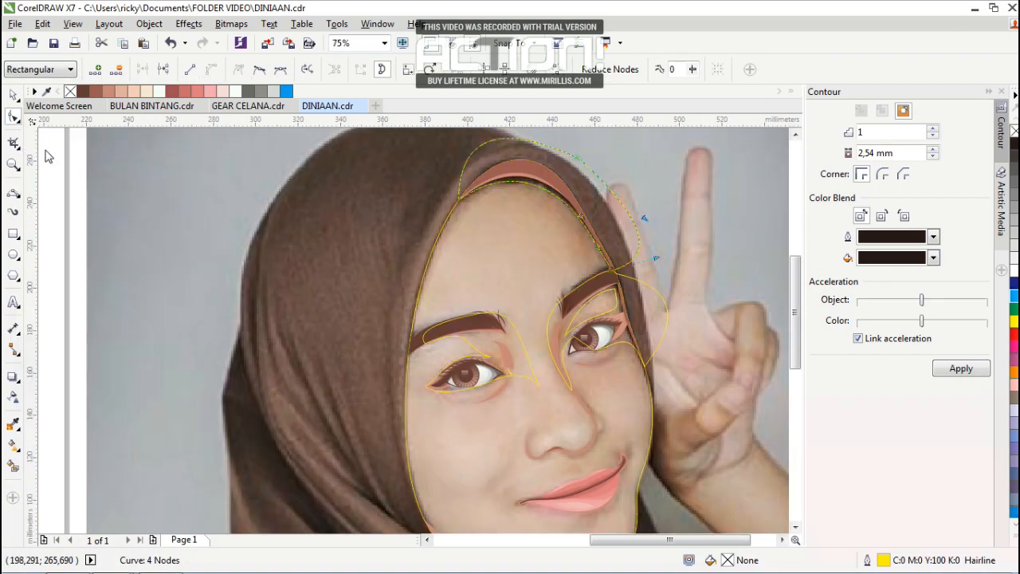
Outline the shadow on the right side of the forehead, redrawing its first curve and closing it beyond the face edge.
scroll(579, 195, "up", 1)
left_click(14, 194)
left_click_drag(641, 338, 543, 173)
key("ctrl+z")
left_click_drag(441, 132, 670, 383)
left_click(535, 170)
left_click(734, 222)
scroll(665, 389, "up", 1)
left_click_drag(594, 385, 677, 377)
left_click(642, 376)
Draw a short curve inside the left nostril wing to start the nose shadow outline.
scroll(527, 366, "down", 3)
scroll(521, 456, "up", 3)
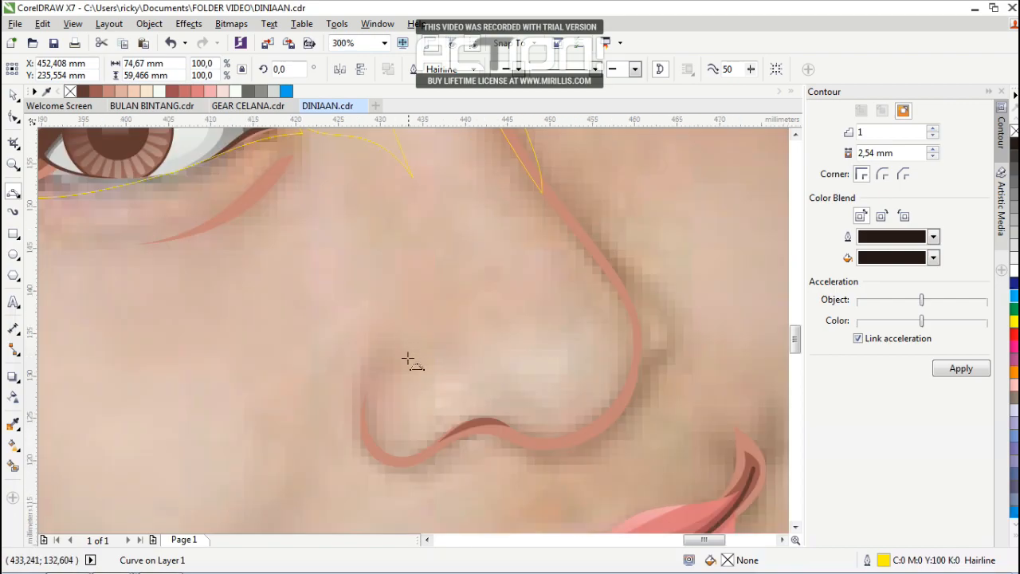
scroll(440, 295, "down", 1)
scroll(443, 293, "up", 1)
key("F10")
scroll(394, 308, "down", 1)
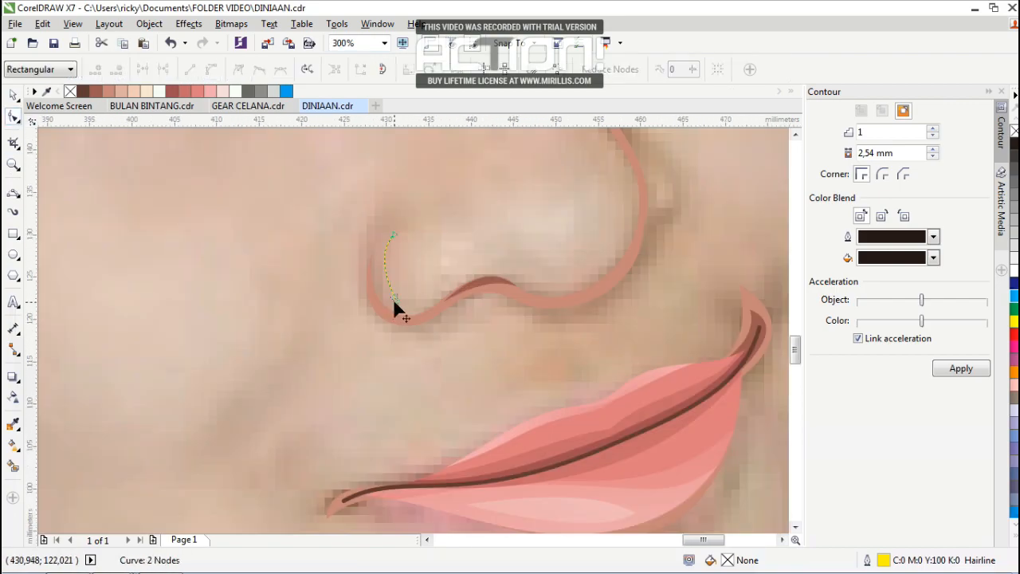
Extend the nose shadow curve from the left nostril along the nose's underside to the inside of the right nostril wing.
scroll(374, 263, "up", 2)
scroll(186, 341, "down", 1)
scroll(291, 319, "up", 1)
left_click_drag(290, 319, 415, 277)
left_click(536, 246)
scroll(570, 261, "down", 1)
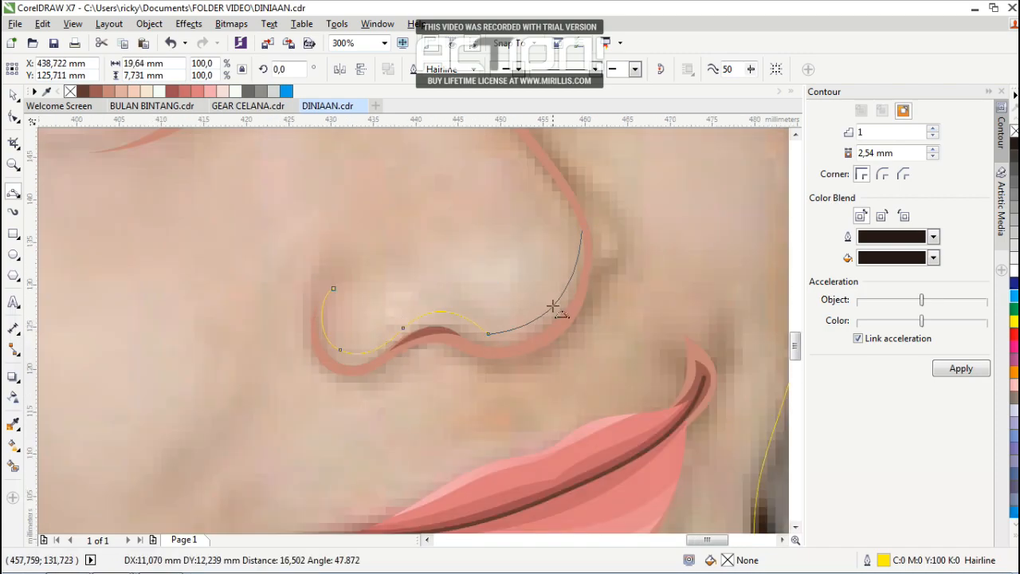
Fit the nodes and handles of the nose shadow curve to the nostril edge, adding nodes around the central dip.
left_click(13, 117)
scroll(541, 372, "up", 1)
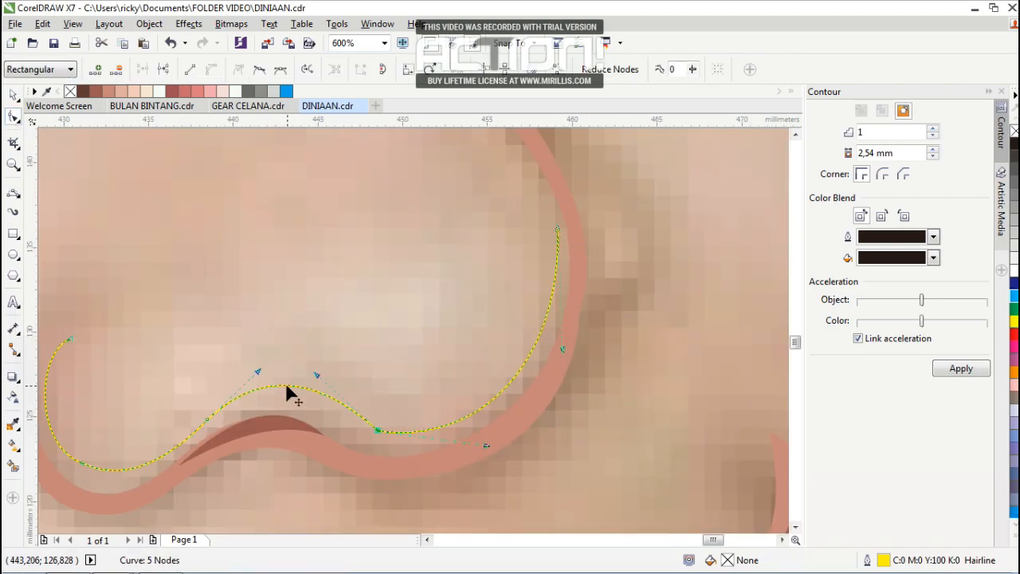
double_click(380, 435)
scroll(376, 432, "up", 1)
left_click_drag(371, 434, 387, 436)
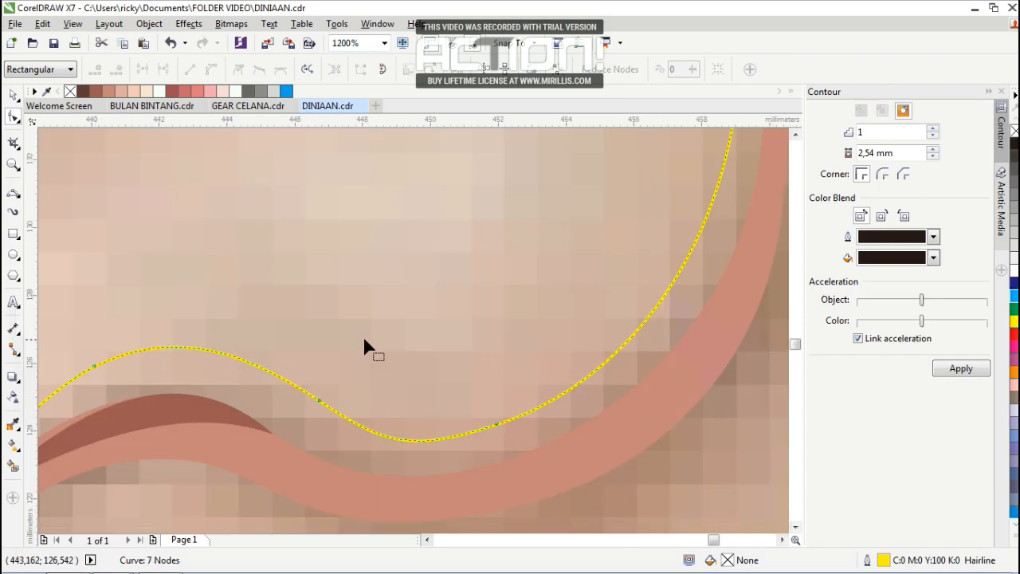
scroll(492, 351, "down", 2)
scroll(529, 274, "up", 1)
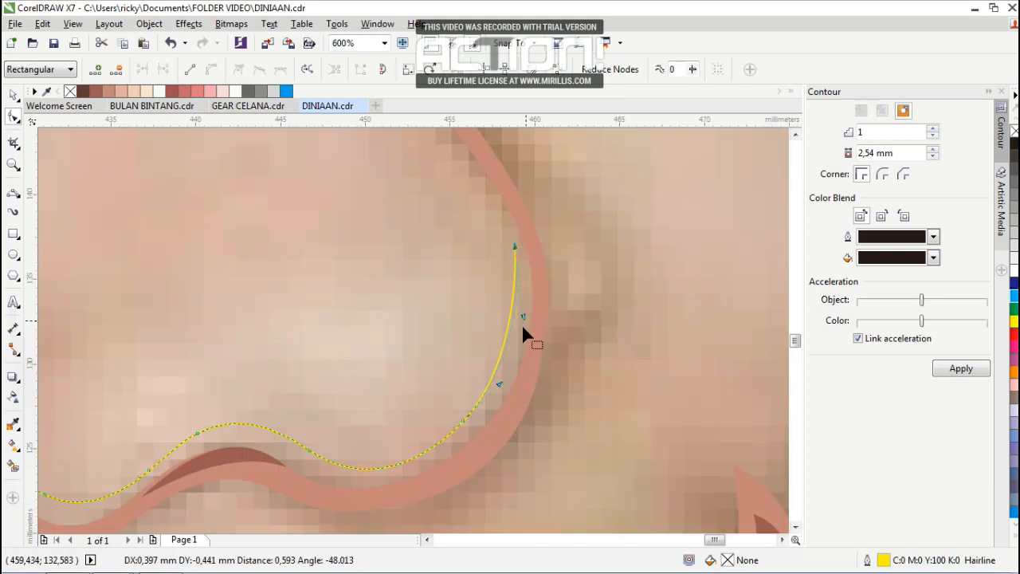
Extend the nose shadow outline up the nose bridge and back down around the right nostril wing, fitting its nodes.
scroll(524, 329, "down", 2)
scroll(413, 307, "up", 2)
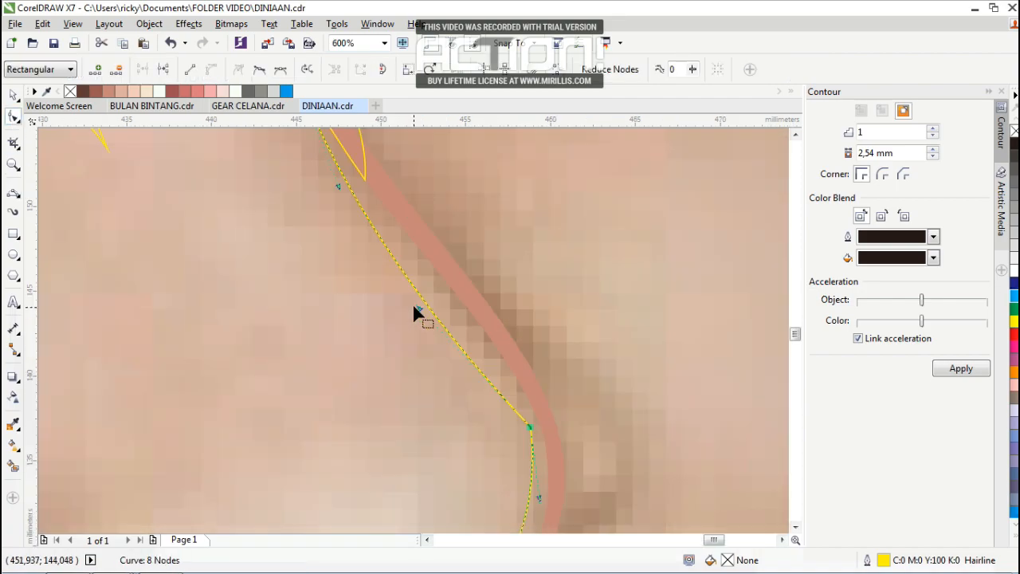
scroll(432, 293, "down", 1)
key("F5")
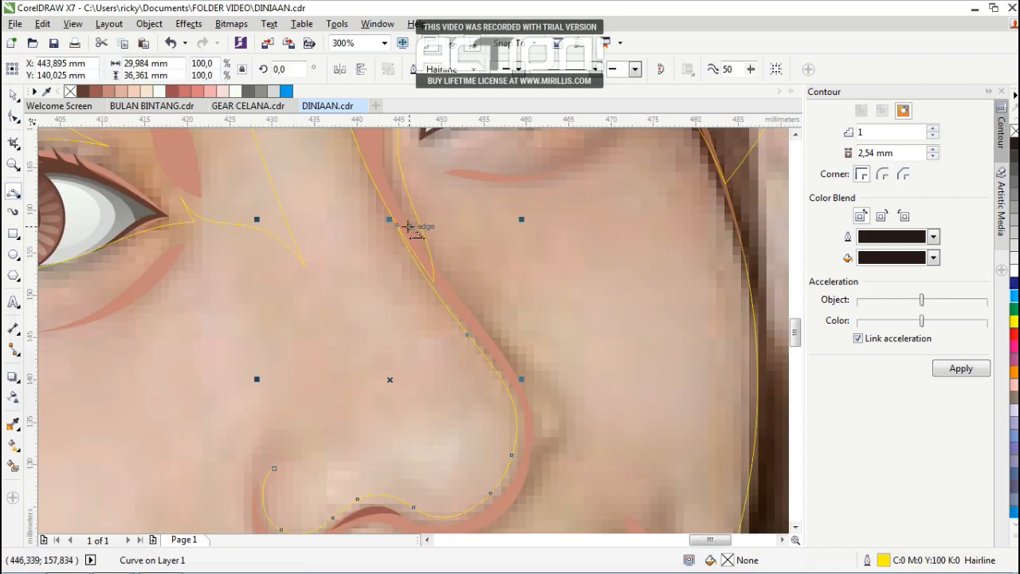
left_click(573, 430)
key("F10")
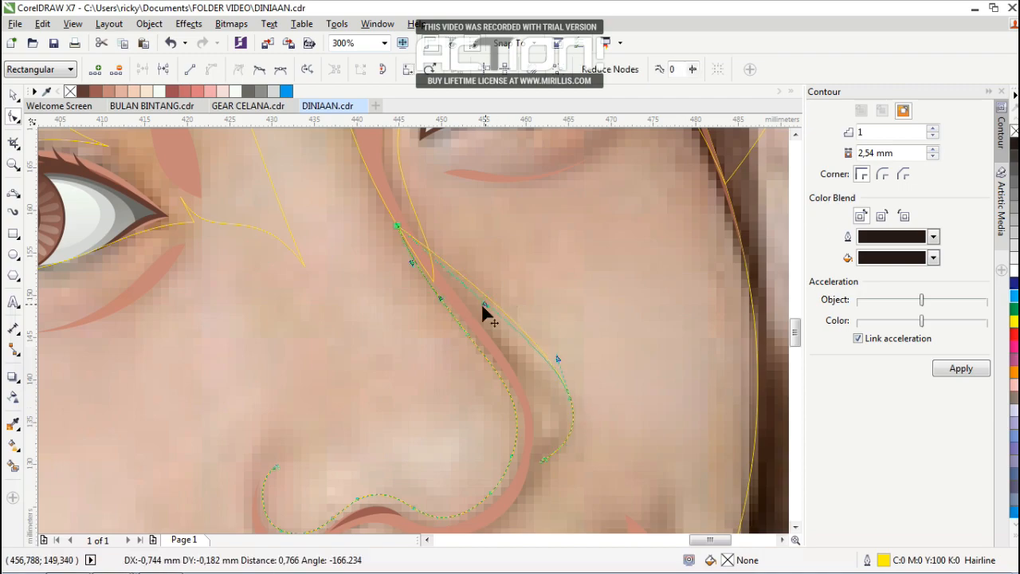
scroll(555, 358, "up", 1)
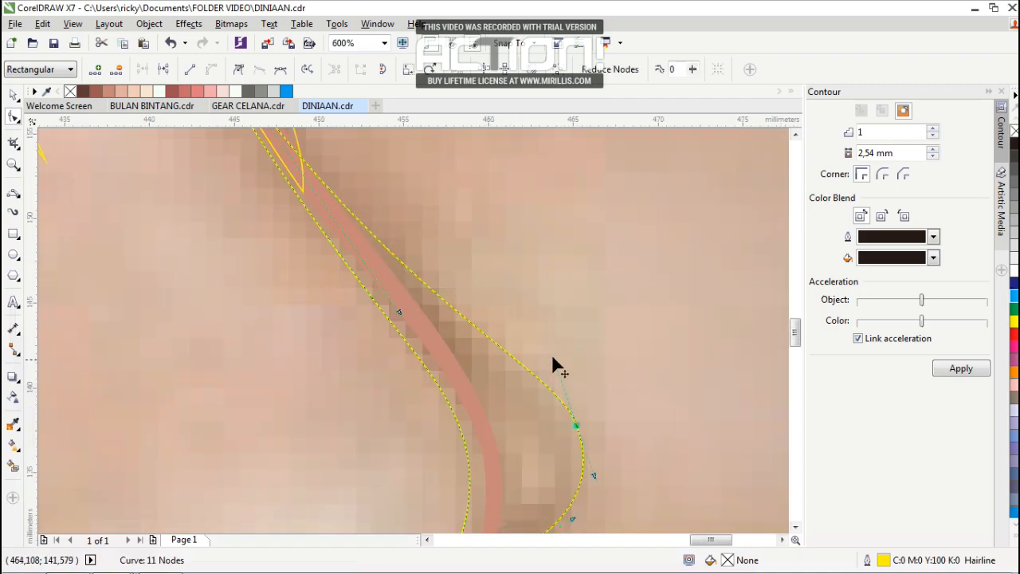
Continue the outline along the outer underside of the nose and close it around the left nostril wing.
key("space")
scroll(455, 261, "down", 3)
left_click(16, 118)
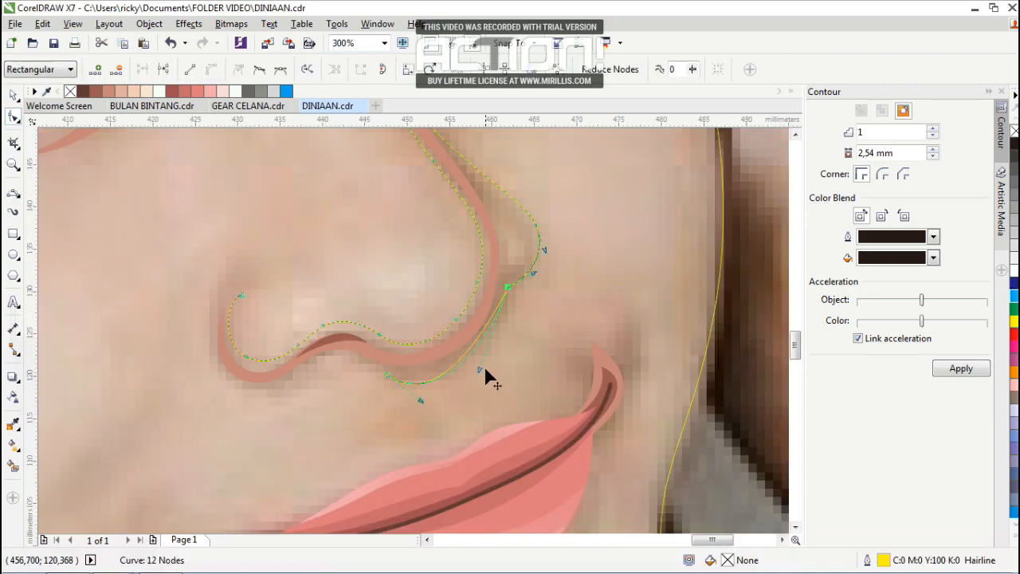
left_click(14, 193)
scroll(321, 397, "up", 1)
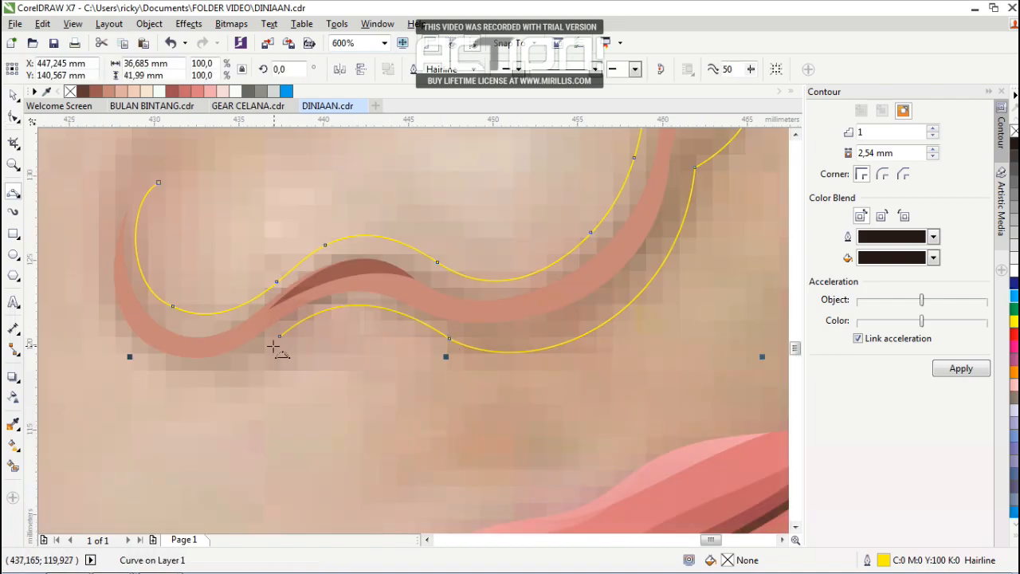
left_click_drag(143, 365, 140, 293)
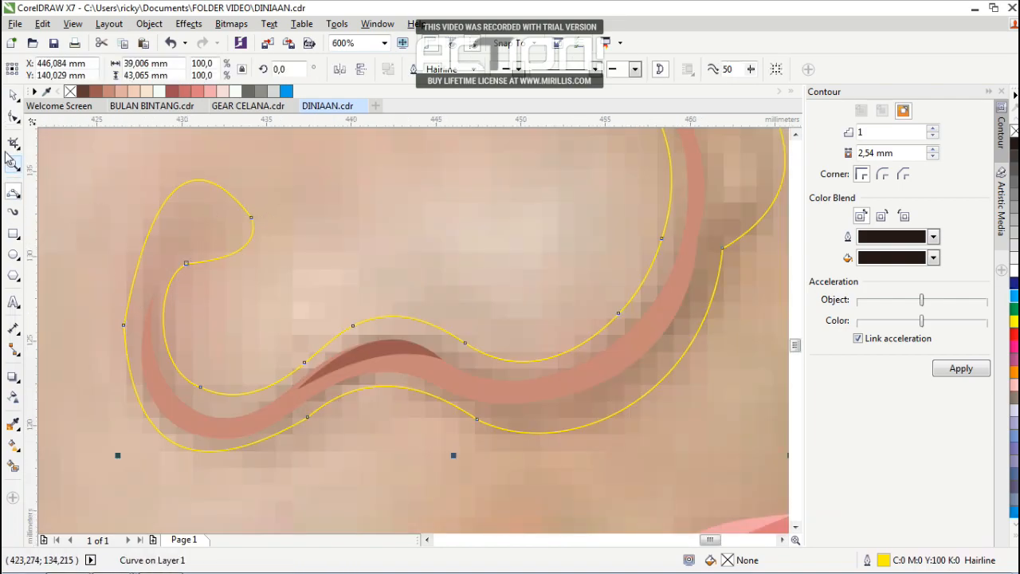
Smooth the closed end of the nose shadow outline around the left nostril by adjusting its nodes.
left_click(13, 116)
scroll(142, 348, "down", 2)
scroll(180, 258, "up", 2)
left_click(185, 235)
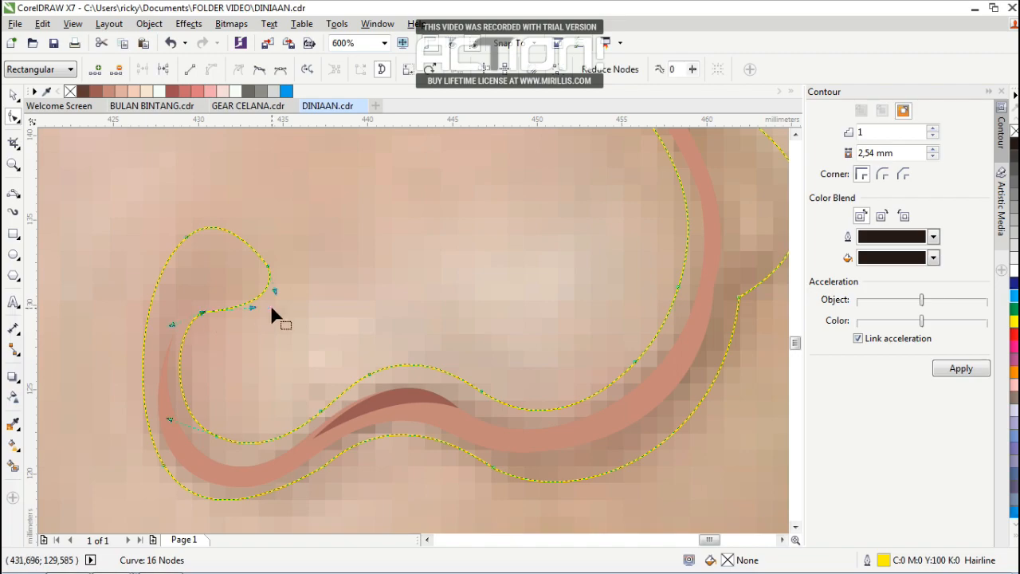
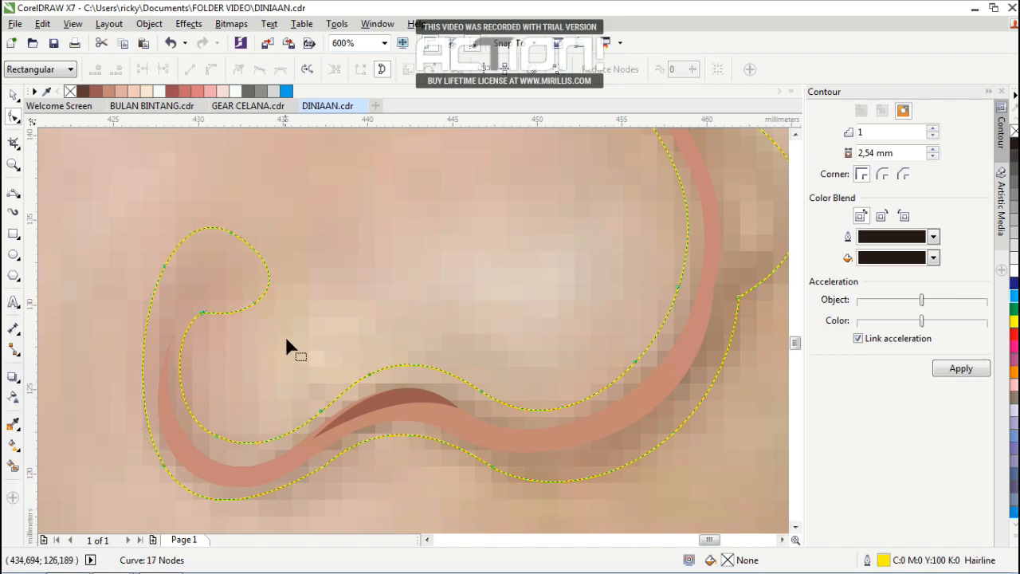
double_click(574, 443)
Draw a closed inner shape beside the right nostril wing and combine it with the nose shadow outline.
scroll(503, 382, "down", 2)
key("F5")
scroll(459, 261, "up", 2)
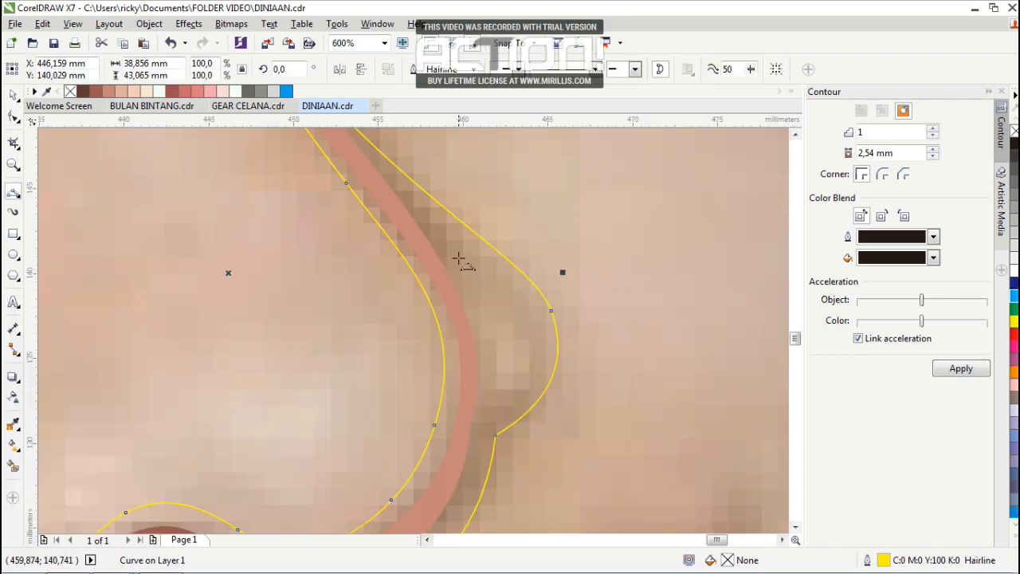
left_click(492, 384)
key("space")
left_click(496, 314, "shift")
key("ctrl+l")
key("F10")
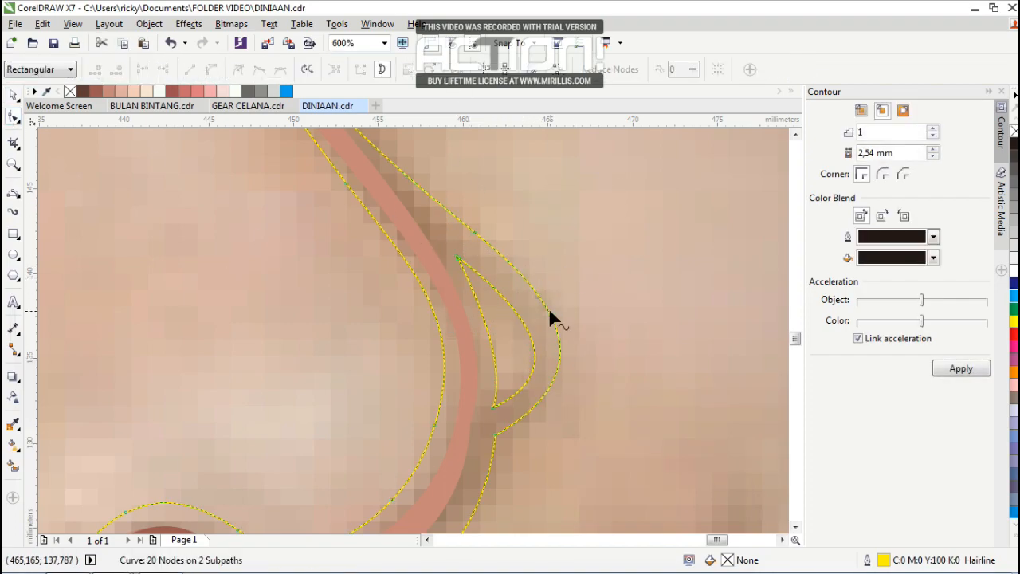
Outline the shadow around the left corner of the mouth, about 21 mm wide.
scroll(549, 312, "down", 4)
key("F5")
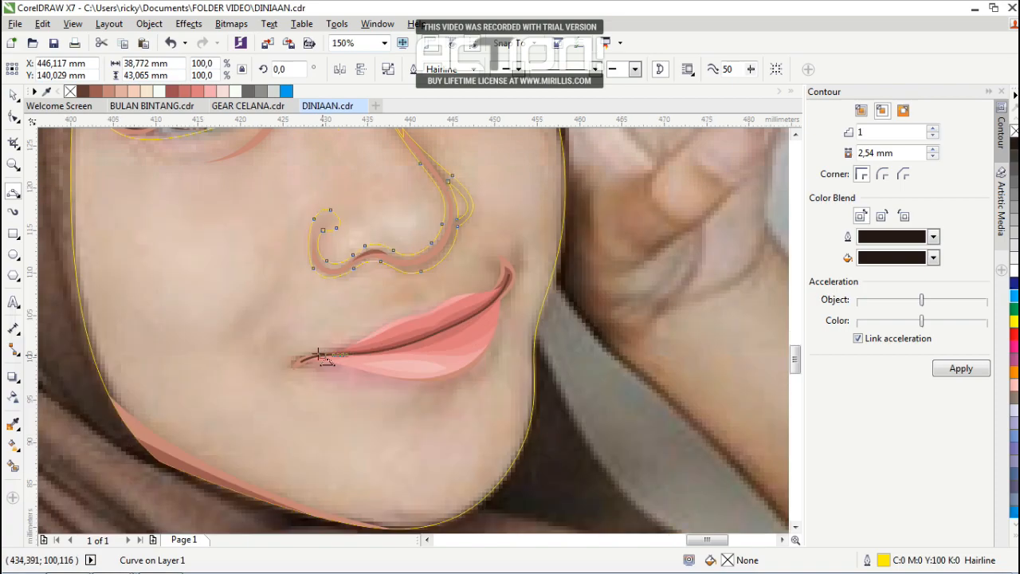
scroll(320, 353, "up", 2)
left_click(359, 340)
left_click(267, 345)
left_click(274, 378)
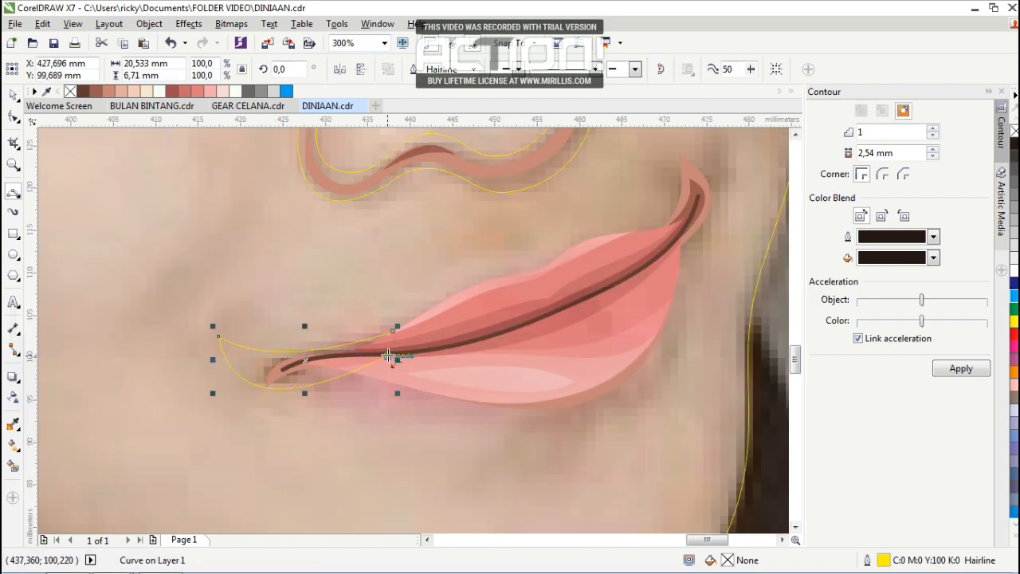
Outline the shadow under the lower lip, about 31 by 16 mm, and the one around the right mouth corner, about 13 by 19 mm.
left_click(349, 373)
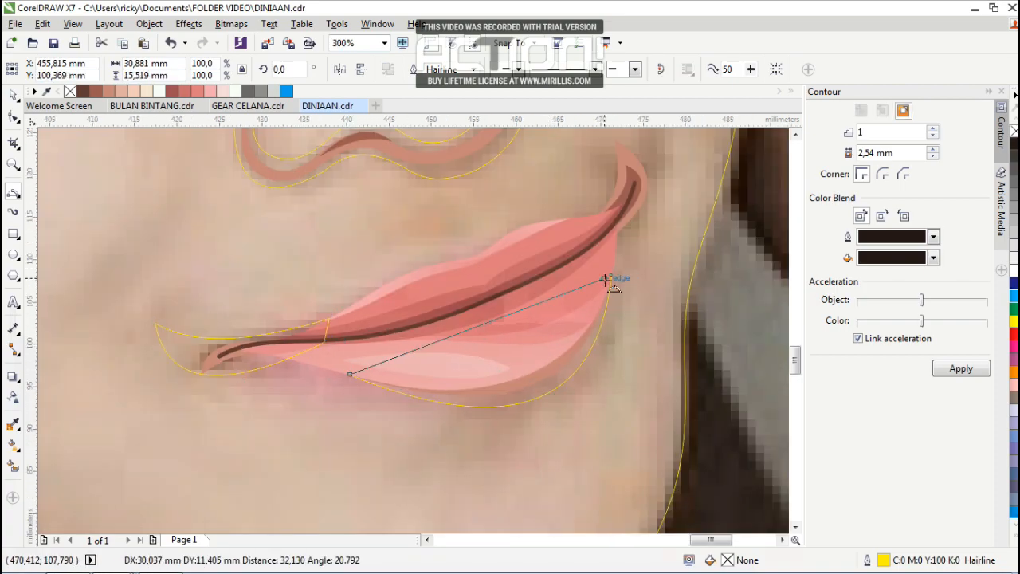
left_click(608, 275)
left_click_drag(549, 281, 549, 342)
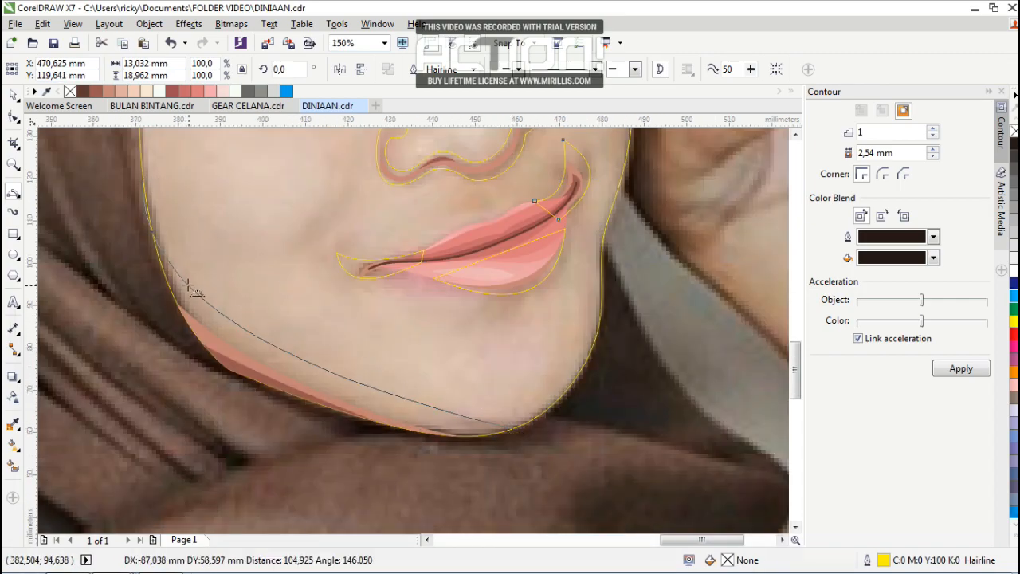
Draw the shadow curve along the left jaw to the chin and close it outside the face, about 95 by 109 mm.
left_click(152, 196)
key("F10")
left_click_drag(151, 195, 263, 373)
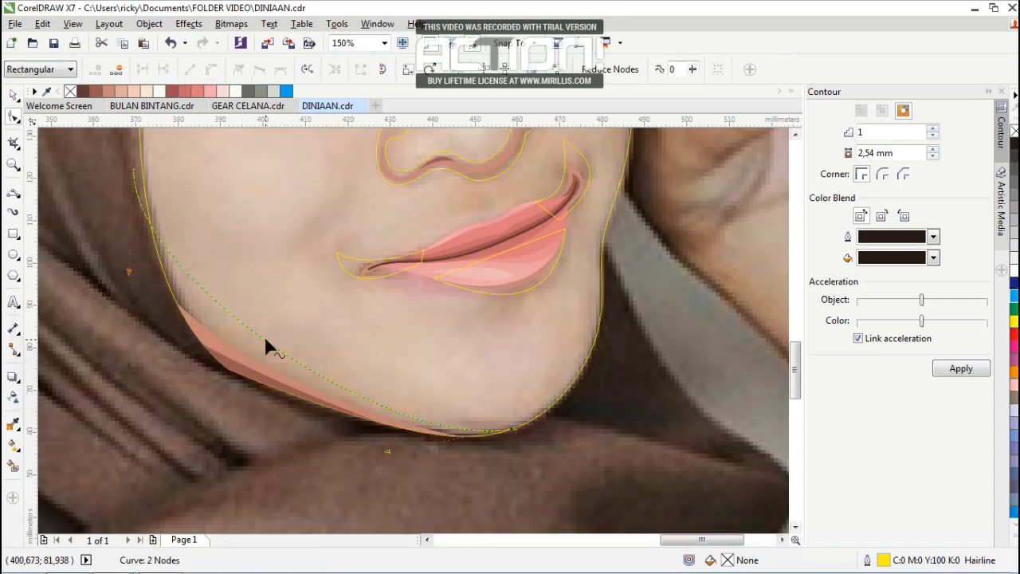
key("space")
key("F3")
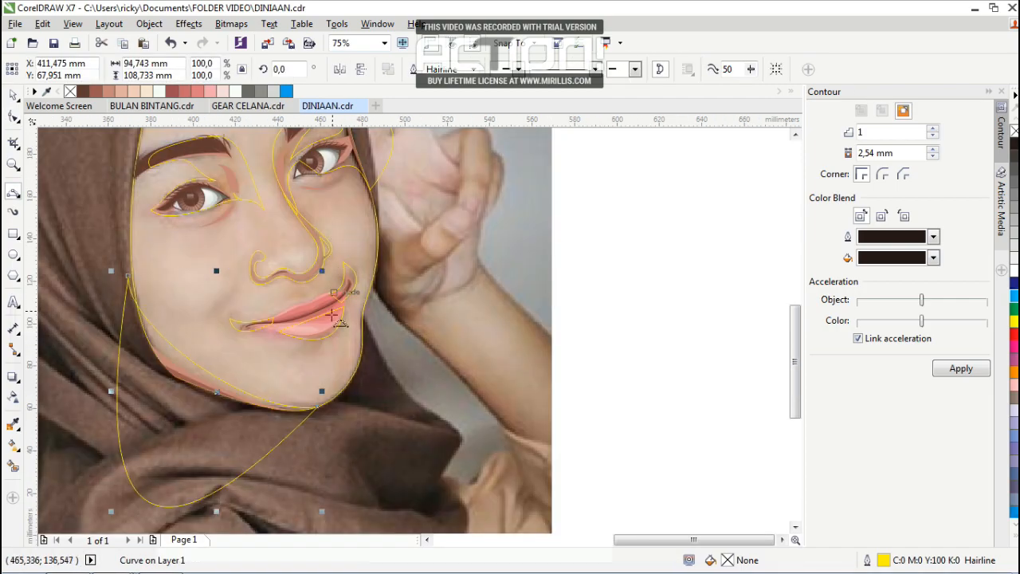
Undo the last curve attempts.
scroll(331, 267, "up", 3)
key("ctrl+z")
scroll(273, 282, "down", 2)
key("ctrl+z")
scroll(173, 271, "up", 4)
scroll(296, 280, "down", 6)
key("ctrl+z")
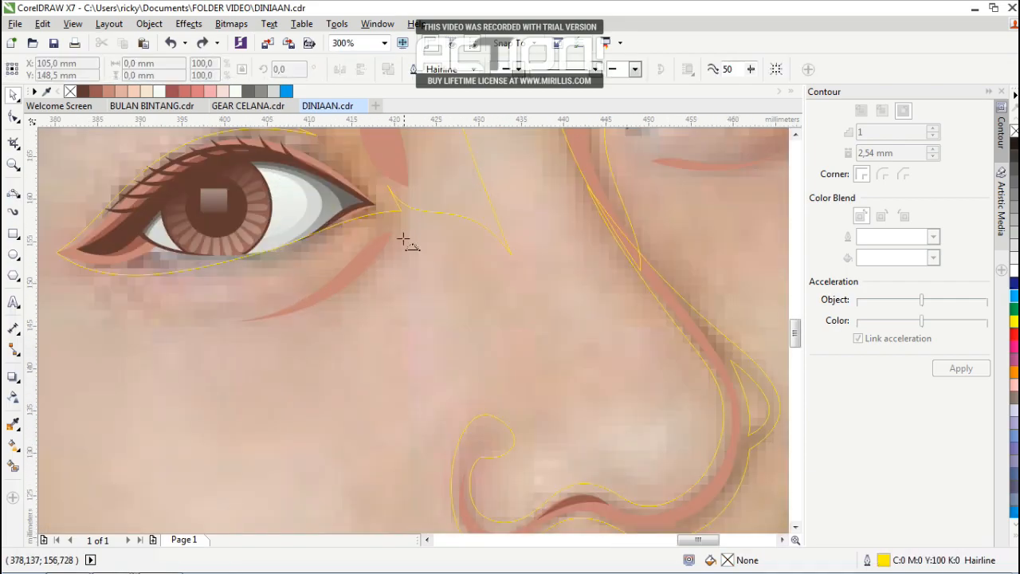
Outline the shadow fold under the left eye as a closed shape about 30 by 11 mm.
left_click_drag(400, 237, 280, 309)
left_click(296, 311)
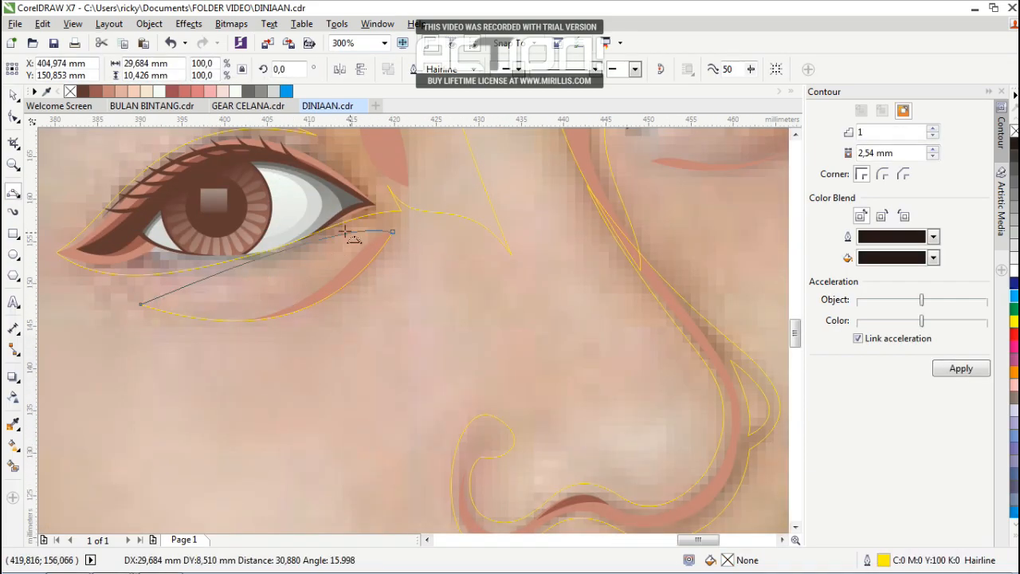
key("F10")
key("F5")
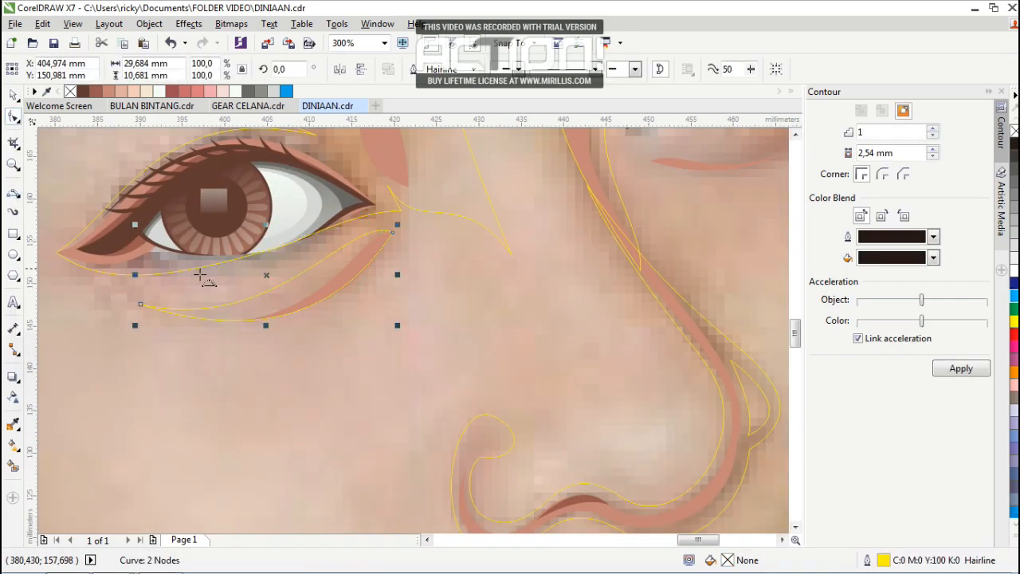
Outline the shadow fold under the right eye as a closed shape and fit its curves.
scroll(177, 295, "up", 2)
left_click_drag(175, 293, 578, 156)
left_click(231, 303)
mouse_move(175, 294)
left_mouse_down()
mouse_move(353, 198)
mouse_move(579, 156)
left_mouse_up()
left_click(532, 174)
key("F10")
left_click_drag(363, 156, 350, 241)
left_click_drag(226, 194, 267, 178)
key("space")
Trim the new facial shadow shapes to the face outline and fill them with R224 G175 B160, without an outline.
scroll(428, 311, "down", 5)
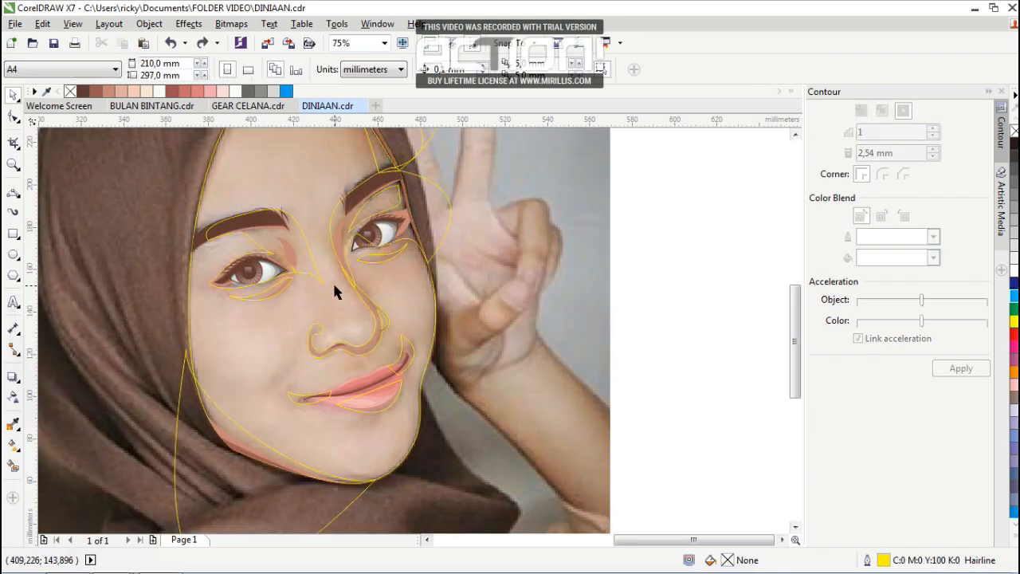
left_click(337, 287)
scroll(337, 286, "up", 4)
left_click(432, 299, "shift")
scroll(358, 292, "up", 2)
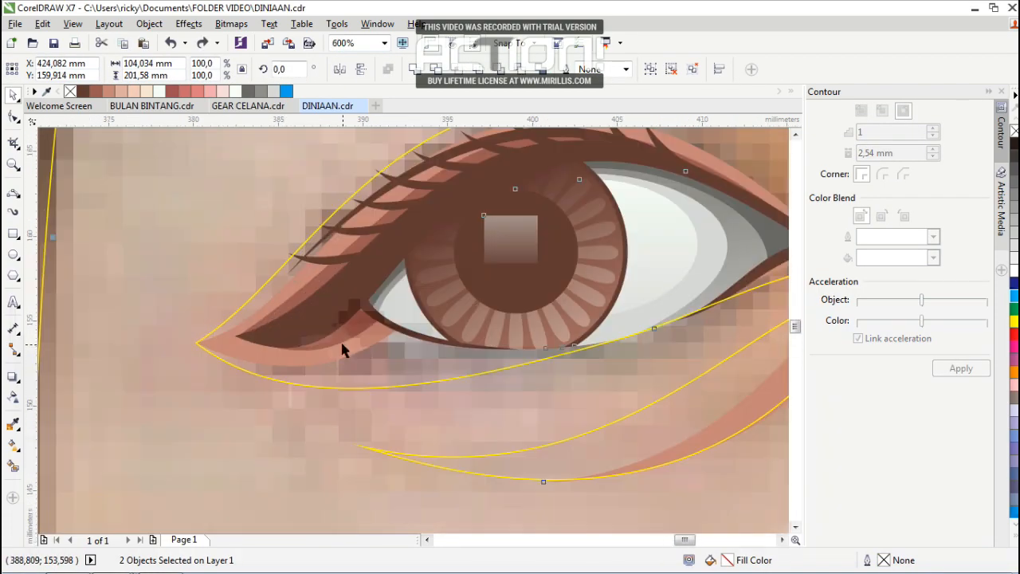
scroll(330, 360, "down", 3)
left_click(330, 359, "shift")
scroll(422, 348, "down", 2)
left_click(423, 348, "shift")
key("c")
key("e")
left_click_drag(422, 348, 418, 381)
scroll(417, 381, "up", 2)
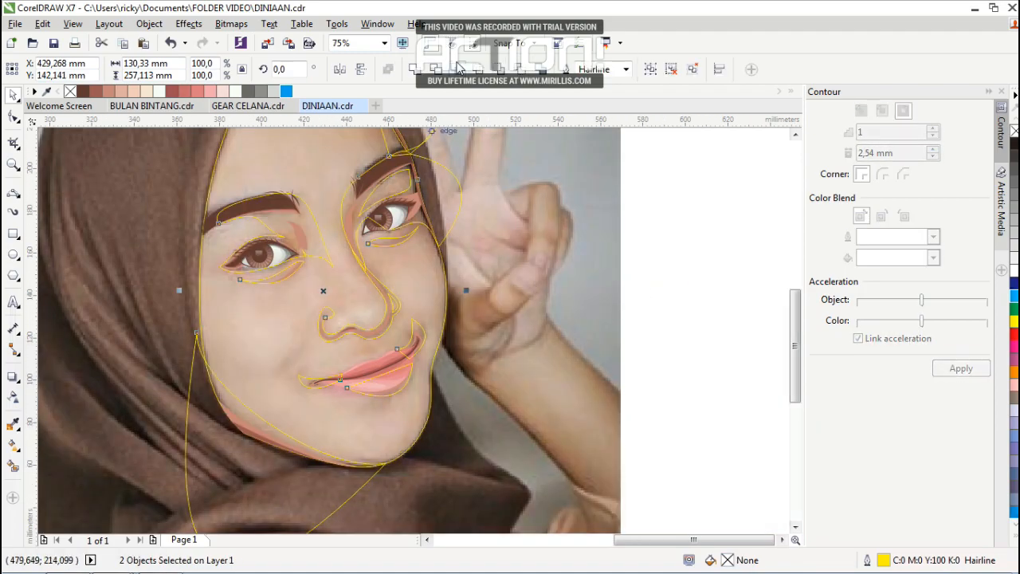
left_click(123, 91)
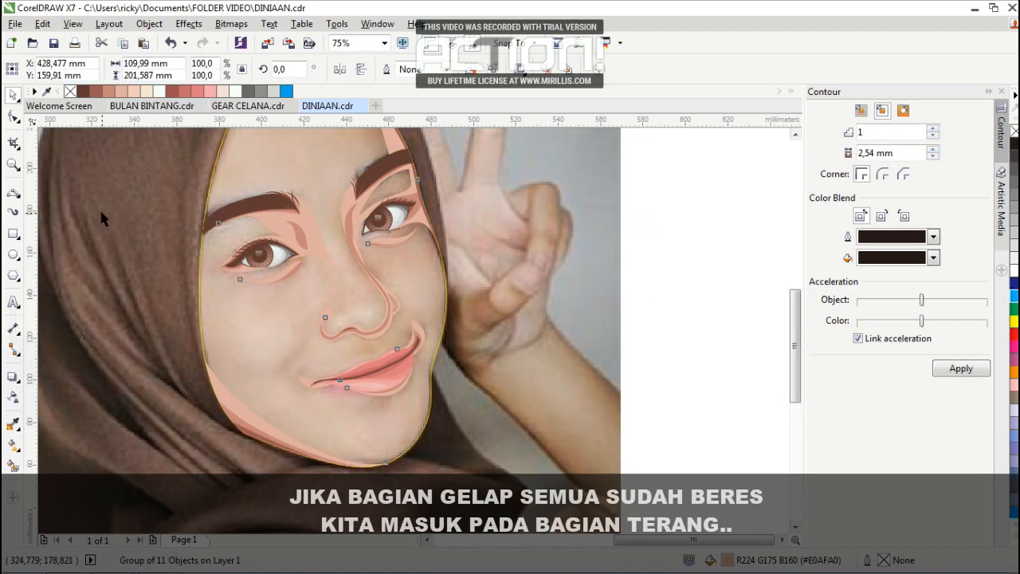
key("Escape")
Draw a curve for the forehead's light area from the right eyebrow to the left hijab edge, and fit its bend.
scroll(450, 350, "up", 2)
key("F5")
left_click_drag(450, 348, 251, 199)
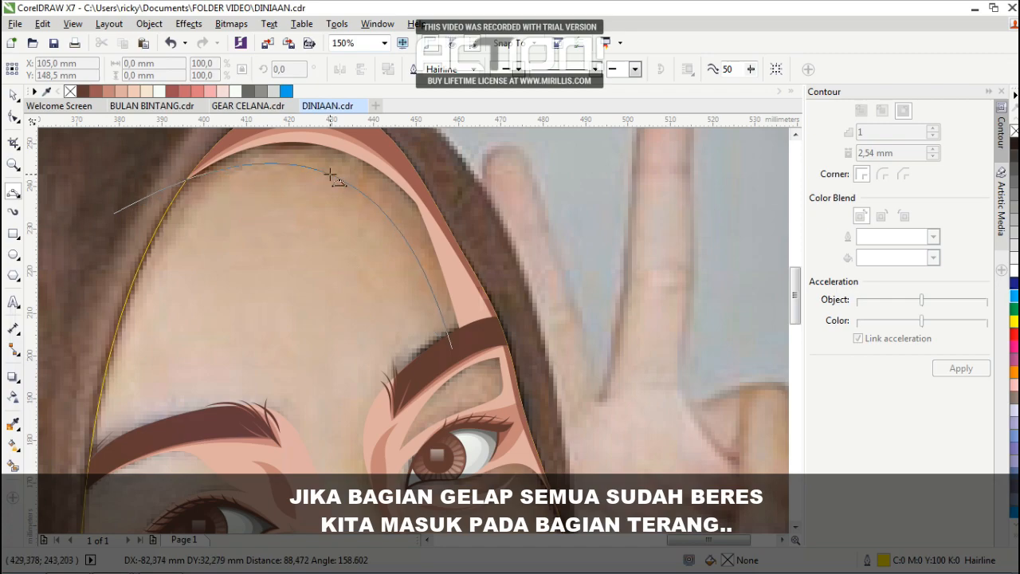
left_click_drag(330, 173, 329, 174)
key("F10")
scroll(223, 166, "up", 2)
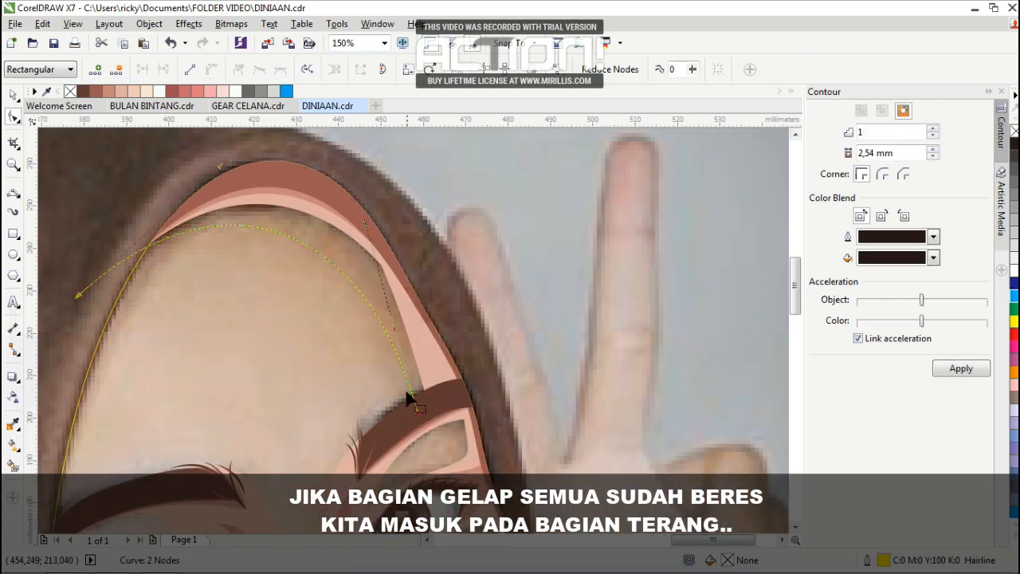
Extend the forehead light area's curve from the right eyebrow across to the left eyebrow, adjusting its nodes between the brows.
key("F5")
scroll(407, 398, "down", 4)
left_click(238, 344)
key("F10")
scroll(315, 316, "down", 1)
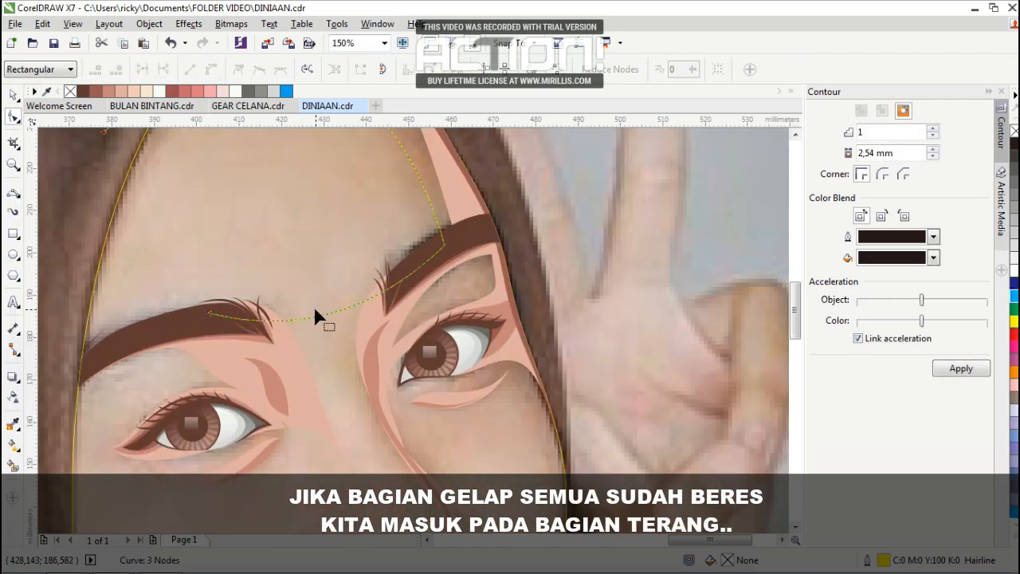
scroll(313, 305, "up", 2)
double_click(362, 301)
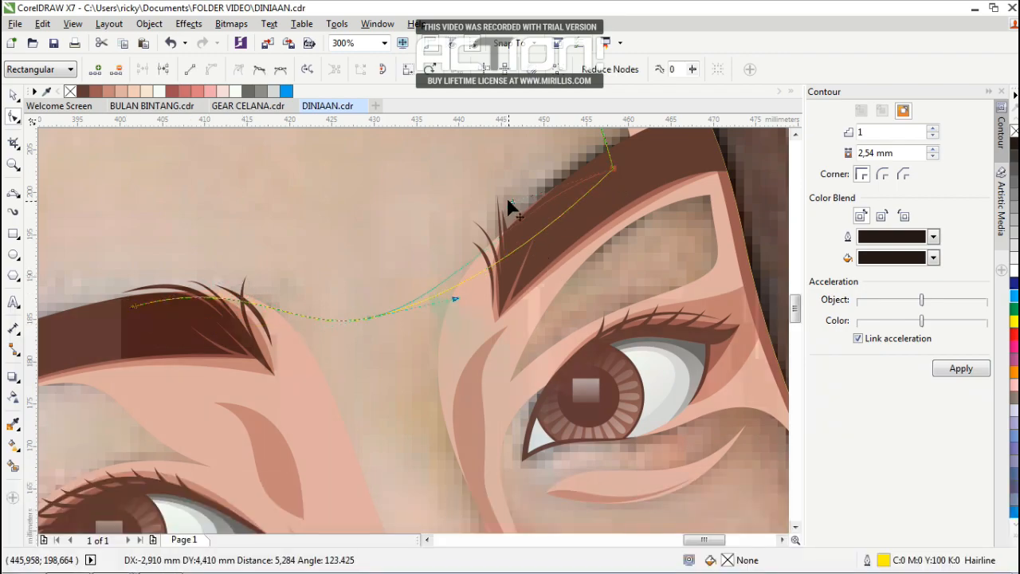
Close the forehead light area outline with curves running over the left side of the hijab.
scroll(351, 349, "down", 2)
key("F5")
left_click(370, 361)
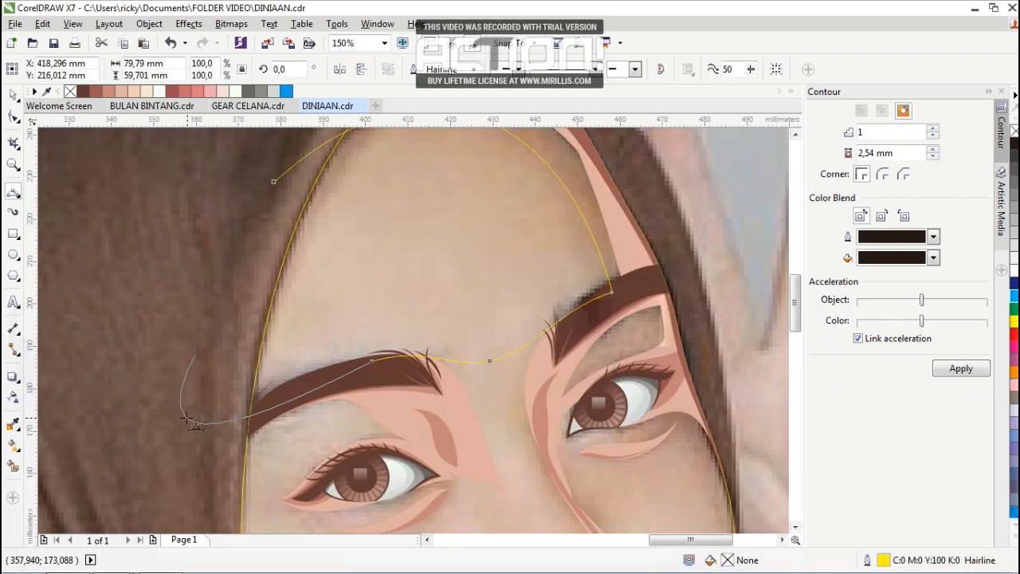
scroll(270, 182, "down", 2)
scroll(371, 279, "up", 2)
Draw the nose bridge light area's first curve from between the eyebrows down along the nose's right edge, about 22 x 41 mm.
left_click(370, 269)
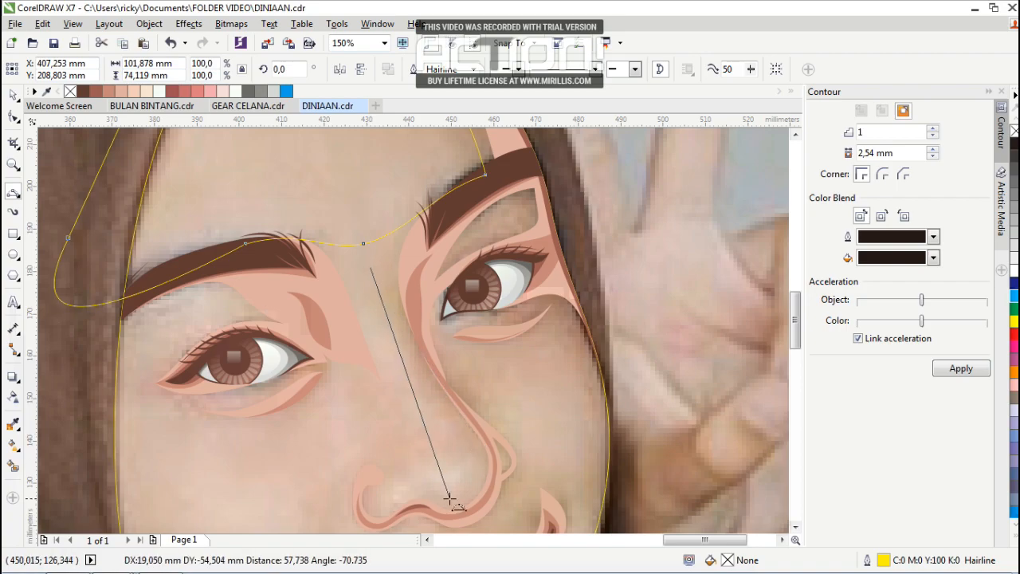
key("ctrl+z")
double_click(468, 430)
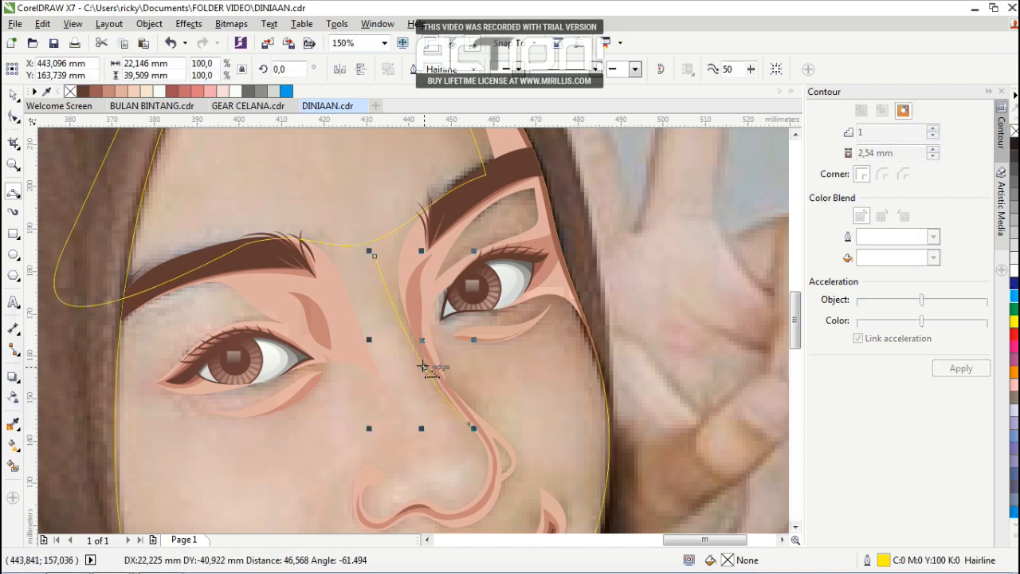
scroll(438, 374, "up", 2)
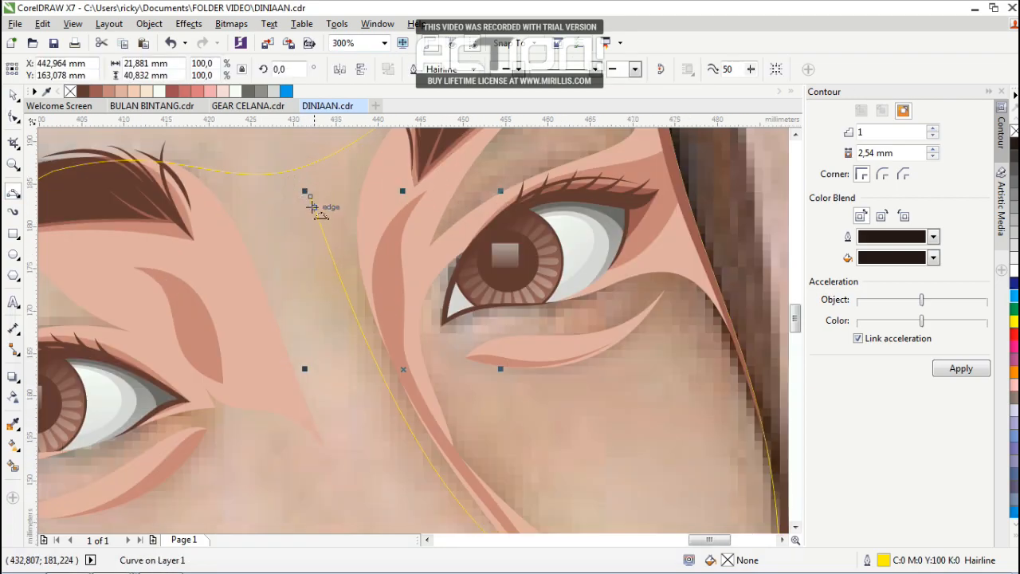
Close the nose bridge light area with a curve along the bridge's left side and adjust its nodes and bends.
left_click(312, 206)
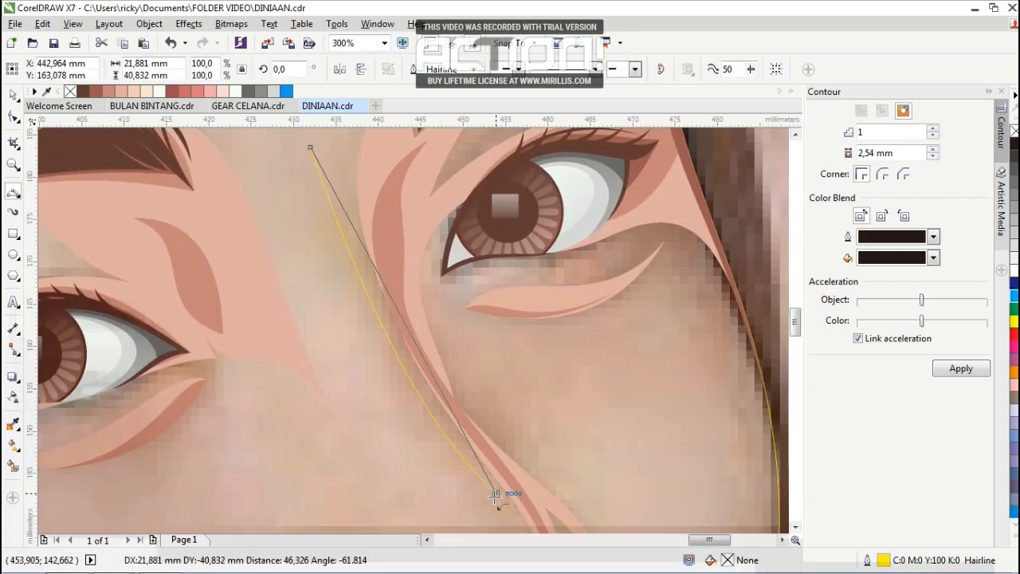
left_click(14, 117)
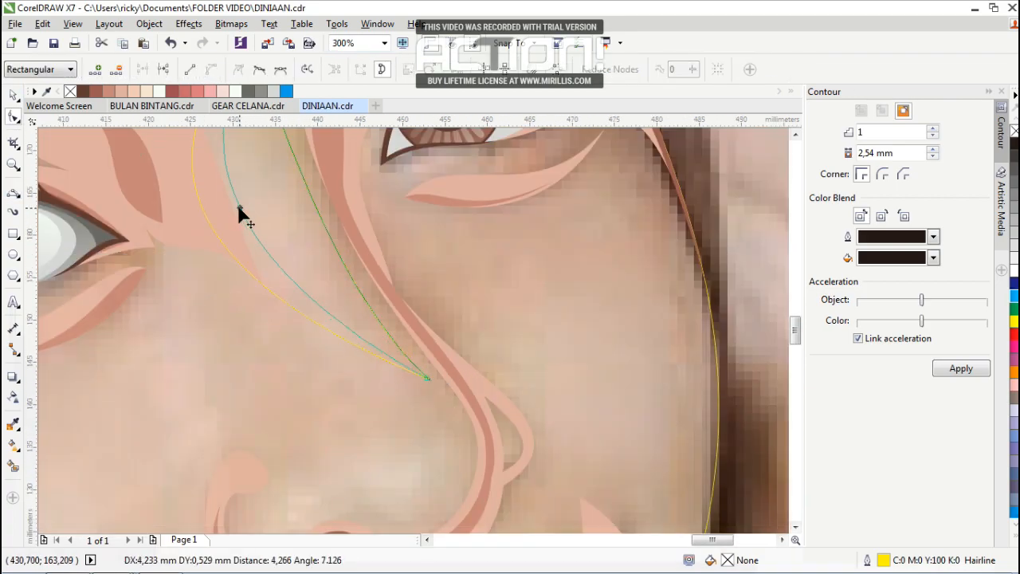
left_click_drag(301, 362, 301, 362)
scroll(273, 219, "up", 3)
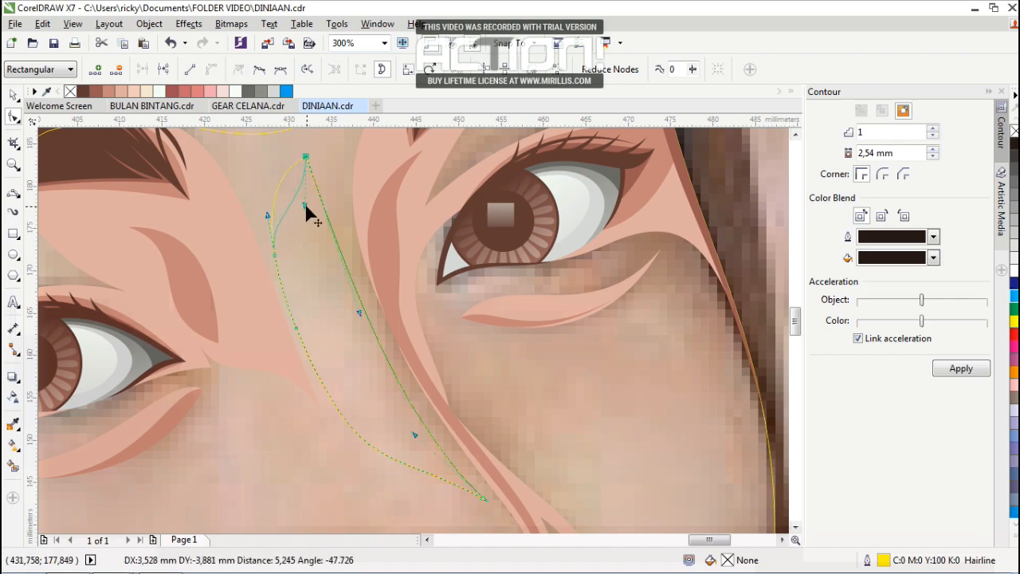
scroll(369, 334, "down", 3)
scroll(369, 334, "down", 2)
scroll(437, 408, "up", 2)
Draw a closed, drop-shaped outline around the light area of the nose tip, starting just below the nose bridge outline.
key("F5")
left_click(483, 498)
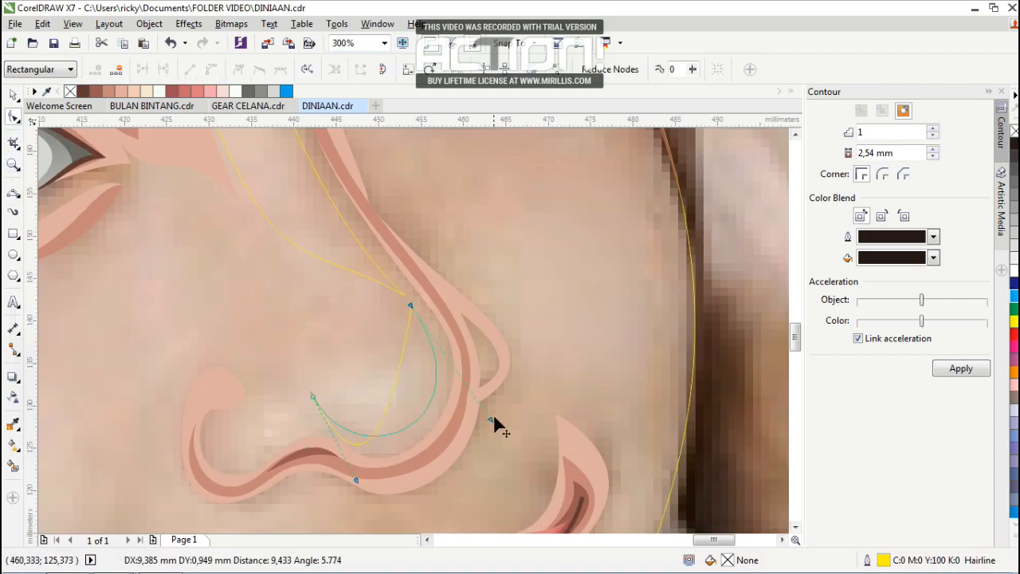
left_click(14, 191)
left_click(312, 394)
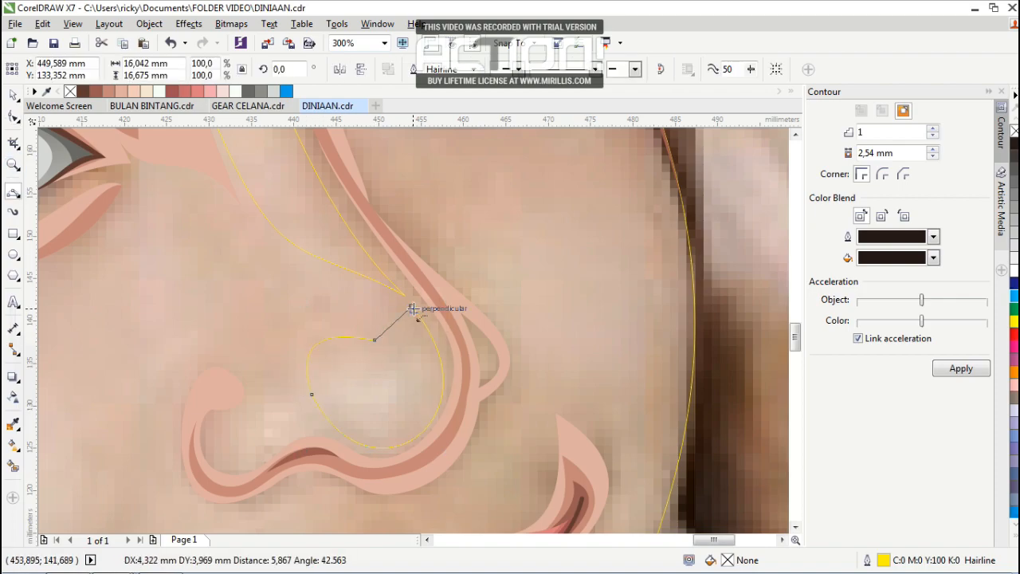
left_click_drag(412, 309, 411, 306)
left_click(404, 325)
Remove the surplus node from the nose tip outline and refine its bends into a smooth drop shape.
left_click(14, 116)
scroll(337, 354, "up", 1)
left_click_drag(288, 432, 271, 433)
key("Delete")
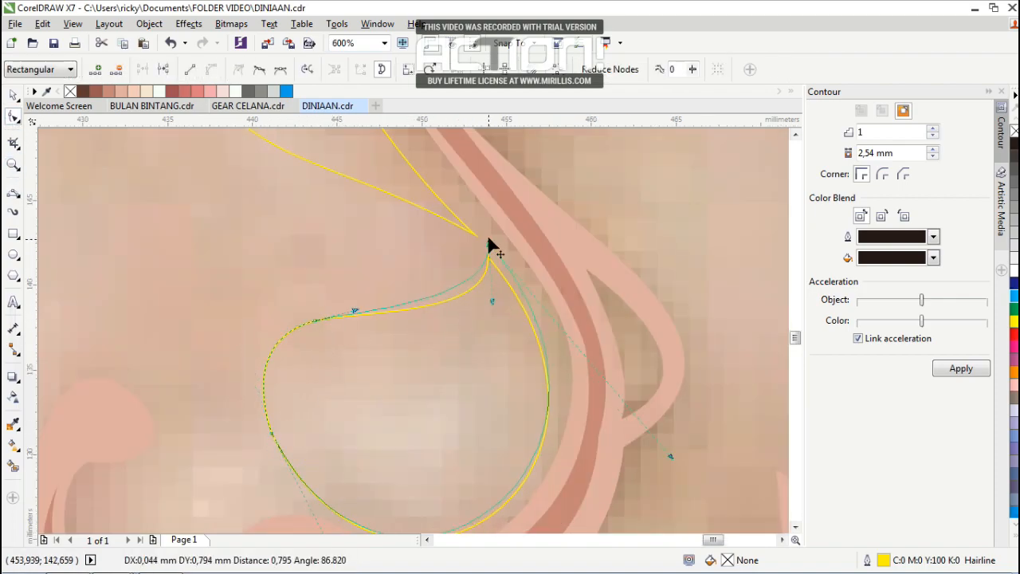
scroll(494, 319, "down", 2)
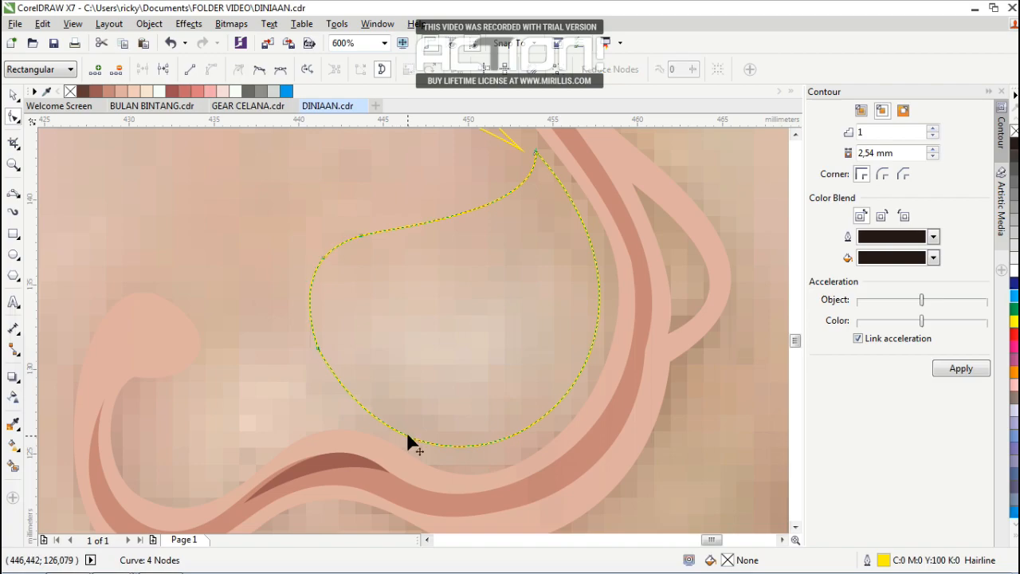
scroll(366, 365, "down", 1)
scroll(449, 262, "up", 1)
left_click_drag(438, 255, 443, 264)
scroll(443, 270, "down", 1)
scroll(498, 352, "up", 1)
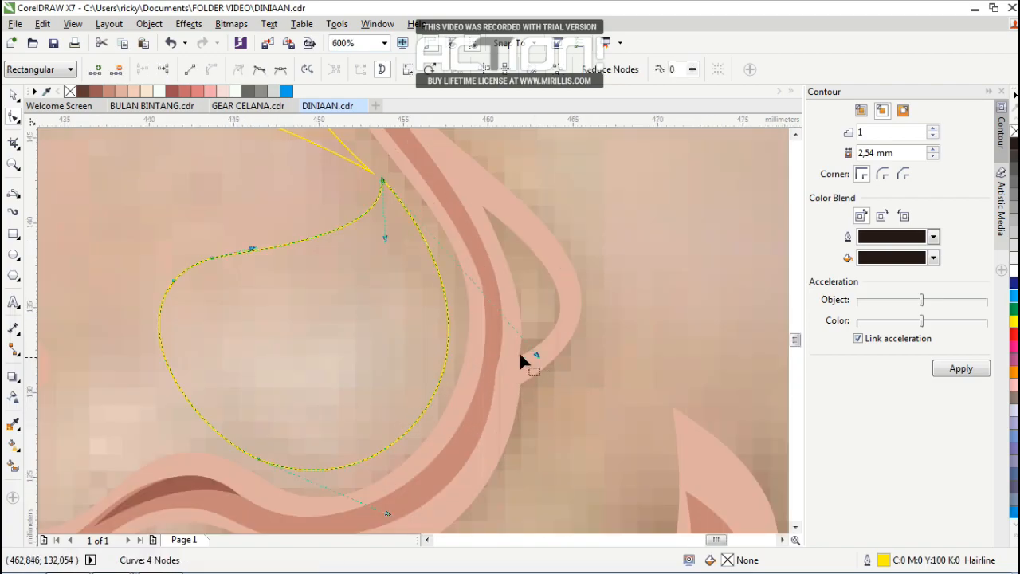
Draw a closed outline for the light area of the left nose wing, about 11 x 8 mm.
left_click(13, 191)
scroll(292, 287, "up", 1)
scroll(458, 312, "down", 1)
scroll(457, 301, "up", 1)
left_click(280, 279)
left_click(15, 117)
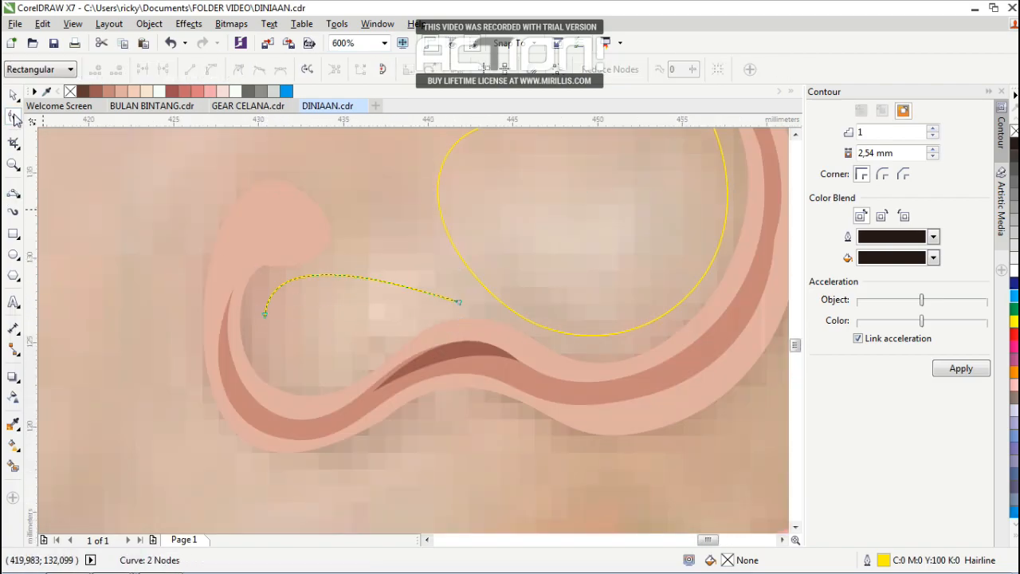
left_click(13, 195)
left_click_drag(264, 314, 458, 303)
left_click(306, 386)
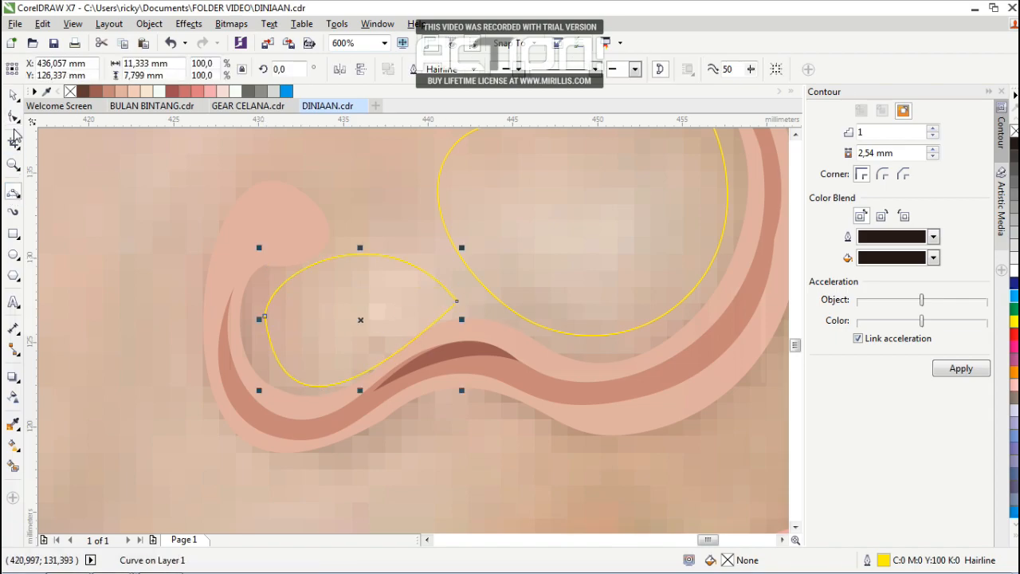
Refine the left nose wing outline by adding a lower node and bending its edge along the nose shadow.
left_click(14, 117)
scroll(338, 390, "up", 1)
left_click_drag(321, 377, 319, 367)
double_click(320, 367)
left_click_drag(443, 317, 436, 296)
double_click(274, 143)
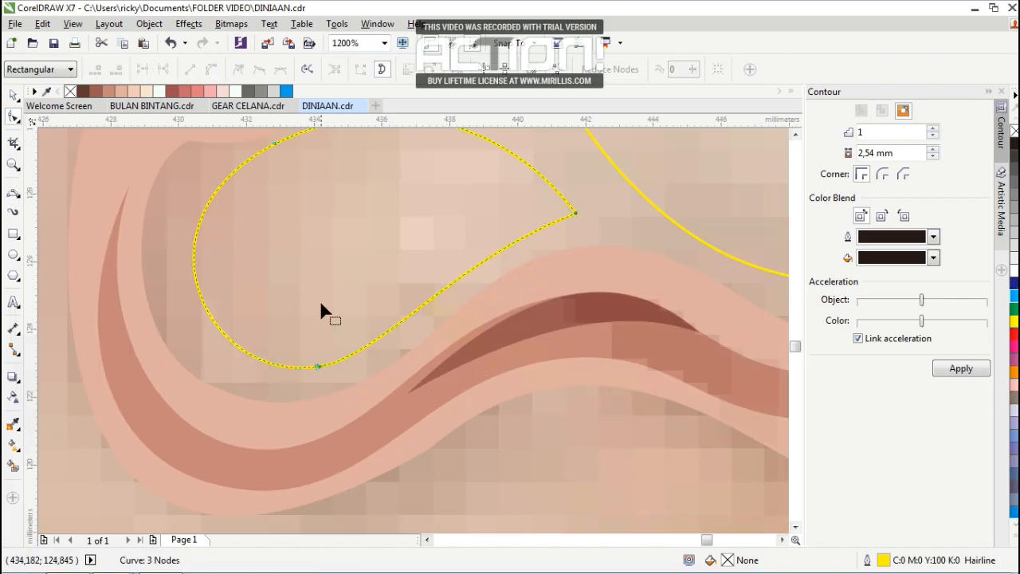
scroll(320, 300, "down", 1)
scroll(310, 236, "up", 1)
scroll(299, 231, "down", 3)
Draw a closed outline for the left cheek's light area, running below the left eye and down beside the mouth.
left_click(14, 194)
scroll(318, 224, "down", 1)
scroll(324, 222, "up", 1)
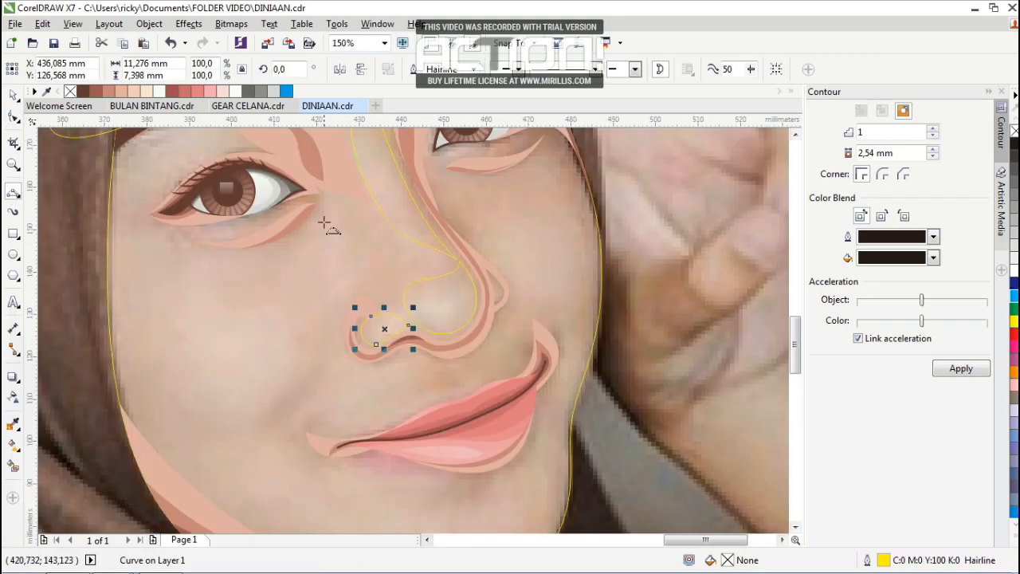
left_click(184, 438)
key("F10")
key("F5")
left_click_drag(138, 404, 122, 231)
left_click(122, 270)
scroll(138, 237, "up", 1)
left_click(403, 252)
Smooth the left cheek outline by deleting surplus nodes and adjusting the curves below the eye and beside the nose.
key("F10")
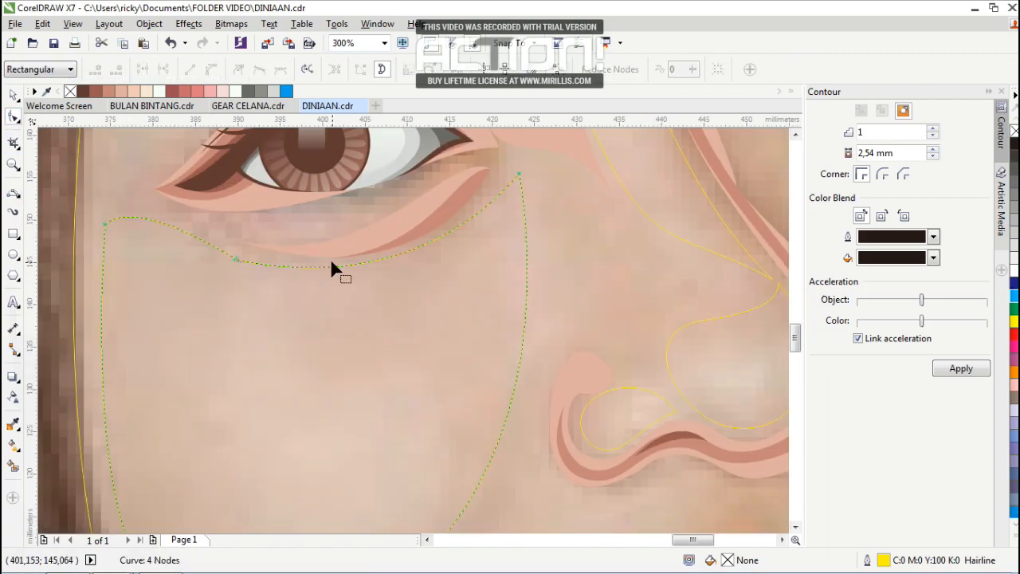
key("Delete")
scroll(235, 250, "down", 1)
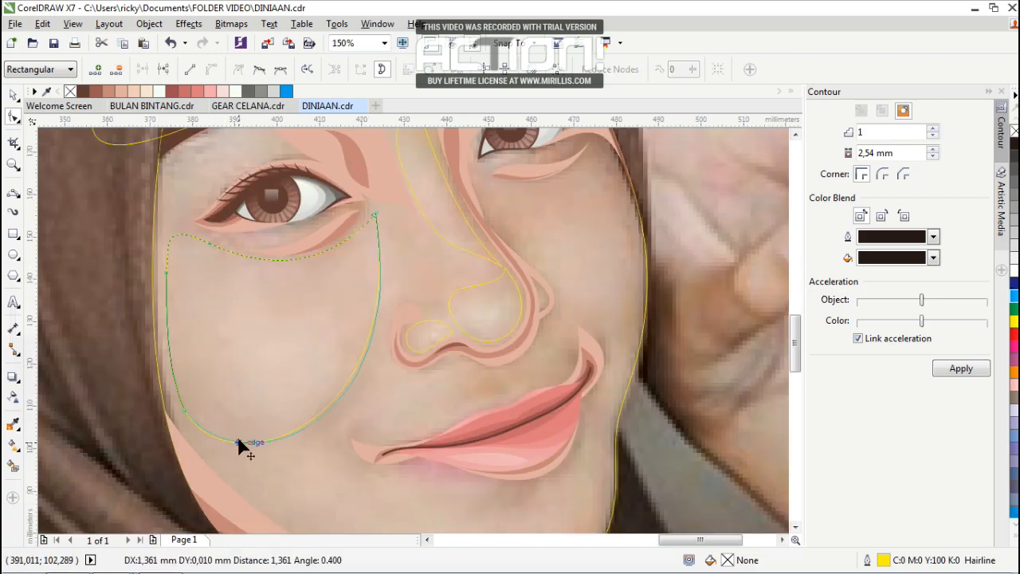
key("Delete")
left_click(193, 414)
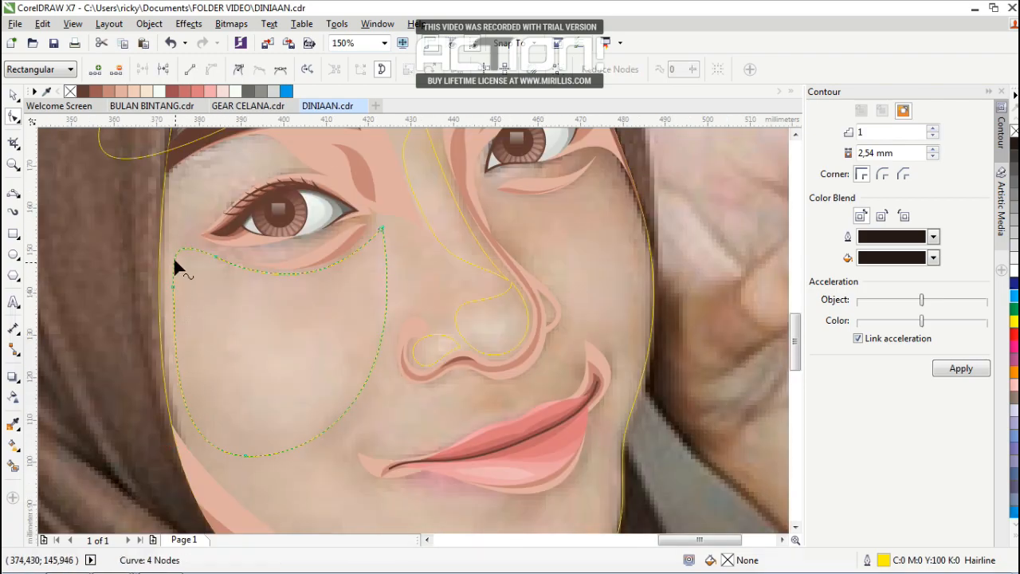
left_click(382, 230)
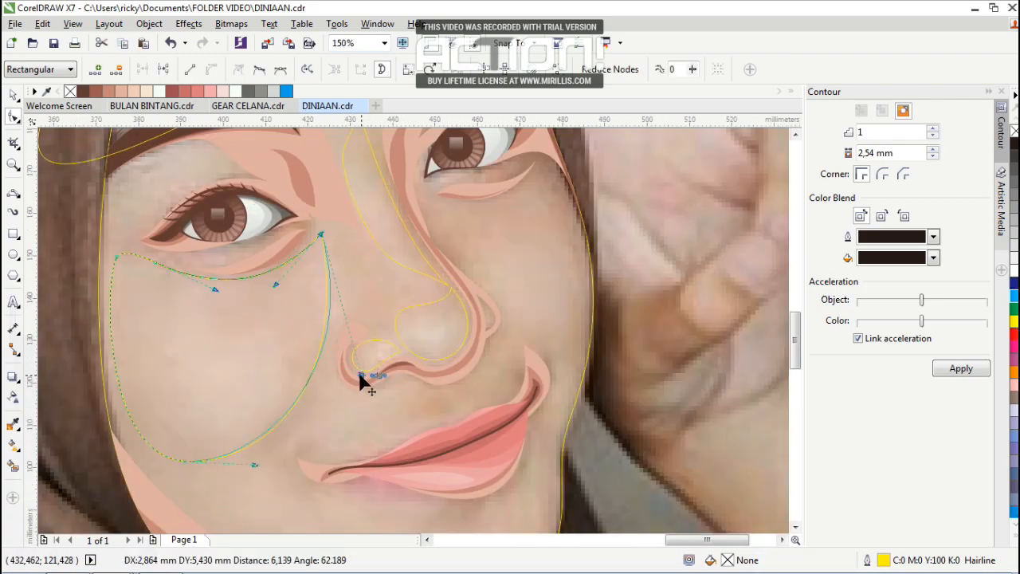
left_click_drag(360, 376, 360, 374)
Draw a curve for the left upper eyelid's light area beneath the eyebrow, about 28 x 7 mm, and fit its bend.
key("F5")
scroll(279, 222, "up", 1)
left_click(255, 175)
key("F10")
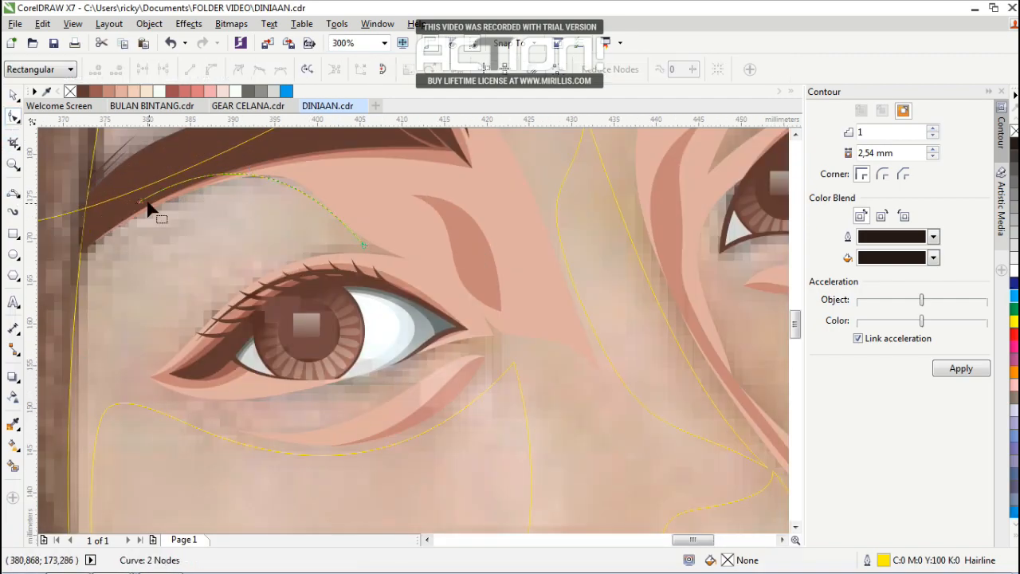
left_click_drag(267, 139, 267, 140)
double_click(272, 182)
scroll(329, 218, "up", 1)
key("space")
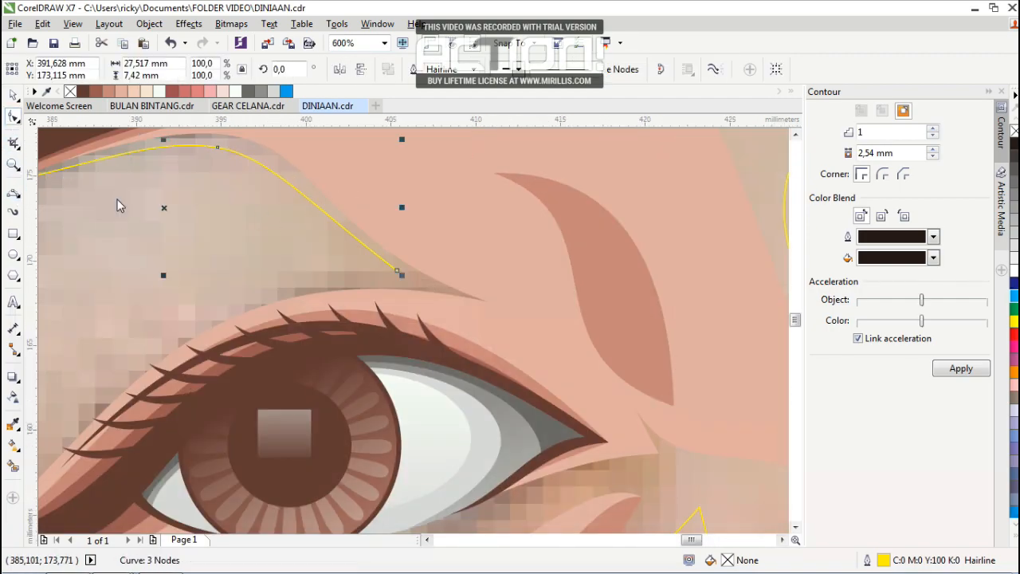
Extend the left upper eyelid curve along the lashes and close the outline over the hijab at the left.
key("F5")
scroll(327, 259, "down", 1)
scroll(352, 264, "down", 1)
scroll(252, 267, "up", 1)
left_click(191, 379)
key("F10")
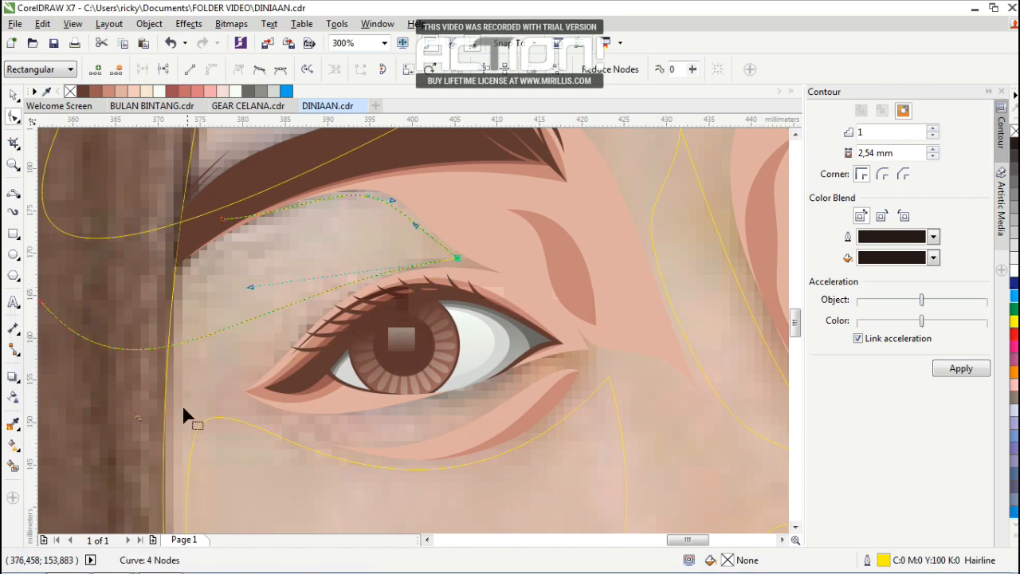
left_click(13, 193)
scroll(302, 361, "down", 1)
scroll(171, 332, "up", 1)
left_click_drag(171, 332, 356, 251)
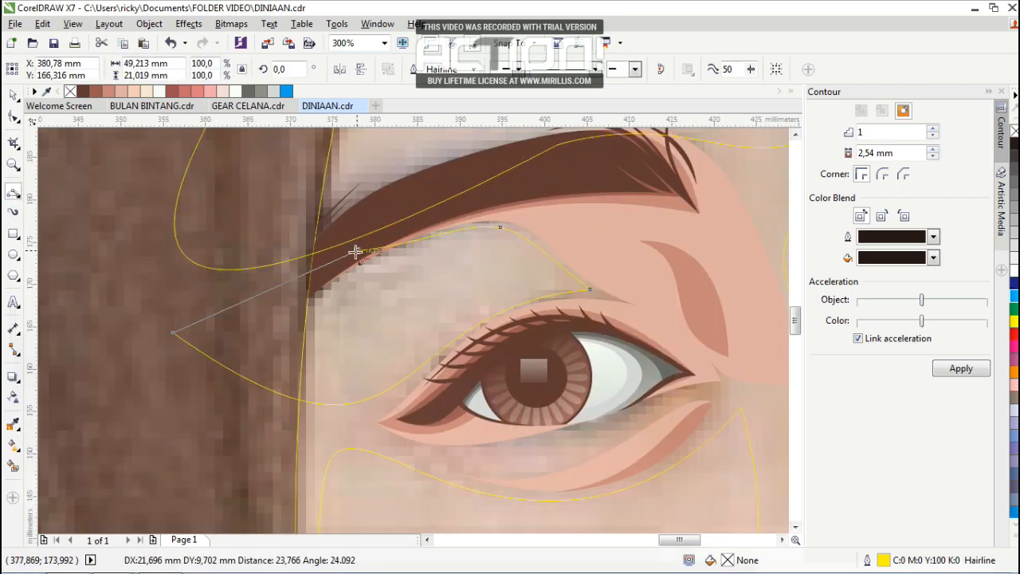
left_click(290, 255)
Draw a closed outline about 20 x 7 mm for the light area directly below the left eye and fit its curves.
scroll(292, 252, "down", 1)
scroll(411, 353, "up", 1)
scroll(410, 353, "up", 1)
left_click_drag(629, 263, 630, 243)
left_click(311, 344)
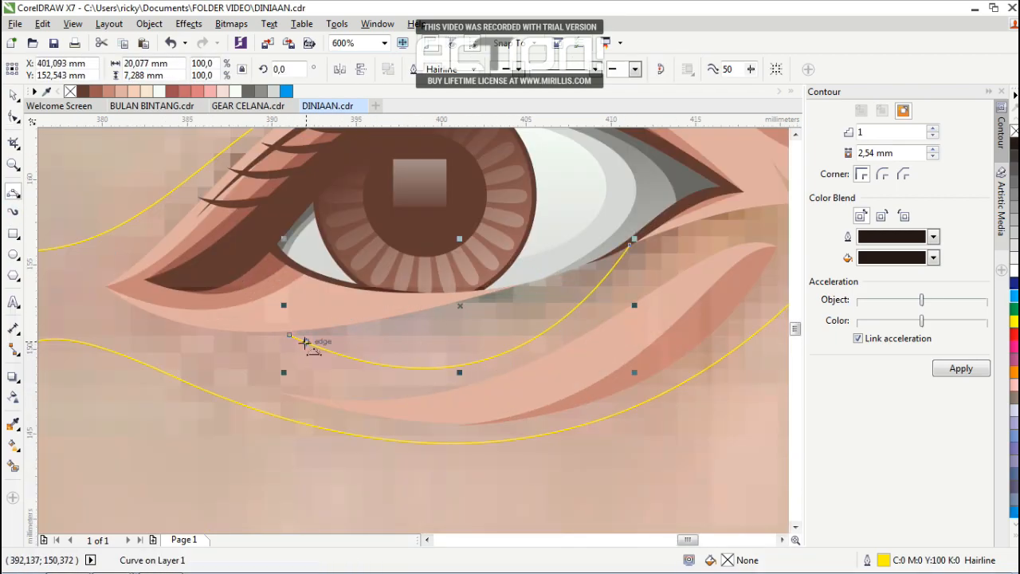
left_click(436, 257)
key("F10")
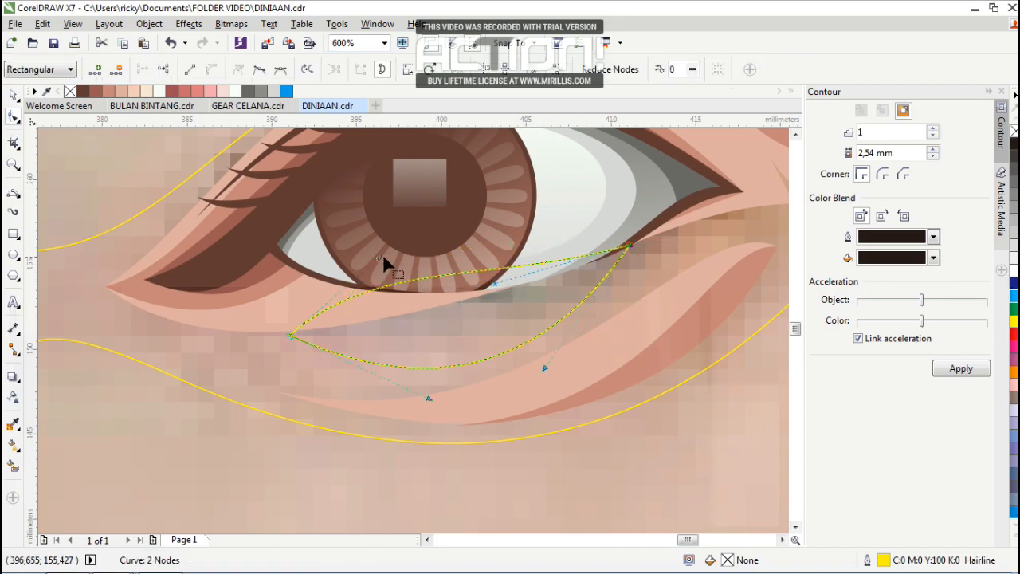
key("space")
Draw a closed outline for the light area between the nose and the upper lip, about 44 x 25 mm.
scroll(306, 298, "down", 2)
scroll(458, 331, "up", 2)
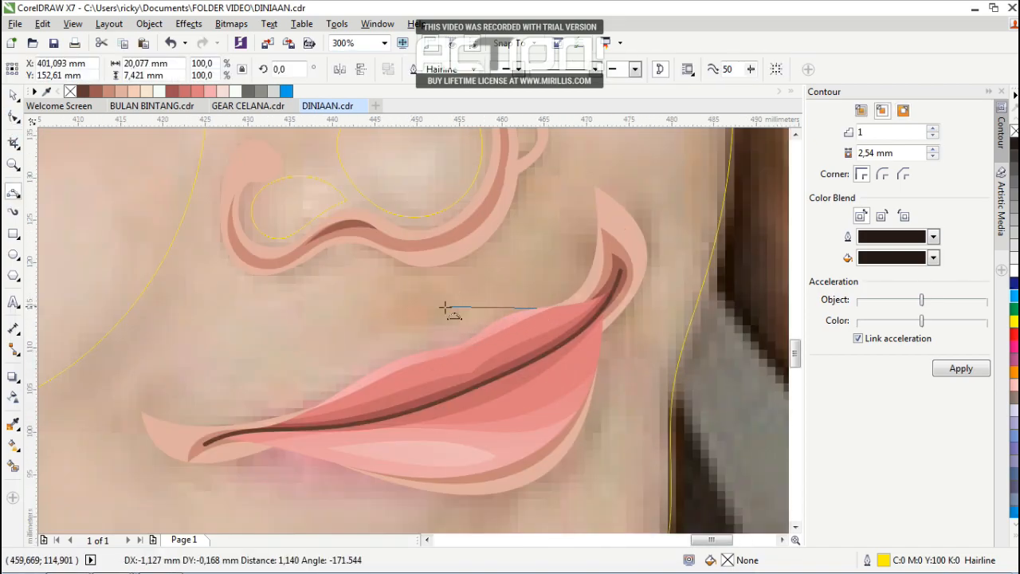
left_click(452, 328)
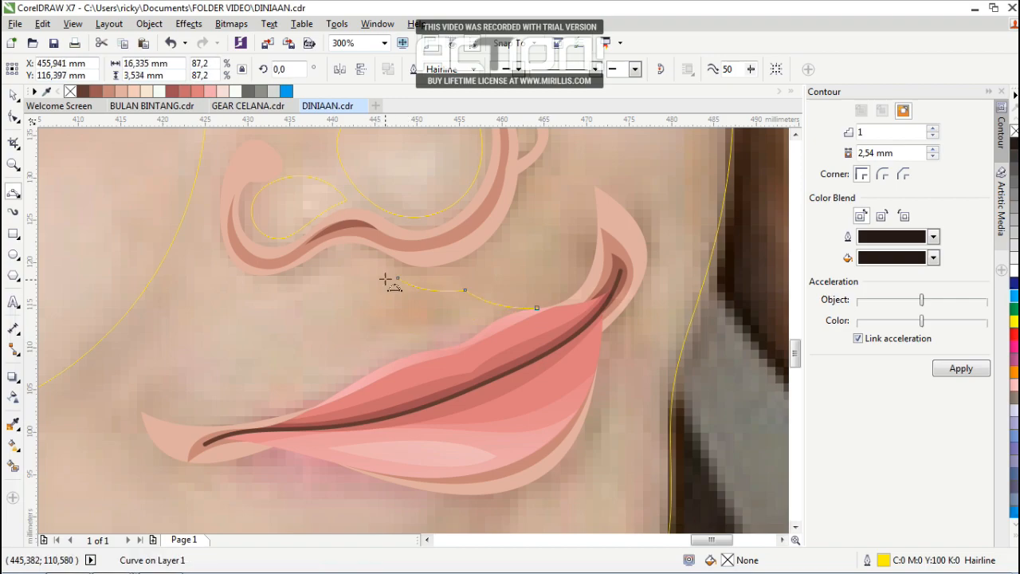
key("ctrl+z")
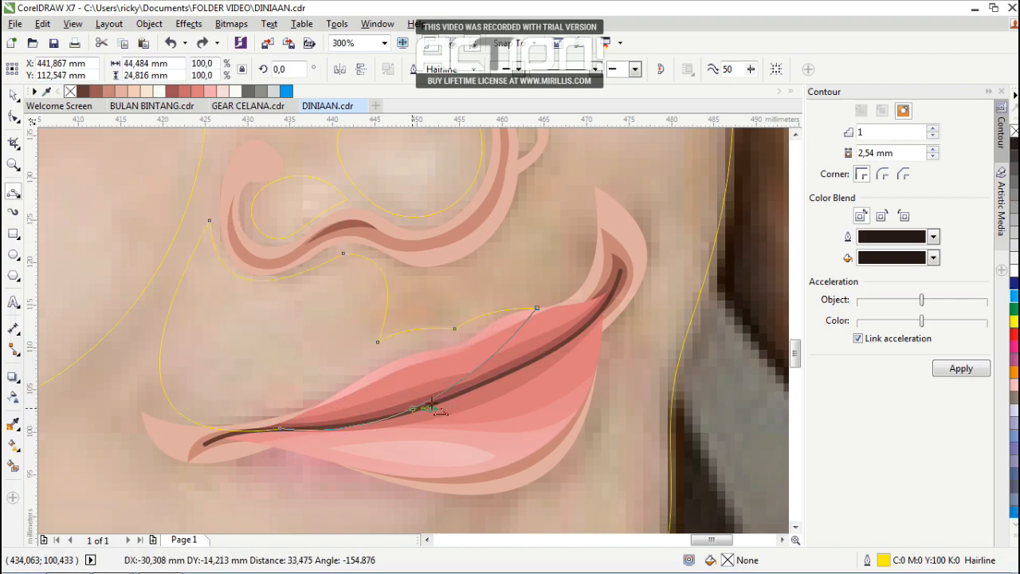
left_click(431, 404)
Add nodes to the upper lip light area's outline and reshape its curves between the nose and the mouth.
key("F10")
scroll(443, 321, "up", 2)
double_click(426, 332)
scroll(506, 328, "down", 2)
scroll(579, 308, "up", 2)
left_click_drag(535, 329, 581, 329)
scroll(453, 312, "down", 2)
scroll(308, 280, "up", 1)
double_click(209, 262)
left_click_drag(335, 276, 336, 277)
scroll(302, 244, "down", 2)
Draw the chin light area's curves from the right mouth corner below the lips and along the jaw, and fit the jaw bend.
key("F5")
scroll(325, 262, "down", 1)
scroll(326, 275, "up", 1)
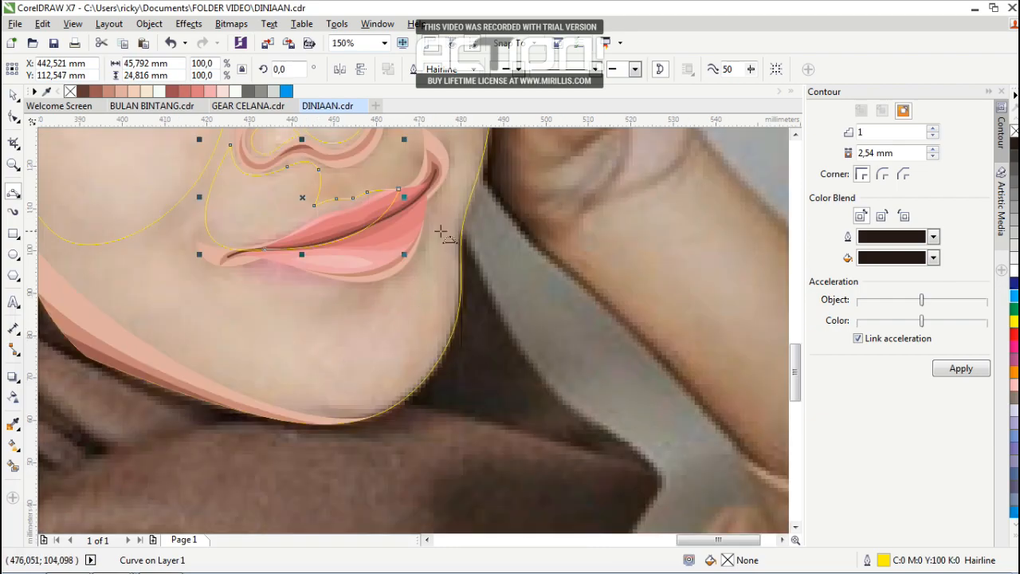
left_click_drag(299, 317, 299, 317)
left_click(300, 317)
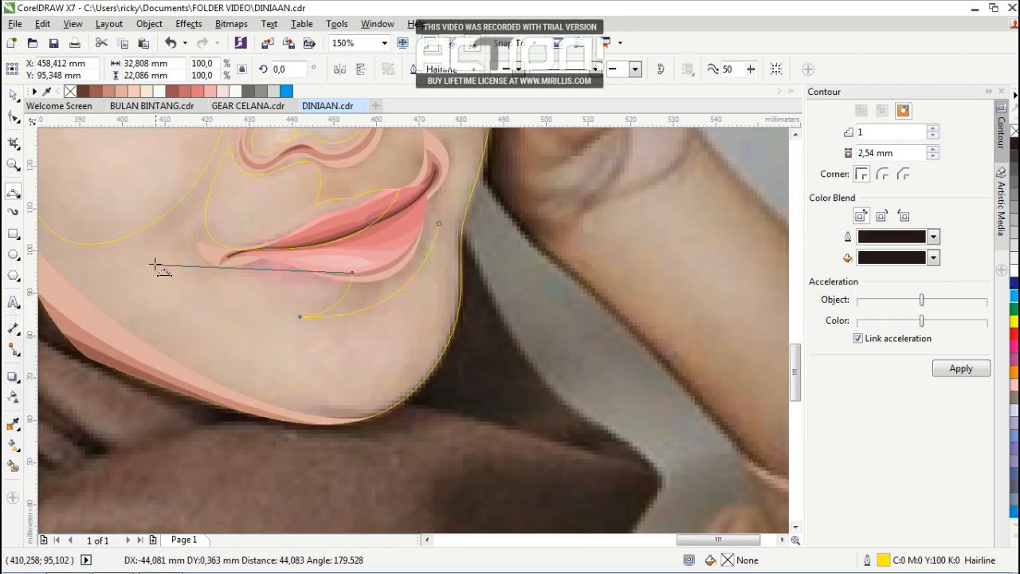
left_click_drag(145, 255, 455, 349)
left_click(171, 347)
left_click(13, 116)
left_click_drag(209, 388, 366, 472)
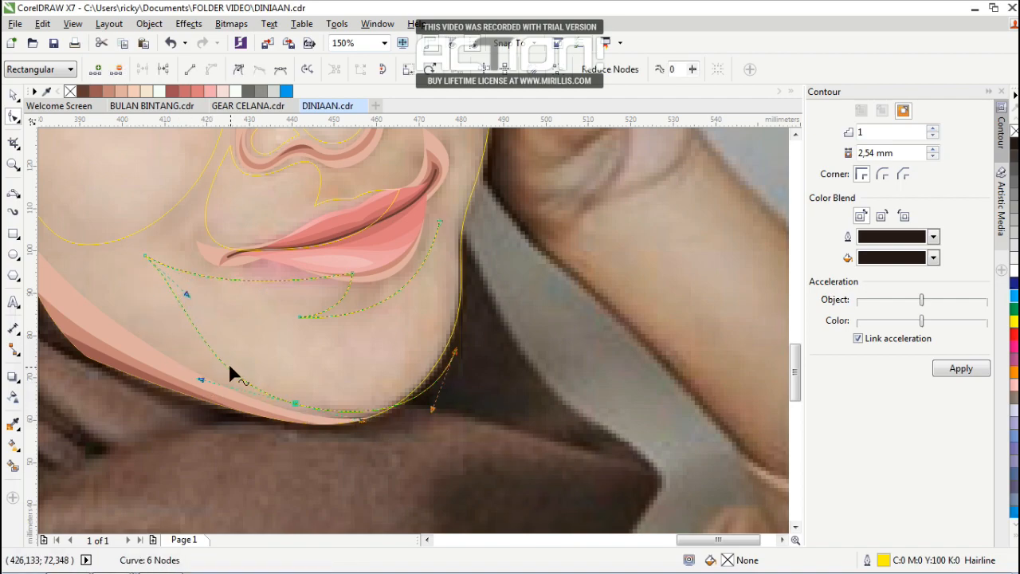
Close the chin light area outline along the right face edge and fit its curve to the jaw.
key("F5")
left_click_drag(438, 223, 456, 354)
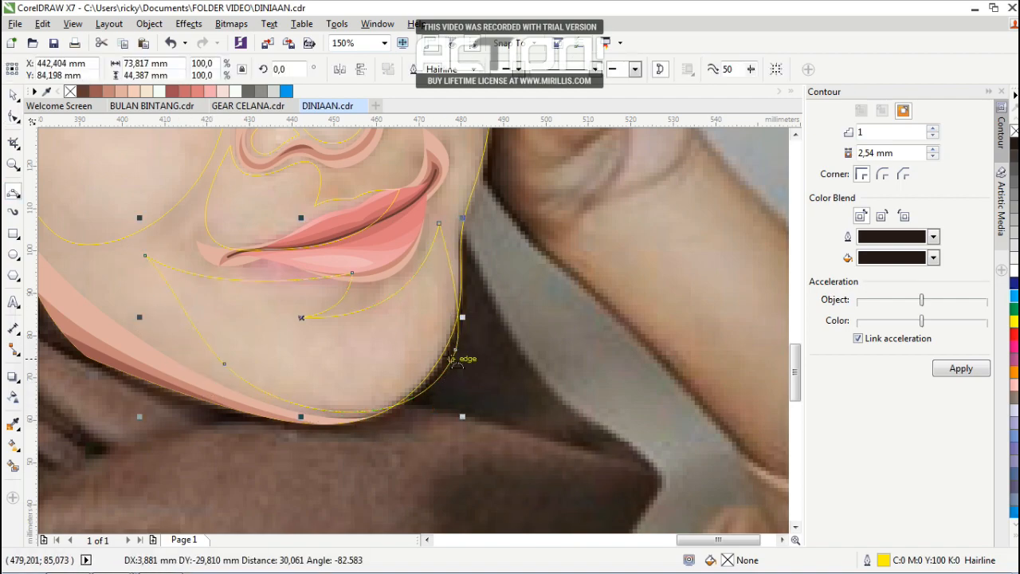
key("F10")
scroll(463, 297, "up", 1)
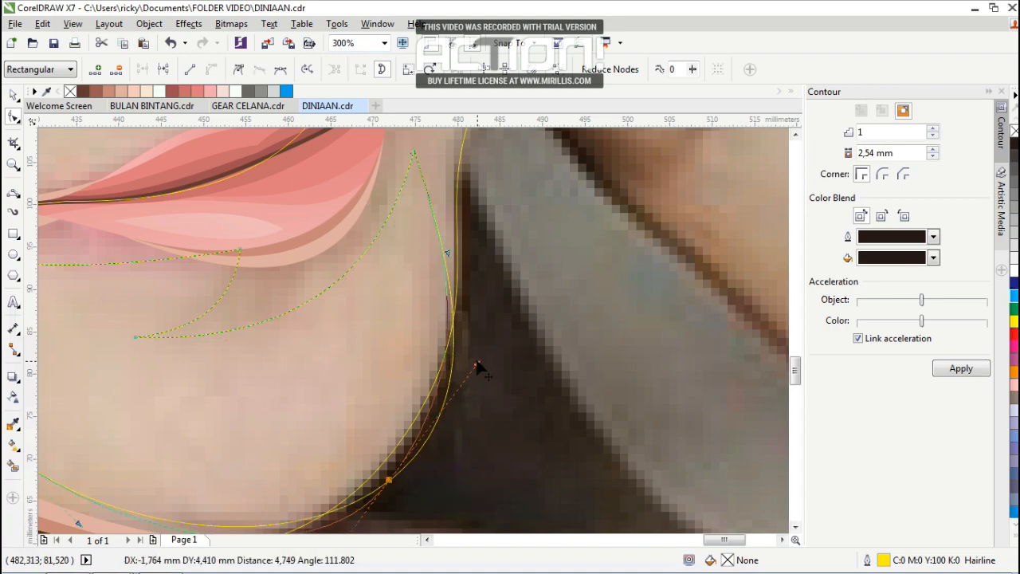
scroll(476, 366, "down", 1)
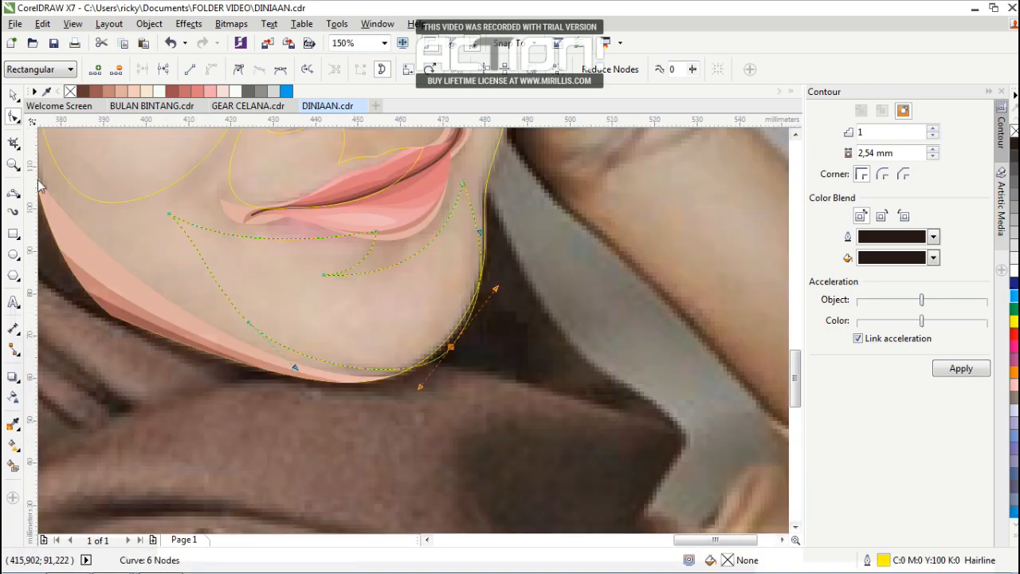
scroll(313, 339, "down", 1)
scroll(352, 223, "up", 1)
Draw the upper curve of the right cheek's light area below the eye and extend it along the right face edge.
left_click(14, 192)
scroll(259, 398, "down", 1)
scroll(330, 228, "up", 2)
left_click_drag(343, 218, 344, 218)
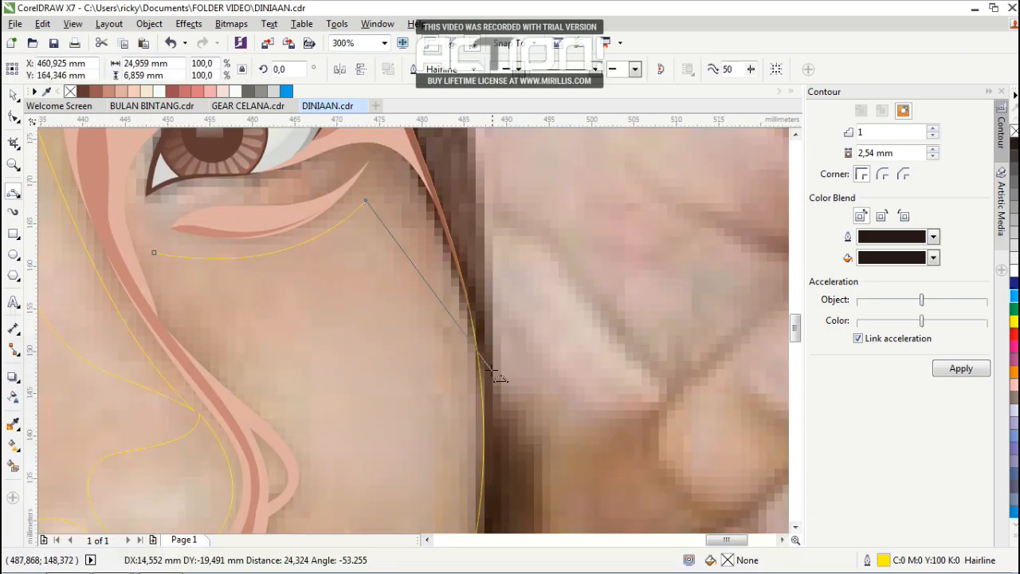
left_click(407, 207)
key("F10")
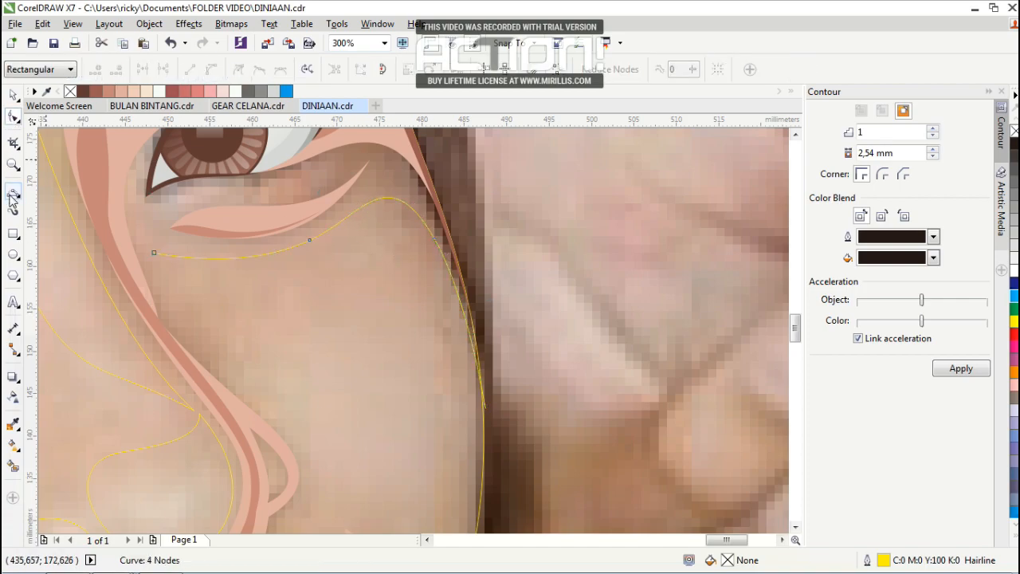
Close the right cheek's light outline with a low curve from the inner eye side round to the right face edge.
left_click(13, 195)
scroll(121, 131, "down", 1)
scroll(136, 191, "up", 1)
left_click_drag(136, 192, 475, 202)
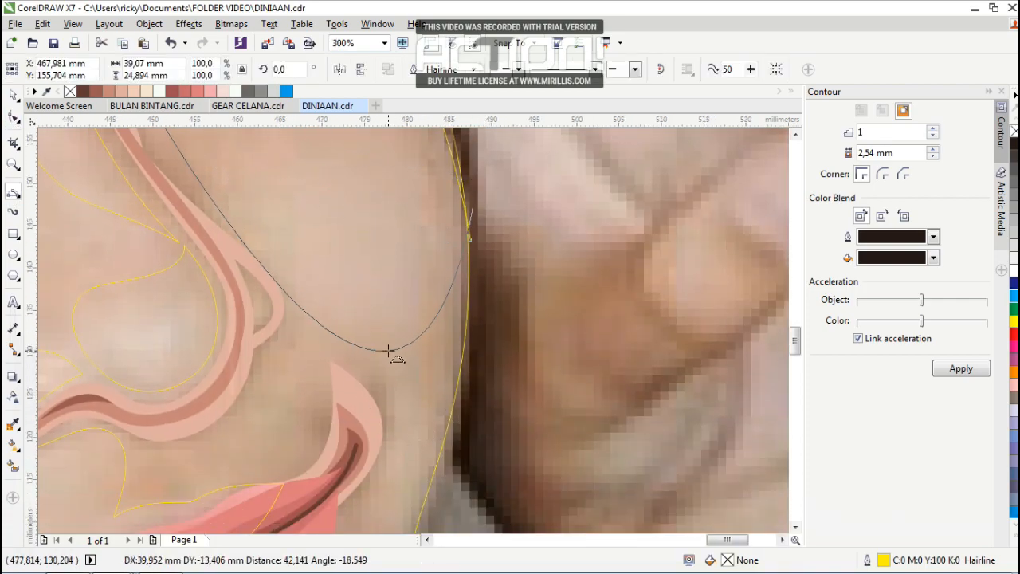
left_click(383, 358)
scroll(332, 297, "down", 1)
key("F10")
Add nodes along the inner side of the right cheek outline to fit it to the fold beside the nose.
scroll(297, 271, "up", 2)
double_click(296, 322)
scroll(317, 332, "down", 2)
scroll(223, 148, "up", 1)
left_click(223, 147)
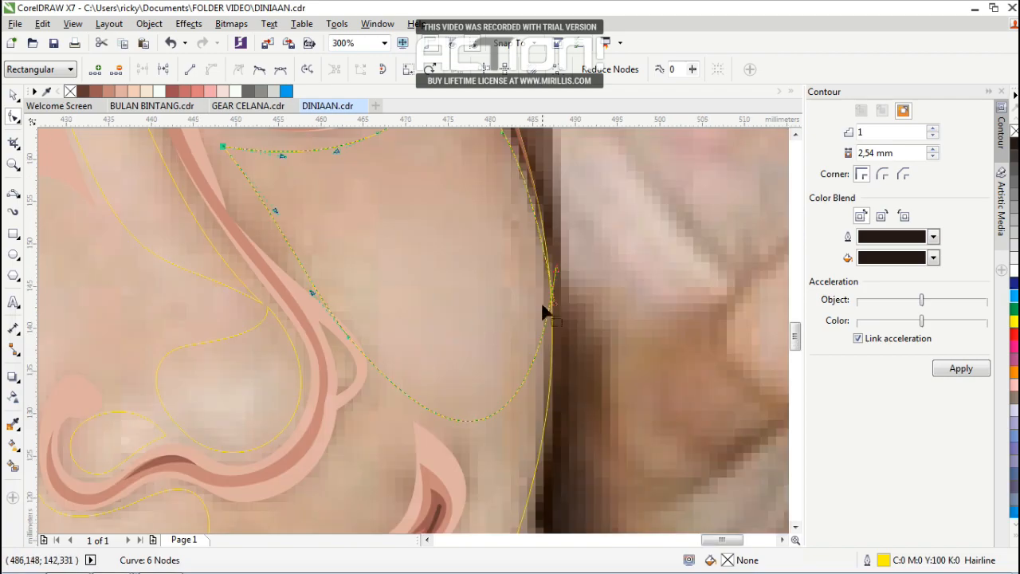
Reshape the outer side of the right cheek outline to sit just inside the face edge, about 36 x 37 mm overall.
left_click_drag(560, 388, 560, 389)
left_click(541, 285)
left_click_drag(534, 383, 534, 364)
scroll(527, 323, "down", 1)
left_click(539, 311)
scroll(524, 297, "up", 1)
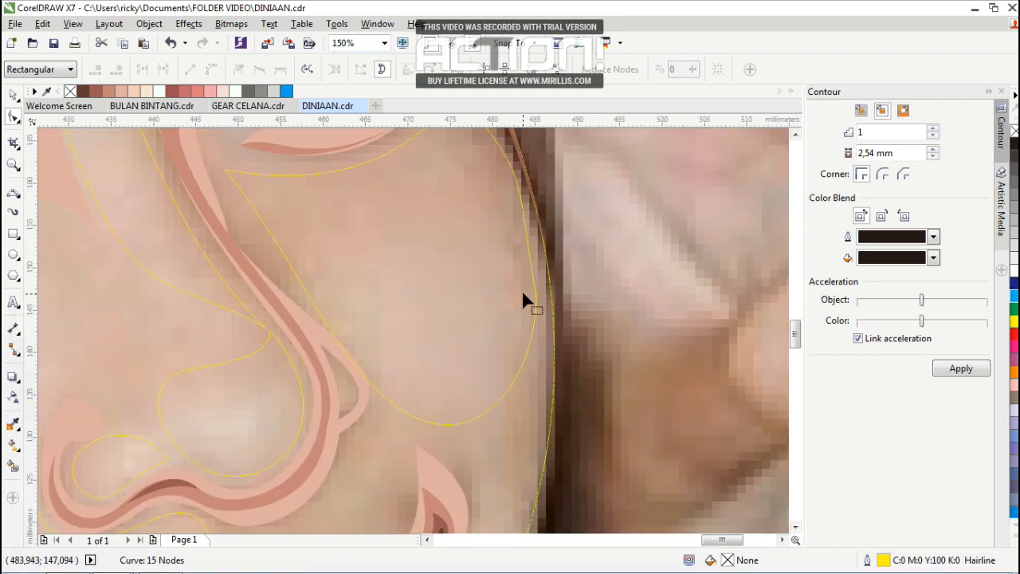
scroll(488, 218, "down", 1)
scroll(479, 316, "up", 1)
Draw a closed outline about 17 x 33 mm for the light area between the right mouth corner and the face edge.
key("F5")
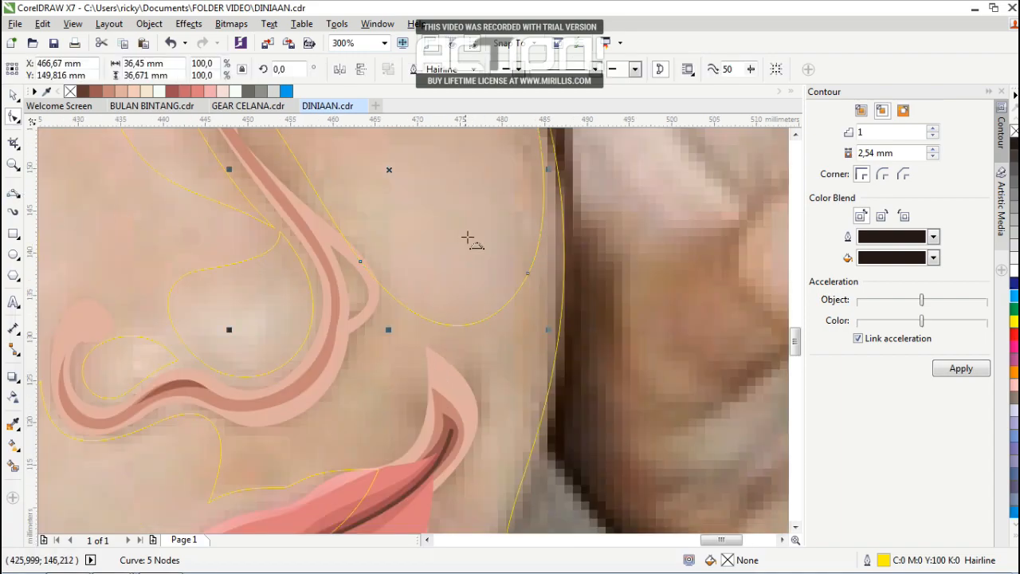
scroll(478, 321, "down", 1)
scroll(489, 454, "up", 1)
left_click(492, 280)
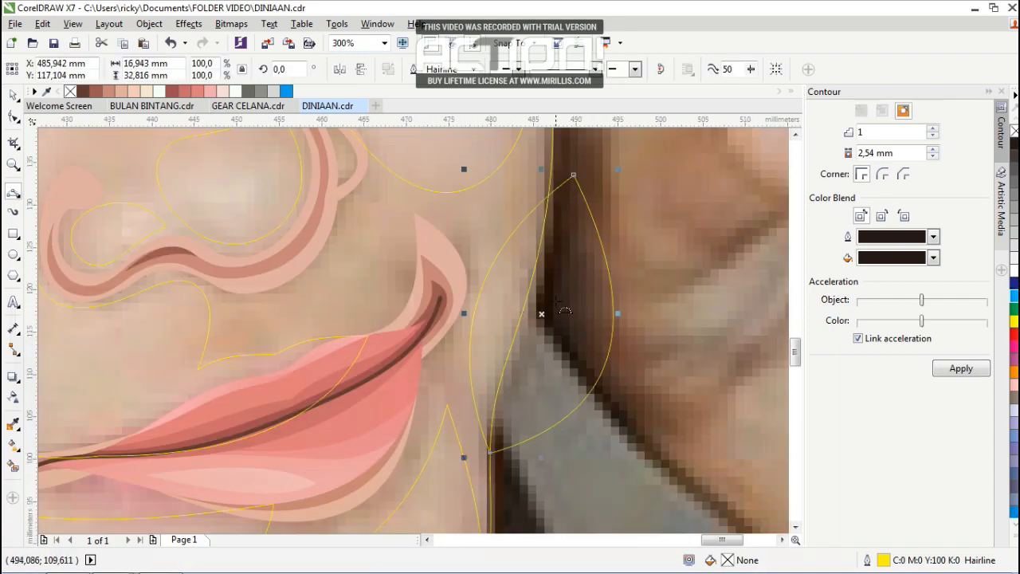
Draw a closed outline about 19 x 15 mm for the light area between the right eyebrow and its upper eyelid.
scroll(493, 303, "down", 3)
scroll(344, 391, "up", 4)
left_click_drag(306, 443, 625, 185)
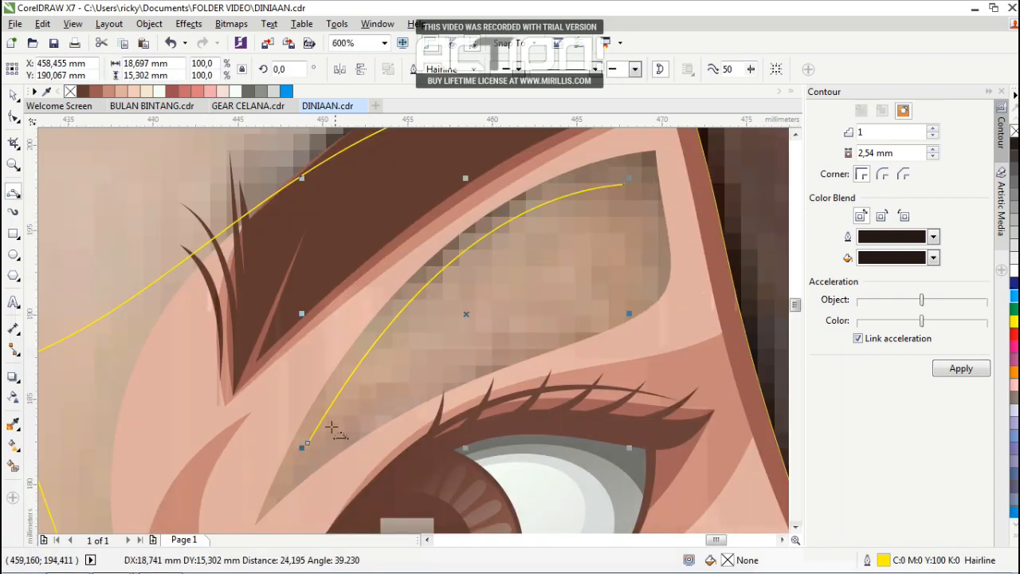
left_click(607, 329)
key("F10")
scroll(490, 273, "down", 1)
Draw a closed outline about 18 x 8 mm for the light area directly beneath the right eye.
left_click(13, 193)
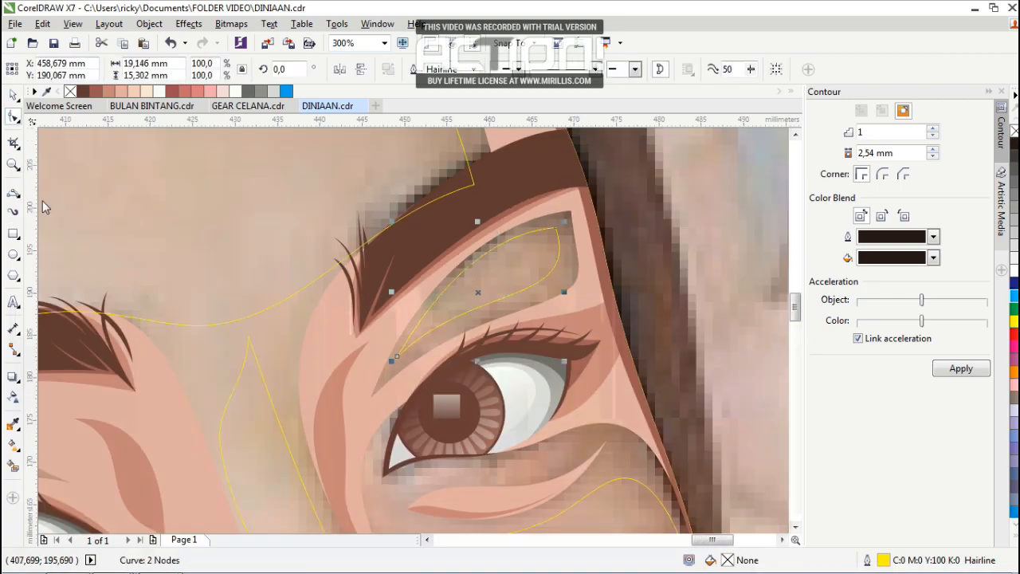
scroll(426, 464, "up", 1)
left_click_drag(332, 352, 469, 325)
left_click(484, 364)
Draw a narrow closed outline about 4 x 11 mm for the light area beside the right eye's inner corner.
scroll(338, 239, "up", 1)
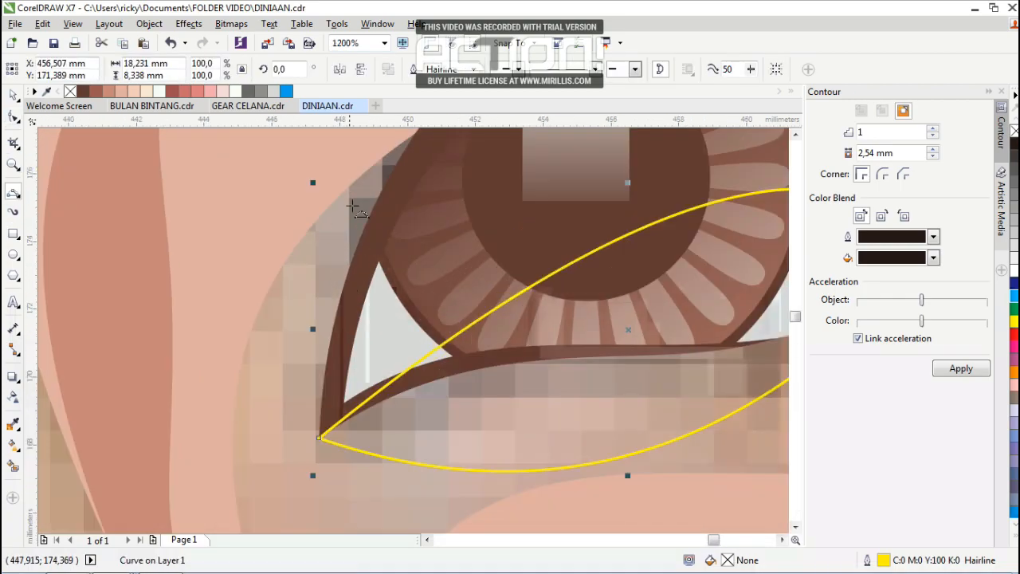
left_click(306, 319)
left_click_drag(296, 522, 378, 175)
left_click(334, 233)
scroll(334, 233, "down", 4)
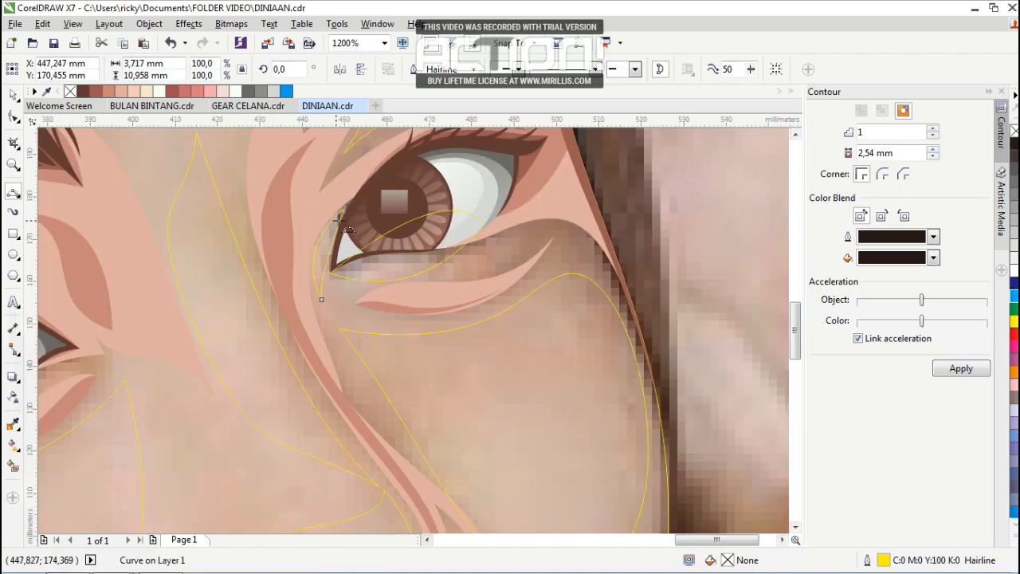
Try moving the light outlines around the right eye off the face, and undo the move.
left_click(14, 95)
left_click(328, 263)
scroll(404, 247, "up", 2)
left_click(447, 243)
left_click(459, 272, "shift")
scroll(460, 273, "down", 2)
left_click_drag(460, 272, 605, 159)
key("ctrl+z")
scroll(386, 268, "up", 1)
Select all light-area outlines on the face, test moving them off the photo and filling them with blue, and undo both trials.
left_click(330, 255, "shift")
scroll(448, 283, "down", 3)
left_click_drag(592, 202, 334, 386)
scroll(467, 276, "up", 1)
left_click_drag(443, 289, 648, 270)
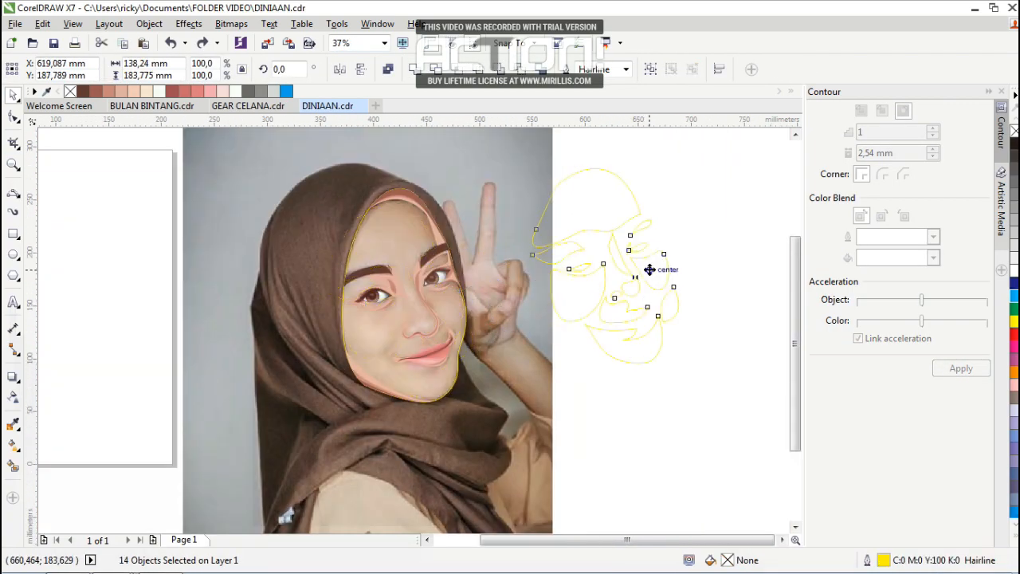
key("ctrl+z")
scroll(435, 267, "up", 1)
left_click(1014, 295)
key("ctrl+z")
Group the light-area outlines, intersect them with the face outline, and delete the original untrimmed group.
key("ctrl+g")
left_click(368, 307, "shift")
left_click(459, 67)
left_click_drag(253, 243, 621, 189)
key("Delete")
Draw the upper curve of the forehead's brightest area from the hairline to the right eyebrow and bend it to the highlight.
left_click(14, 191)
scroll(350, 272, "down", 1)
scroll(335, 207, "up", 2)
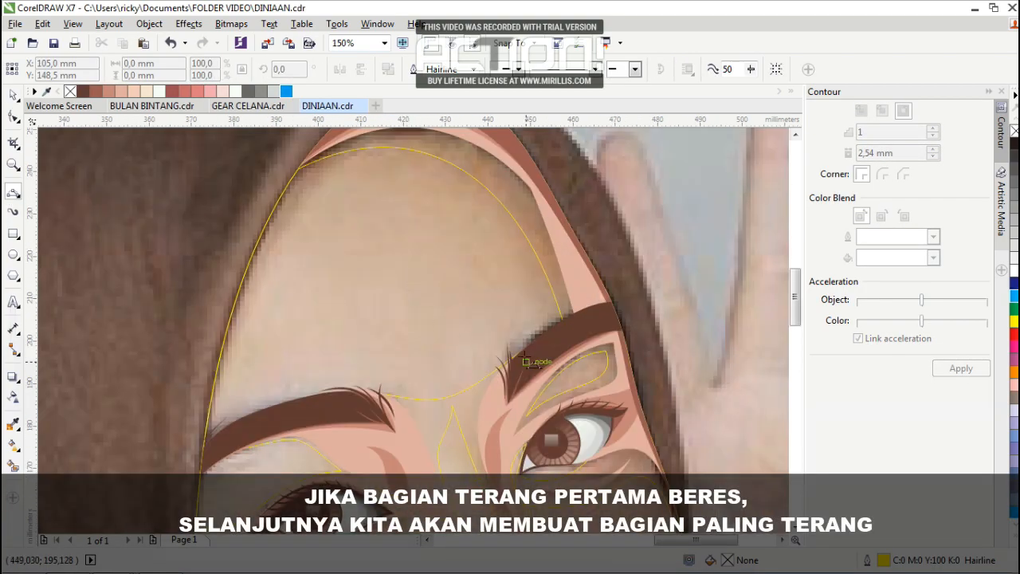
left_click(401, 183)
left_click(14, 117)
left_click_drag(526, 362, 545, 344)
left_click_drag(508, 164, 377, 338)
scroll(377, 338, "down", 1)
scroll(275, 197, "up", 1)
left_click_drag(486, 272, 560, 234)
scroll(496, 314, "down", 1)
Close the forehead's brightest area with curves above the eyebrows and around outside the left face edge.
left_click(14, 192)
scroll(517, 416, "up", 1)
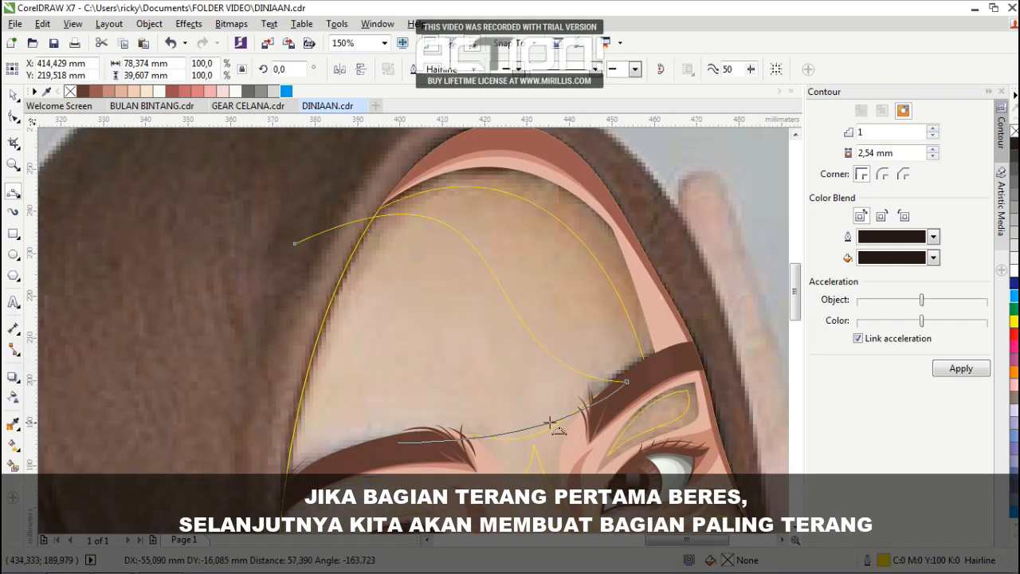
left_click_drag(177, 435, 295, 244)
left_click(295, 243)
Draw a closed outline about 33 x 17 mm for the brightest area of the left upper eyelid, fitting its lower curve.
scroll(358, 275, "down", 2)
scroll(342, 342, "up", 3)
left_click_drag(236, 313, 512, 292)
left_click(354, 387)
left_click(14, 117)
left_click_drag(361, 363, 360, 363)
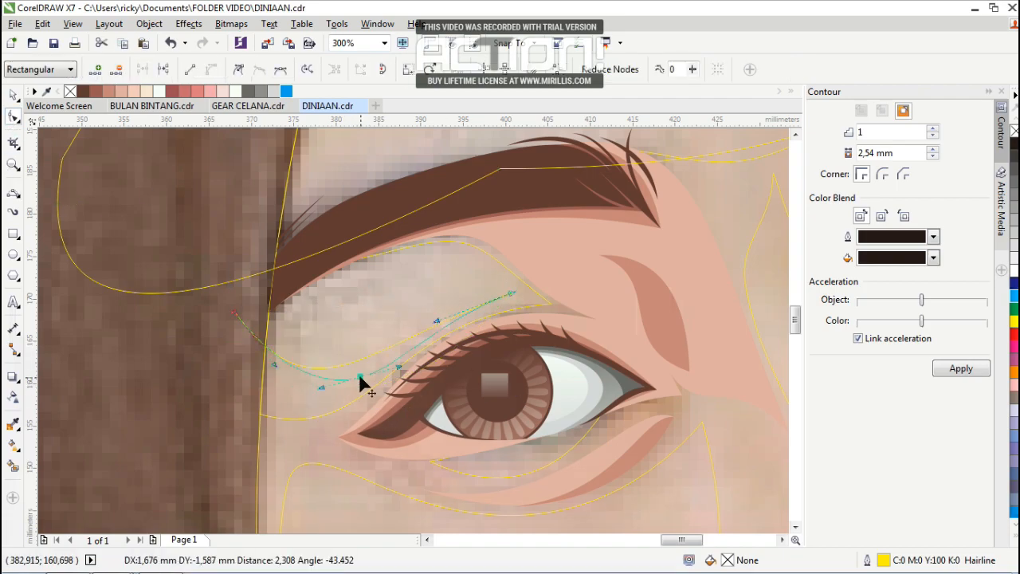
left_click(14, 192)
left_click(404, 235)
Draw the curve of the brightest area along the nose bridge.
scroll(346, 292, "down", 2)
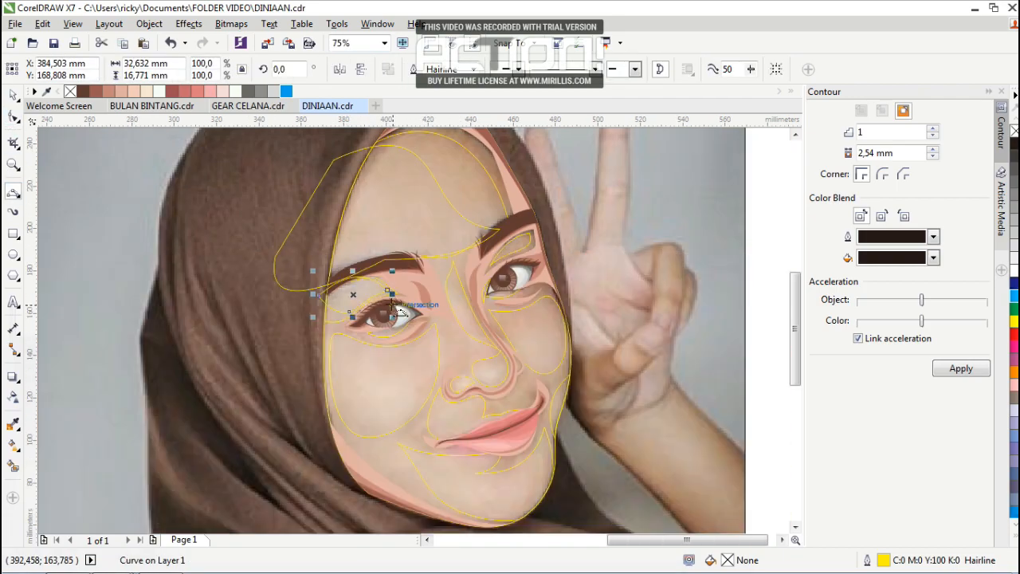
scroll(470, 306, "up", 2)
mouse_move(381, 155)
left_mouse_down()
mouse_move(539, 460)
mouse_move(559, 471)
left_mouse_up()
left_click(407, 343)
Draw a closed outline about 36 mm wide for the brightest area of the left cheek, below the eye.
scroll(433, 321, "down", 2)
scroll(353, 414, "up", 1)
left_click_drag(285, 293, 439, 287)
left_click(365, 308)
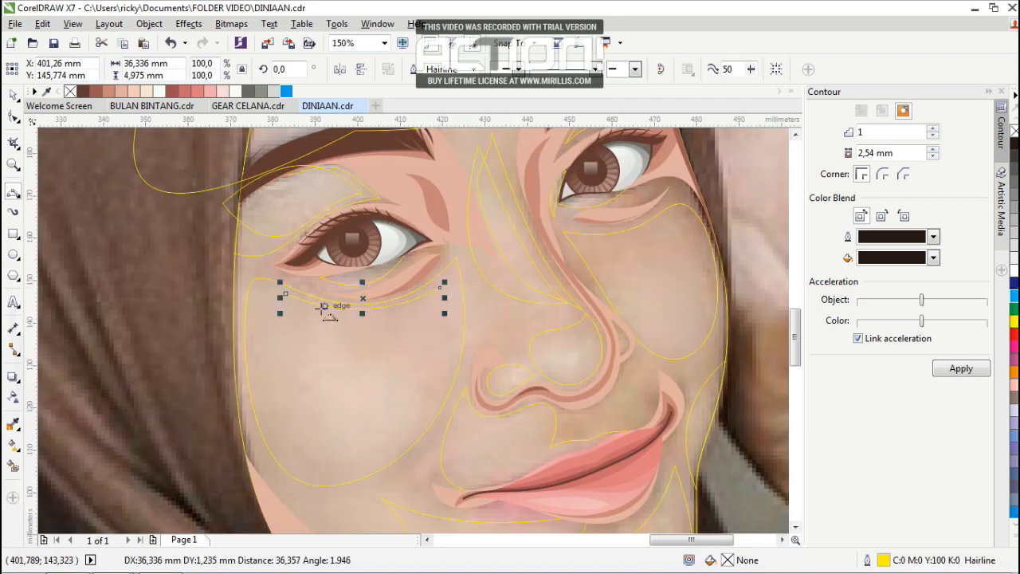
left_click(440, 289)
key("F10")
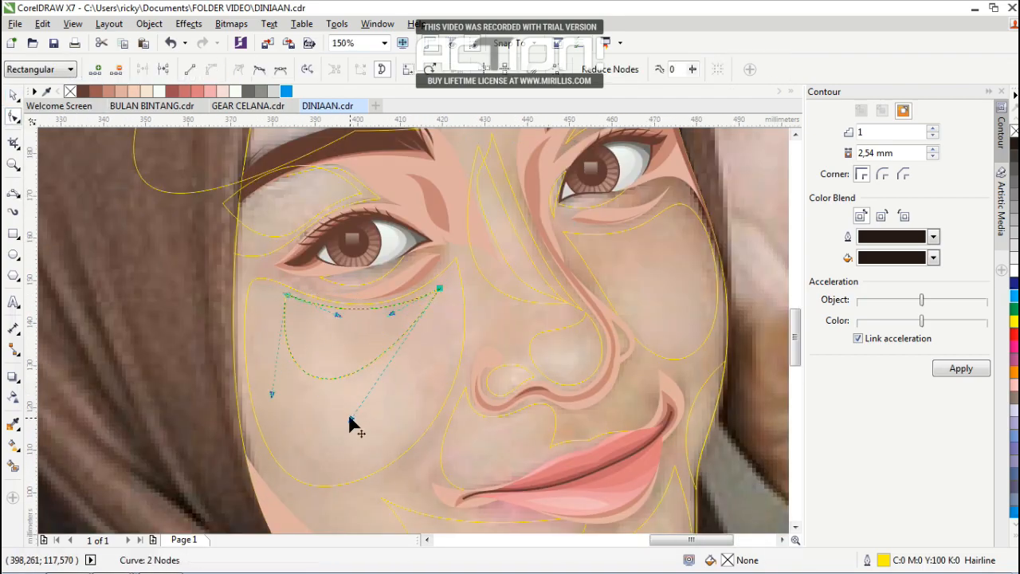
Adjust the inner corner of the left cheek's brightest outline and edit its nodes to round the shape.
left_click_drag(438, 288, 430, 293)
scroll(316, 309, "up", 1)
double_click(336, 307)
double_click(250, 372)
double_click(257, 278)
scroll(275, 294, "down", 1)
Rotate the left cheek's brightest outline about 6.5 degrees clockwise and shift it into place inside the cheek area.
left_click(10, 191)
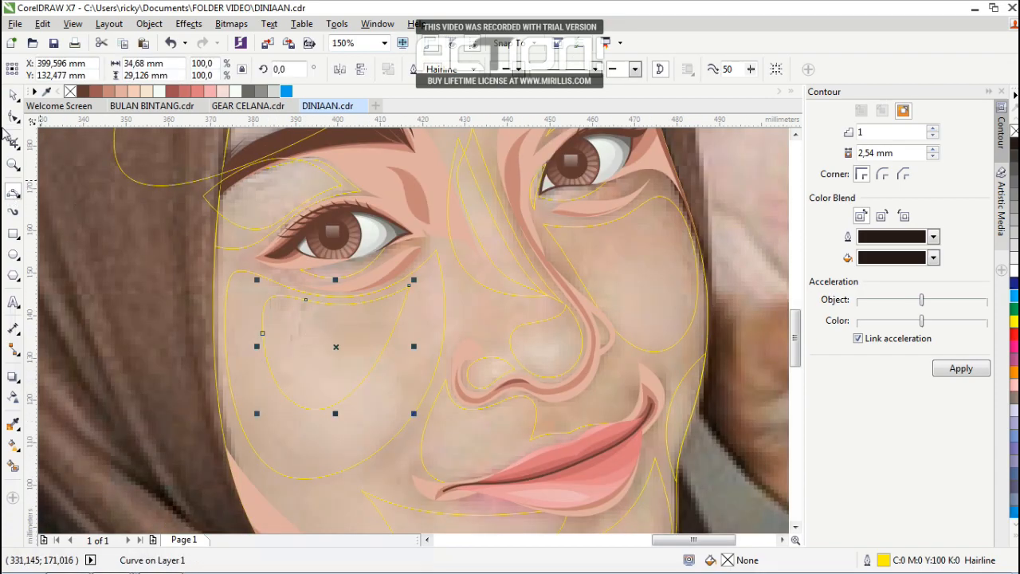
left_click_drag(299, 342, 299, 342)
left_click(300, 343)
scroll(353, 319, "up", 1)
left_click_drag(438, 233, 451, 250)
left_click_drag(358, 306, 357, 312)
scroll(358, 310, "down", 2)
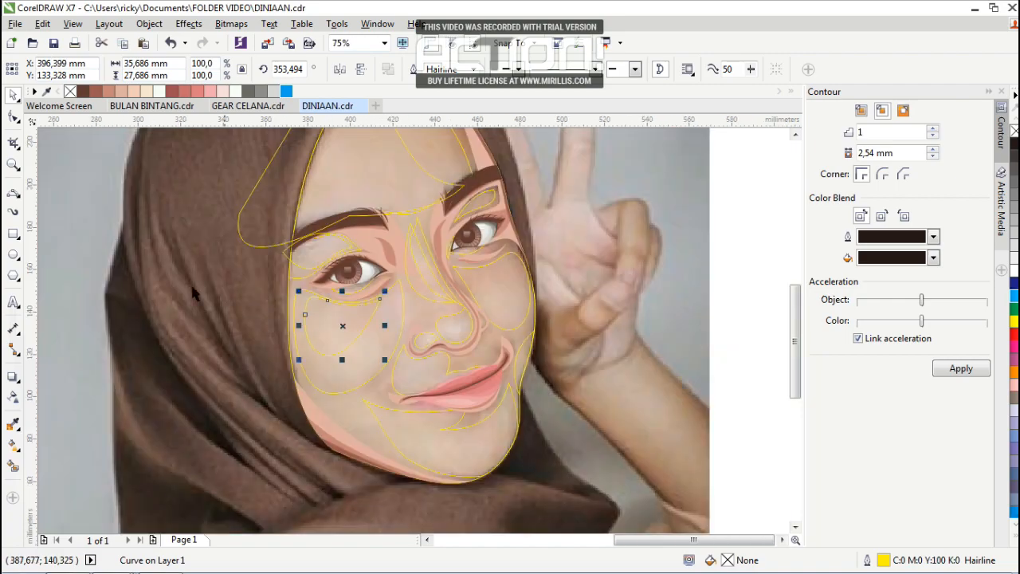
Draw a closed outline for the brightest area of the right cheek, inside the light area below the eye.
key("space")
scroll(470, 306, "up", 1)
scroll(520, 230, "up", 1)
key("ctrl+z")
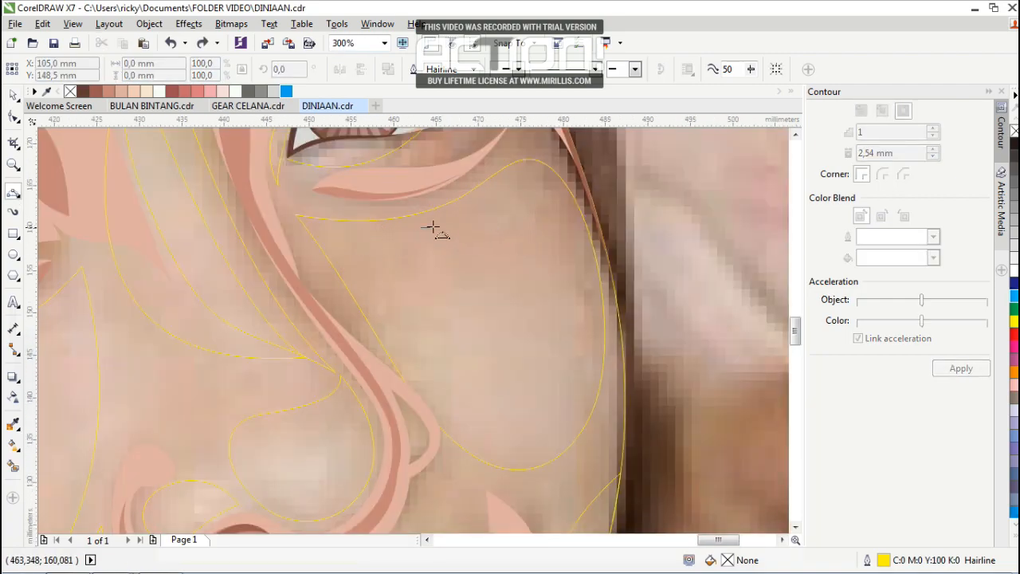
left_click_drag(508, 188, 513, 181)
left_click(459, 213)
left_click_drag(355, 231, 518, 174)
left_click(480, 353)
Add nodes to the right cheek's brightest outline and round off its upper outer corner.
key("F10")
double_click(469, 205)
double_click(551, 261)
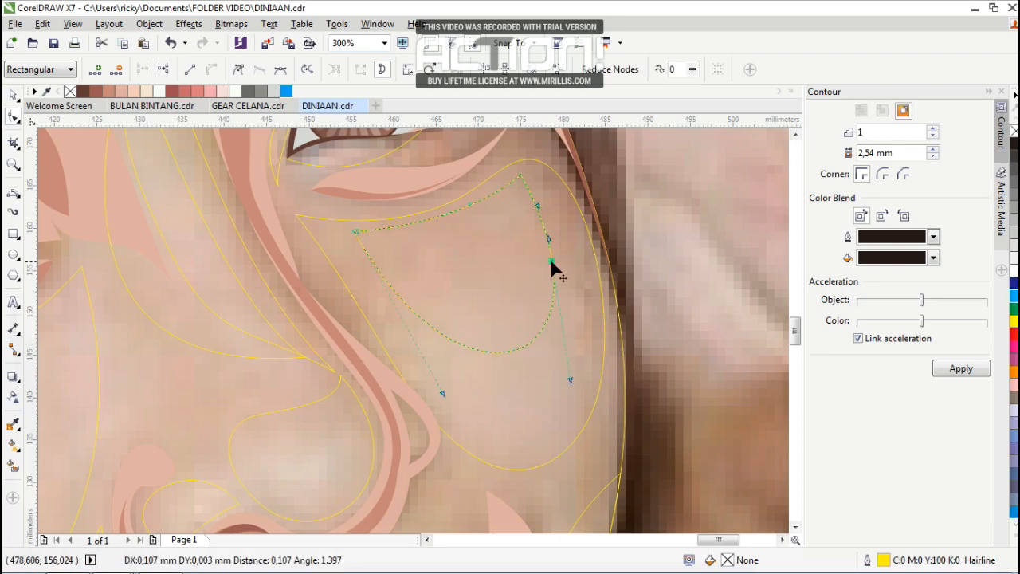
scroll(519, 175, "up", 1)
double_click(519, 175)
scroll(536, 234, "down", 1)
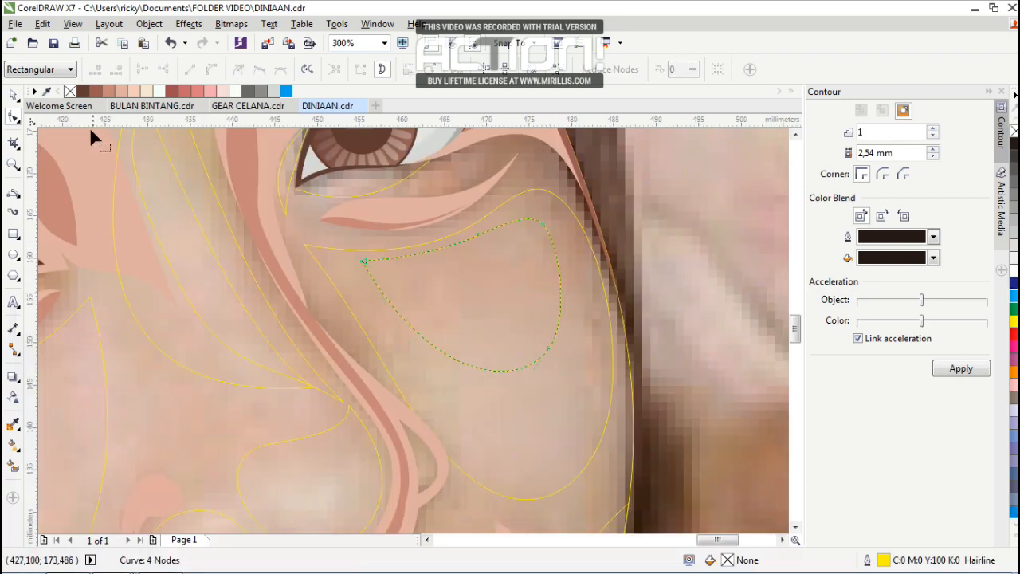
Move the right cheek's brightest outline outward and rotate it slightly to follow the cheek.
left_click(14, 95)
scroll(529, 271, "up", 1)
left_click_drag(522, 280, 544, 286)
left_click(546, 285)
left_click_drag(625, 476, 631, 464)
Set the outline colour of the first light-area shapes to blue to distinguish them from the brightest areas.
scroll(572, 324, "down", 4)
left_click(611, 353)
scroll(599, 402, "up", 1)
left_click(525, 396)
right_click(287, 92)
left_click(91, 161)
Draw a circle about 10.5 mm across for the brightest area on the nose tip and scale it to fit.
left_click(14, 194)
scroll(514, 282, "up", 2)
left_click(14, 255)
mouse_move(368, 268)
left_mouse_down()
mouse_move(460, 343)
mouse_move(452, 338)
left_mouse_up()
key("space")
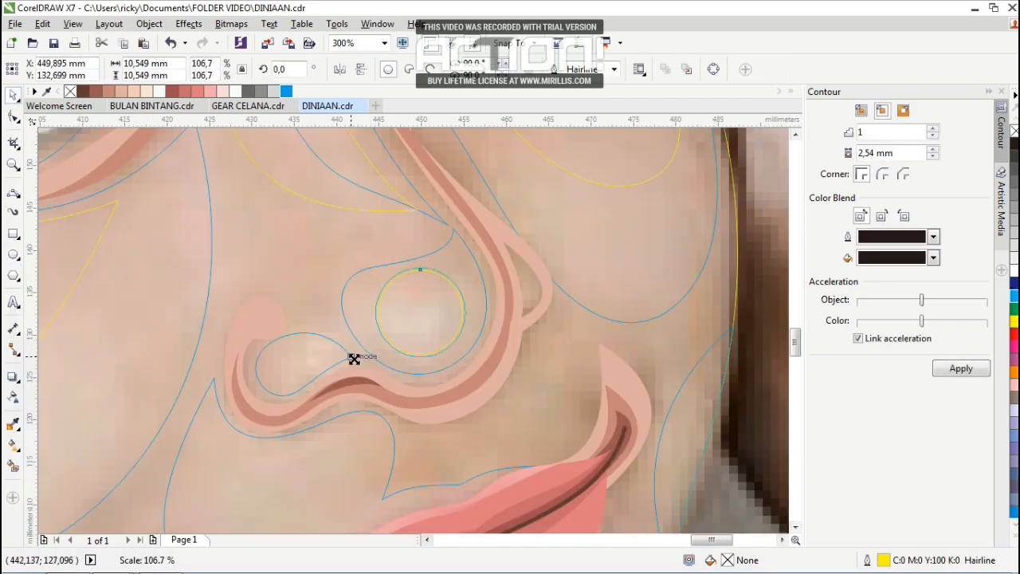
left_click_drag(354, 359, 356, 357)
Draw a closed outline for the brightest area of the left nostril wing, inside its blue light outline.
left_click(13, 194)
scroll(304, 359, "up", 2)
left_click_drag(466, 345, 155, 348)
left_click(314, 274)
left_click_drag(152, 351, 236, 354)
left_click_drag(462, 348, 466, 346)
left_click(249, 460)
Add a node to the lower edge of the left nostril wing's brightest outline and reshape that edge.
left_click(13, 117)
double_click(275, 456)
left_click_drag(275, 457, 257, 426)
left_click_drag(257, 426, 264, 435)
left_click(173, 333)
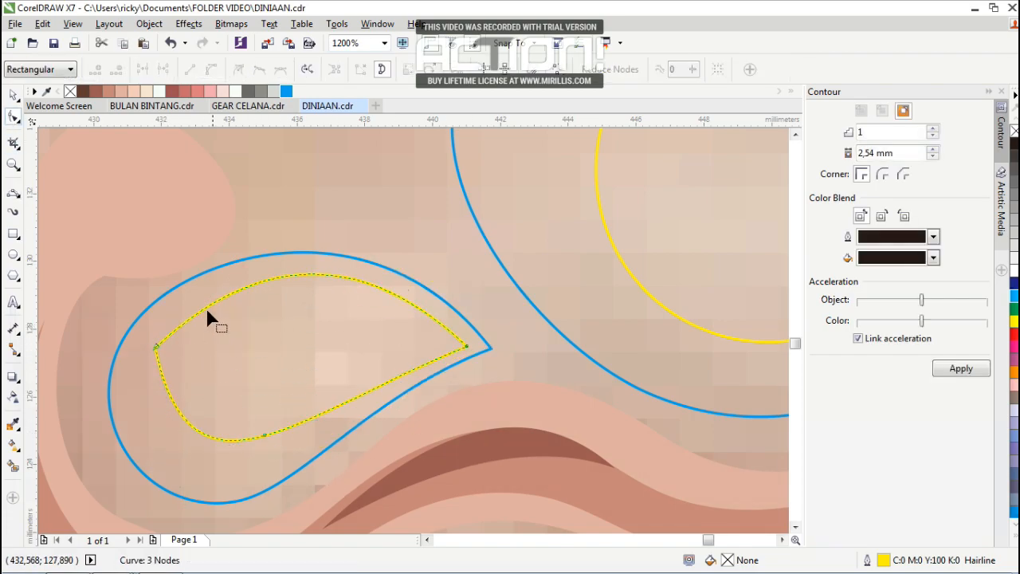
Draw a closed curved outline for the brightest area between the nose base and the upper lip, overlapping the blue light outline.
key("space")
scroll(367, 247, "down", 2)
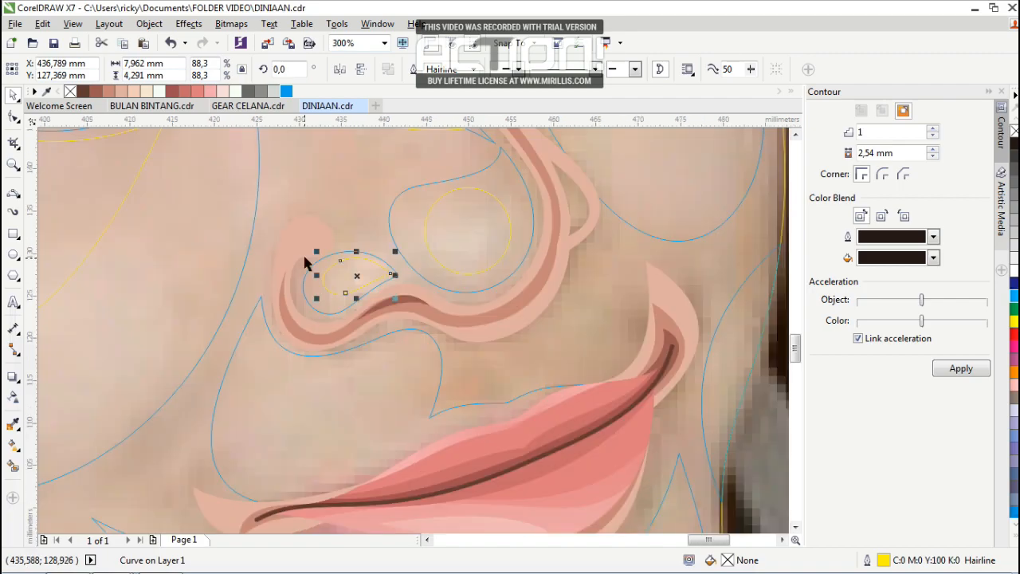
key("space")
scroll(347, 262, "down", 1)
scroll(327, 336, "up", 1)
left_click_drag(475, 262, 356, 245)
left_click(301, 322)
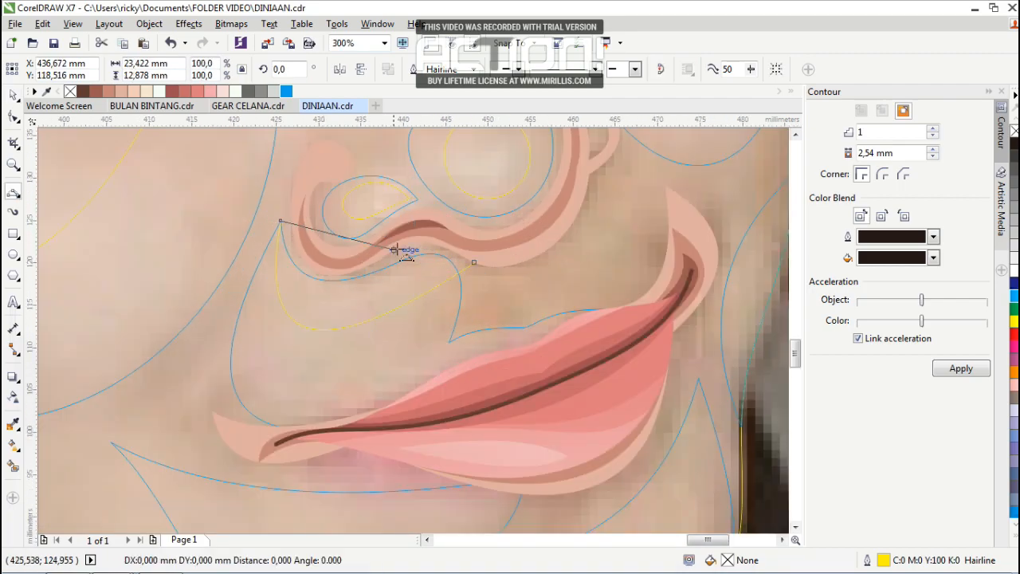
left_click(373, 288)
key("F10")
left_click_drag(365, 305, 403, 218)
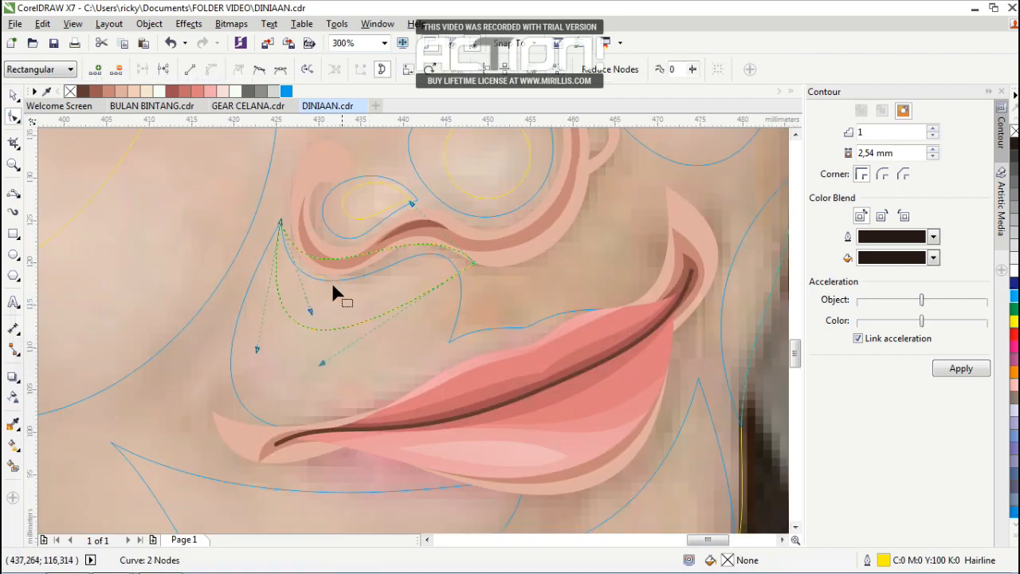
Draw a second brightest-area outline about 37 × 16 mm around the left mouth corner, then add a node and reshape its upper edge.
key("F5")
left_click_drag(500, 350, 229, 306)
key("F10")
scroll(241, 335, "up", 1)
scroll(345, 340, "down", 1)
double_click(372, 411)
scroll(474, 404, "up", 1)
left_click_drag(478, 373, 481, 318)
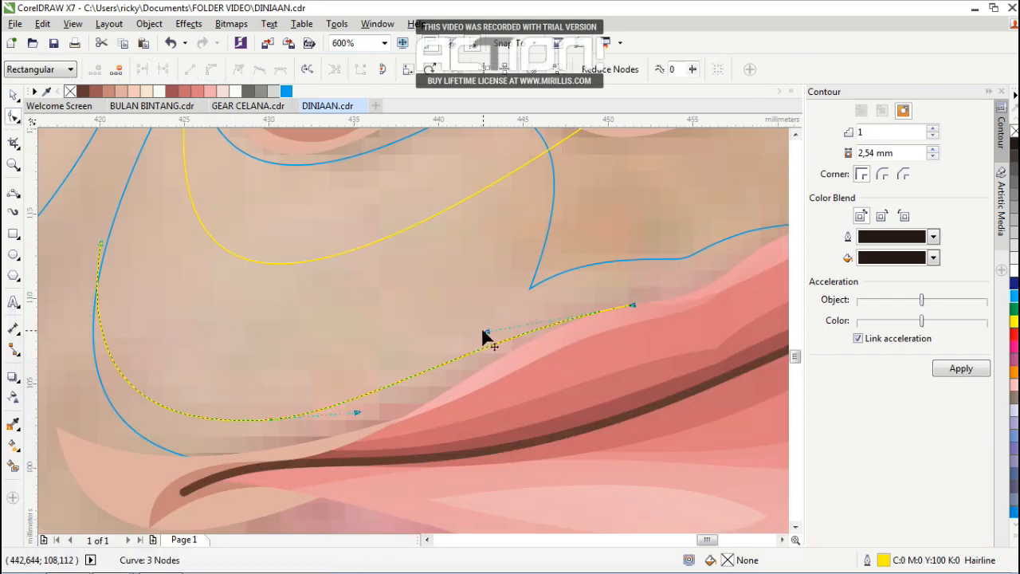
scroll(362, 420, "down", 1)
key("space")
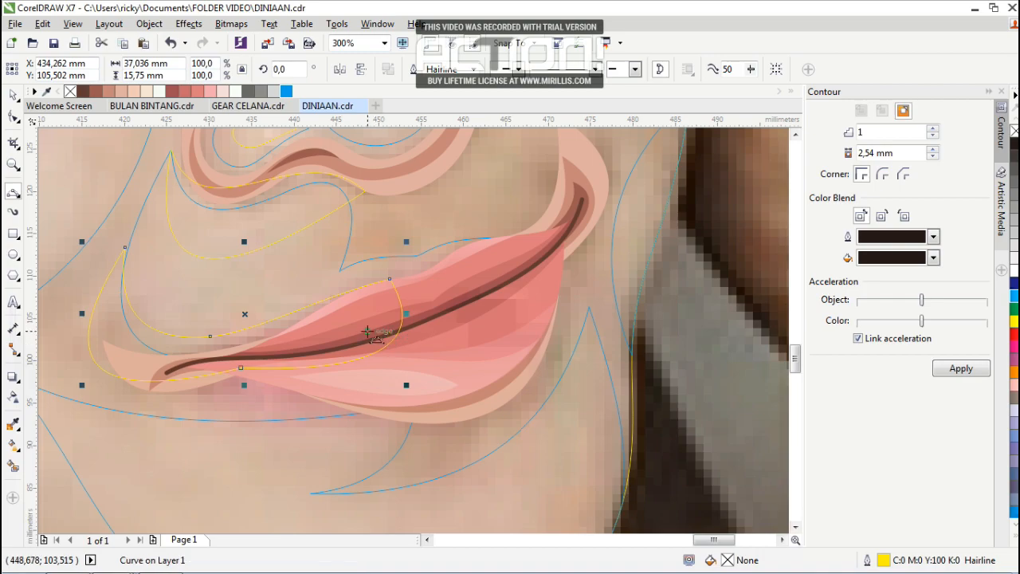
Draw and reshape a closed outline about 43 × 33 mm for the chin's brightest area, and save the drawing.
scroll(352, 362, "down", 1)
left_click_drag(323, 355, 532, 289)
left_click(464, 348)
left_click(422, 412)
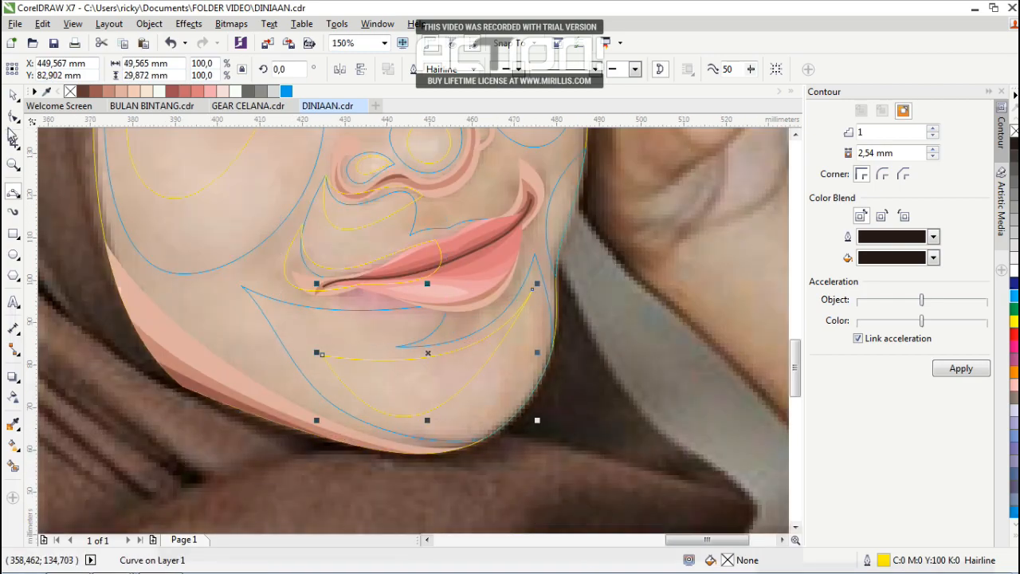
left_click(12, 117)
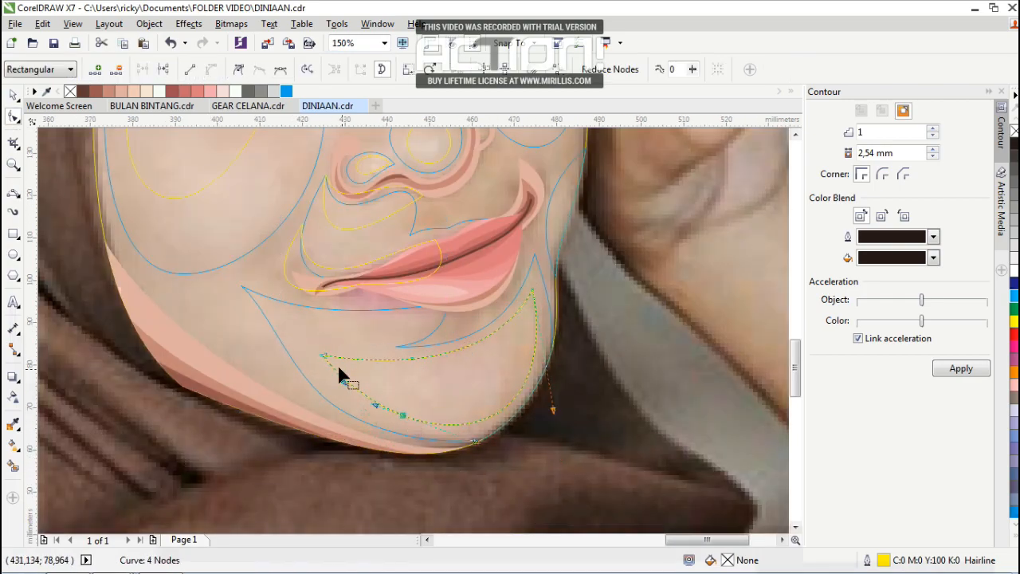
scroll(415, 406, "up", 1)
left_click_drag(348, 401, 507, 422)
scroll(478, 358, "up", 1)
left_click(56, 46)
scroll(457, 234, "down", 3)
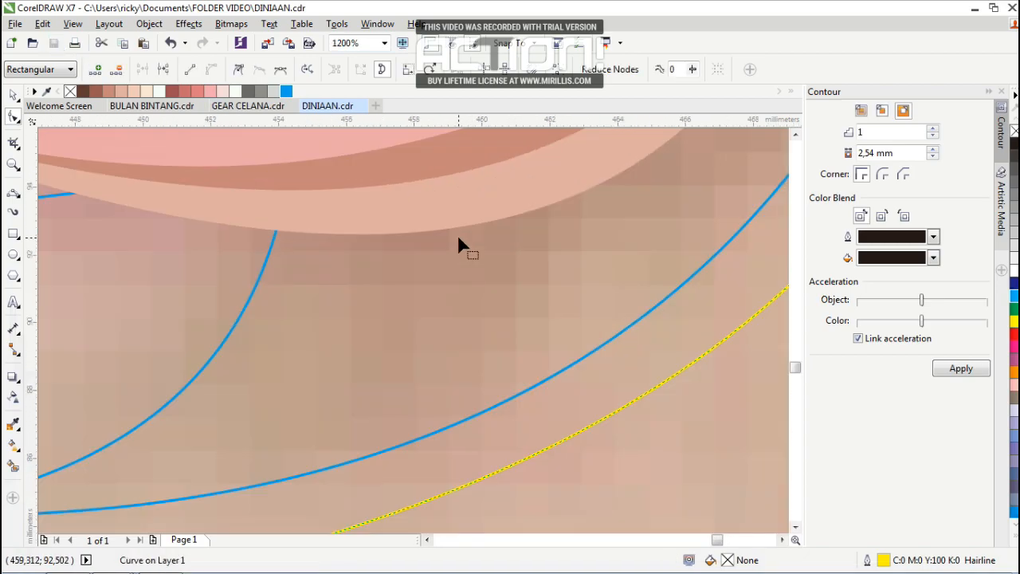
Draw a closed outline for the brightest area just below the right eye, overlapping the lower edge of the eye.
left_click(13, 192)
left_click(57, 236)
scroll(499, 314, "up", 1)
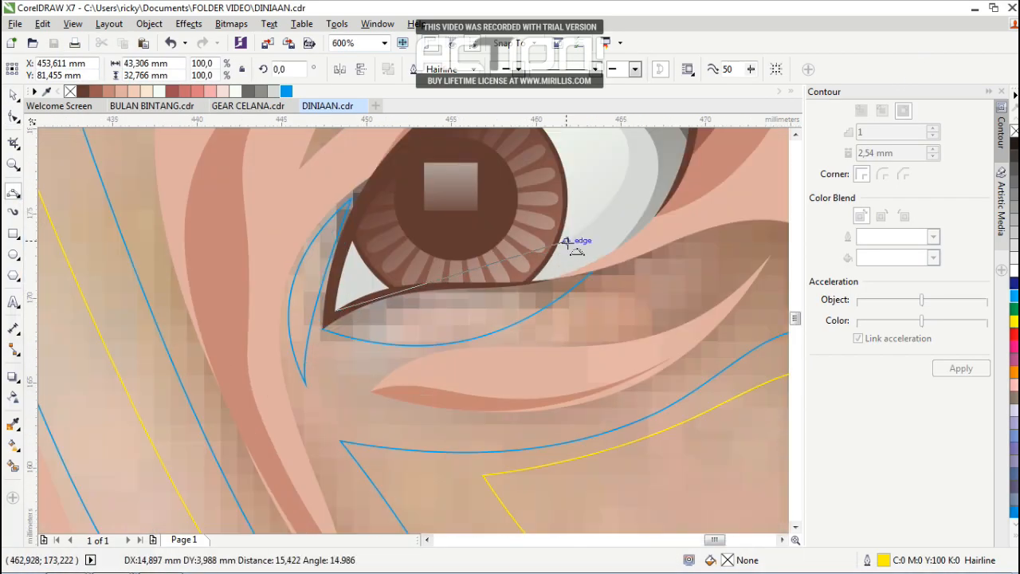
left_click(337, 302)
scroll(486, 276, "down", 3)
Intersect the grouped brightest-area outlines with the first light areas and fill the resulting pieces with the near-white palette colour #F6FDF5.
left_click(375, 183)
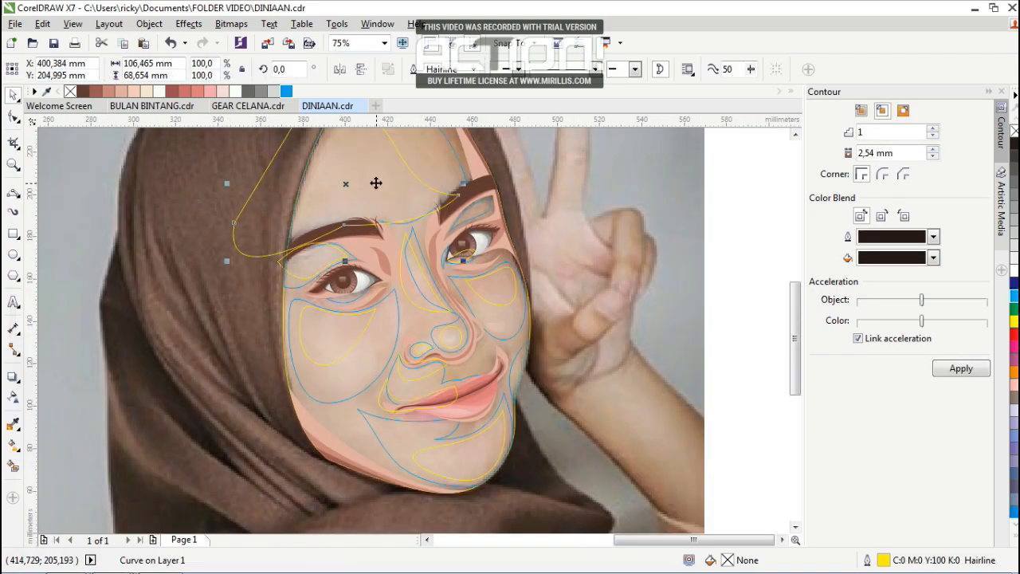
scroll(423, 306, "up", 2)
scroll(407, 359, "down", 1)
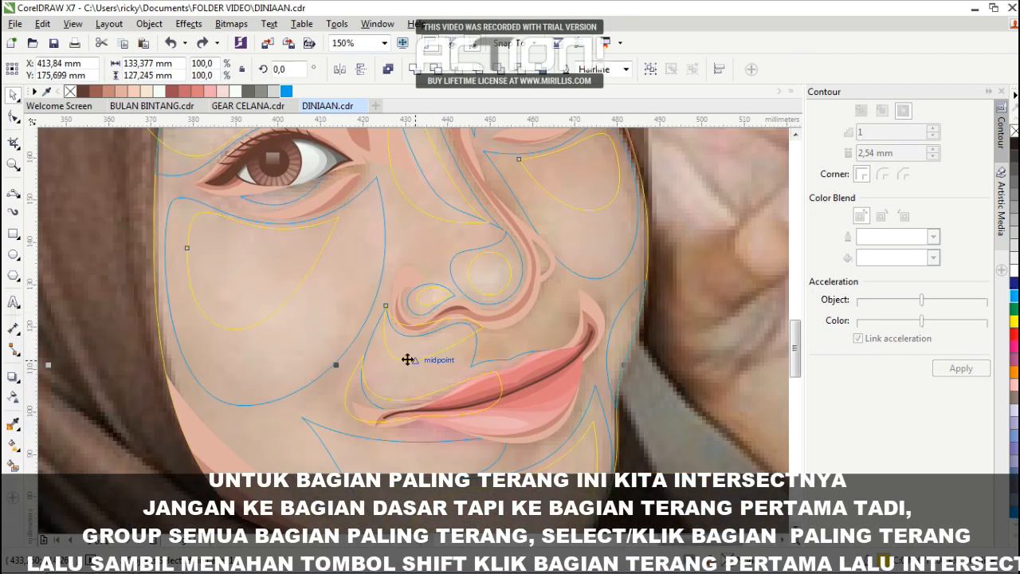
scroll(395, 256, "down", 2)
scroll(400, 148, "up", 1)
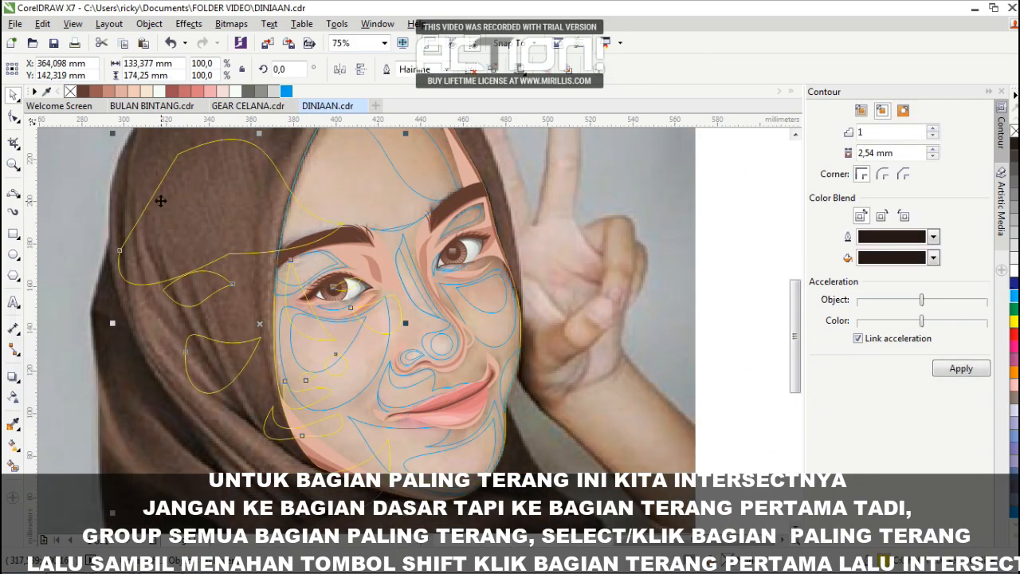
left_click(158, 92)
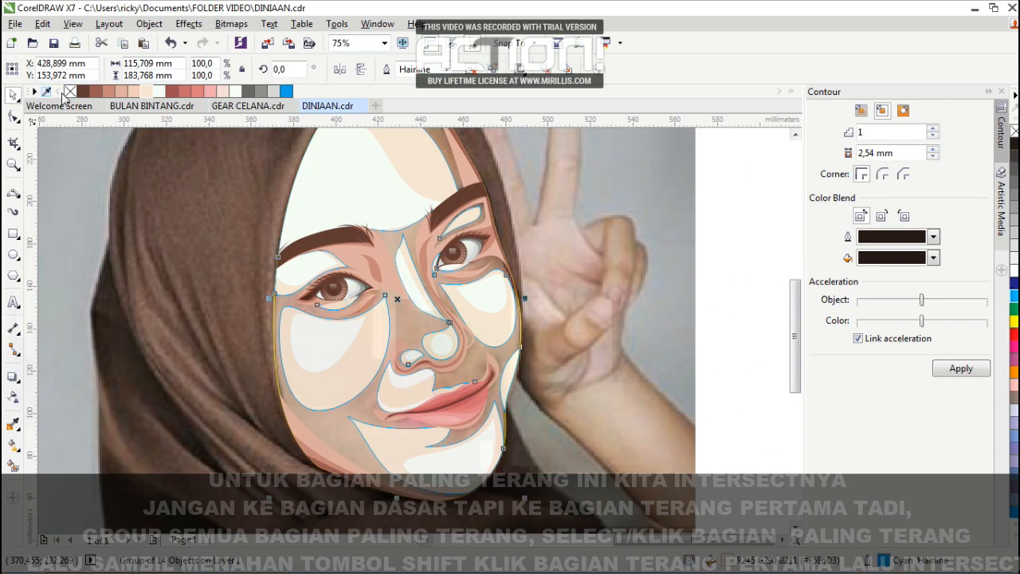
Remove the outlines from the filled light and brightest areas of the face.
key("Escape")
scroll(573, 269, "down", 1)
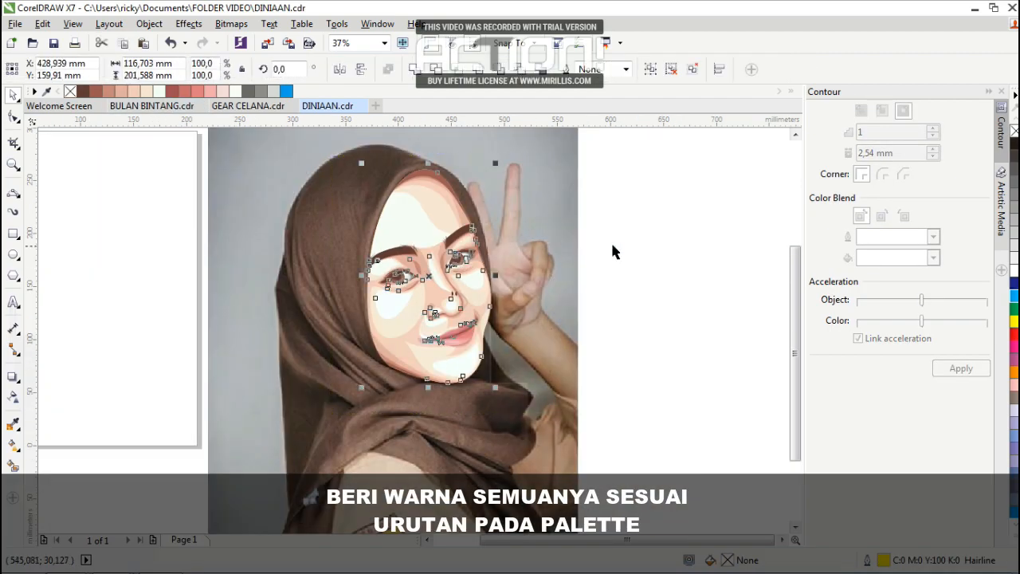
Apply a linear transparency to the forehead's brightest area, fading it from the left hairline towards the right temple.
scroll(542, 319, "up", 1)
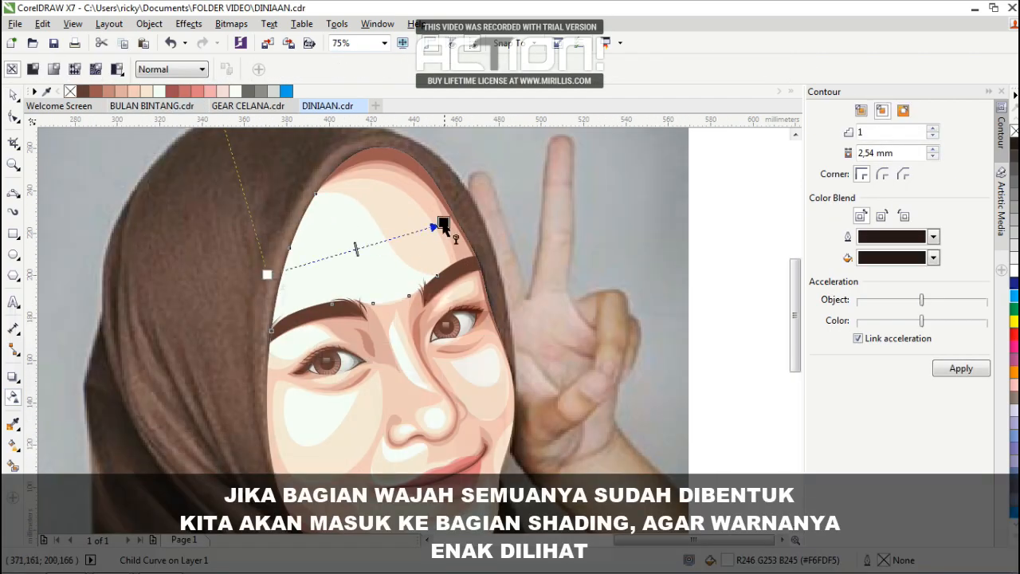
left_click_drag(228, 281, 267, 282)
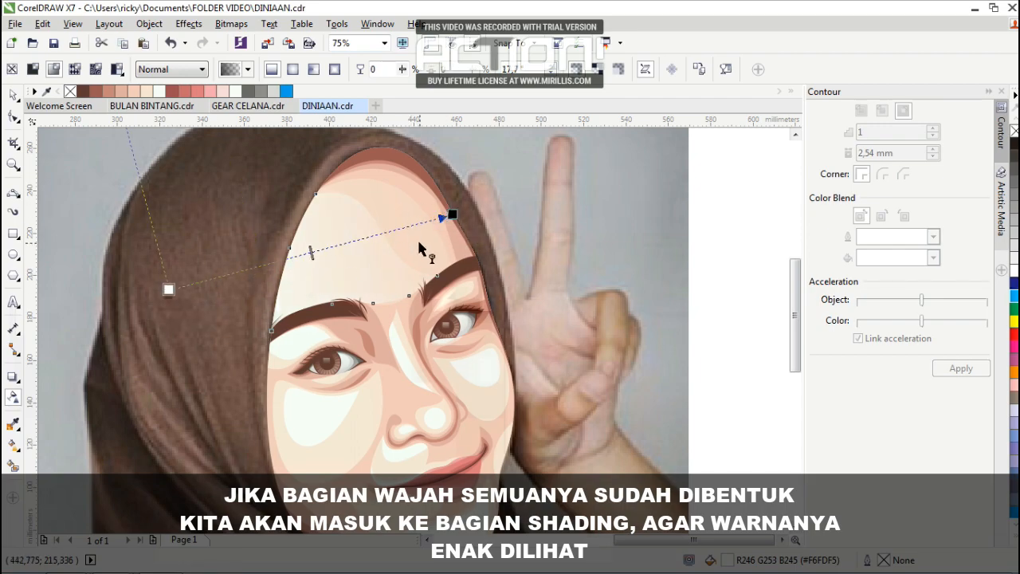
key("ctrl+z")
Apply linear transparencies to the #995950 and #E0AFA0 shadow shapes along the forehead's hijab edge, fading inward from the right.
scroll(382, 187, "up", 1)
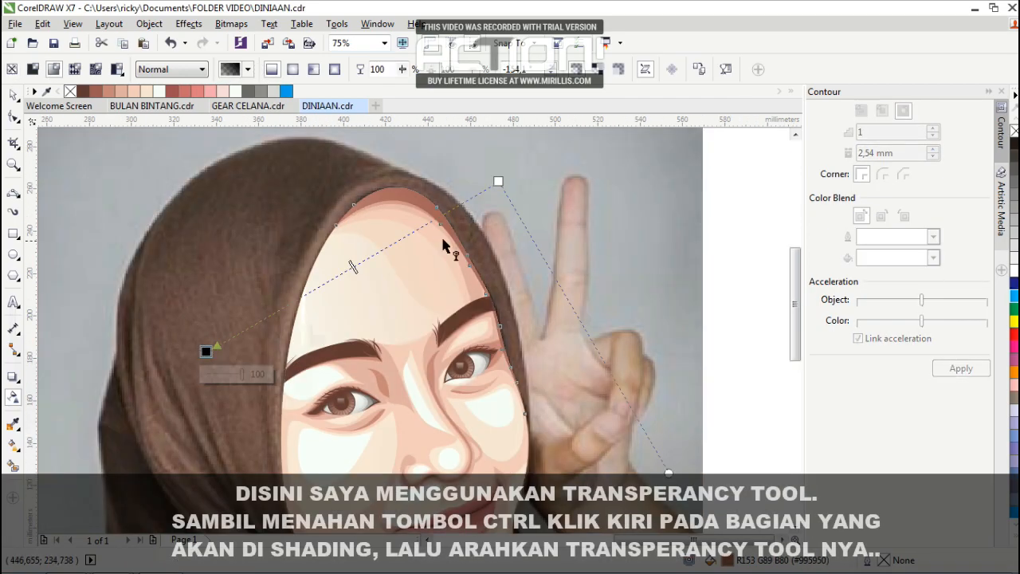
left_click_drag(448, 237, 473, 217)
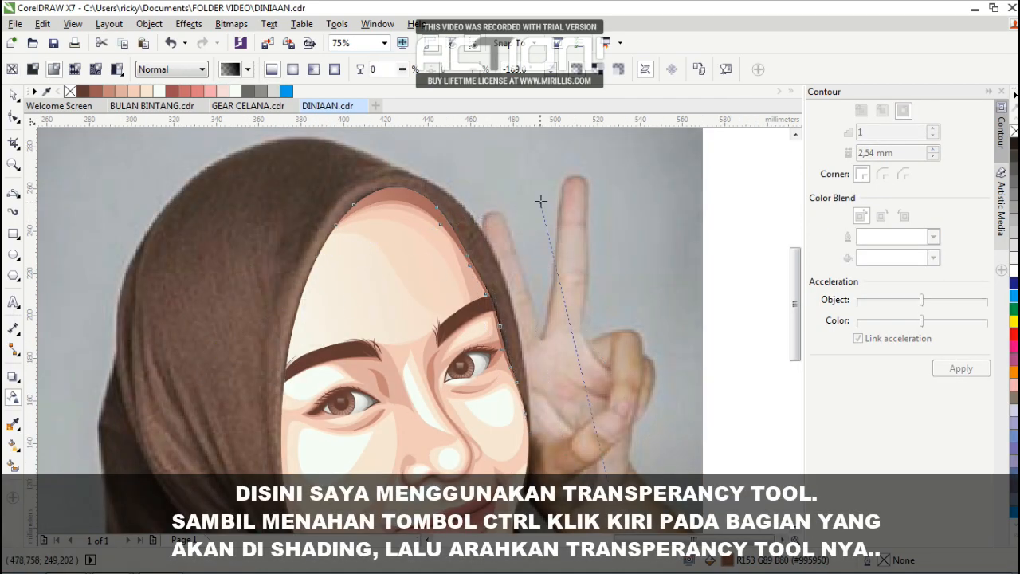
scroll(364, 285, "up", 1)
scroll(406, 264, "down", 1)
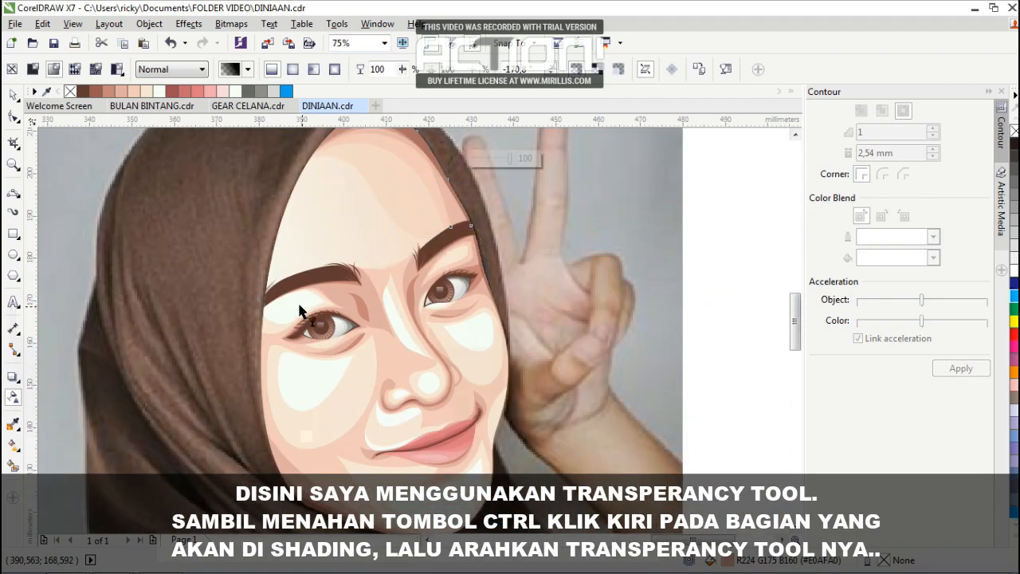
Fade the light and brightest areas of the left upper eyelid with linear transparencies running down towards the eye.
scroll(301, 311, "up", 1)
left_click_drag(233, 265, 329, 411)
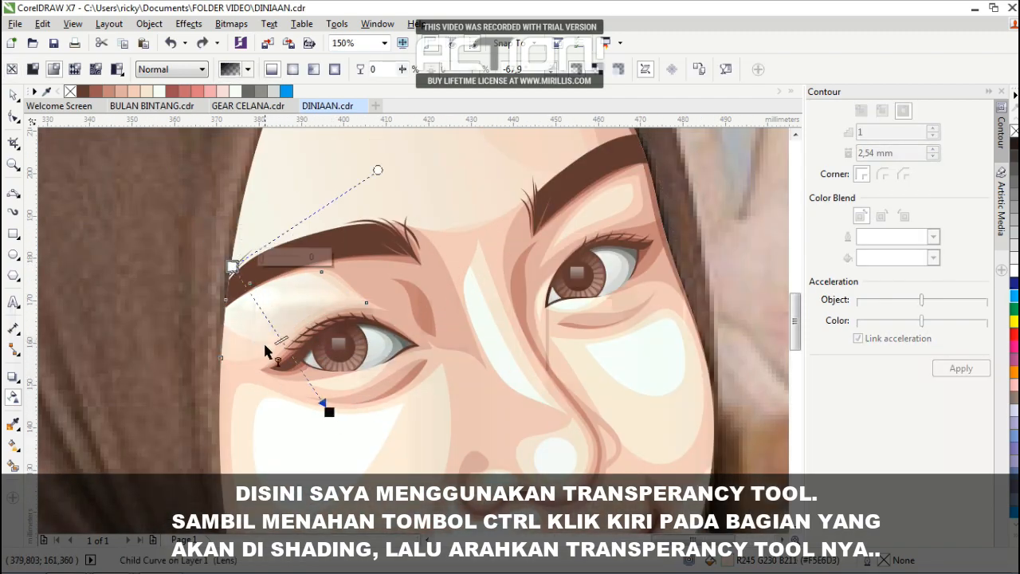
scroll(311, 234, "down", 1)
scroll(456, 221, "up", 1)
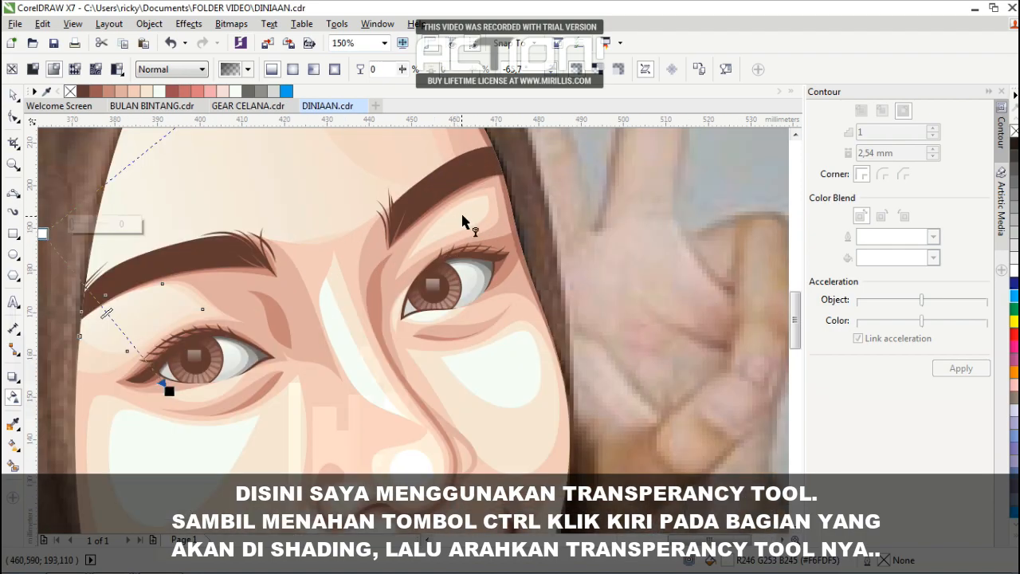
Apply linear transparencies to the light and brightest areas along the nose bridge.
scroll(343, 255, "up", 1)
scroll(344, 255, "up", 1)
left_click_drag(287, 299, 398, 247)
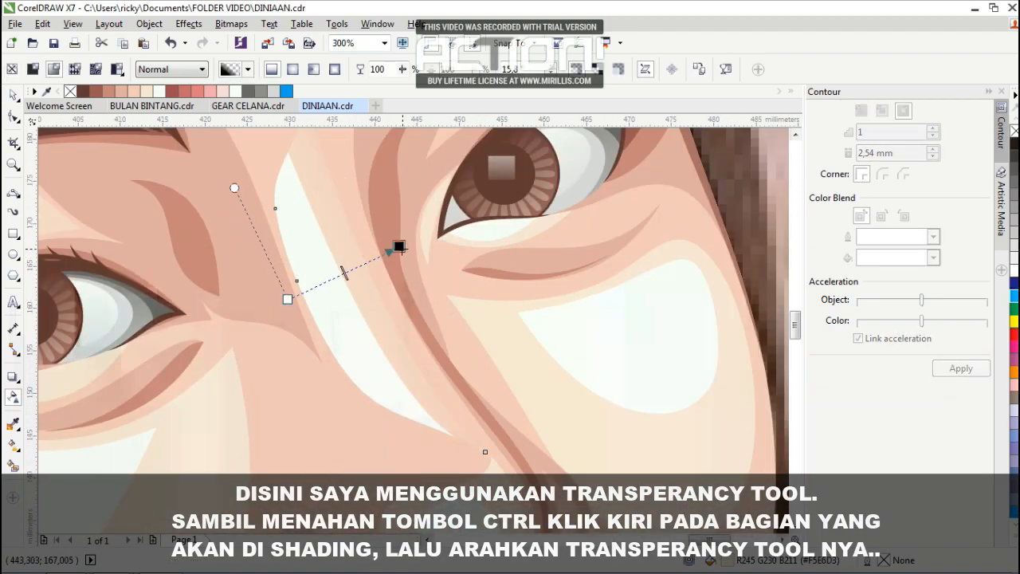
scroll(382, 239, "down", 2)
left_click_drag(422, 382, 383, 266)
Fade the brightest areas of the nose tip and the left cheek with linear transparencies.
left_click(426, 375)
left_click_drag(433, 391, 404, 284)
left_click_drag(330, 228, 397, 201)
scroll(343, 191, "down", 2)
left_click_drag(288, 171, 256, 278)
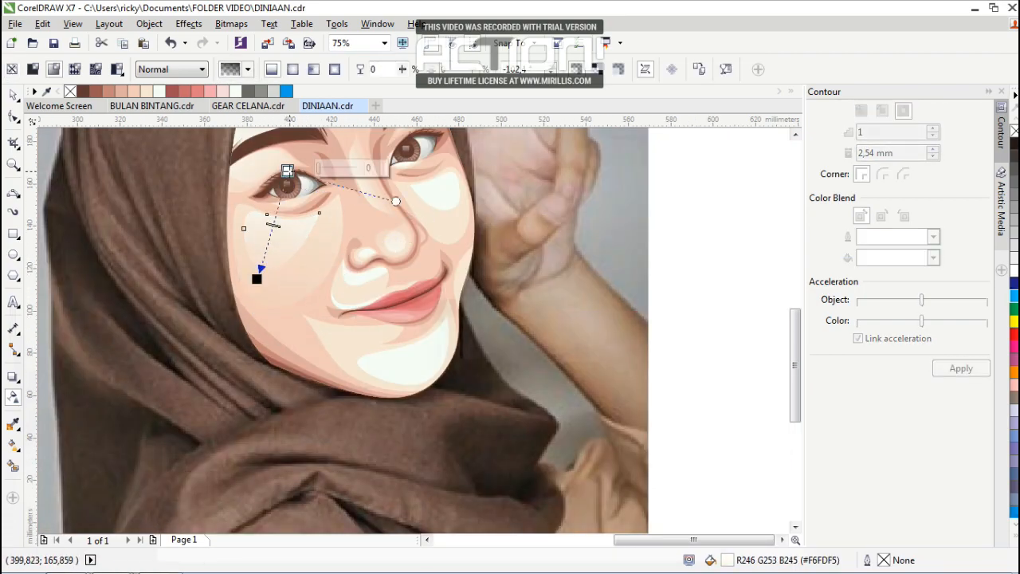
Fade the light and brightest areas of the right cheek downward from the eye with linear transparencies.
scroll(318, 203, "down", 1)
left_click(298, 199)
scroll(316, 198, "up", 2)
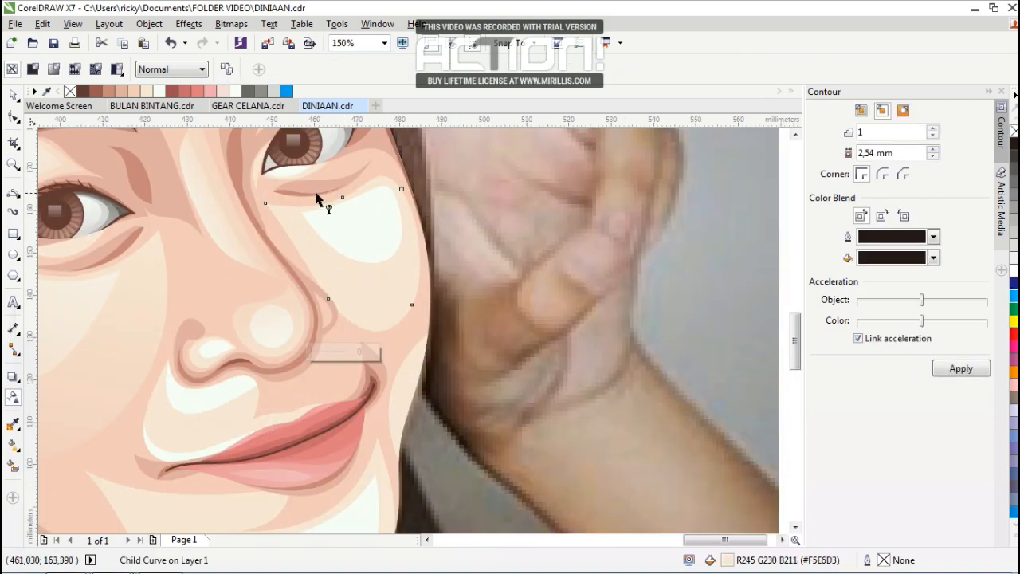
scroll(315, 198, "down", 2)
left_click_drag(337, 199, 364, 273)
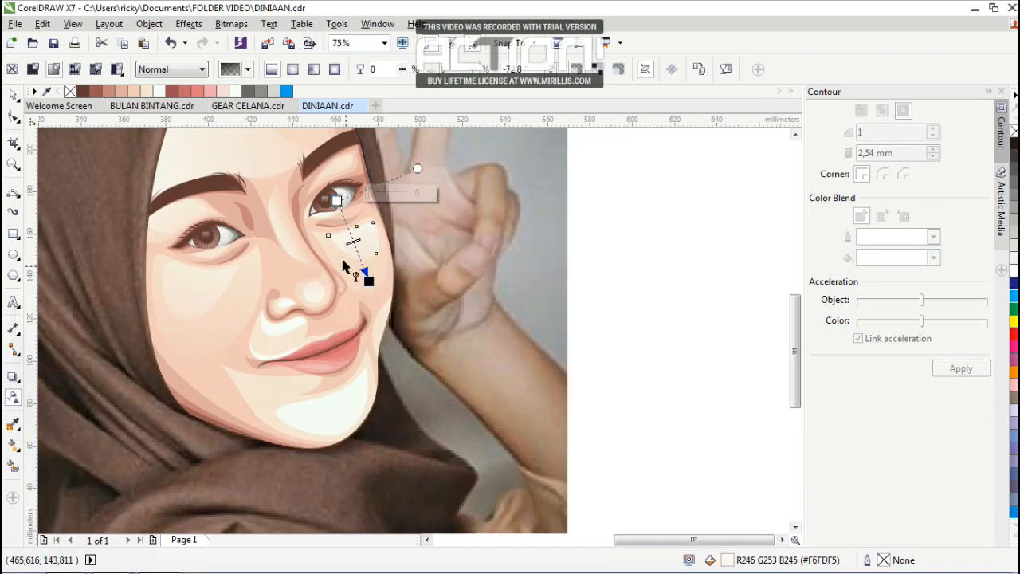
Apply linear transparencies to the light and brightest areas above the upper lip, fading them towards the left cheek.
scroll(345, 268, "up", 2)
left_click_drag(278, 209, 283, 356)
scroll(266, 402, "up", 1)
left_click_drag(352, 400, 177, 356)
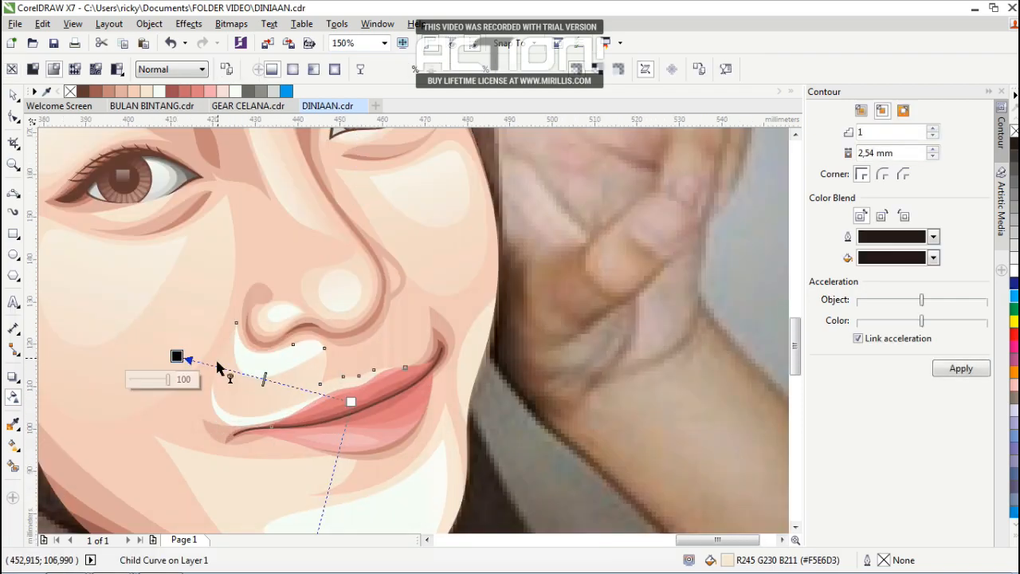
left_click(251, 416)
left_click_drag(346, 417, 391, 472)
scroll(320, 310, "down", 1)
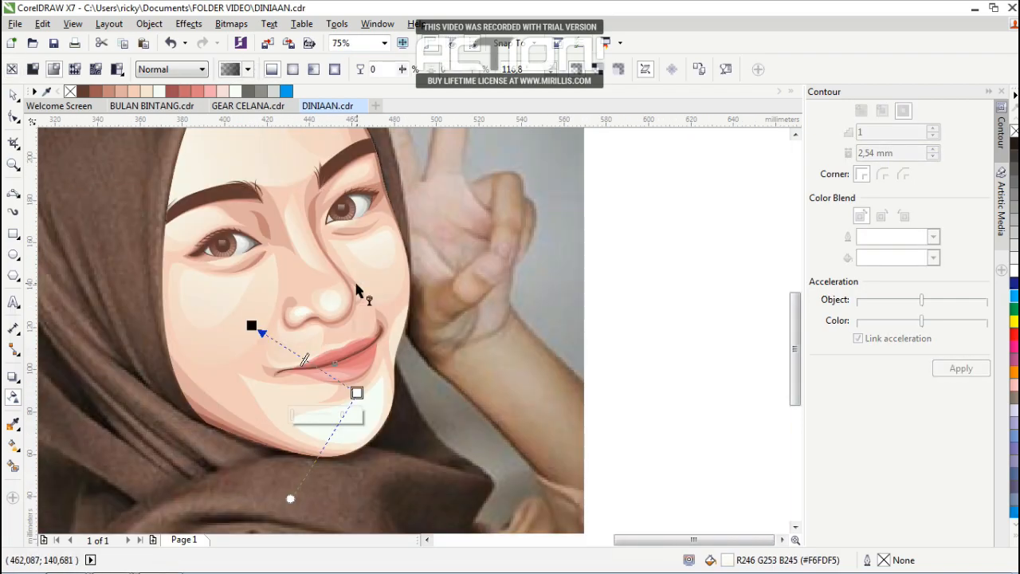
Fade the highlights of the left nostril wing and nose tip downward with linear transparencies.
scroll(358, 280, "down", 1)
scroll(373, 315, "up", 1)
left_click_drag(387, 288, 358, 283)
scroll(280, 274, "up", 2)
scroll(293, 293, "down", 1)
left_click(272, 304)
left_click_drag(270, 225, 284, 342)
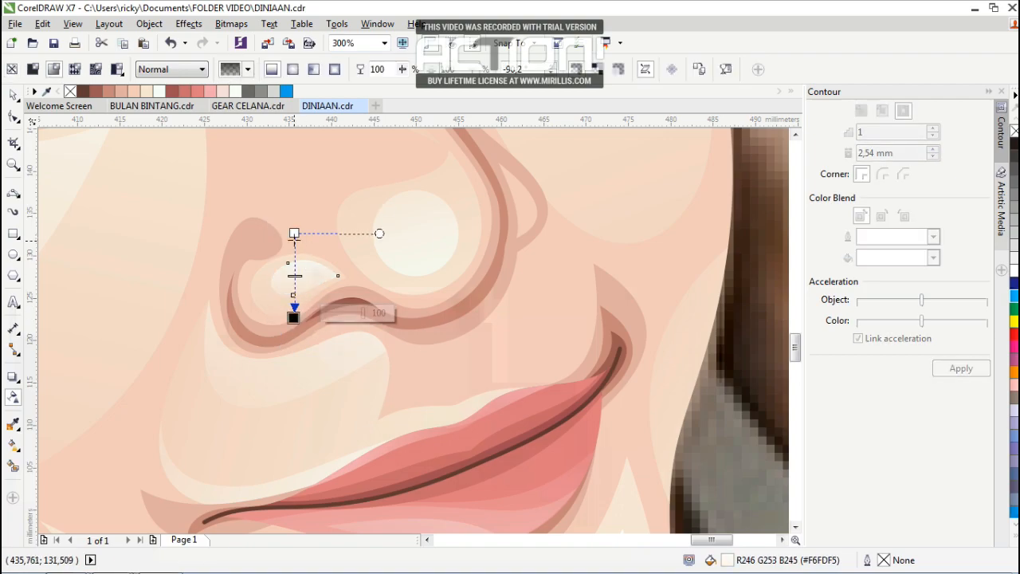
left_click_drag(446, 323, 450, 395)
scroll(417, 236, "down", 2)
scroll(300, 168, "up", 2)
left_click(355, 253)
left_click_drag(337, 221, 339, 409)
Apply linear transparencies to the chin's light and brightest areas.
scroll(360, 220, "down", 2)
scroll(433, 290, "down", 1)
scroll(465, 336, "up", 1)
left_click(411, 335)
left_click_drag(422, 347, 400, 249)
left_click_drag(422, 348, 435, 401)
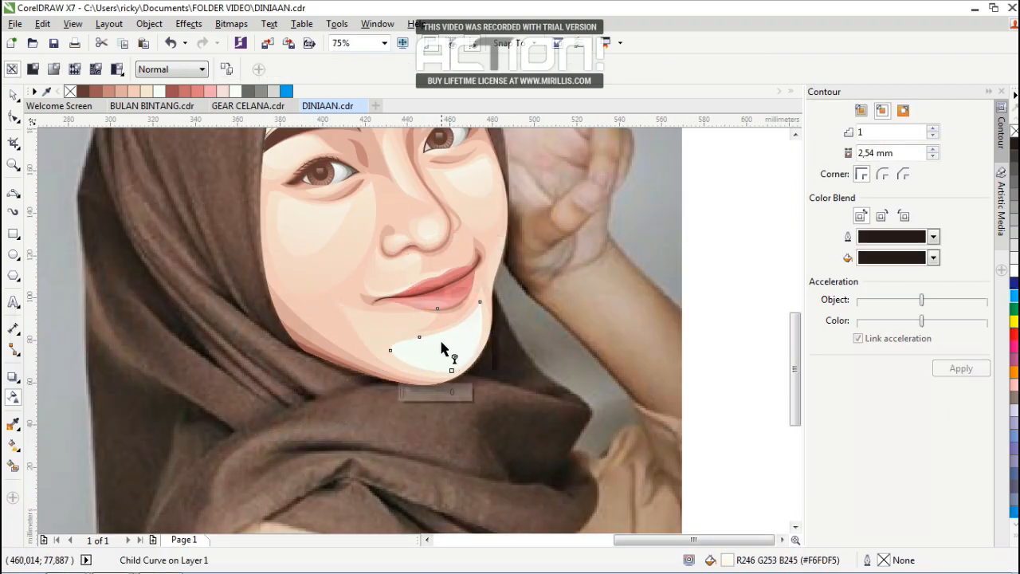
scroll(390, 289, "down", 1)
scroll(358, 253, "up", 1)
Fade the #E0AFA0 shadow around the left eye and the #C68778 shadow beside the inner eyebrow with linear transparencies.
scroll(361, 270, "down", 1)
scroll(382, 226, "up", 1)
left_click(371, 274)
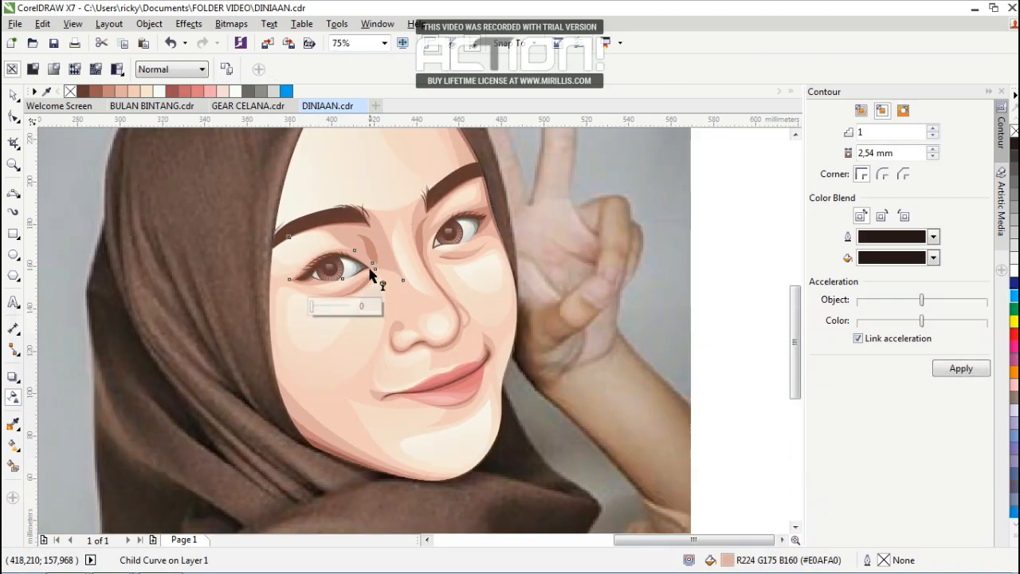
scroll(376, 266, "up", 1)
left_click_drag(291, 182, 389, 377)
left_click(378, 239)
left_click_drag(411, 269, 351, 166)
left_click_drag(412, 269, 437, 348)
scroll(415, 253, "down", 1)
scroll(413, 246, "up", 1)
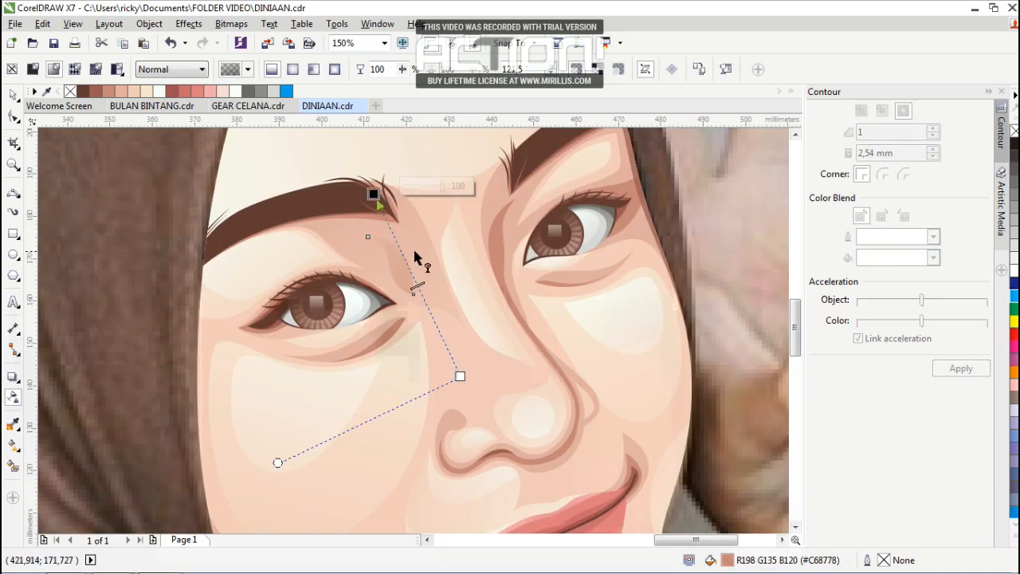
Apply a linear transparency to the #C68778 crease shadow under the left eye, fading it from the inner corner outward.
scroll(351, 348, "up", 1)
left_click(354, 348)
scroll(482, 298, "down", 1)
left_click_drag(448, 295, 245, 383)
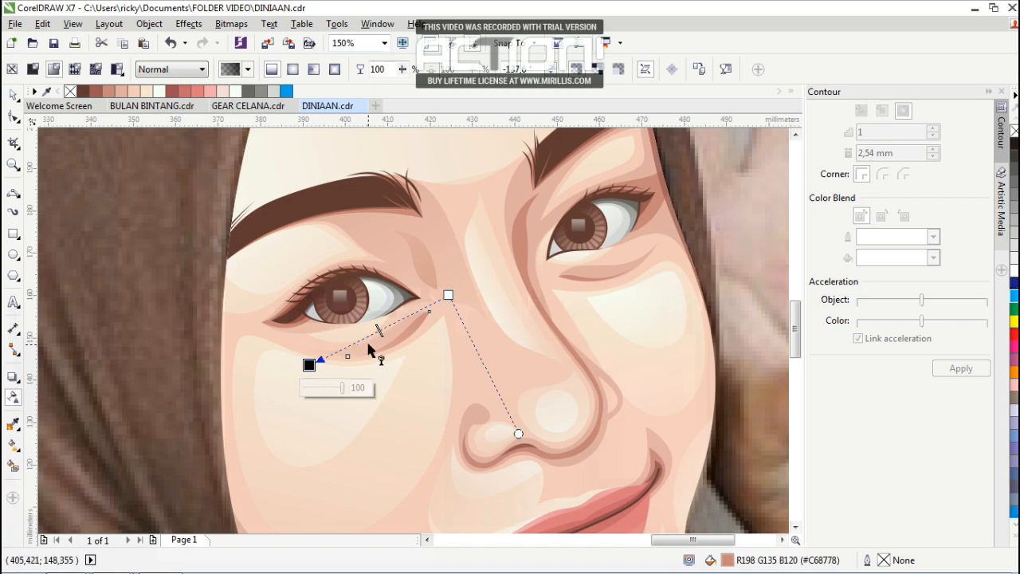
Fade the shadow shapes around the left eye's lids, including the #995950 one, downward with linear transparencies.
scroll(328, 295, "up", 1)
left_click(317, 350)
left_click_drag(314, 260, 342, 458)
left_click(266, 346)
left_click_drag(309, 200, 339, 450)
scroll(417, 223, "down", 2)
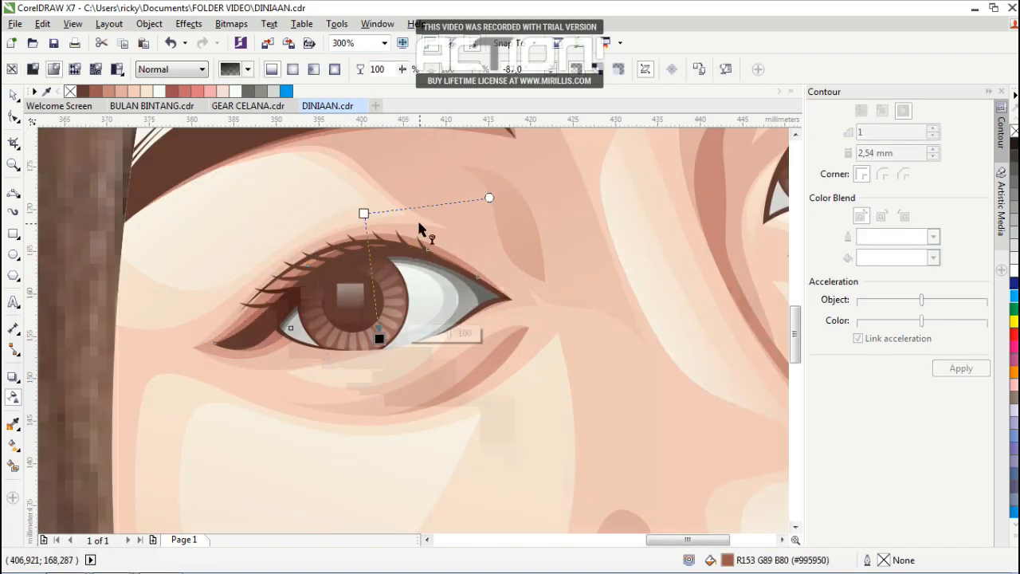
Apply a linear transparency to the #C68778 shadow running from the right inner eye down the side of the nose.
scroll(507, 223, "up", 1)
left_click(521, 273)
scroll(524, 274, "down", 1)
left_click_drag(523, 279, 474, 163)
left_click_drag(524, 278, 548, 349)
scroll(534, 295, "down", 1)
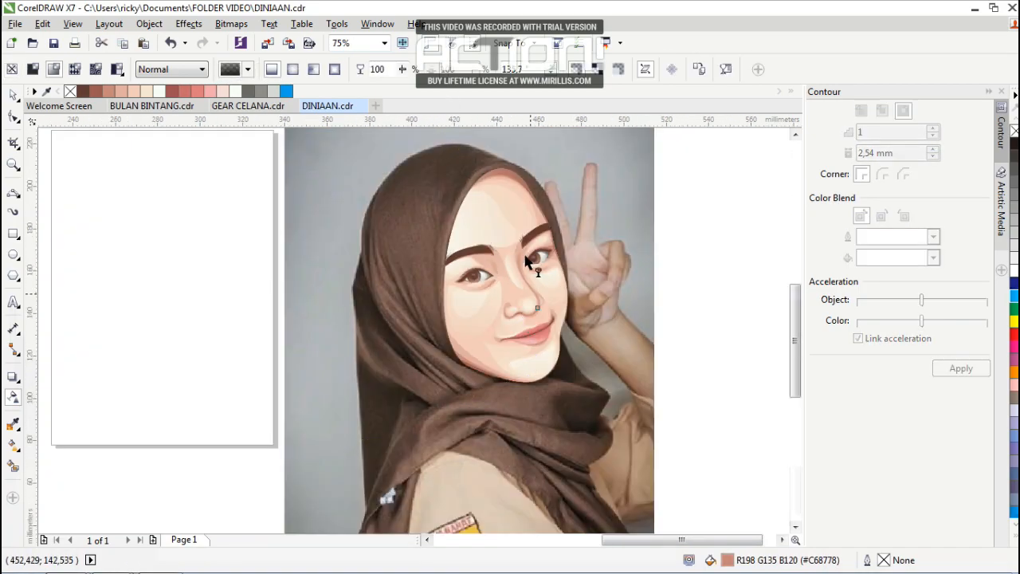
Adjust the linear transparency of the right cheek's light area so it fades from the eyebrow down towards the jaw.
scroll(534, 266, "up", 2)
left_click(499, 273)
left_click_drag(462, 196, 510, 325)
scroll(530, 346, "up", 1)
left_click(406, 345)
scroll(409, 346, "down", 1)
scroll(412, 336, "up", 1)
left_click_drag(473, 377, 496, 420)
scroll(482, 399, "up", 1)
left_click(488, 386)
scroll(488, 387, "down", 1)
scroll(441, 368, "up", 1)
scroll(432, 351, "down", 2)
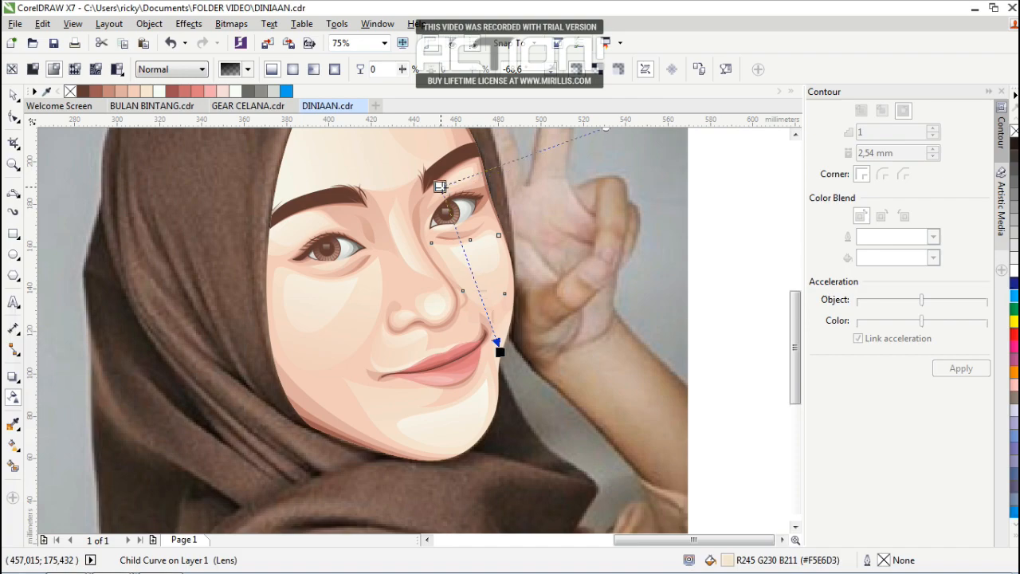
Apply a linear transparency to the shape around the left eye, running from the eyebrow down past the eye.
scroll(361, 249, "down", 1)
scroll(333, 225, "up", 1)
left_click(327, 245)
left_click_drag(304, 207, 340, 289)
left_click_drag(304, 208, 274, 192)
scroll(354, 291, "down", 1)
scroll(371, 226, "up", 1)
left_click(376, 223)
left_click_drag(462, 198, 565, 173)
key("ctrl+z")
Adjust the linear transparency of the #F6FDF5 highlight on the nose bridge so it runs from the left inner eye across the nose.
left_click_drag(180, 274, 94, 273)
scroll(432, 151, "down", 1)
scroll(457, 245, "up", 1)
scroll(404, 220, "up", 1)
left_click(341, 231)
left_click_drag(326, 275, 277, 292)
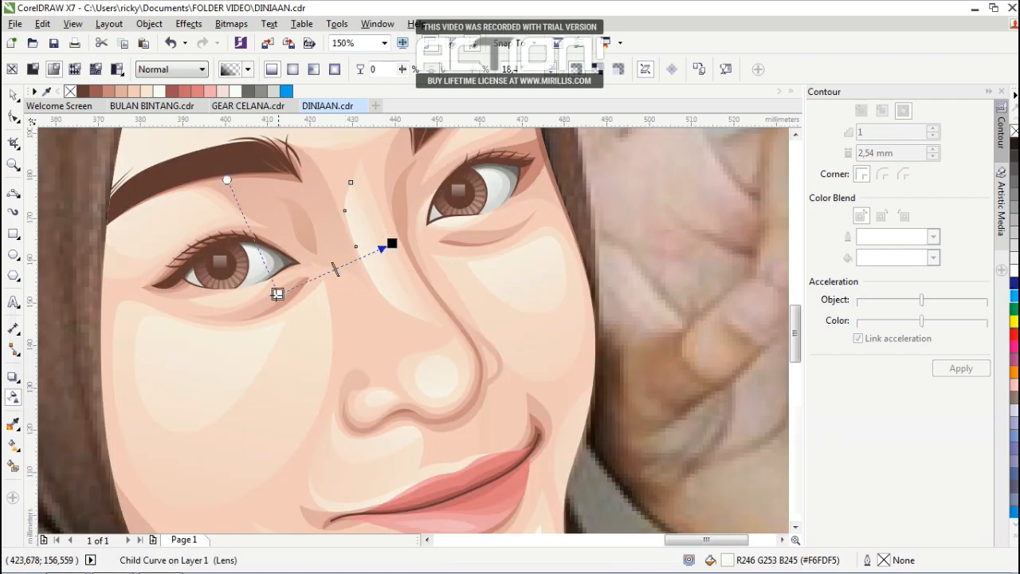
Fade the shadow shapes at the right corner of the mouth, including the #995950 one, diagonally upward and outward with linear transparencies.
scroll(403, 198, "down", 1)
scroll(442, 264, "up", 1)
left_click_drag(444, 324, 574, 192)
left_click(496, 346)
scroll(492, 380, "up", 1)
left_click(501, 339)
left_click_drag(444, 399, 548, 281)
left_click(501, 359)
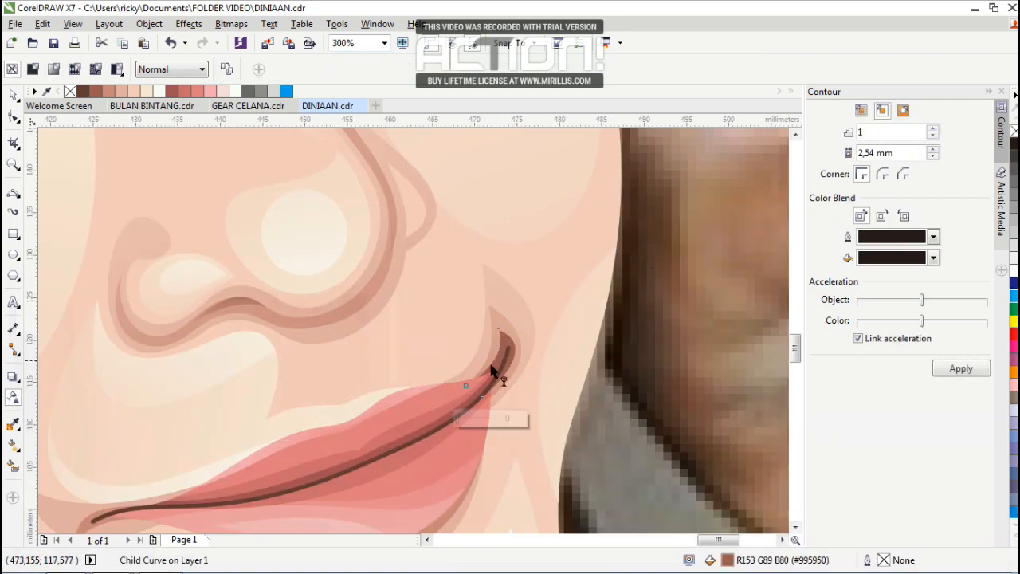
left_click_drag(416, 419, 510, 255)
Fade the remaining shading shapes around the mouth with linear transparencies running leftward and downward.
scroll(506, 251, "down", 1)
scroll(285, 391, "up", 1)
left_click(280, 381)
left_click_drag(399, 373, 215, 362)
left_click(311, 391)
left_click_drag(449, 340, 191, 372)
scroll(432, 273, "down", 1)
scroll(397, 333, "up", 1)
left_click_drag(425, 310, 110, 277)
scroll(383, 219, "down", 2)
scroll(453, 264, "up", 1)
left_click_drag(421, 209, 451, 302)
scroll(442, 238, "up", 1)
left_click_drag(409, 182, 443, 326)
Fade the #E0AFA0 and #995950 shadows along the left jawline upward towards the cheek with linear transparencies.
scroll(441, 226, "down", 1)
scroll(425, 251, "down", 1)
left_click(321, 293)
left_click_drag(351, 386, 287, 198)
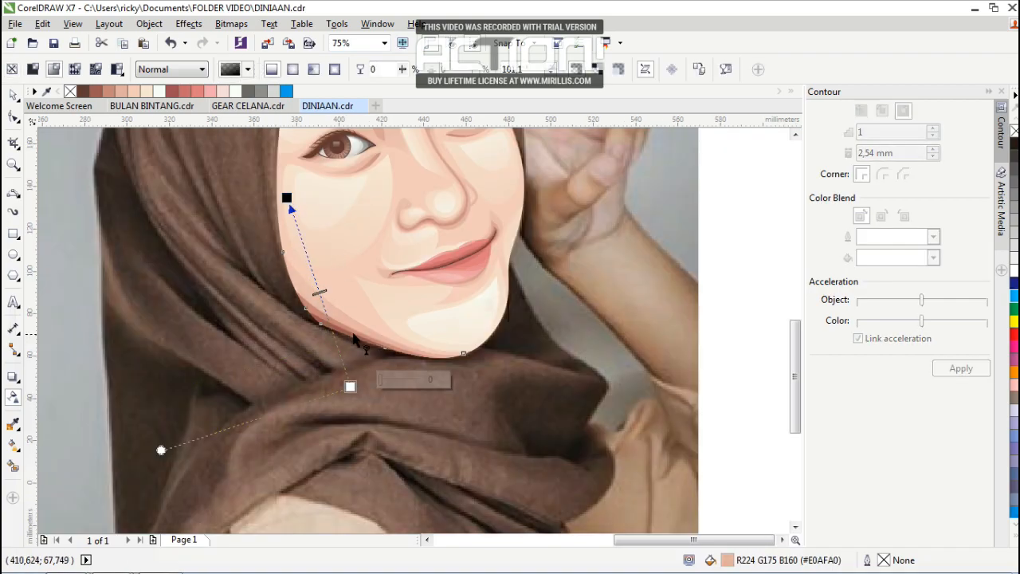
scroll(365, 343, "up", 1)
left_click(347, 318)
scroll(357, 337, "down", 1)
left_click_drag(372, 413, 317, 215)
scroll(353, 337, "up", 1)
scroll(322, 310, "down", 1)
scroll(319, 216, "down", 1)
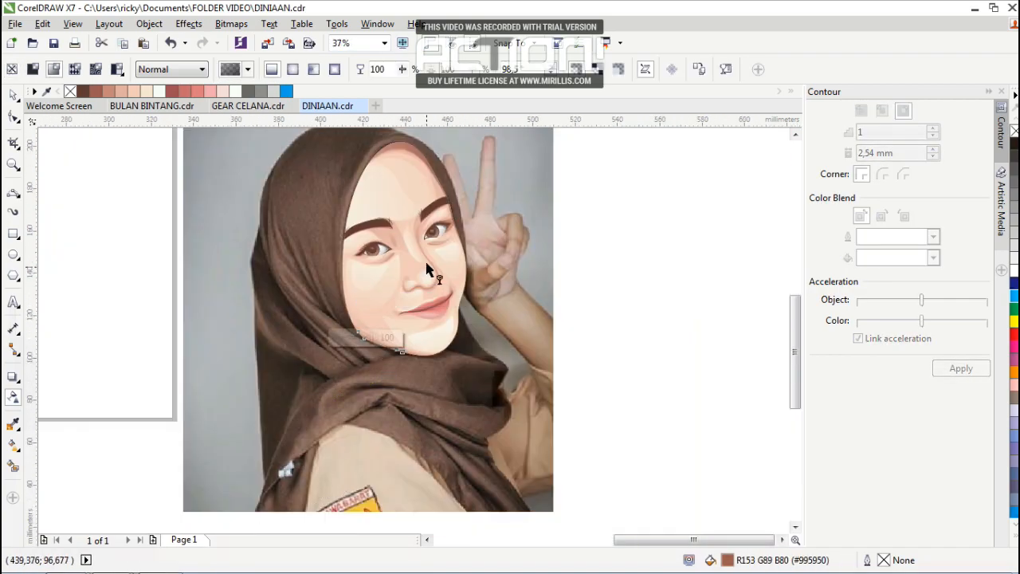
Readjust the linear transparency of the #F5E6D3 light area on the right cheek so it fades from the eyebrow towards the jaw.
scroll(426, 268, "up", 1)
left_click(423, 246)
left_click_drag(423, 246, 444, 353)
scroll(444, 353, "up", 1)
scroll(442, 398, "down", 1)
left_click_drag(483, 250, 487, 319)
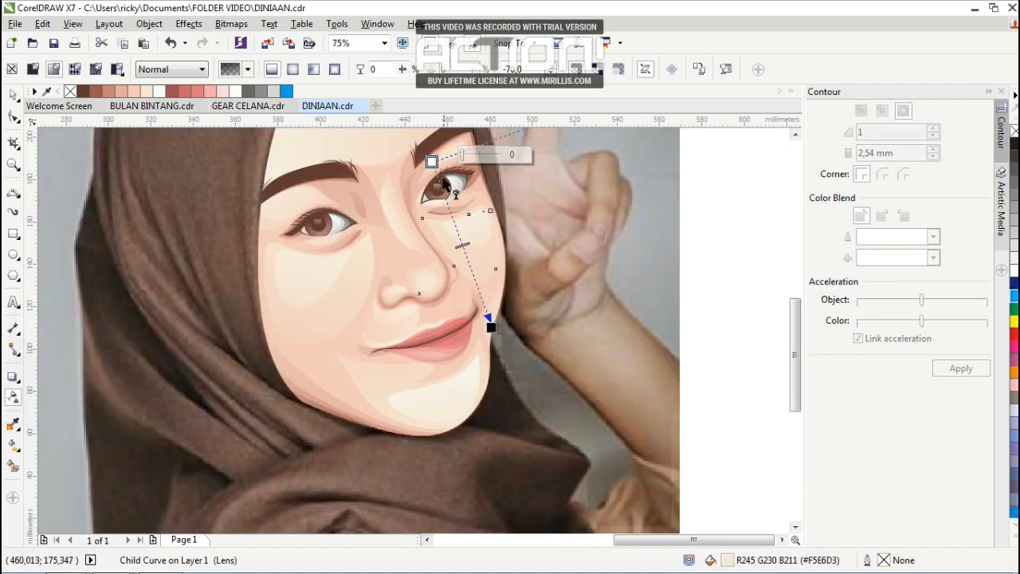
scroll(518, 303, "down", 1)
left_click(560, 350)
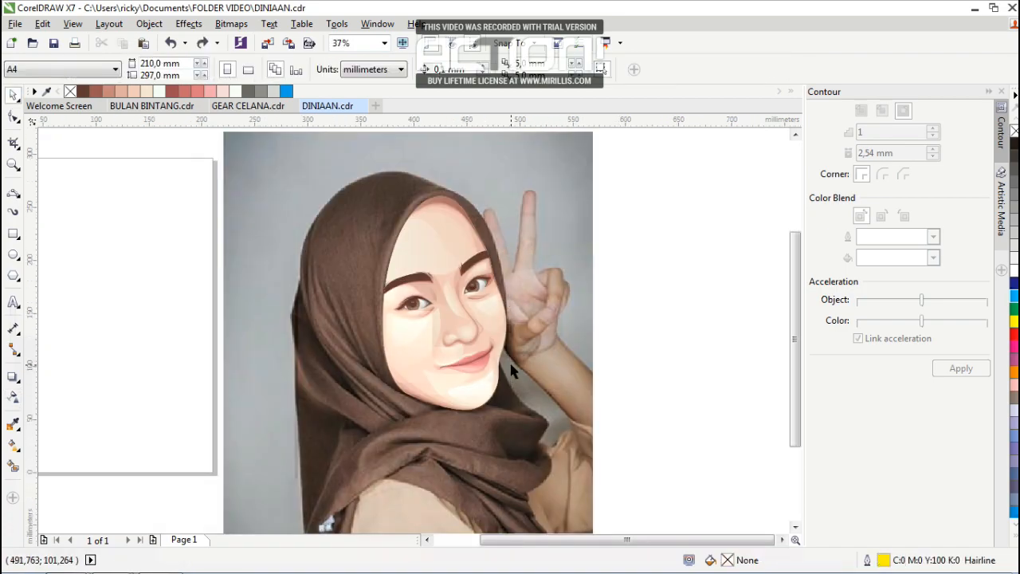
Fade the #995950 shadow under the left eyebrow and the #C68778 one under the right eyebrow downward with linear transparencies.
scroll(509, 368, "up", 1)
scroll(466, 223, "up", 2)
left_click(430, 334, "ctrl")
left_click(13, 396)
left_click_drag(361, 175, 413, 364)
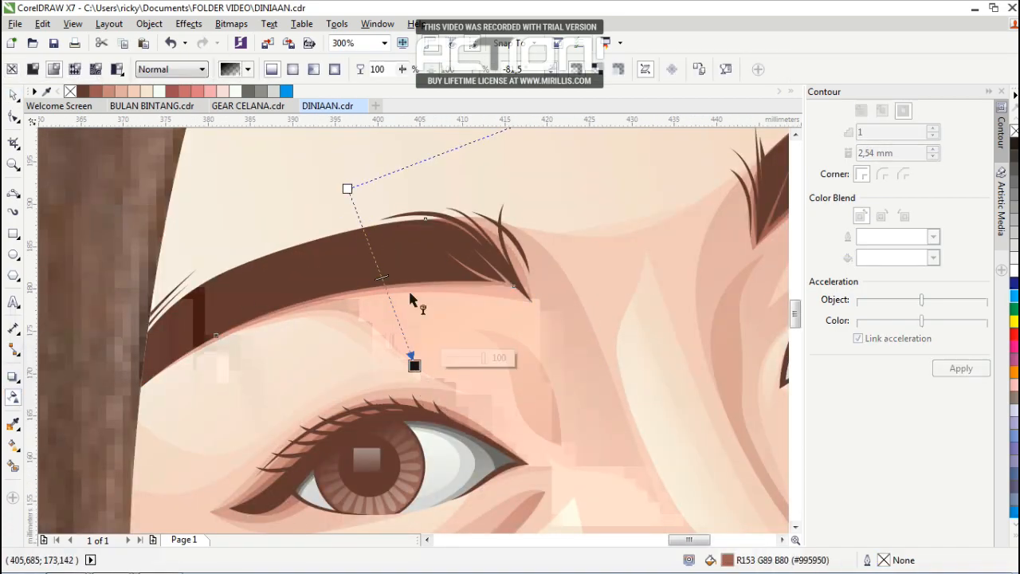
scroll(411, 299, "down", 2)
left_click(637, 255, "ctrl")
scroll(610, 263, "up", 2)
left_click_drag(532, 204, 624, 363)
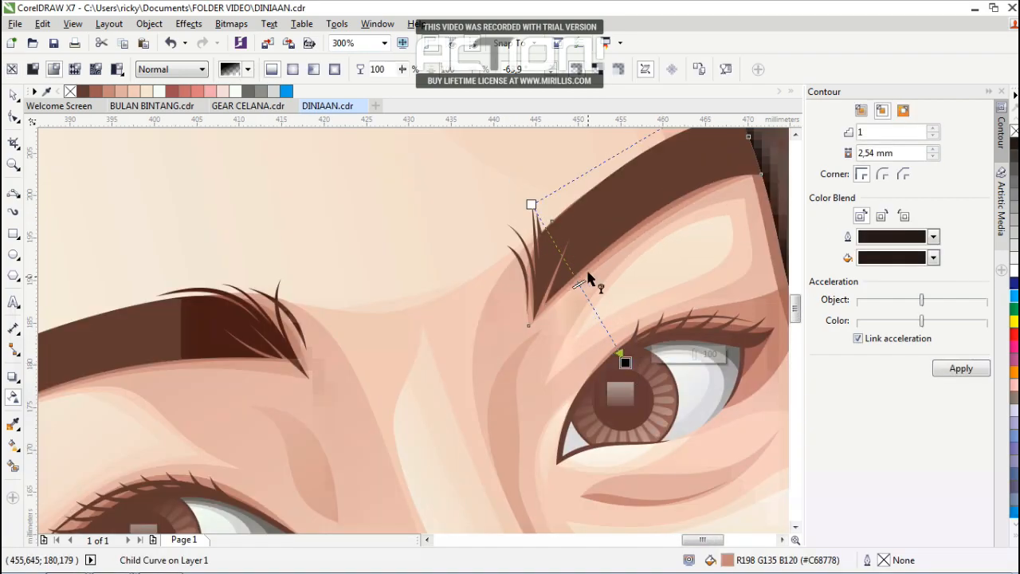
Fade the inner ends of both #603932 eyebrows with linear transparencies running towards the nose bridge.
left_click(575, 256, "ctrl")
left_click(318, 312, "ctrl")
scroll(330, 284, "down", 2)
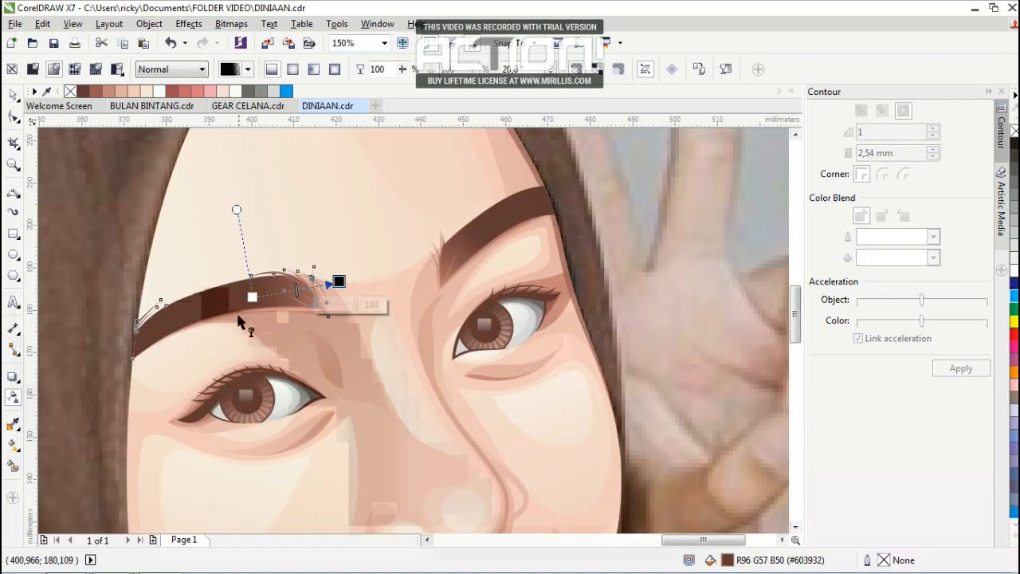
scroll(324, 300, "up", 2)
scroll(593, 239, "down", 2)
Apply a sideways linear transparency to the #C68778 shadow around the right eye socket and deselect it.
left_click(528, 303, "ctrl")
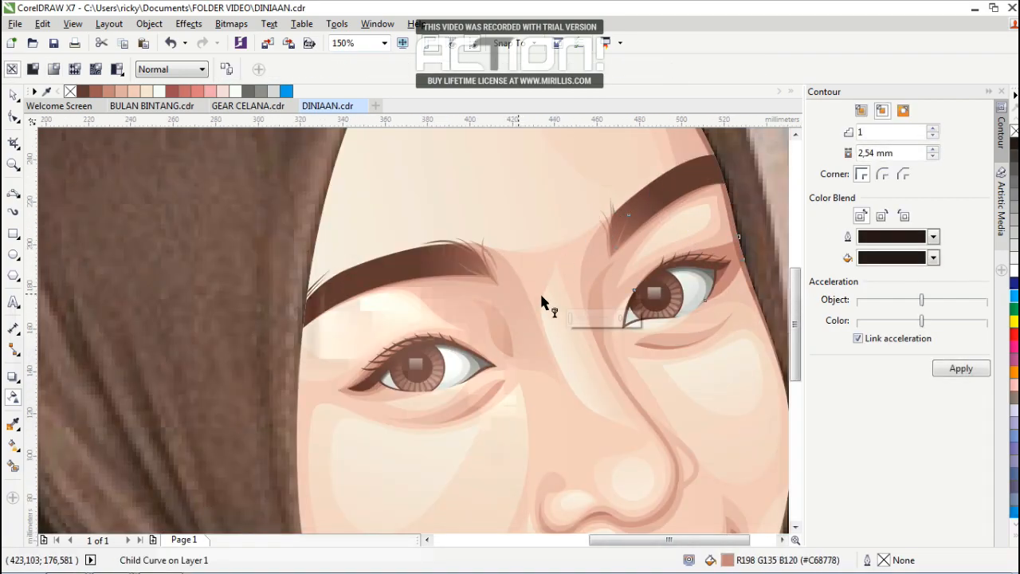
scroll(517, 263, "up", 2)
scroll(510, 331, "down", 1)
scroll(510, 331, "up", 2)
left_click_drag(337, 353, 603, 336)
key("space")
scroll(655, 246, "down", 6)
key("Escape")
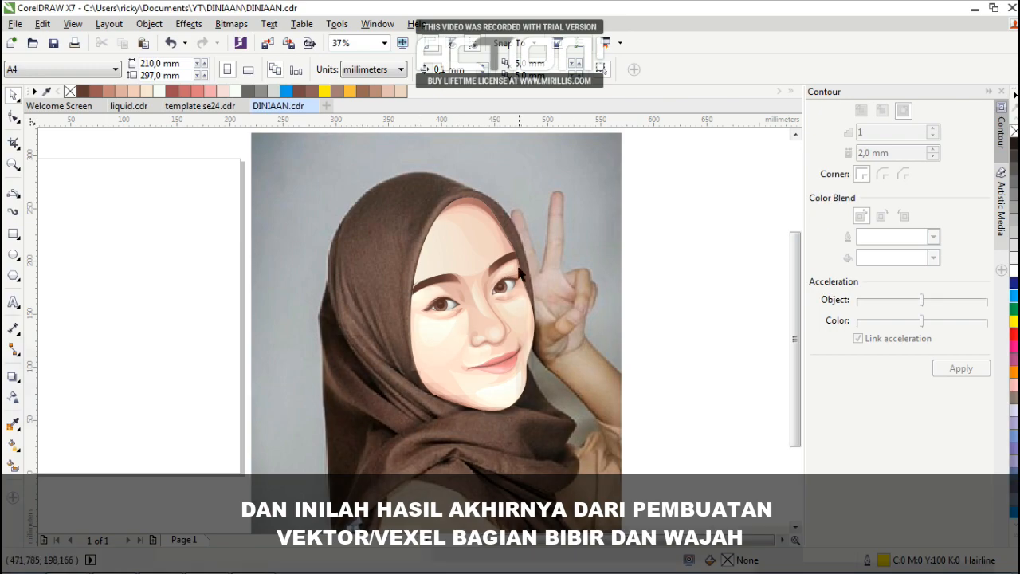
Move the finished vector face off the photo onto the blank area beside it to compare the two.
scroll(300, 321, "down", 2)
scroll(417, 301, "up", 2)
left_click_drag(360, 294, 631, 295)
left_click(595, 398)
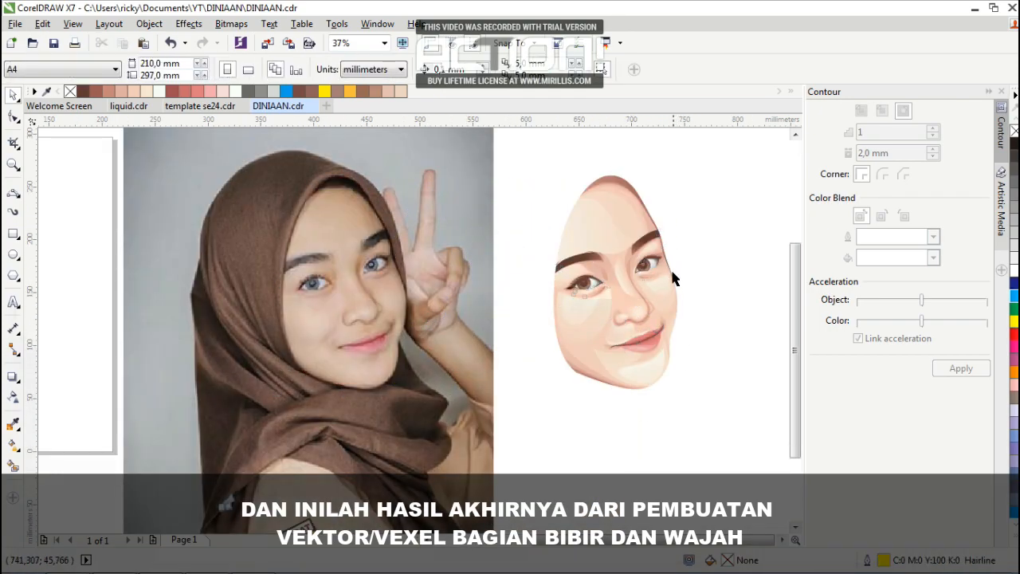
scroll(669, 271, "up", 2)
scroll(658, 265, "down", 2)
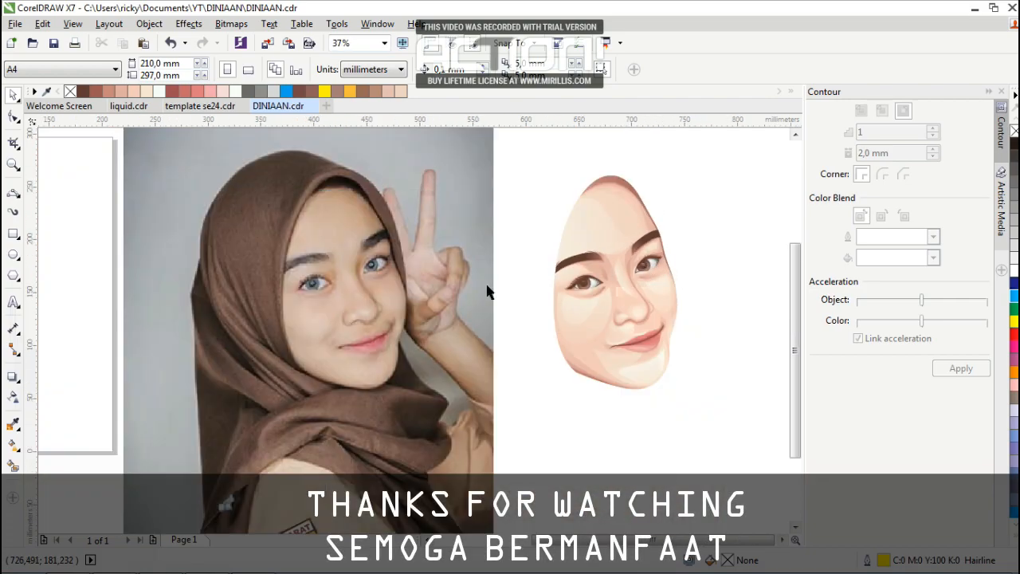